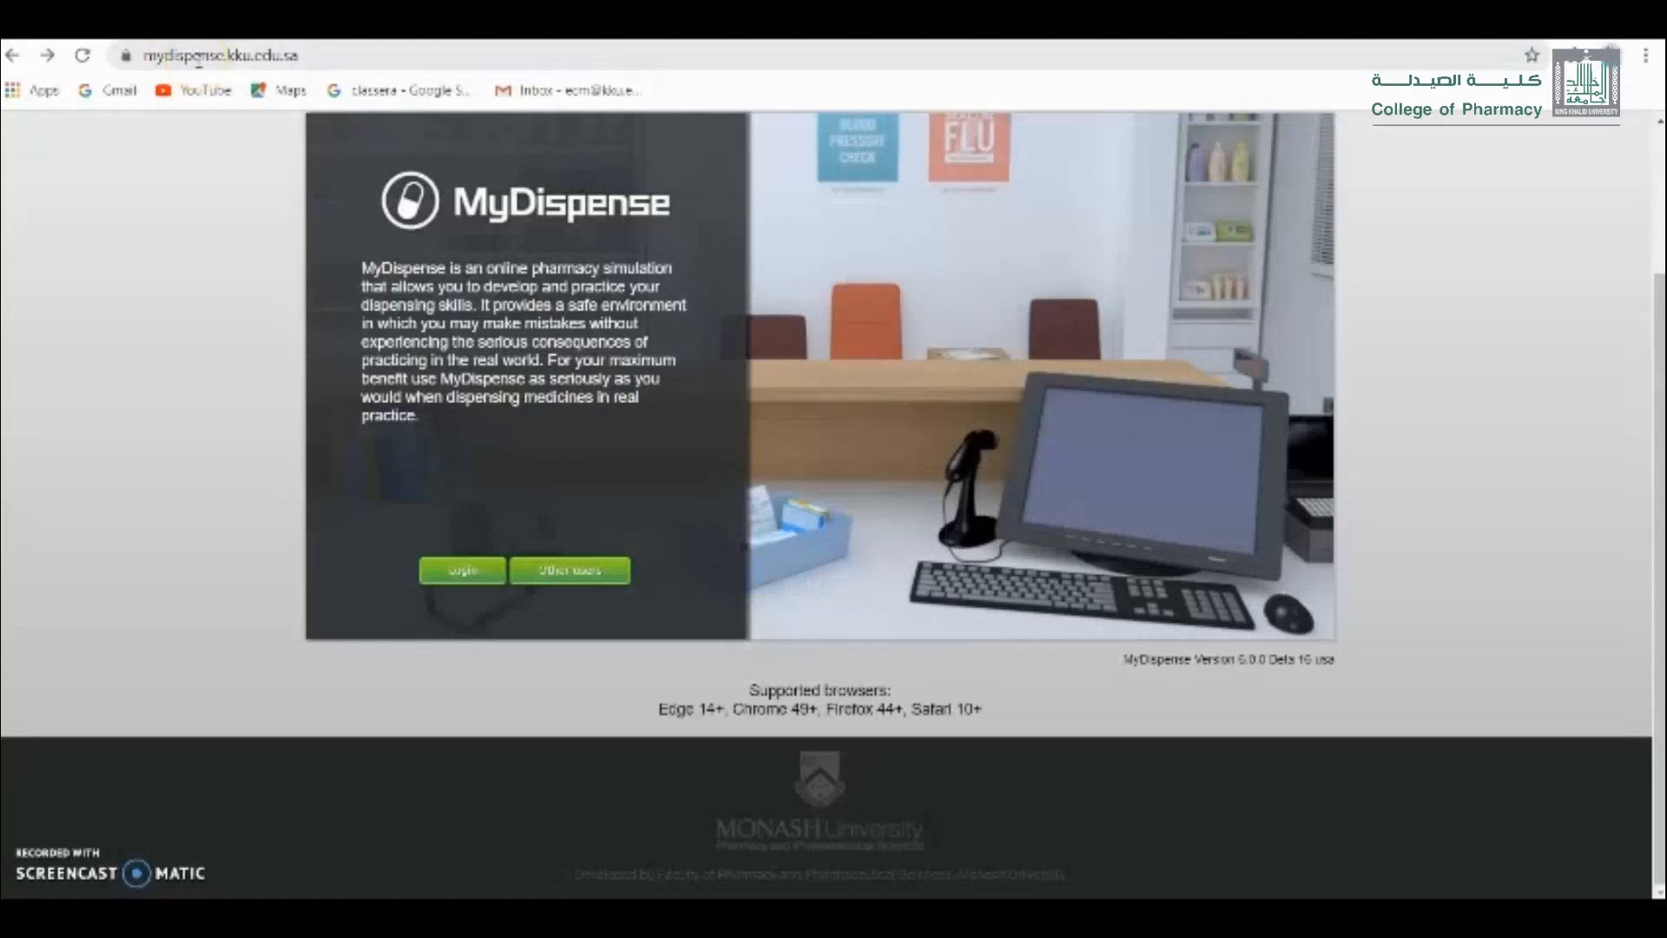
Log in to MyDispense and start the Dispensing Exercise from the 2020 Practice Exercises unit.
left_click(463, 572)
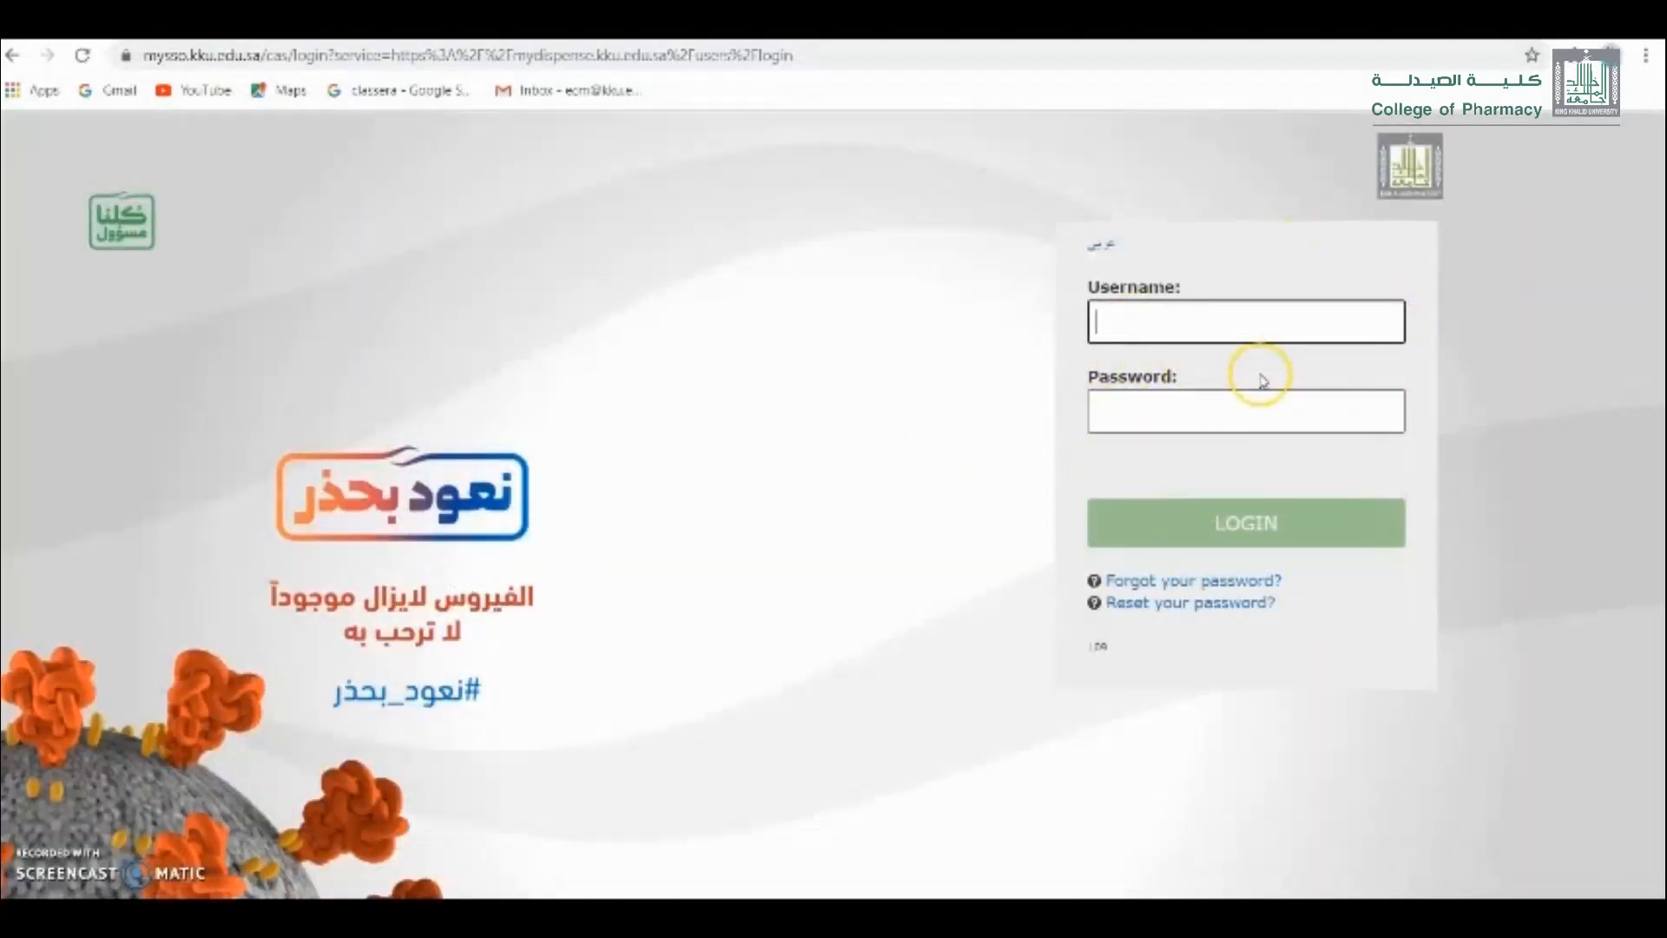
left_click(1250, 327)
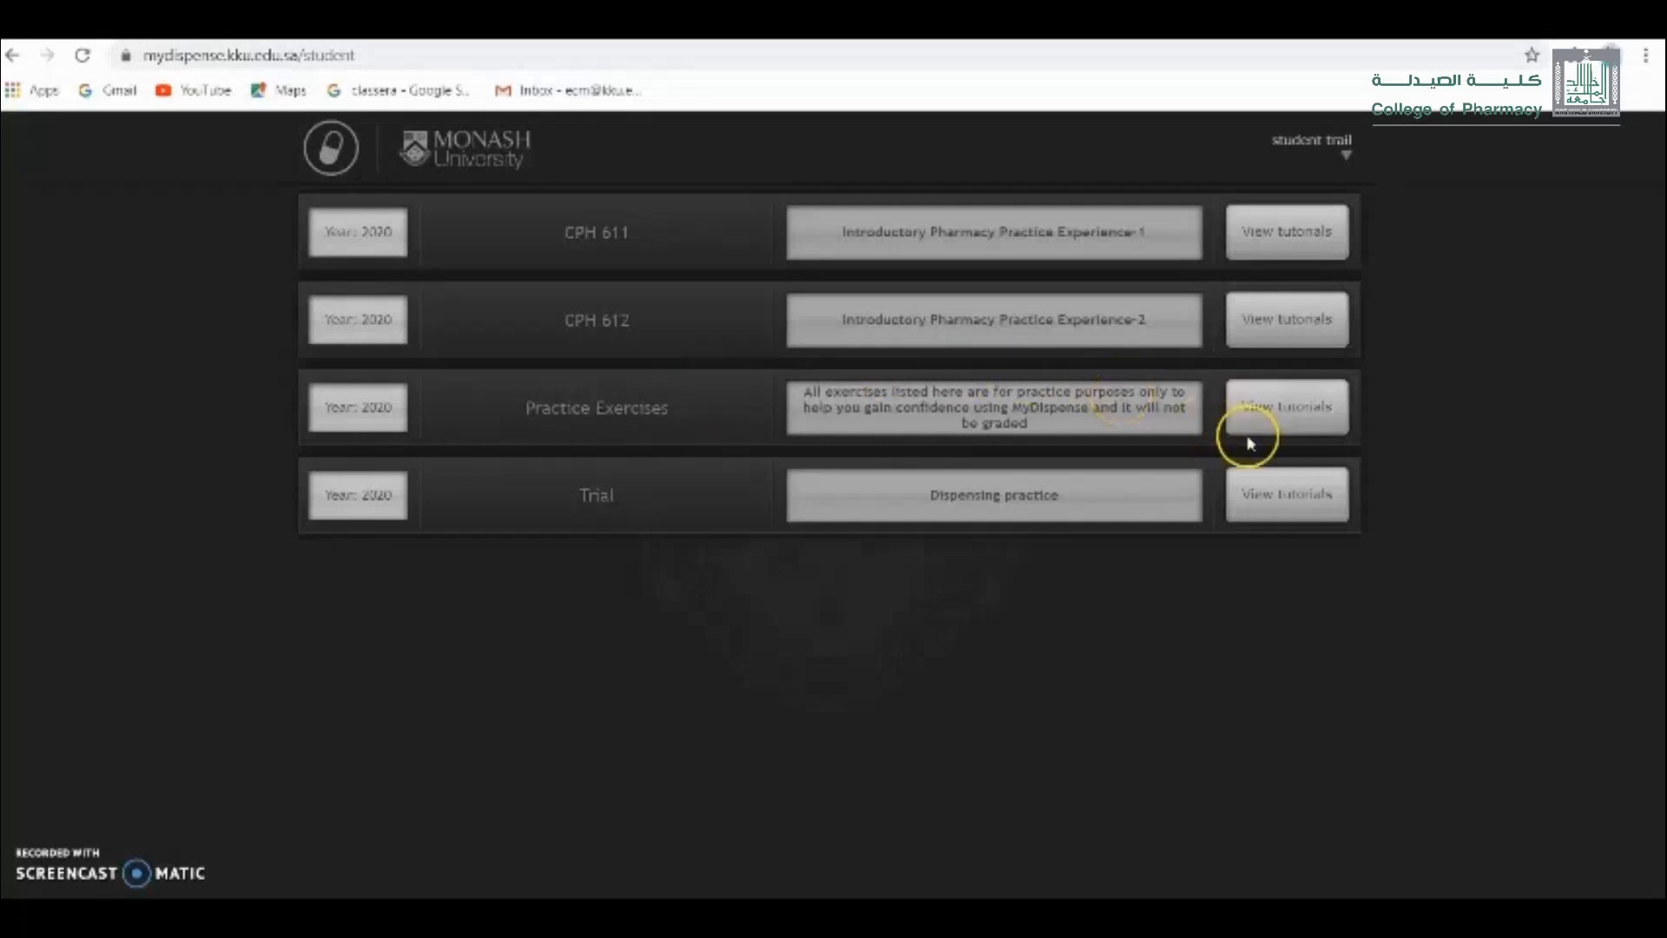
left_click(1280, 401)
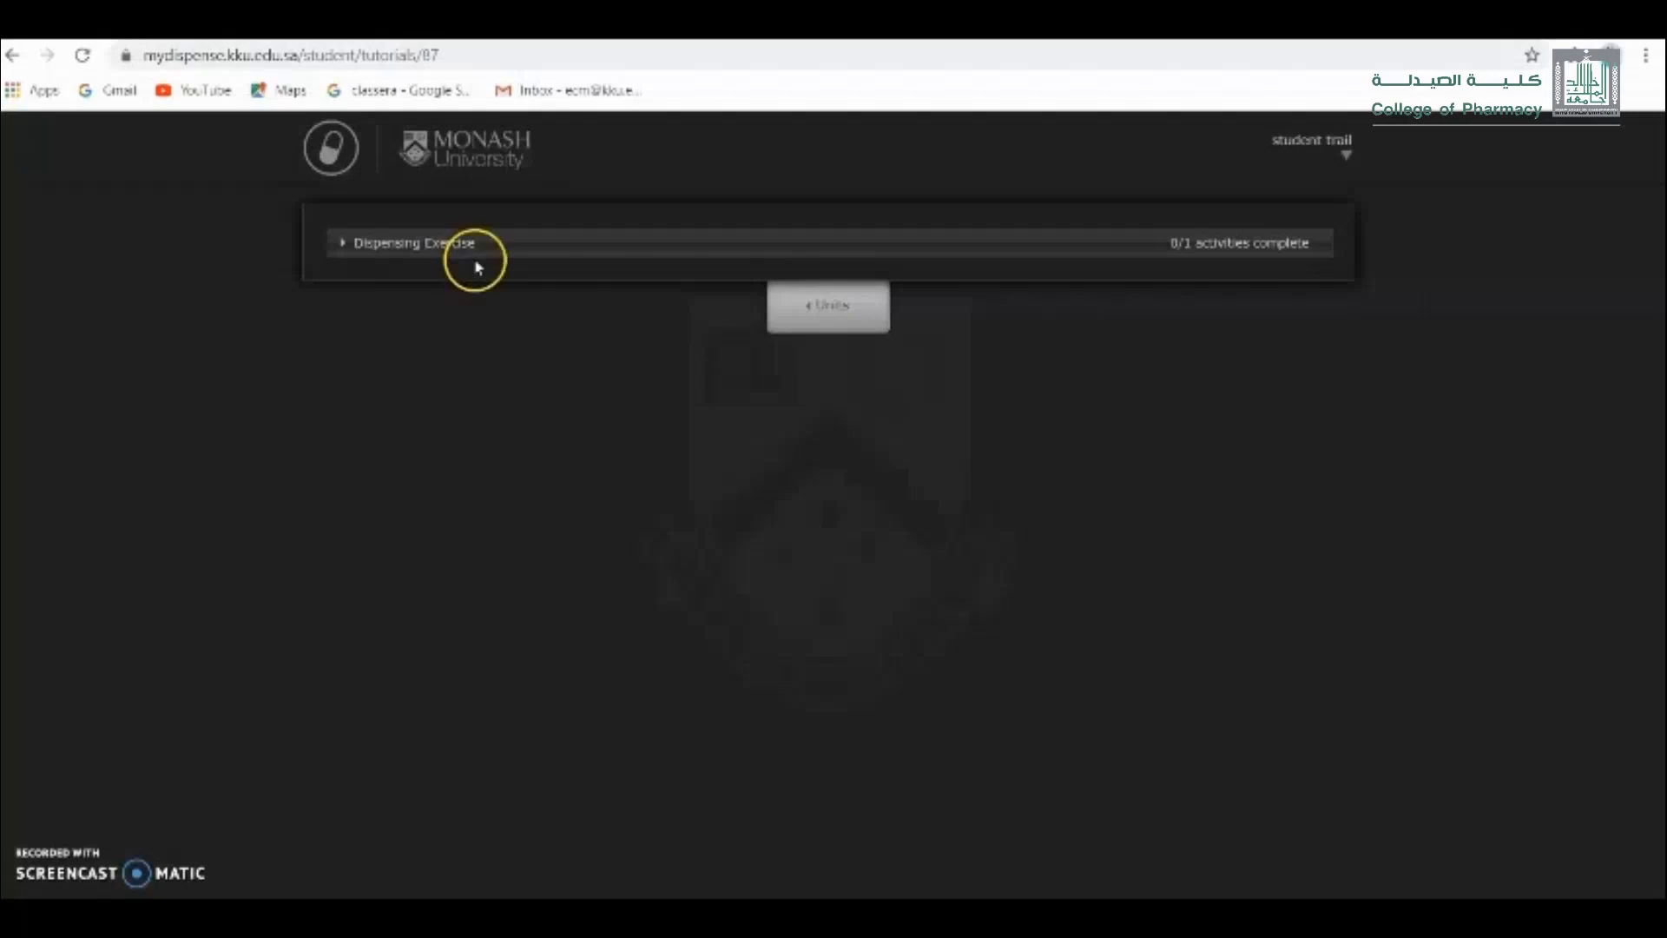
left_click(412, 245)
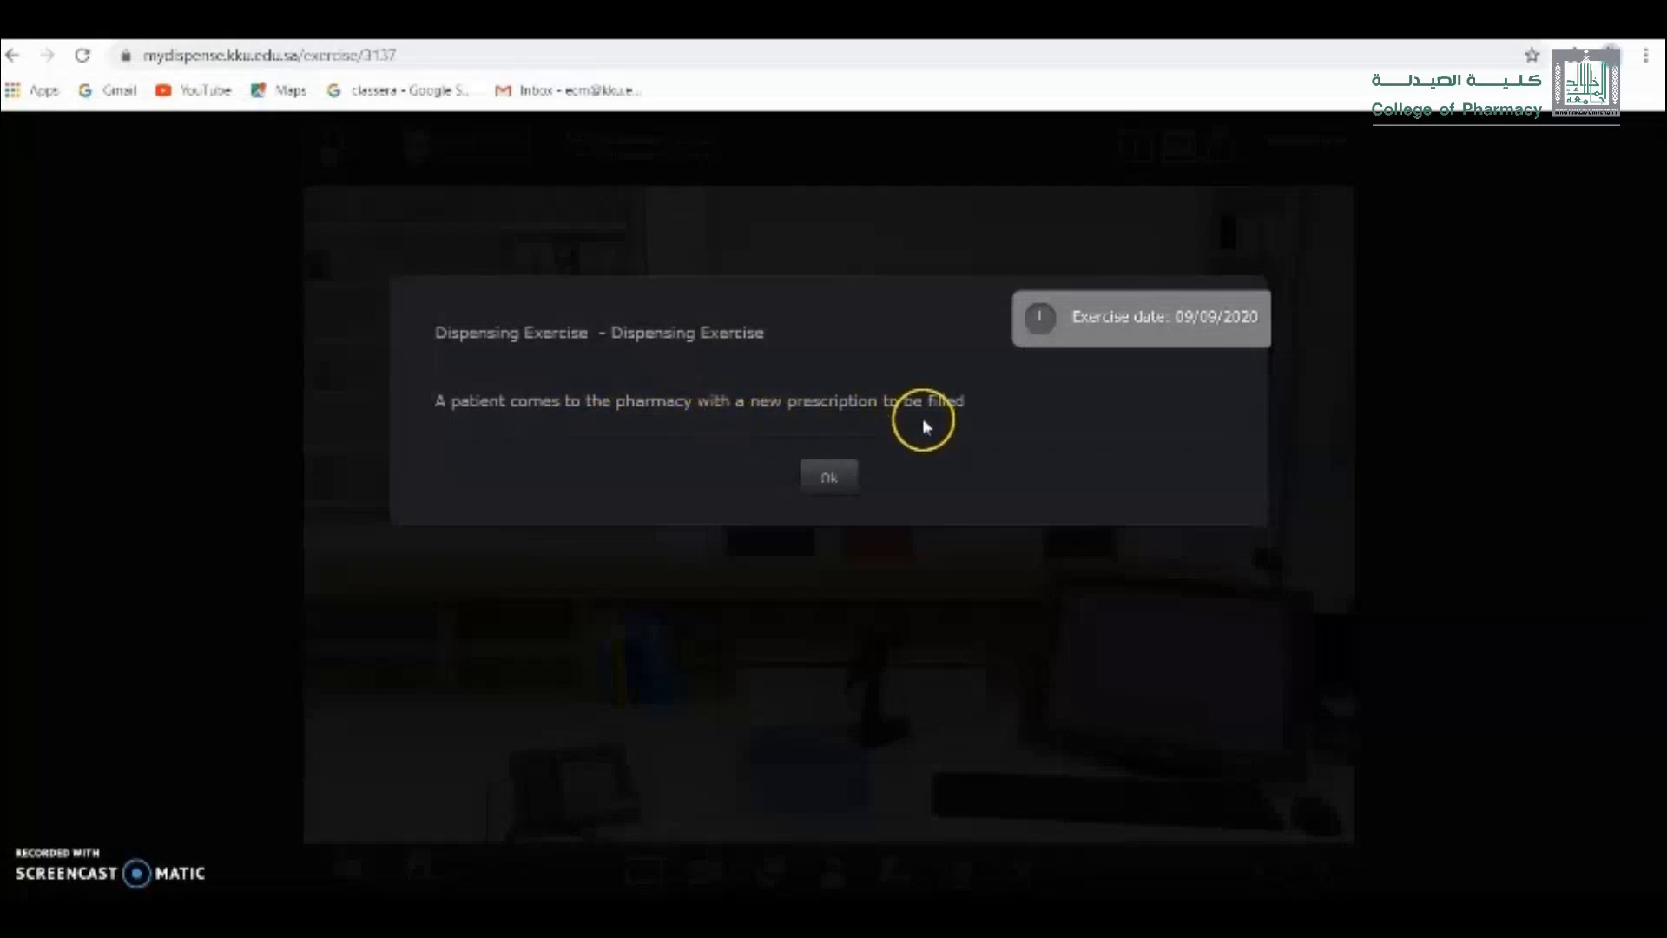
left_click(829, 476)
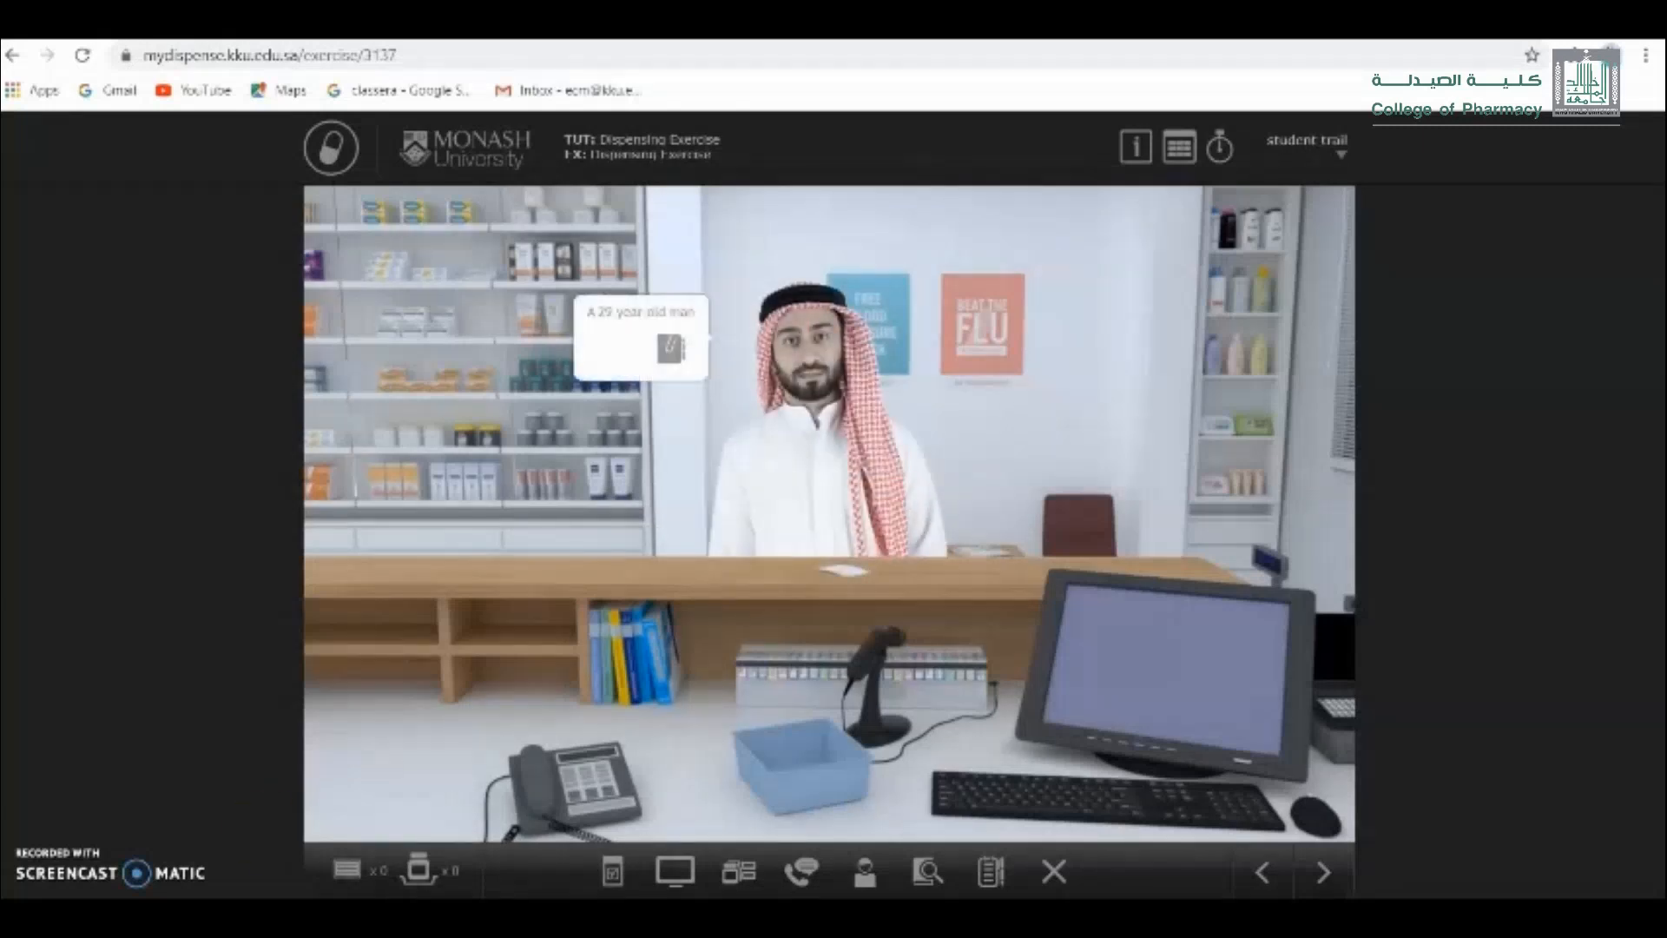
Show the exercise date and the elapsed time for the dispensing exercise.
left_click(1132, 154)
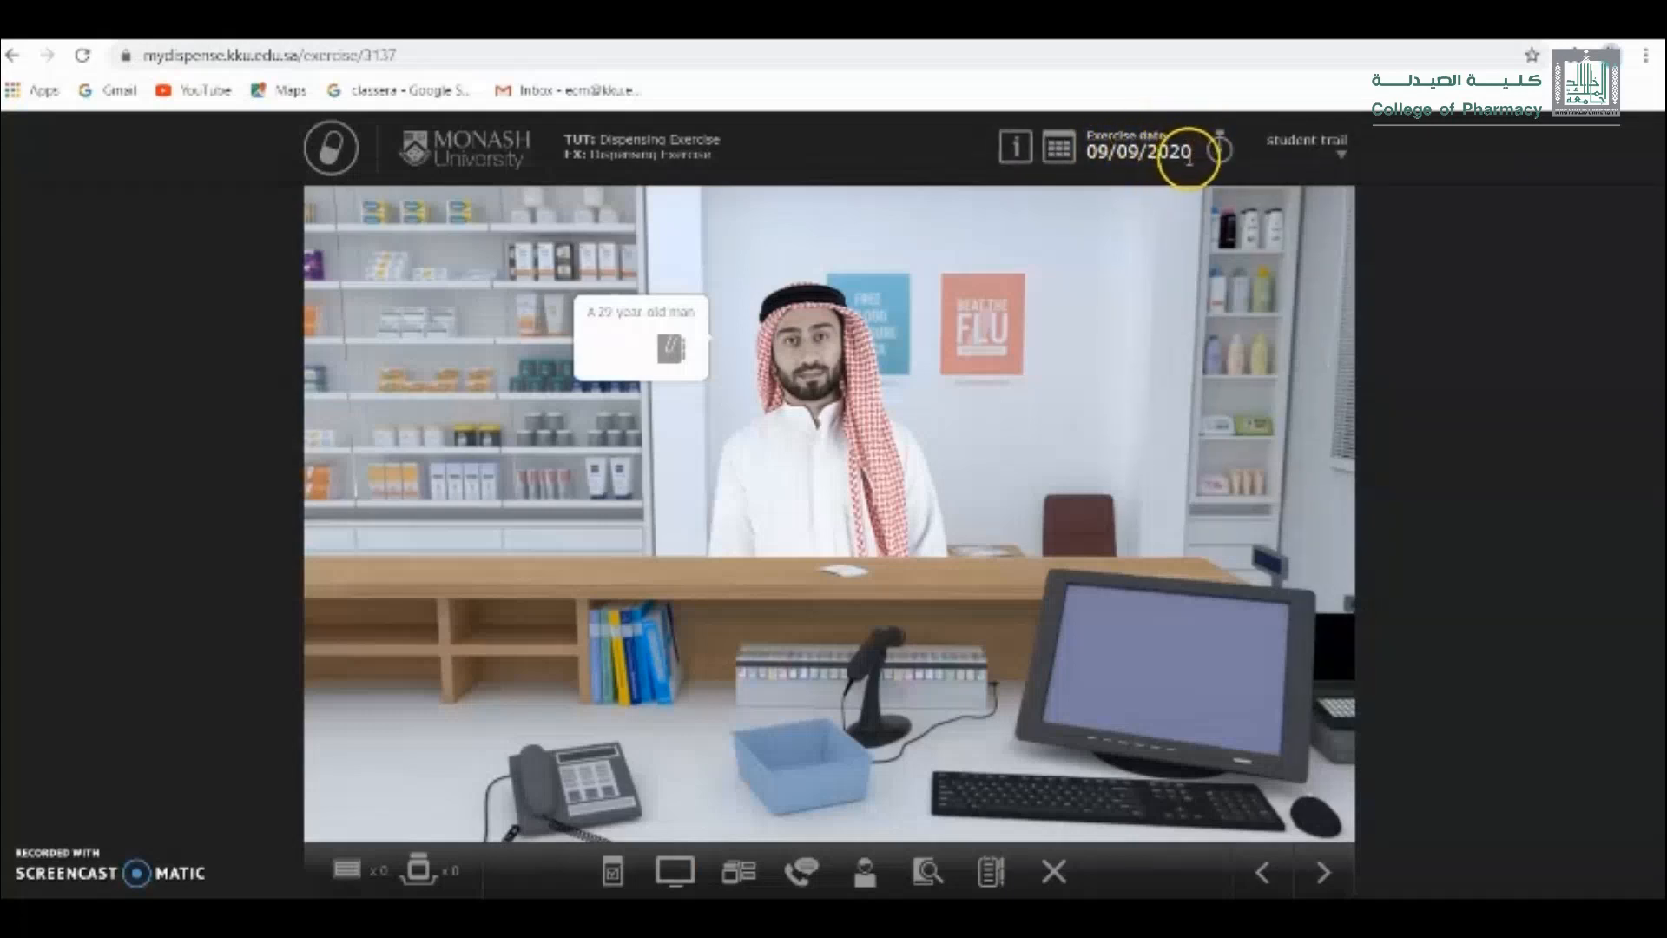
left_click(1218, 152)
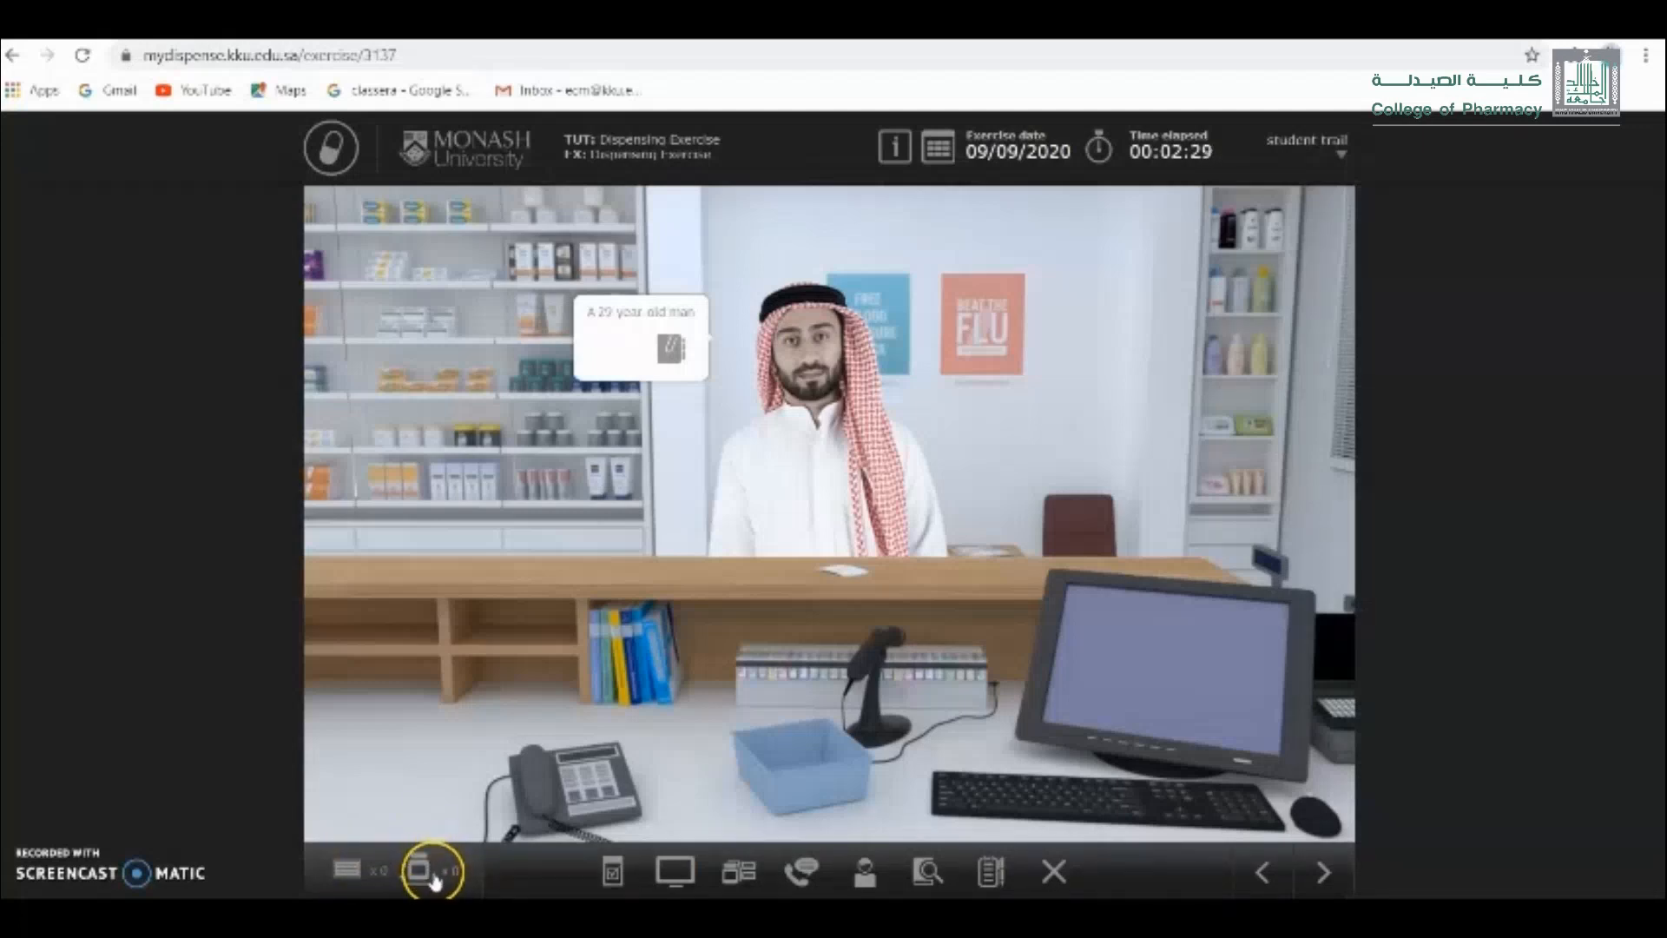
left_click(402, 869)
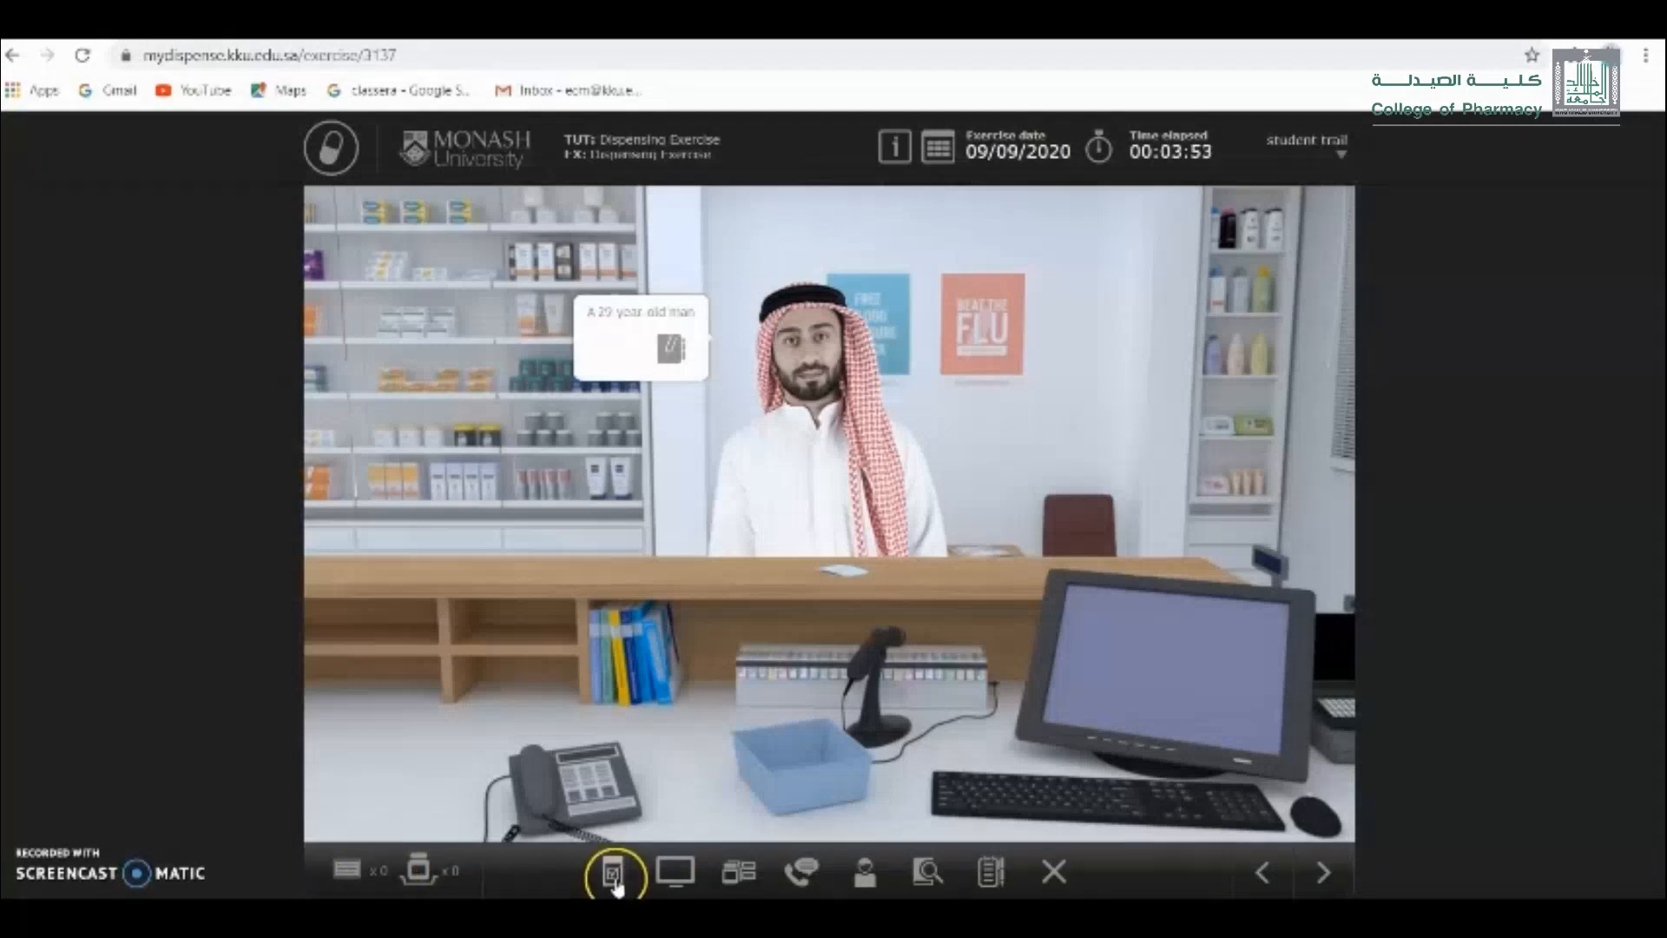
left_click(619, 871)
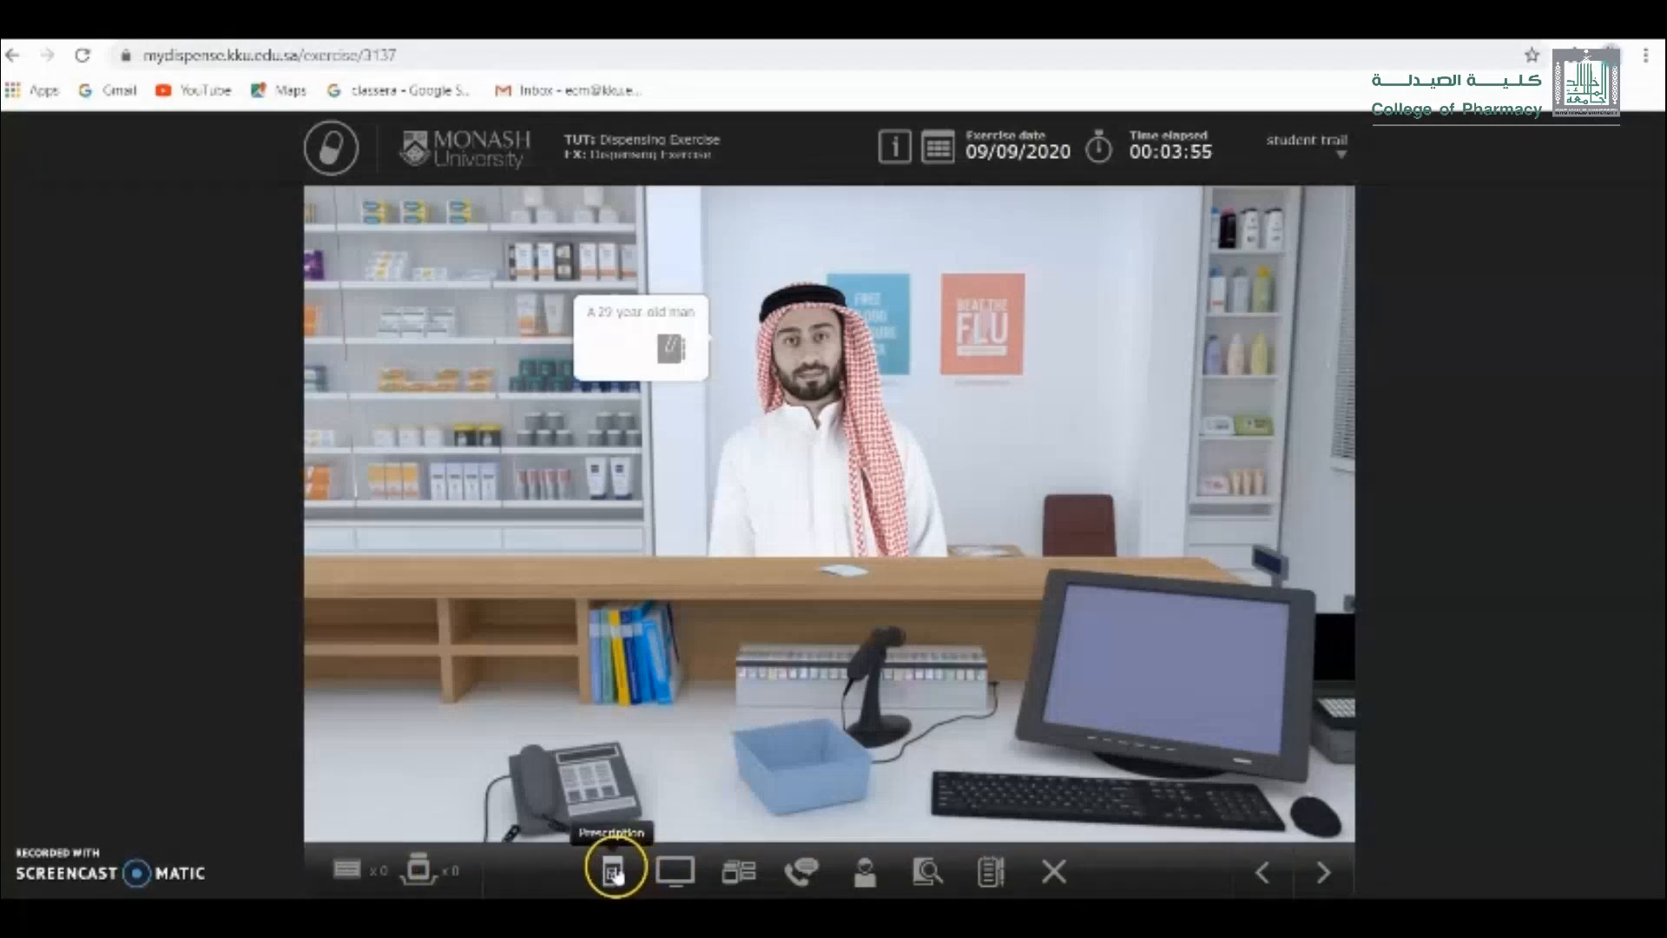
left_click(622, 875)
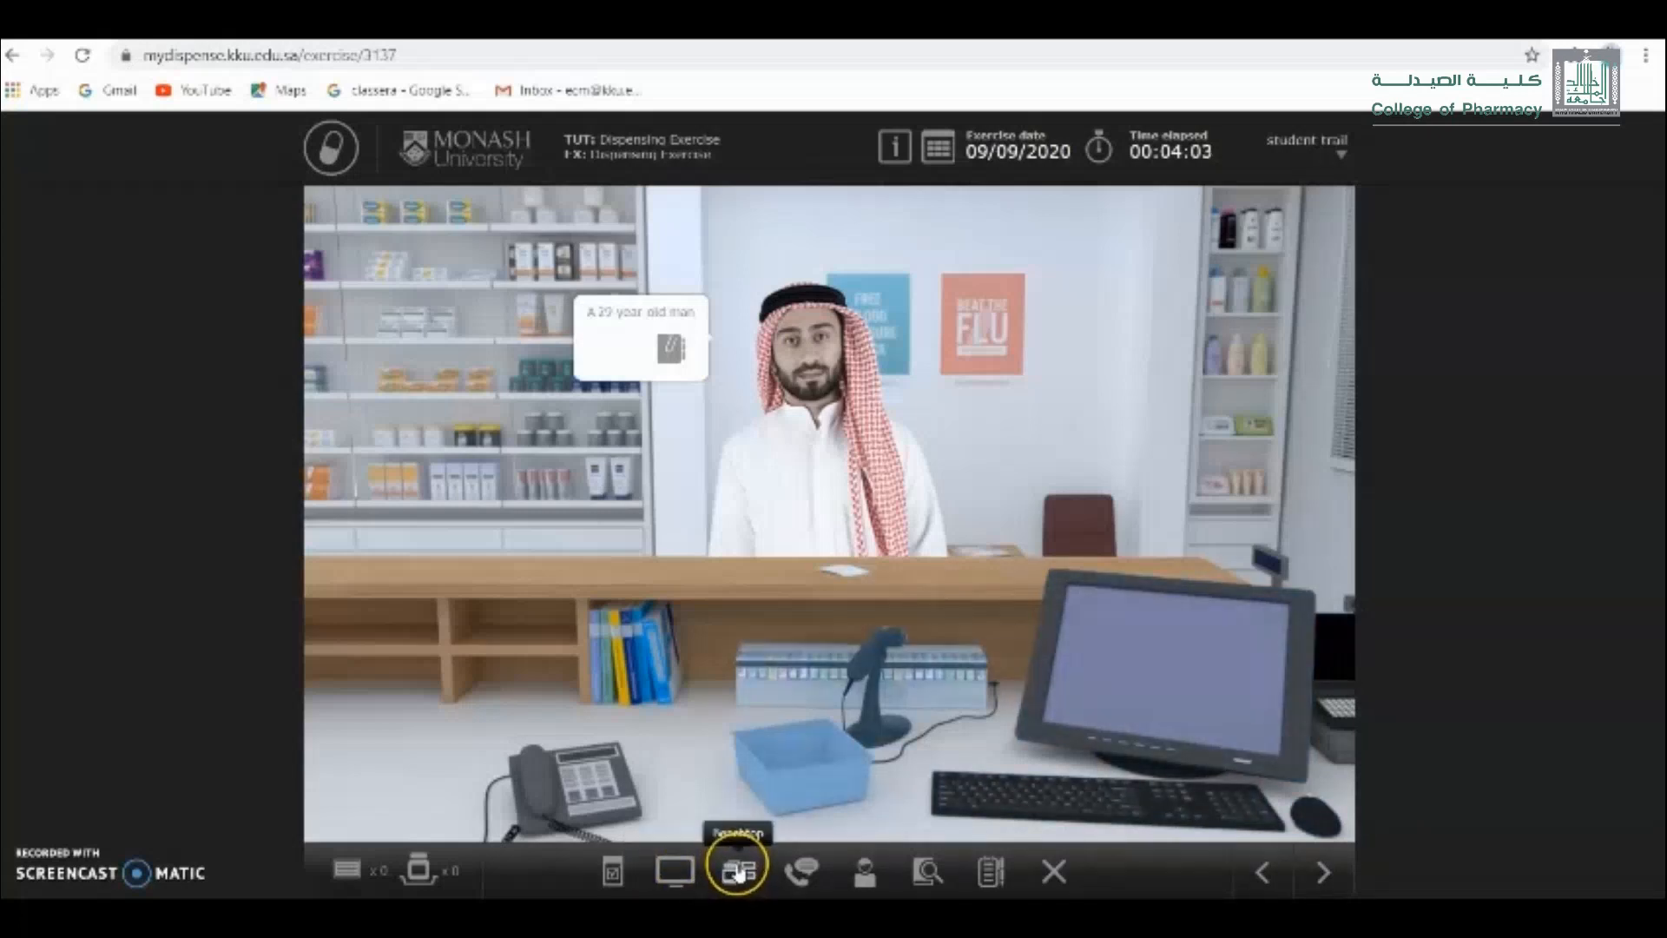
left_click(800, 875)
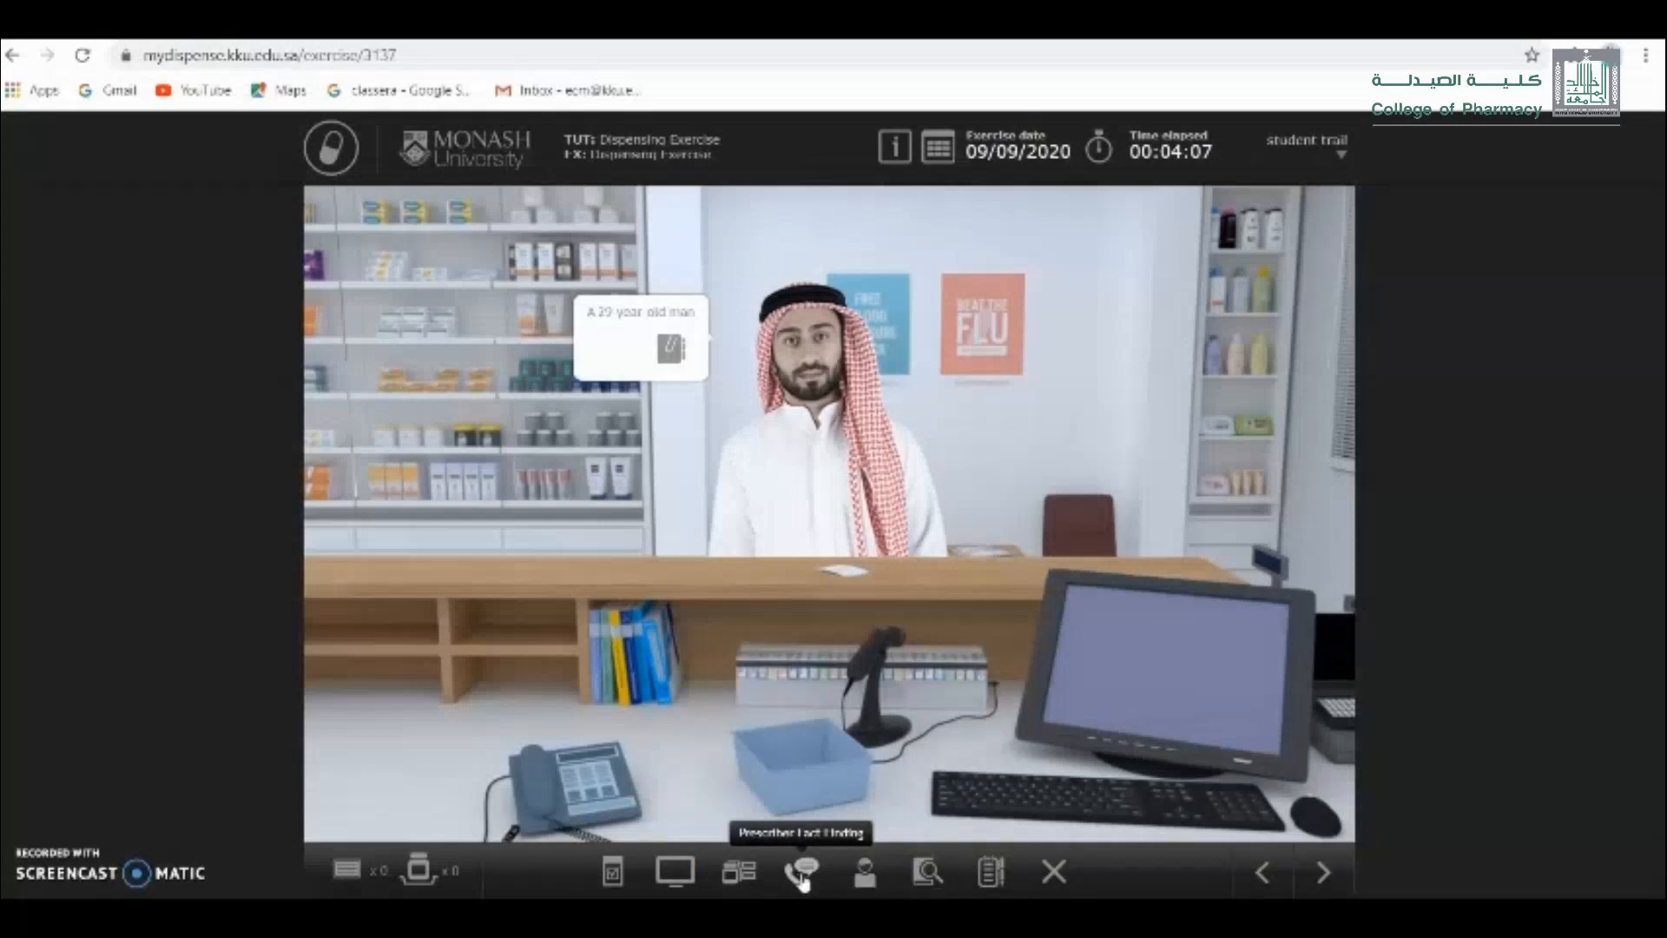
left_click(864, 873)
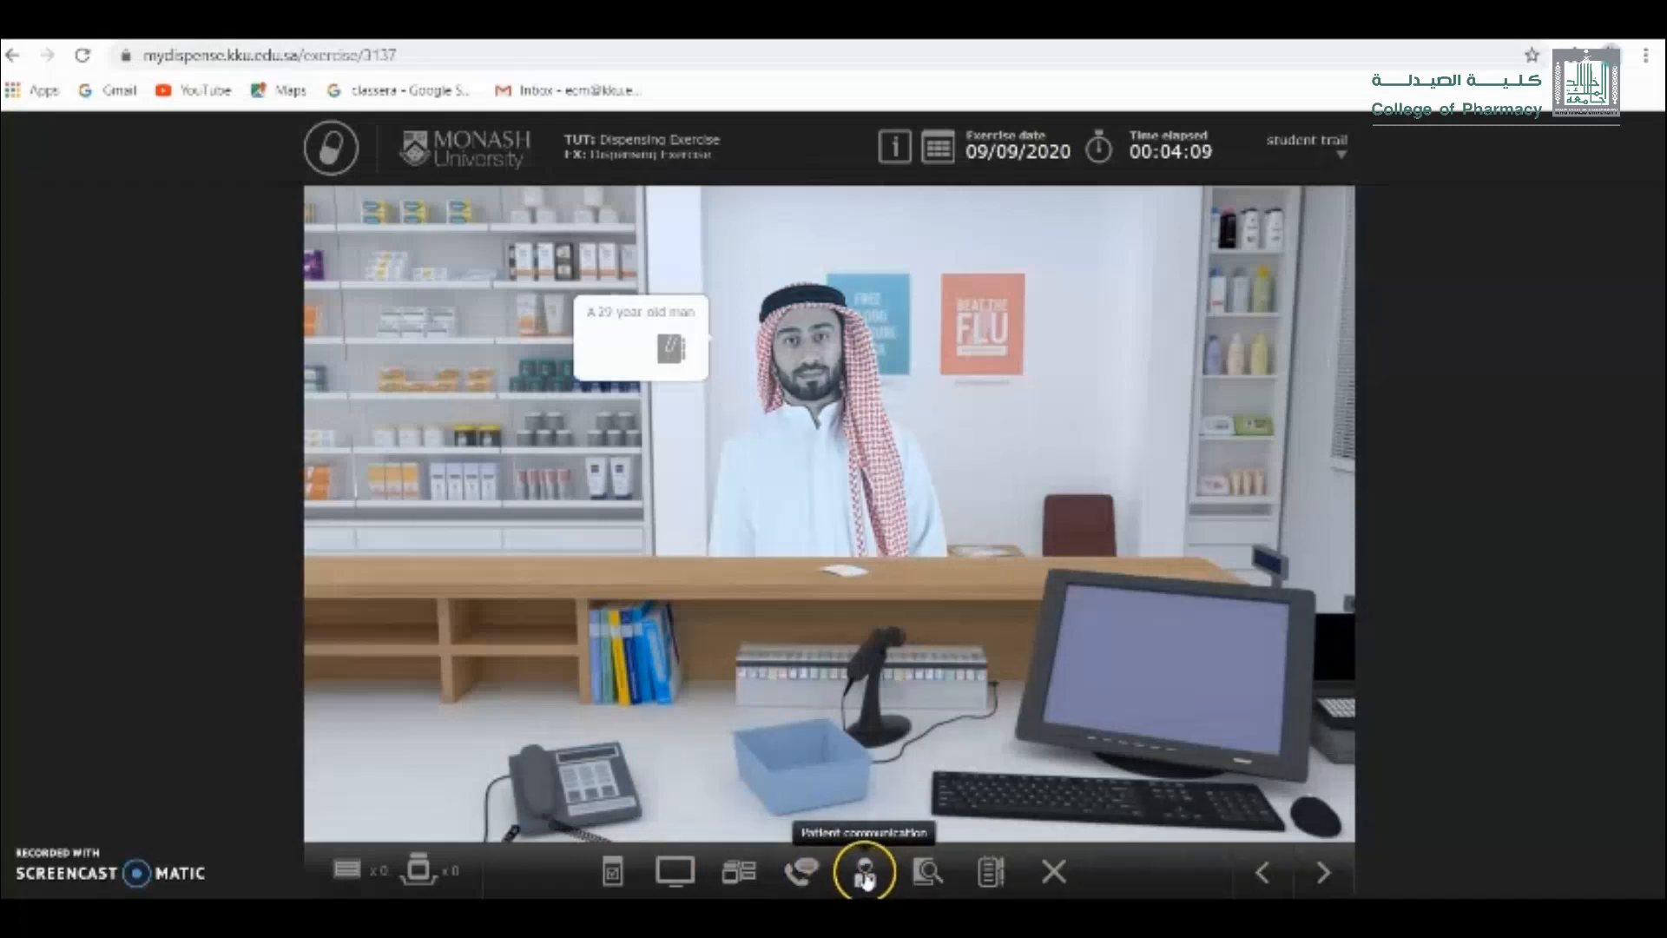
left_click(926, 873)
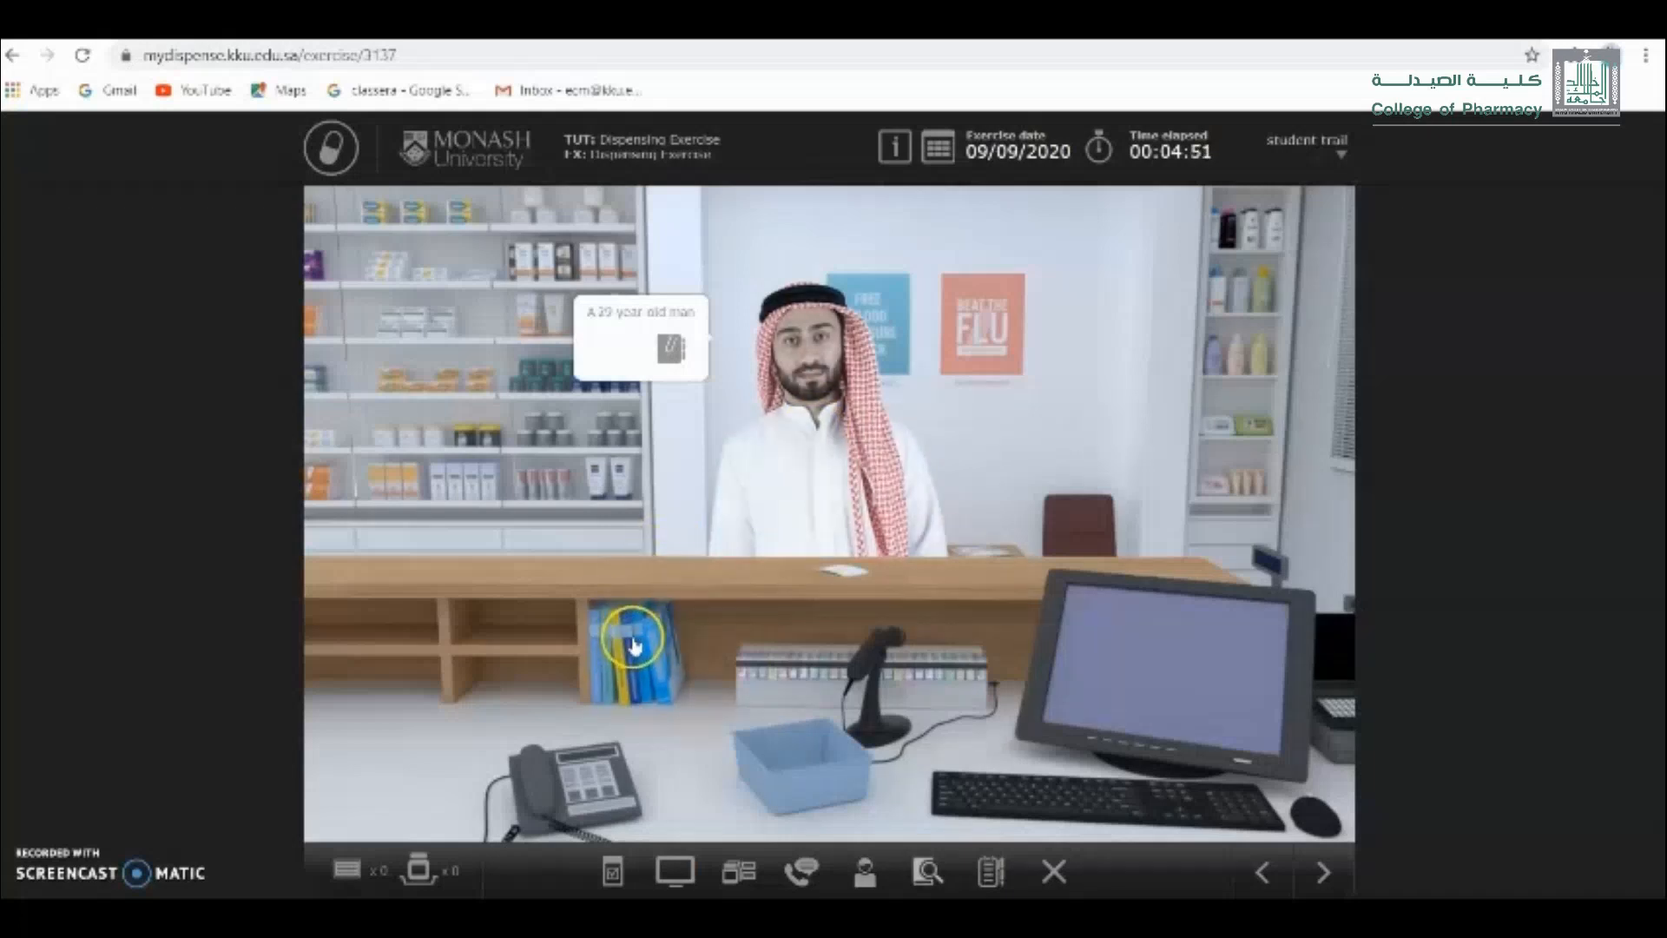
left_click(552, 565)
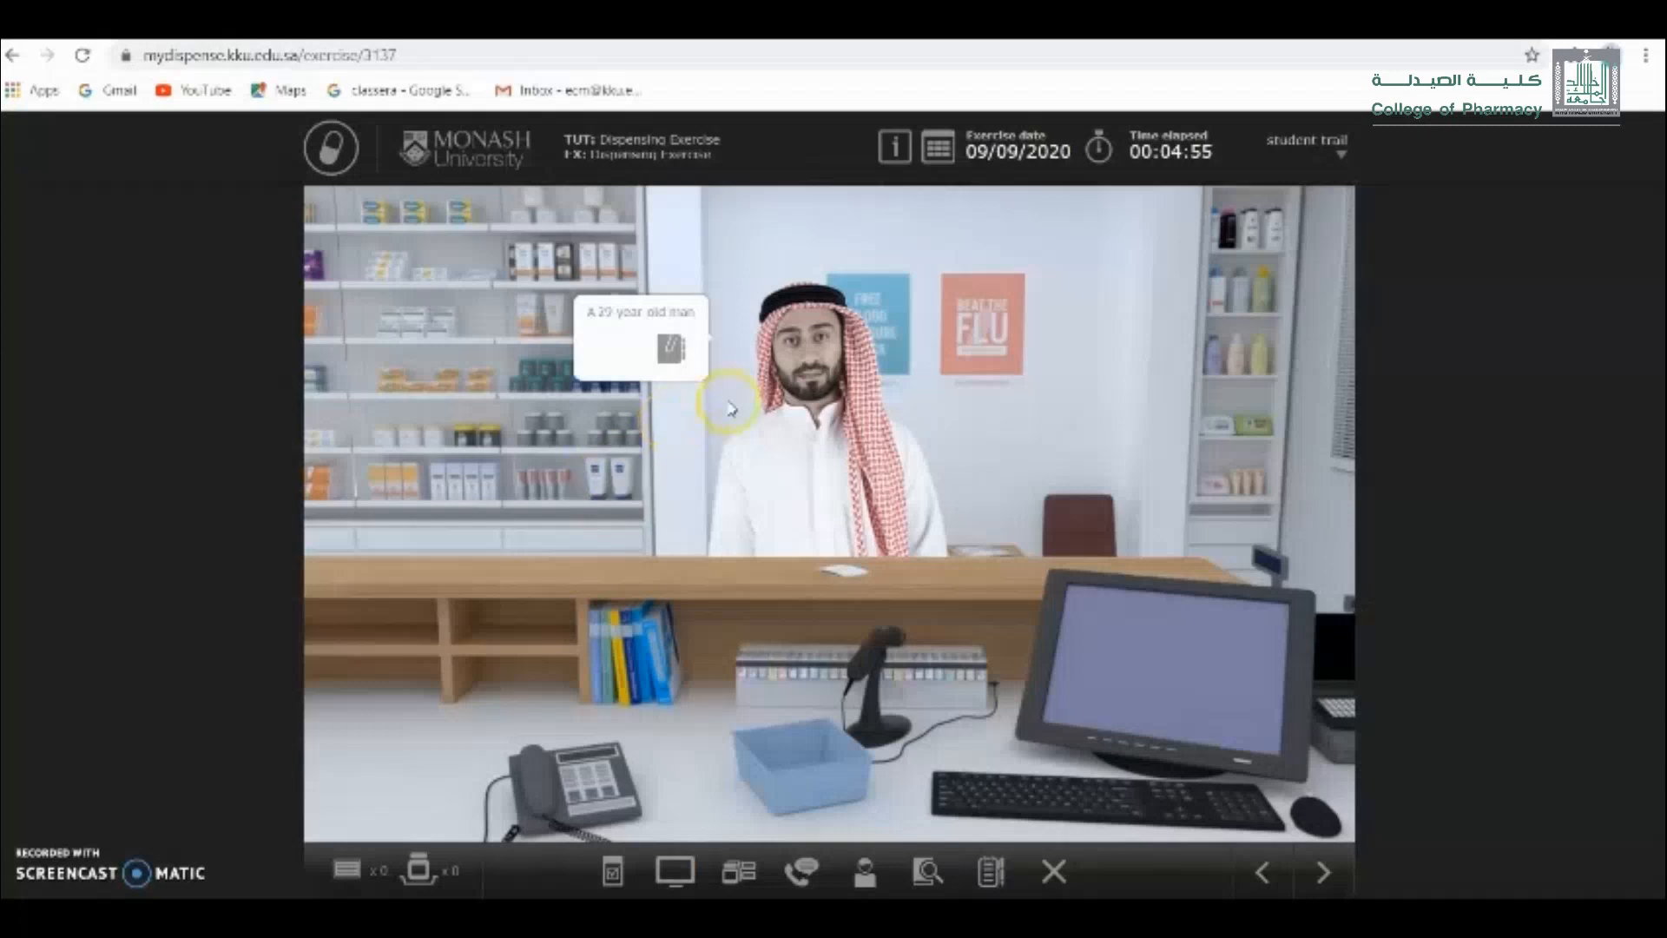
left_click(650, 346)
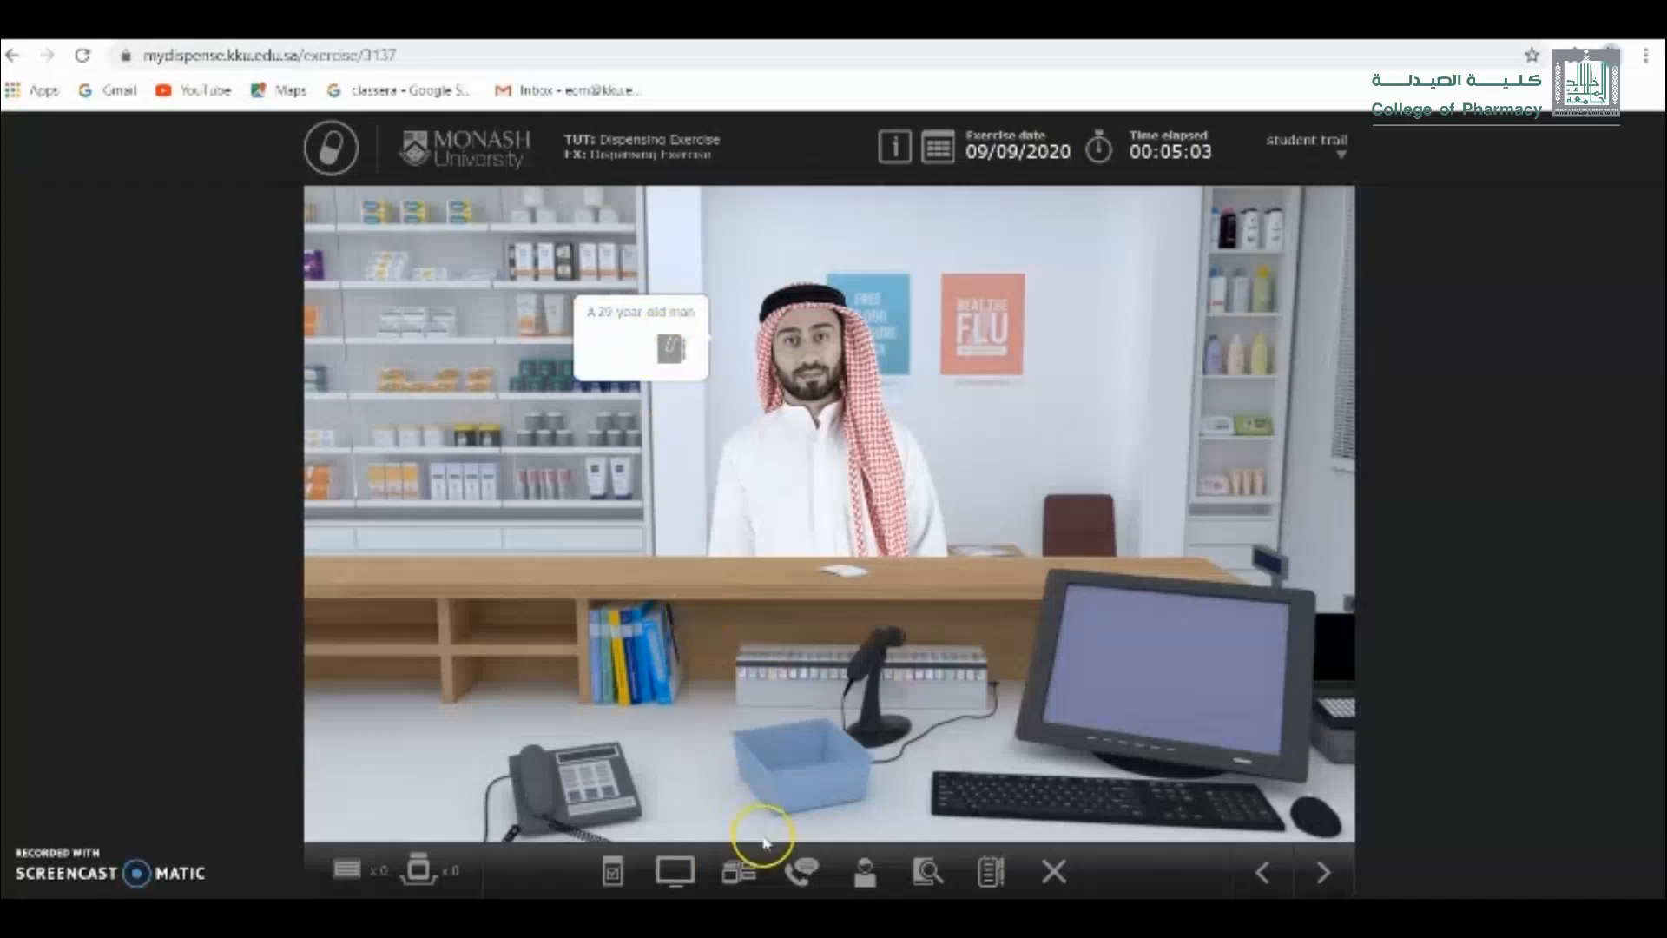
View the patient's attached Lab work report through patient communication, and close it to return to the counter.
left_click(863, 872)
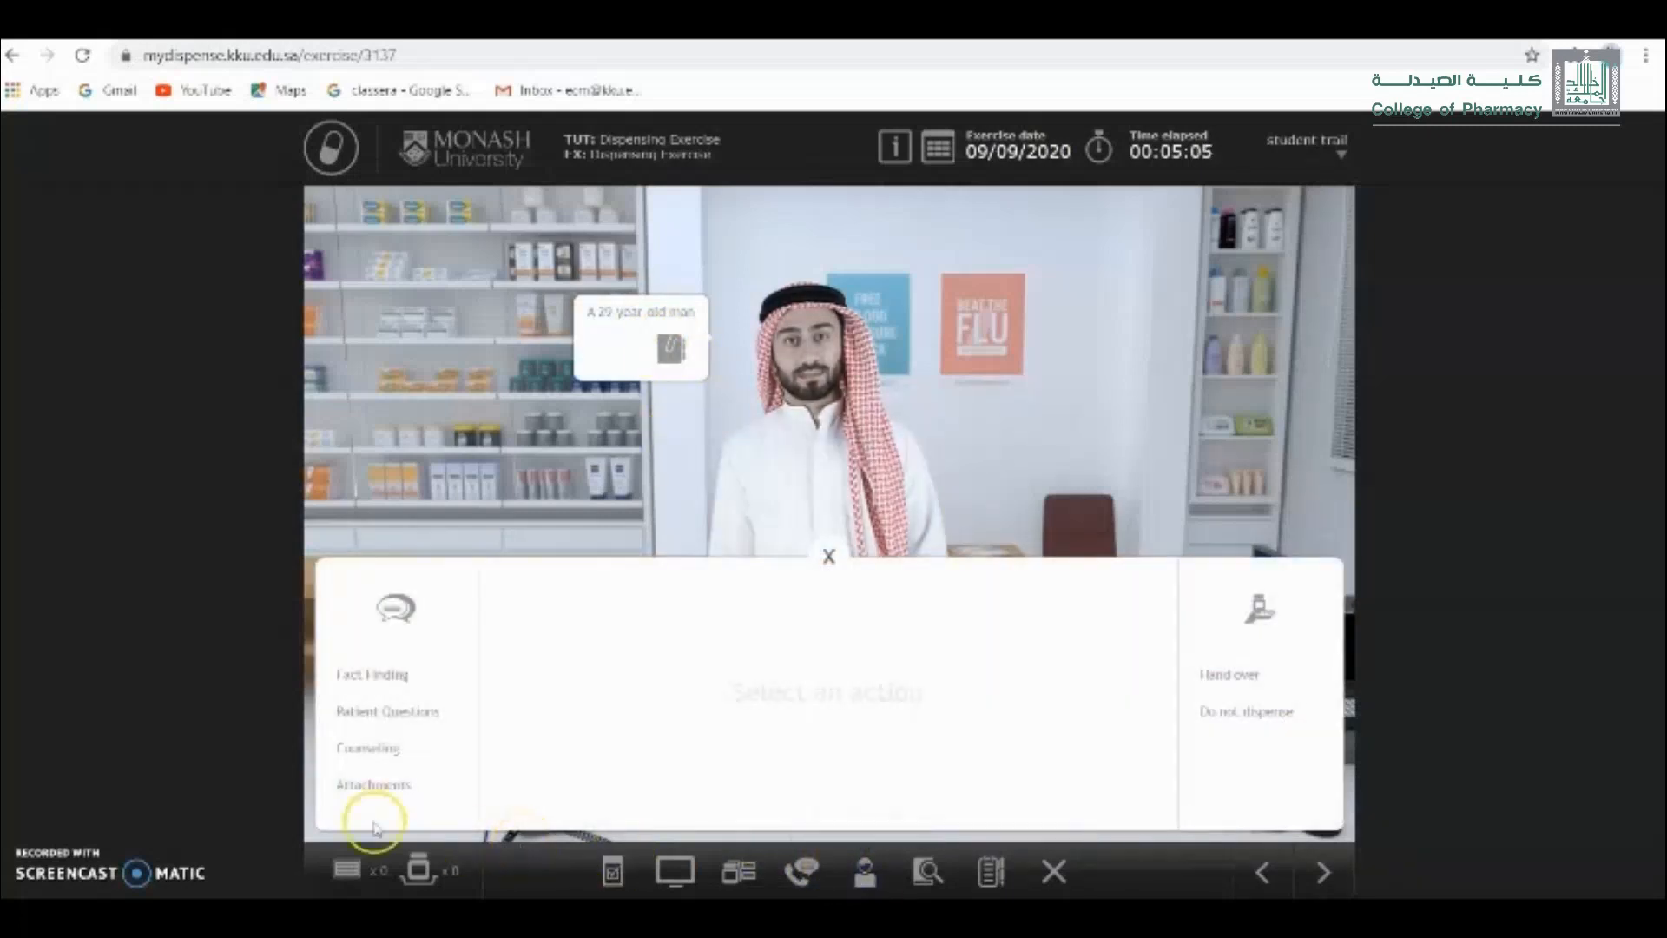
left_click(393, 788)
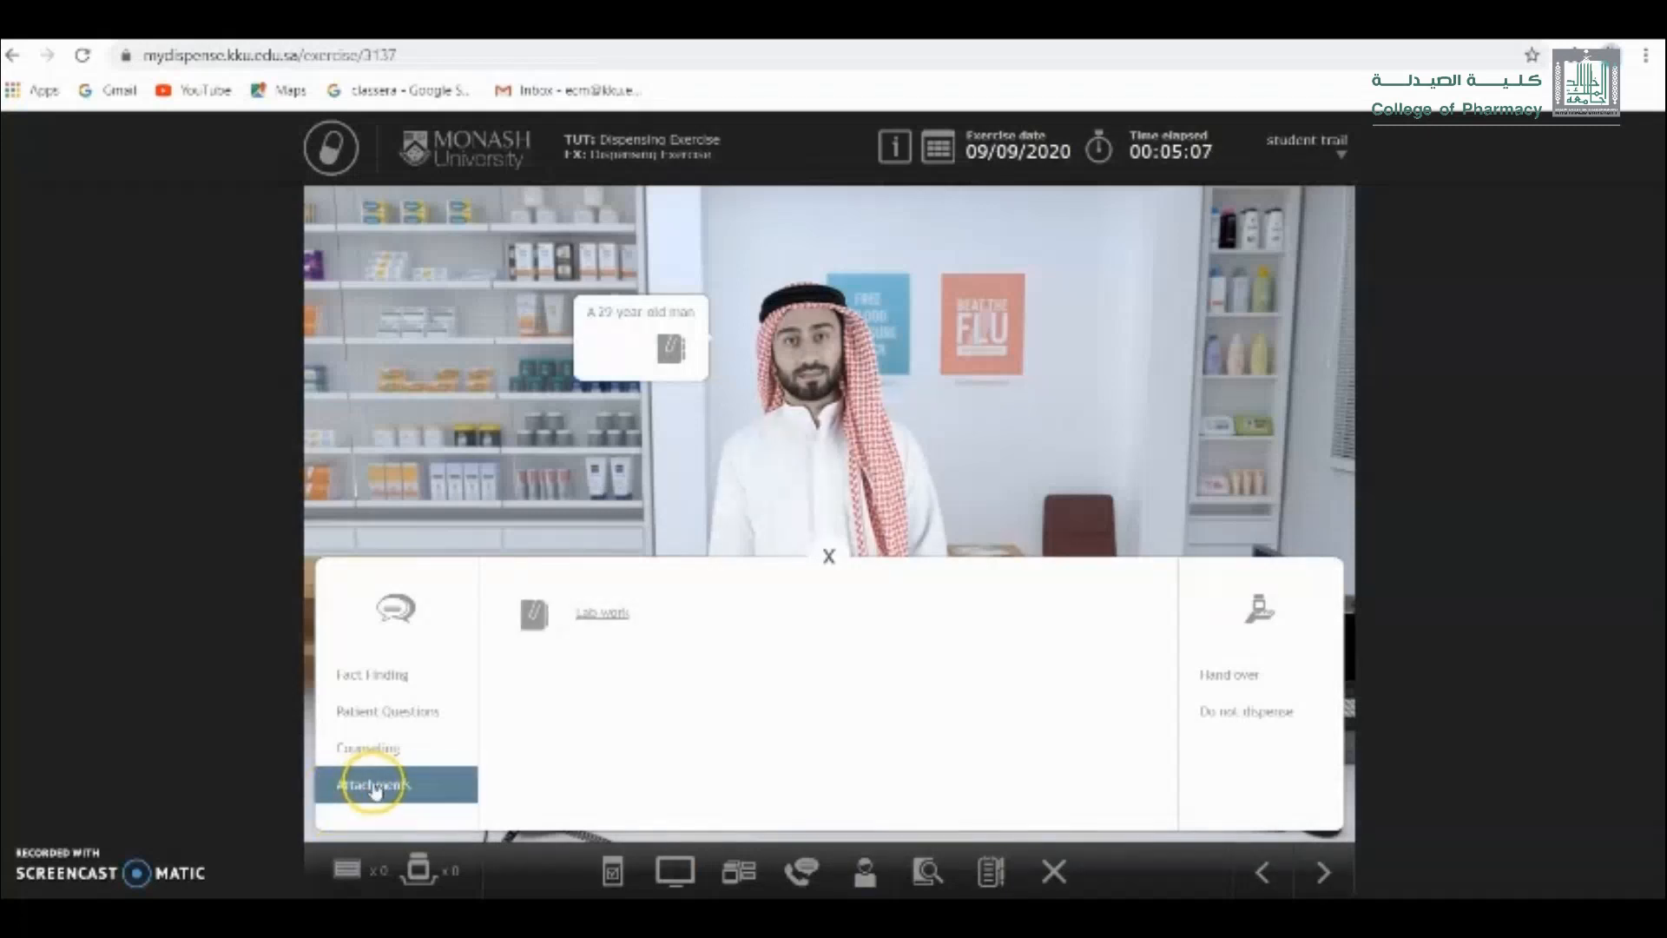
left_click(597, 616)
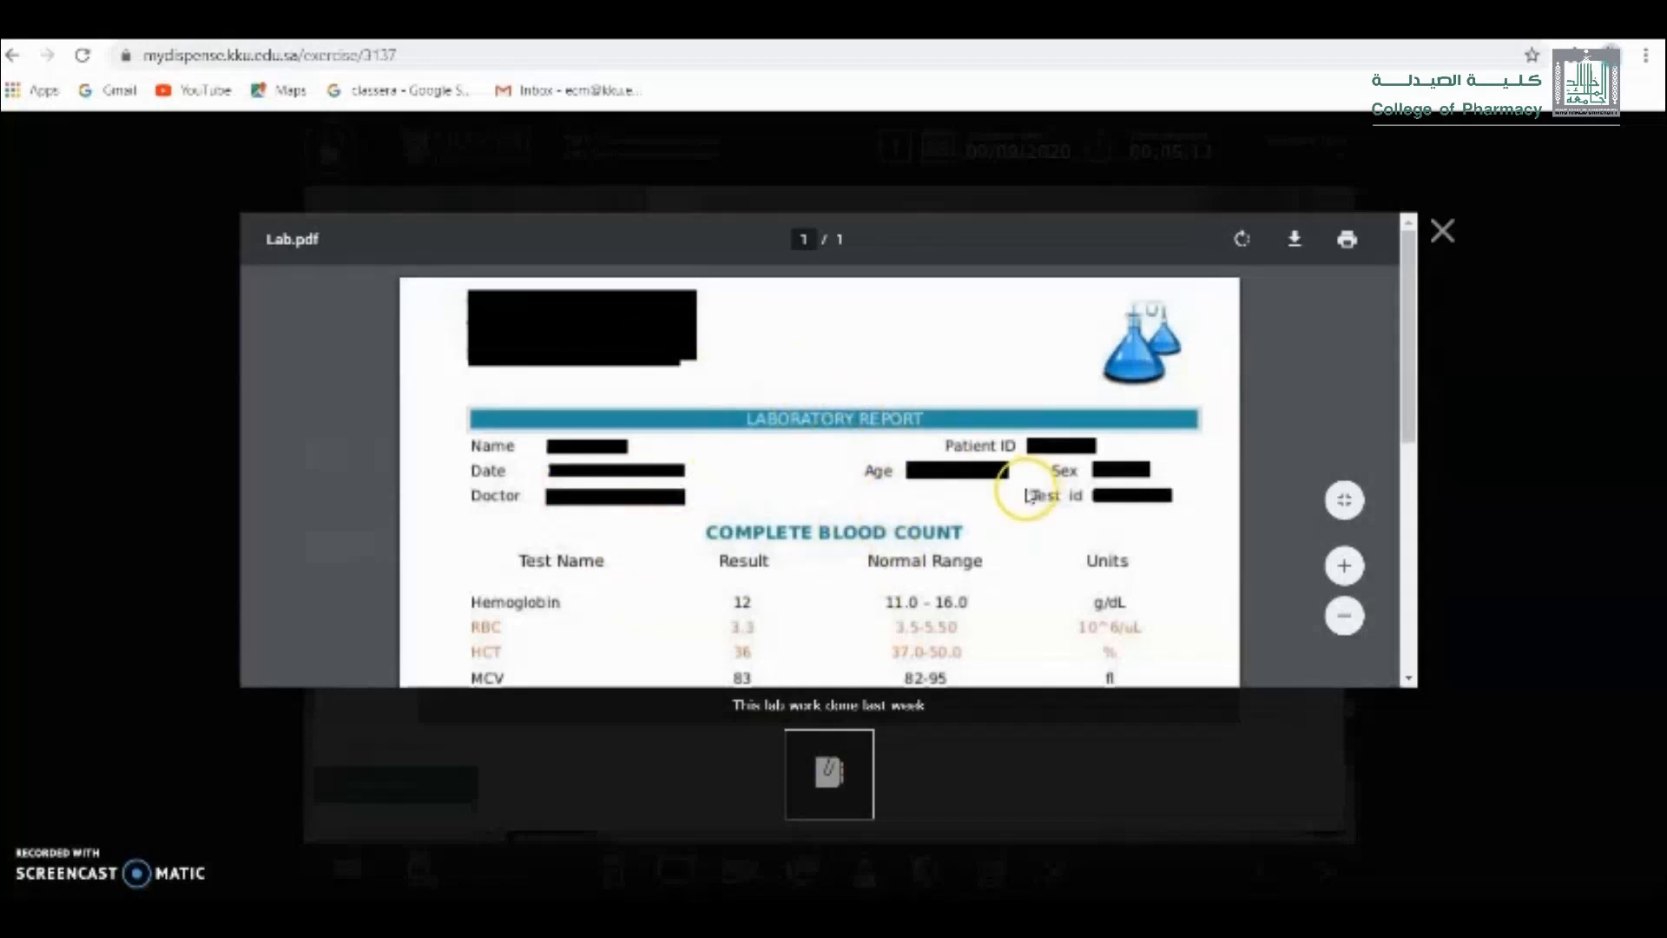
left_click(1443, 244)
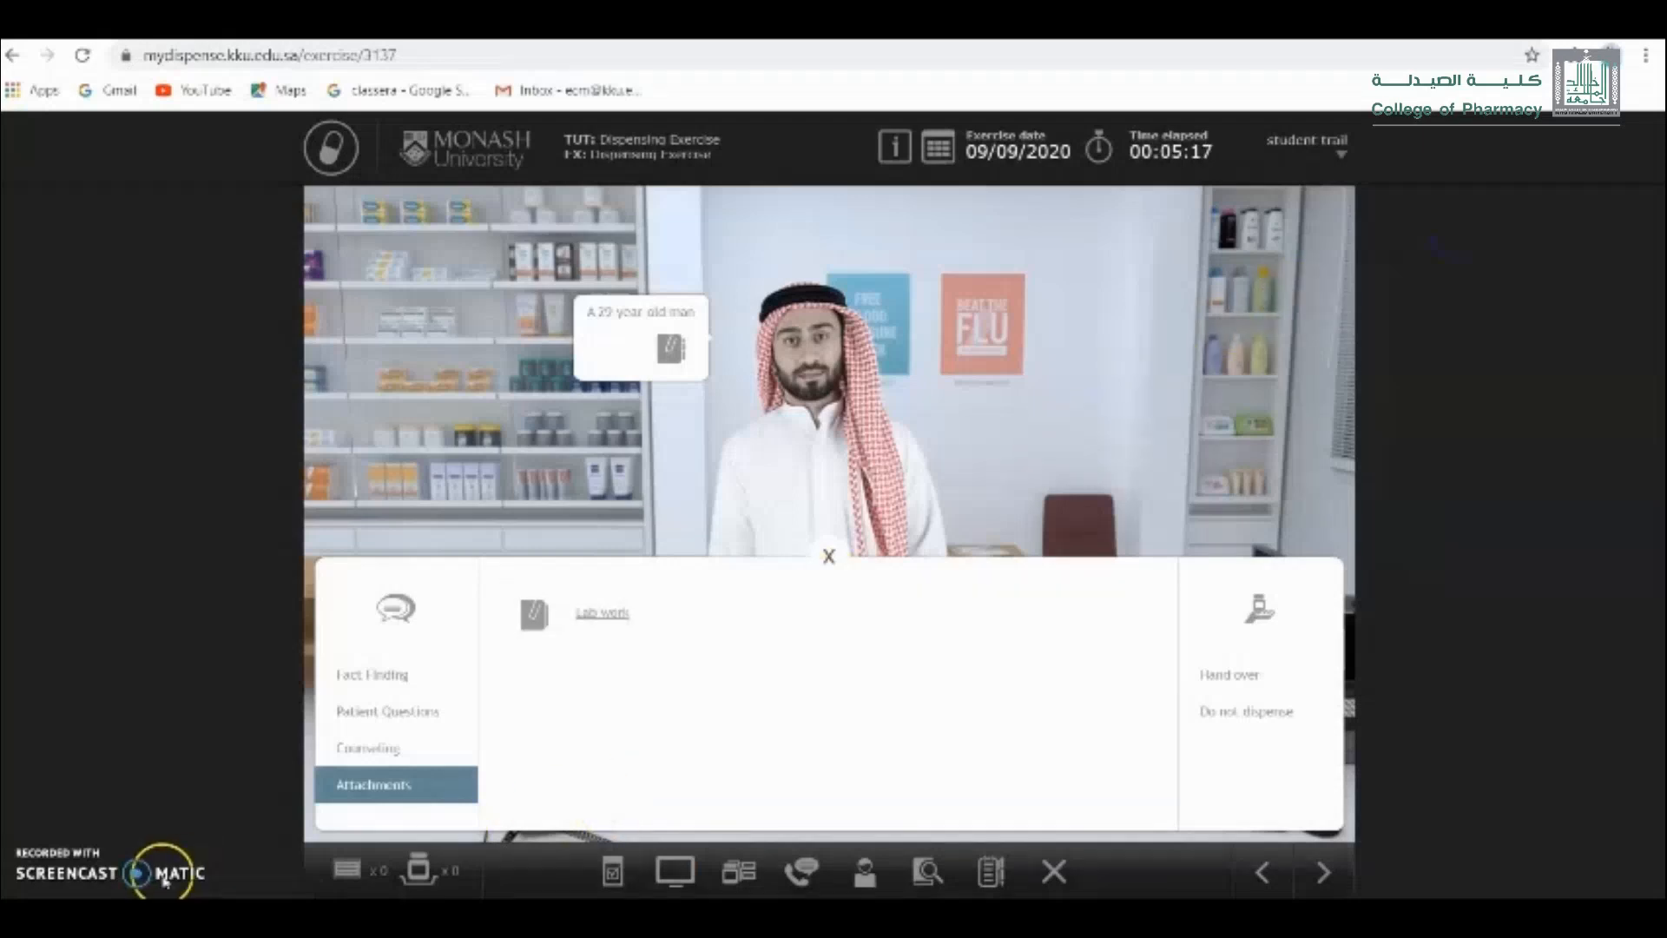
left_click(828, 556)
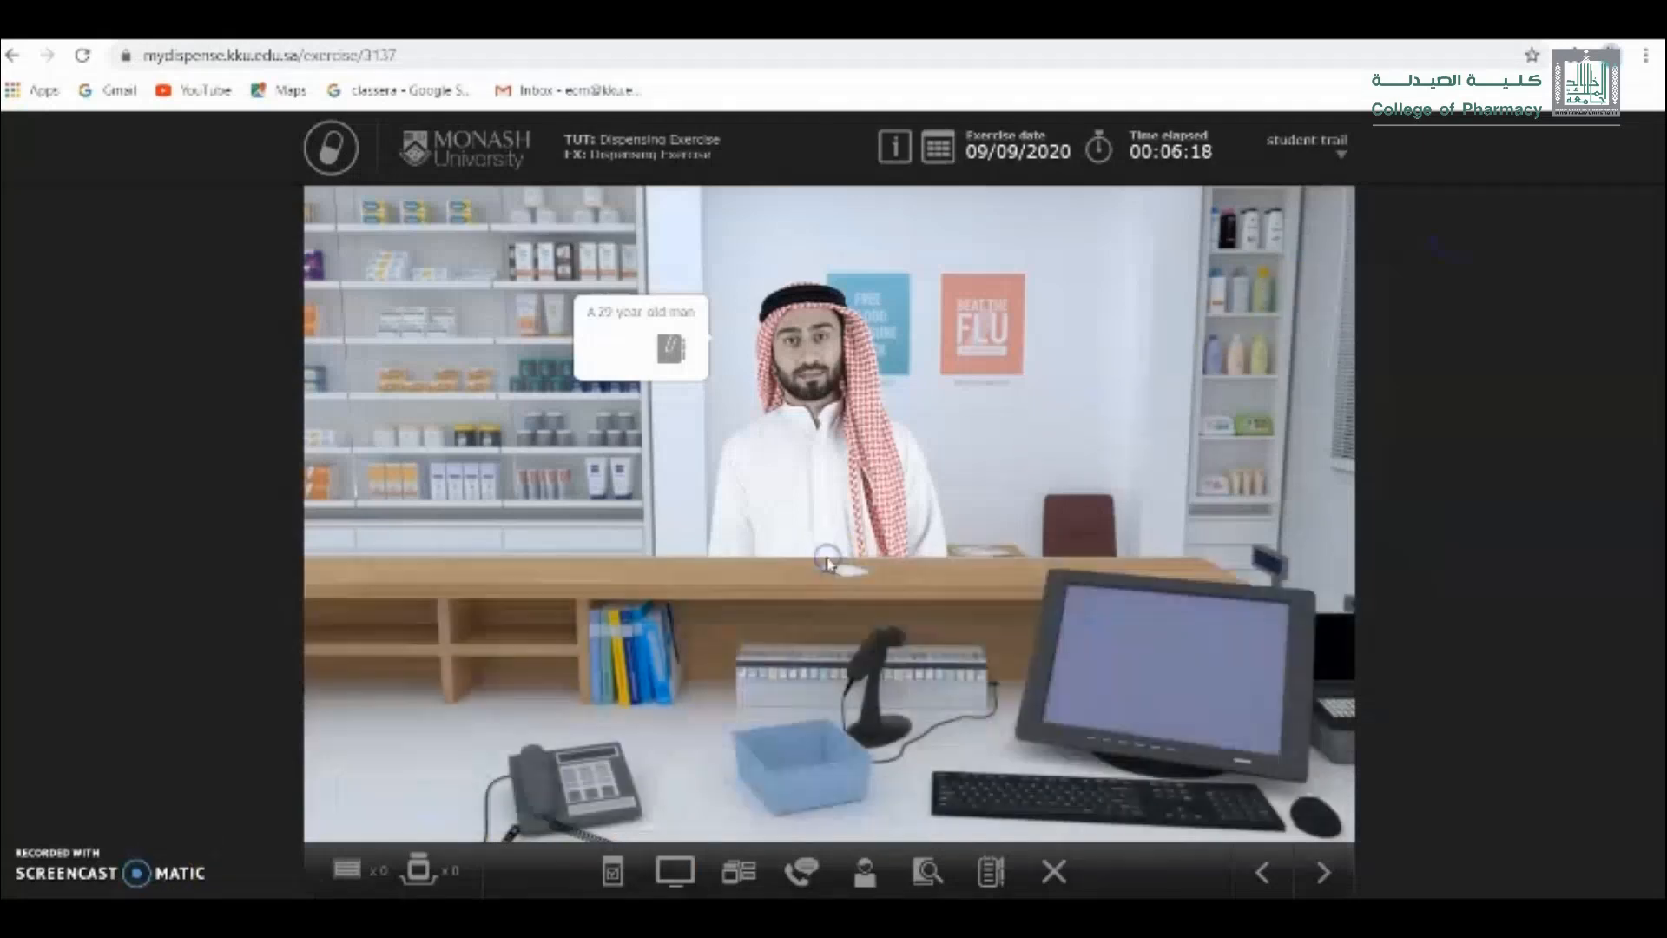
Go to the dispensary room and view the products stored in the safe.
left_click(1329, 875)
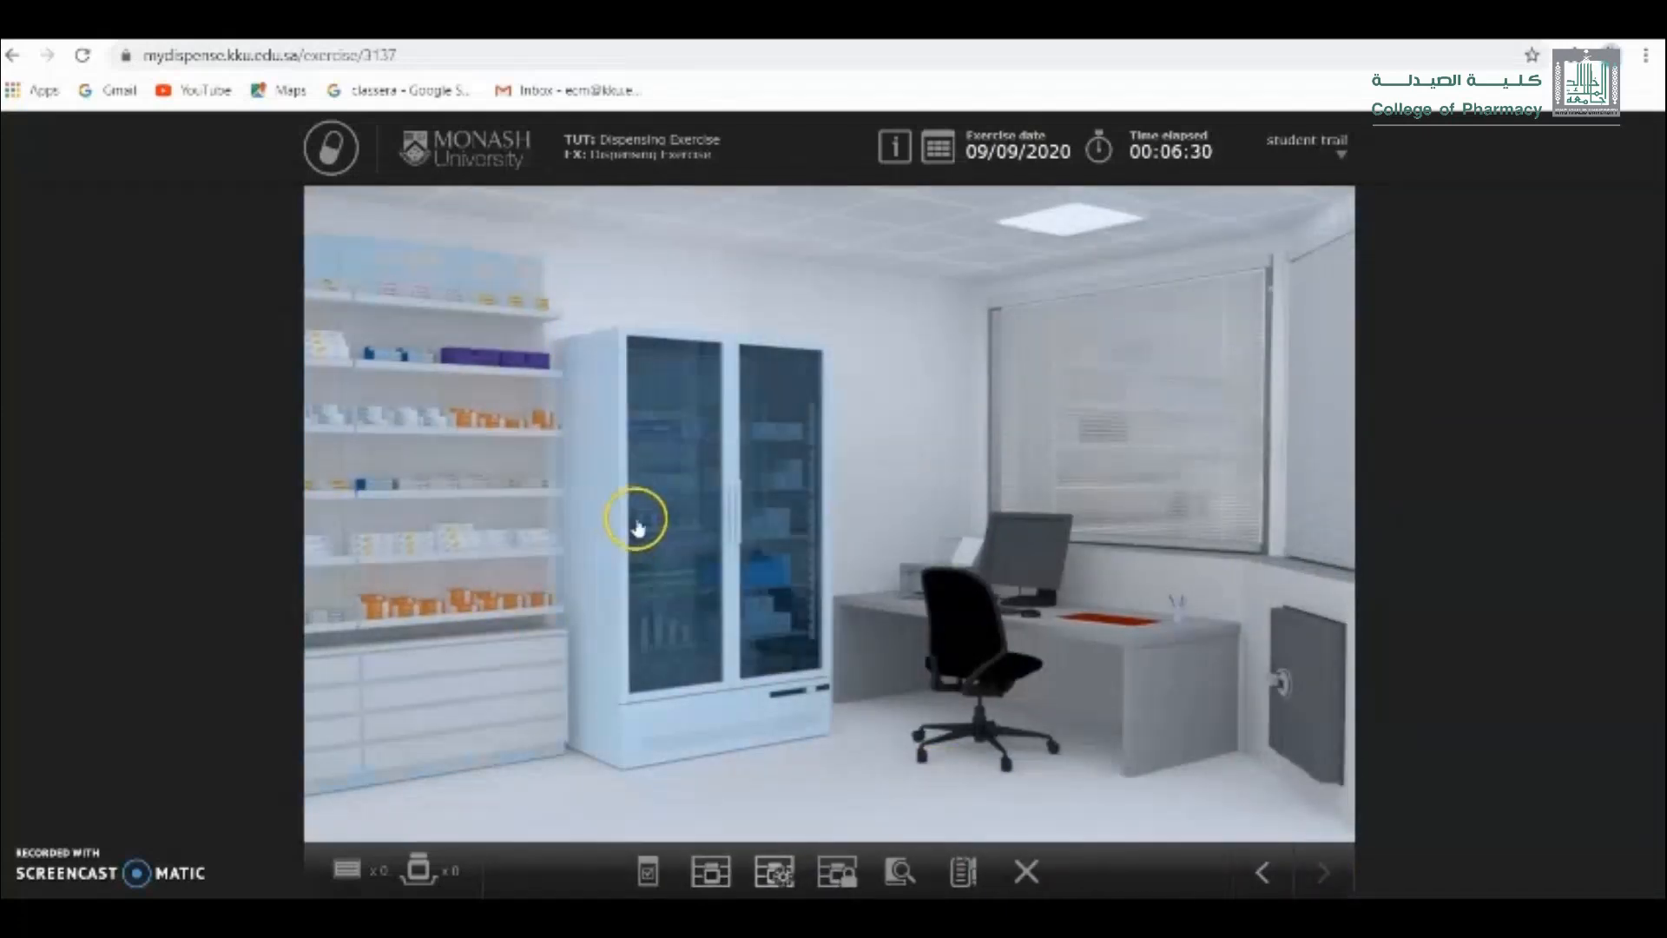
left_click(1298, 670)
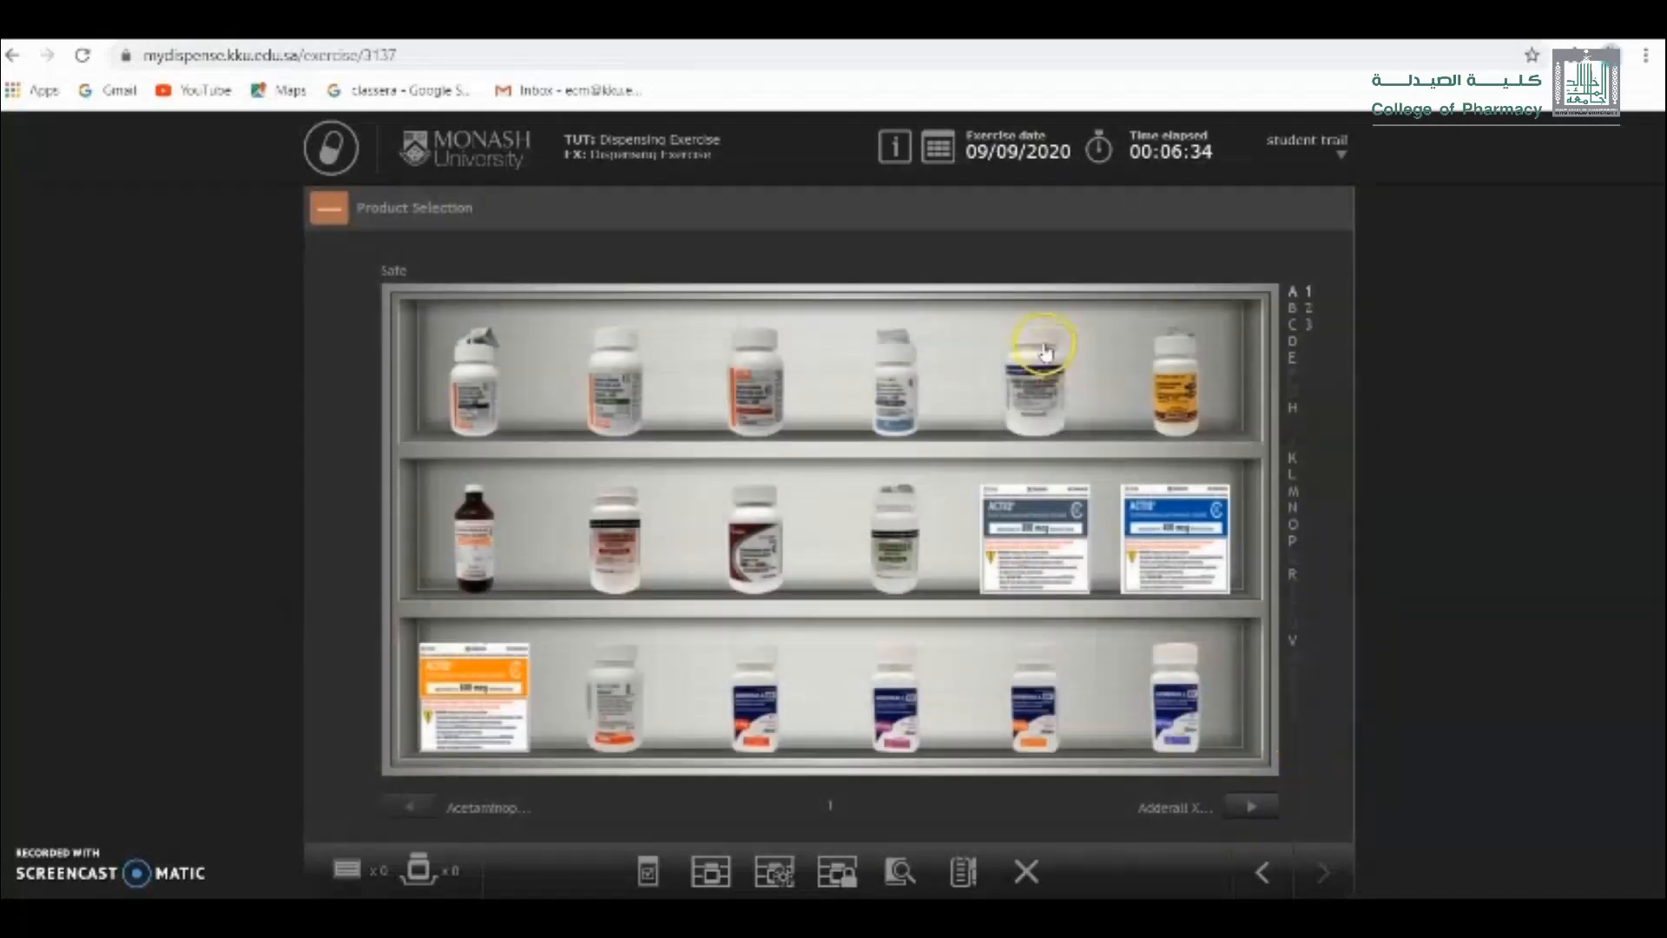
left_click(329, 208)
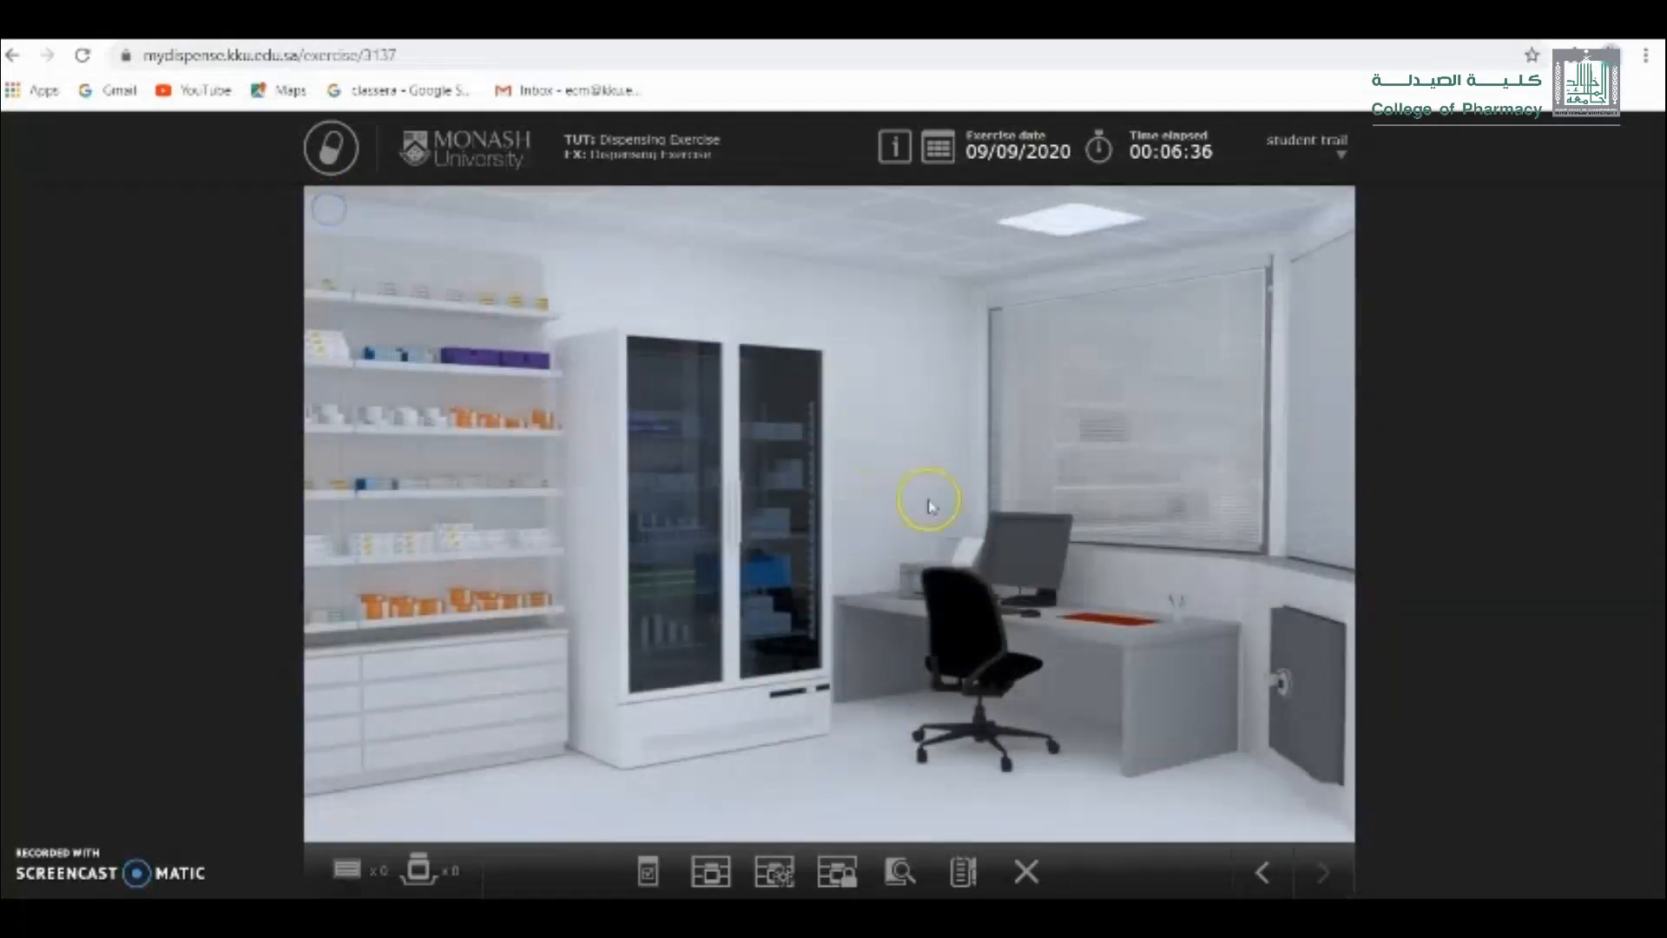
Look at the store area with the open shelves and glass-door fridge, and return to the front counter.
left_click(1268, 872)
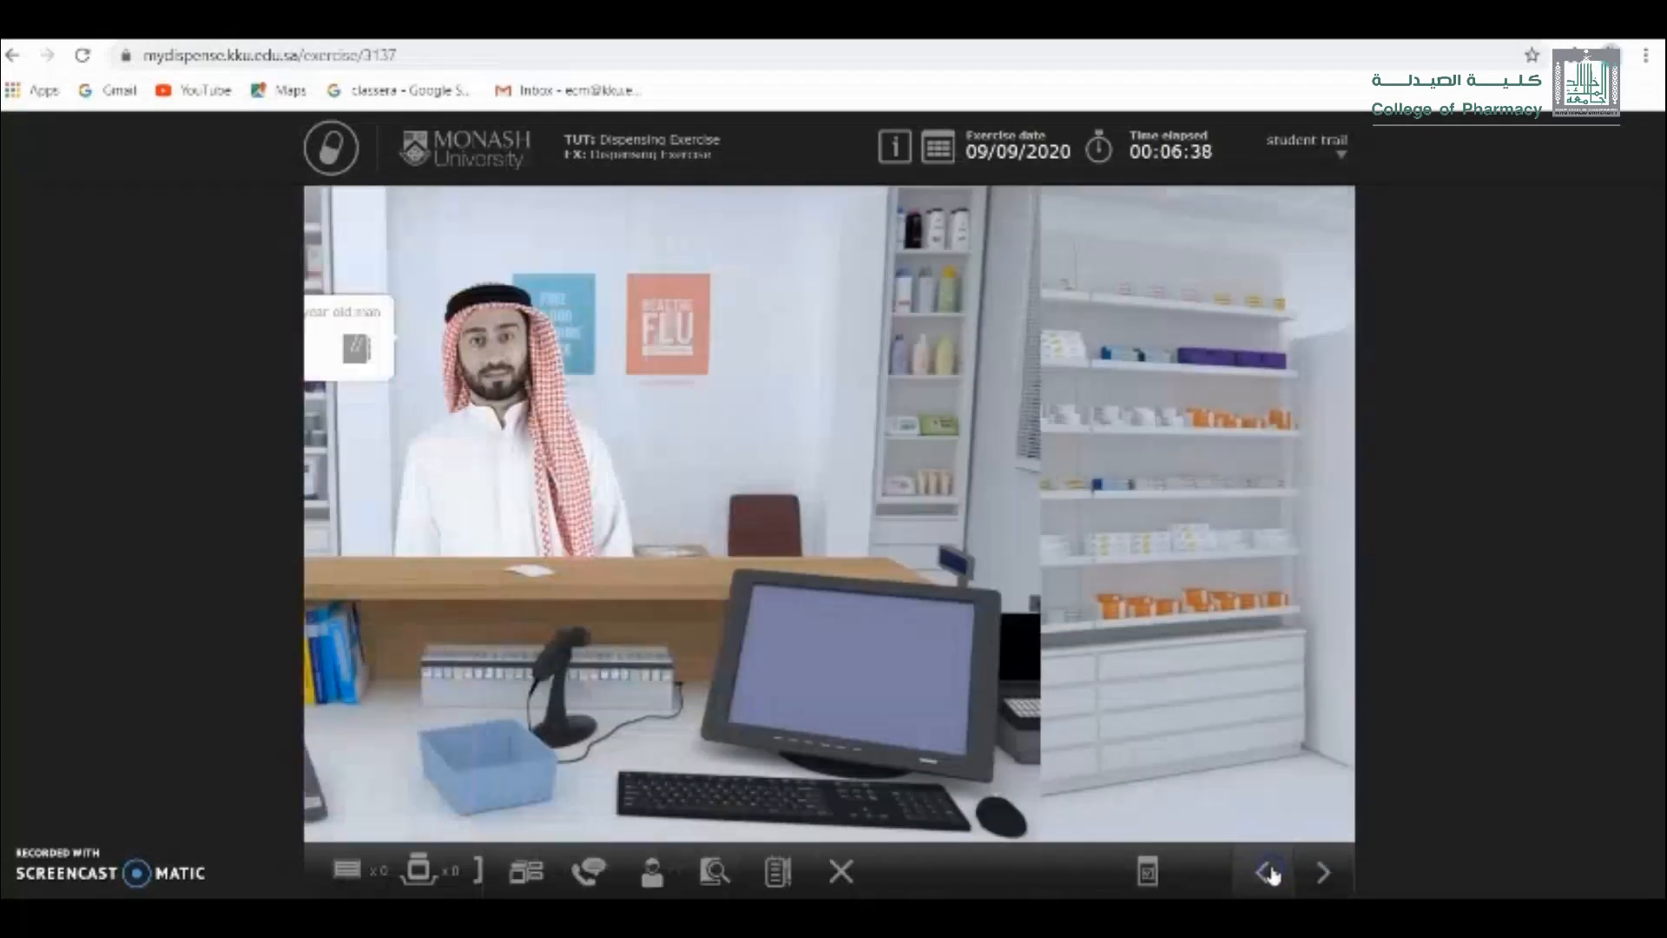
left_click(1267, 872)
left_click(1268, 873)
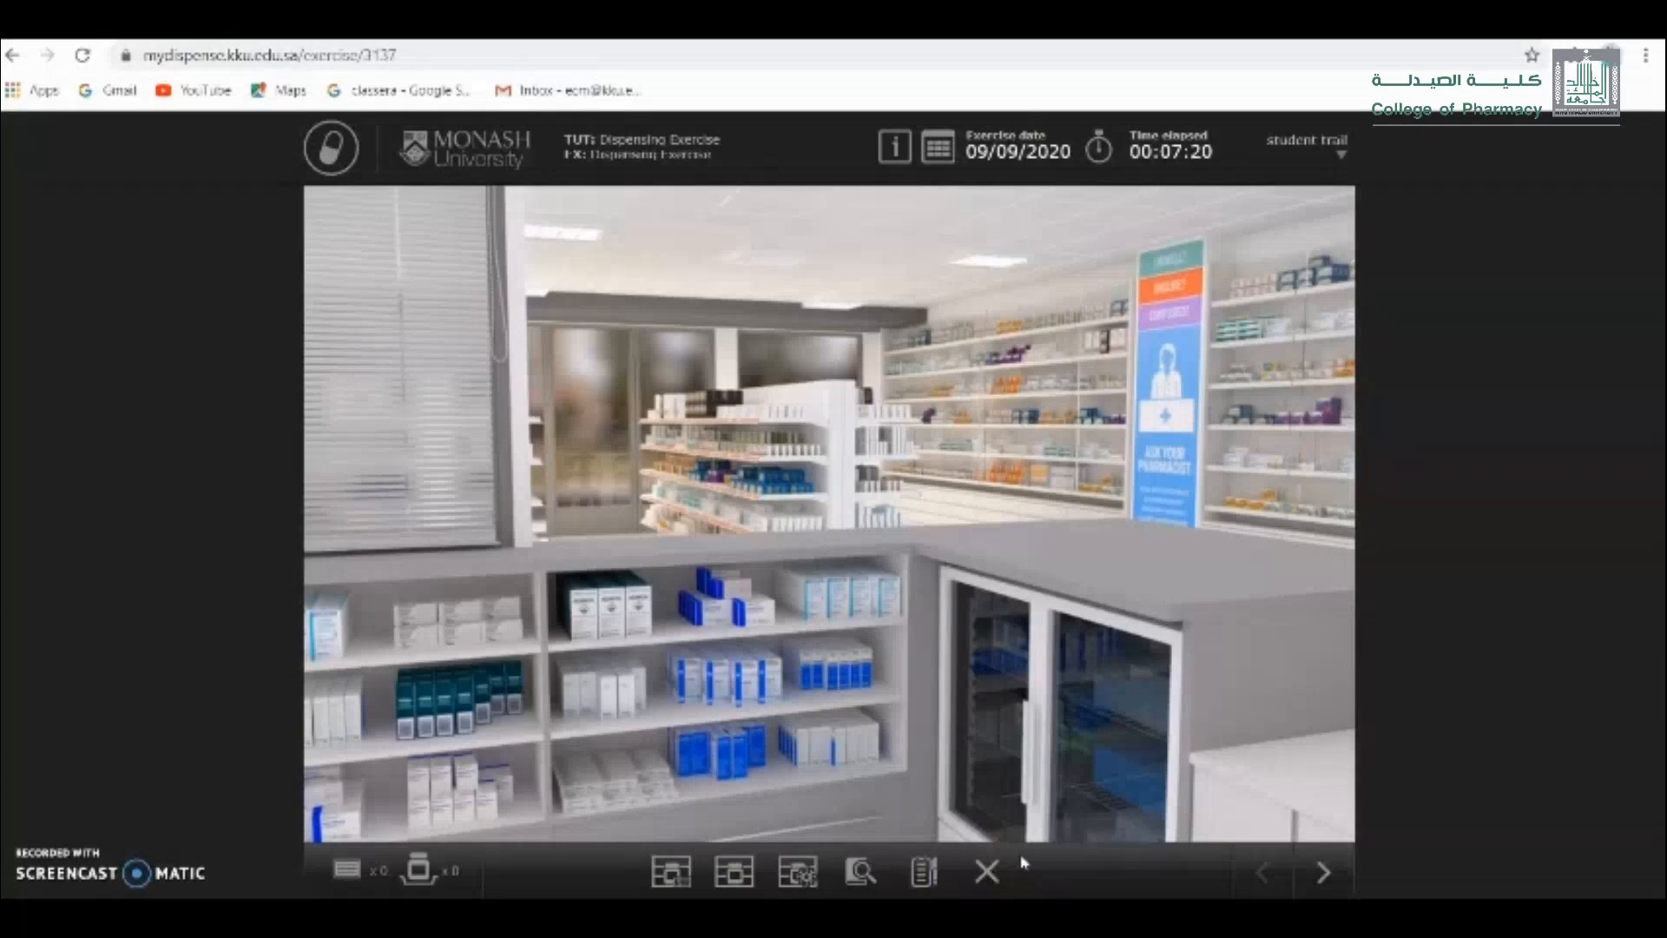
left_click(1326, 870)
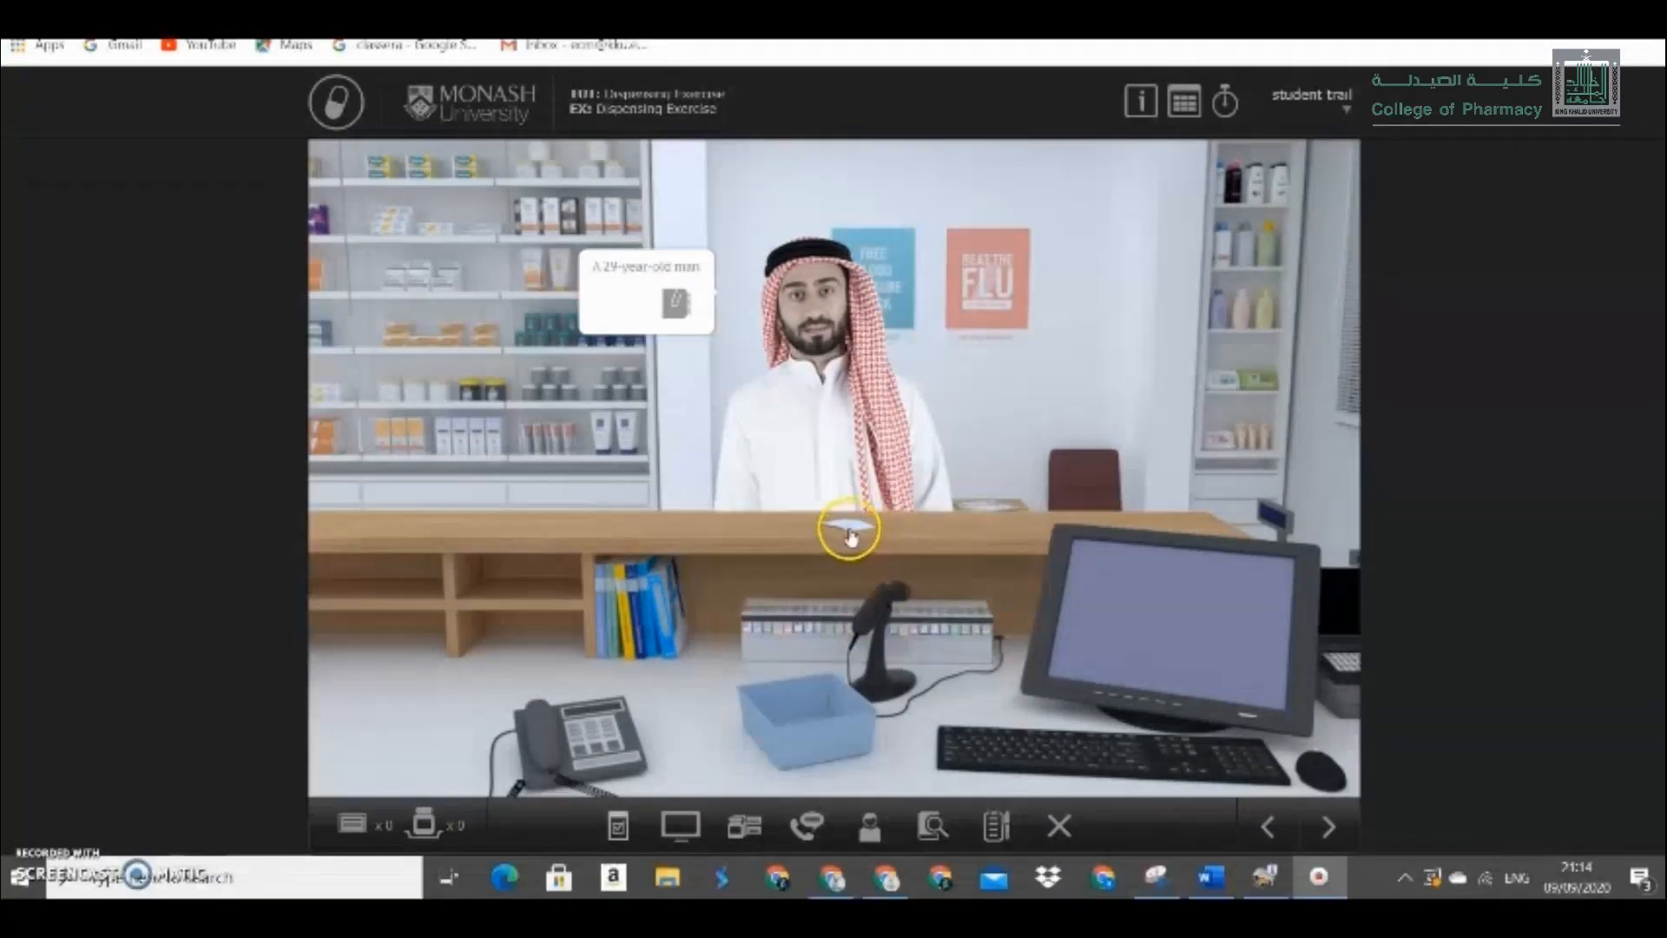
Read the prescription lying on the counter and view the telephone's address book of prescribers.
left_click(848, 531)
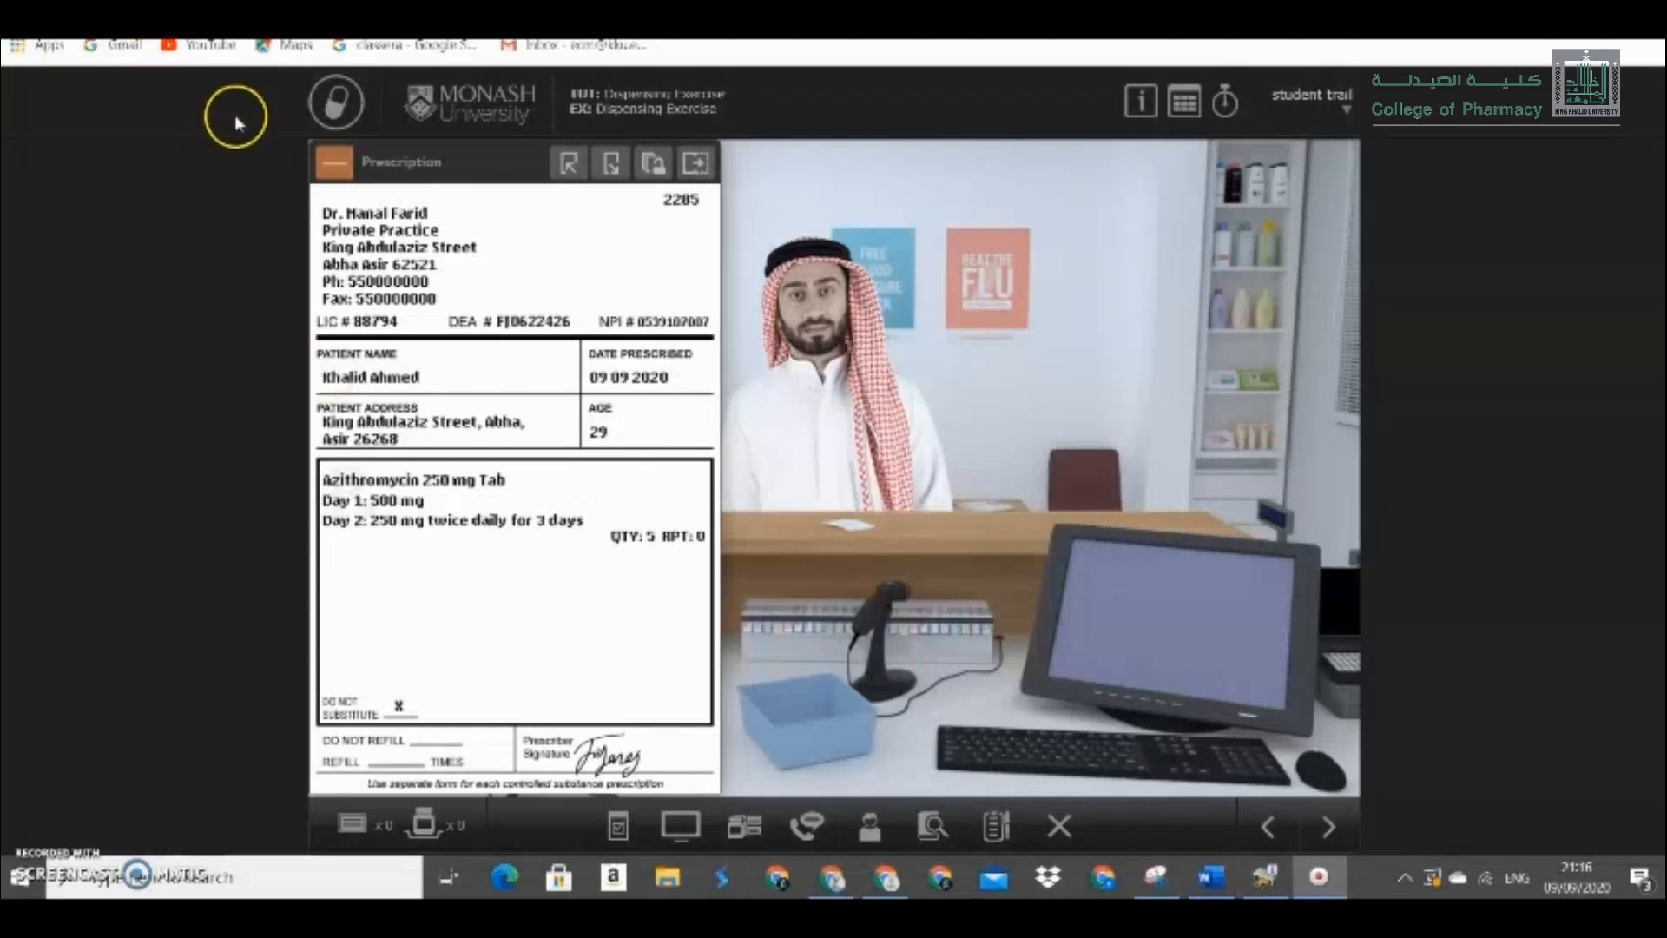
left_click(335, 165)
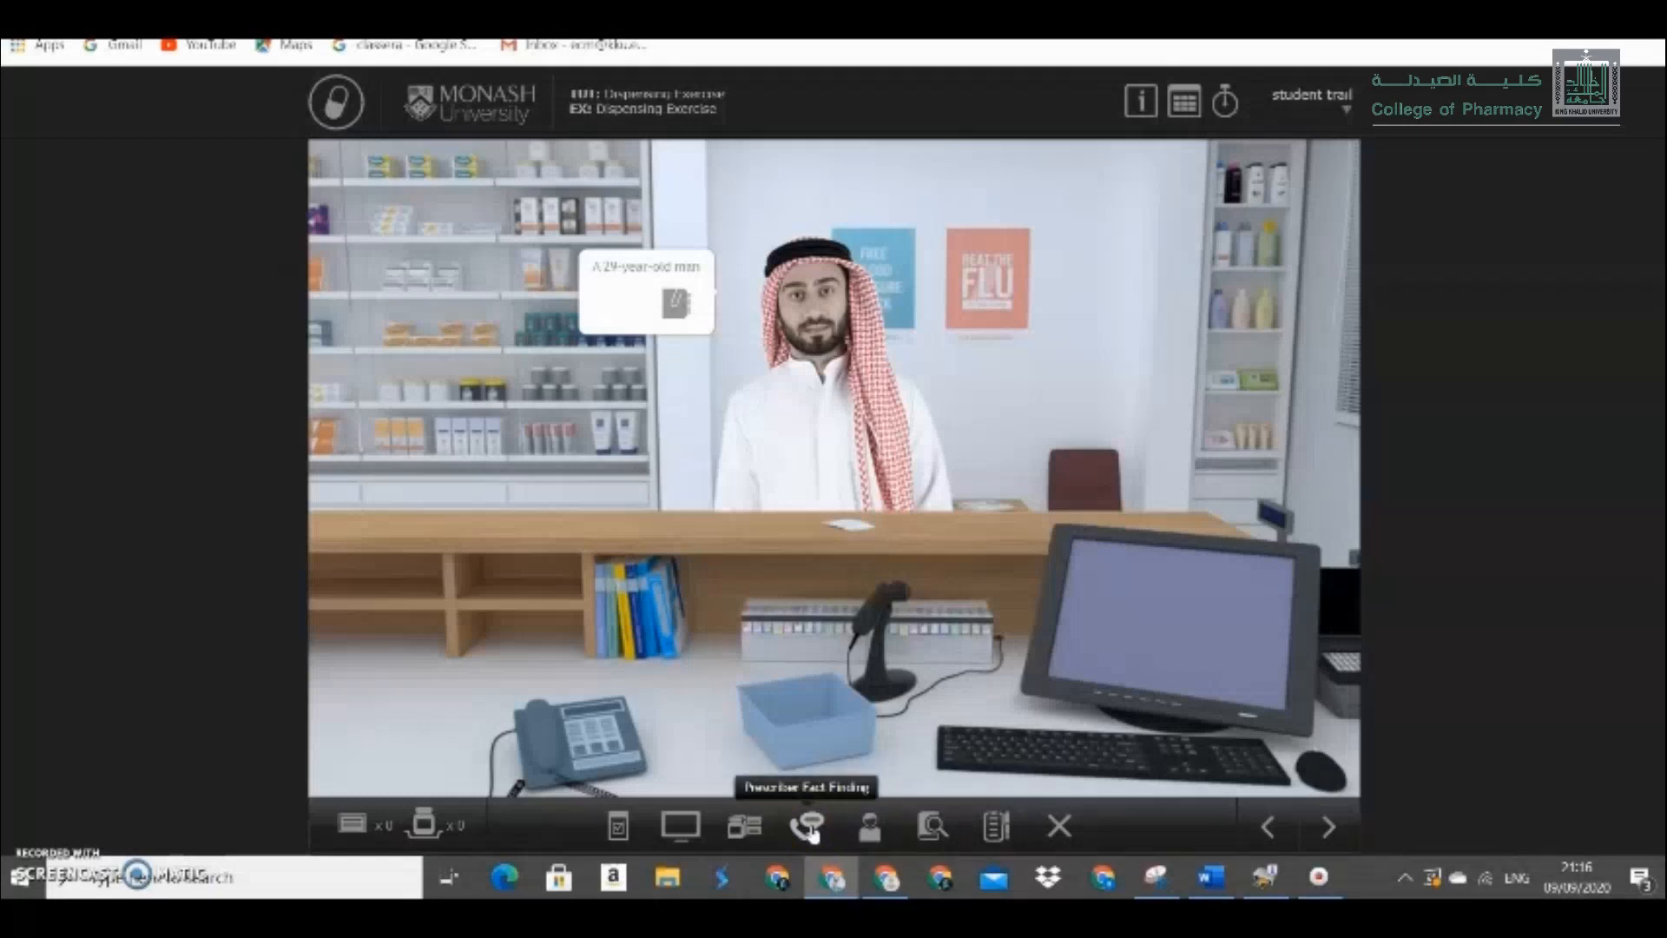
left_click(593, 736)
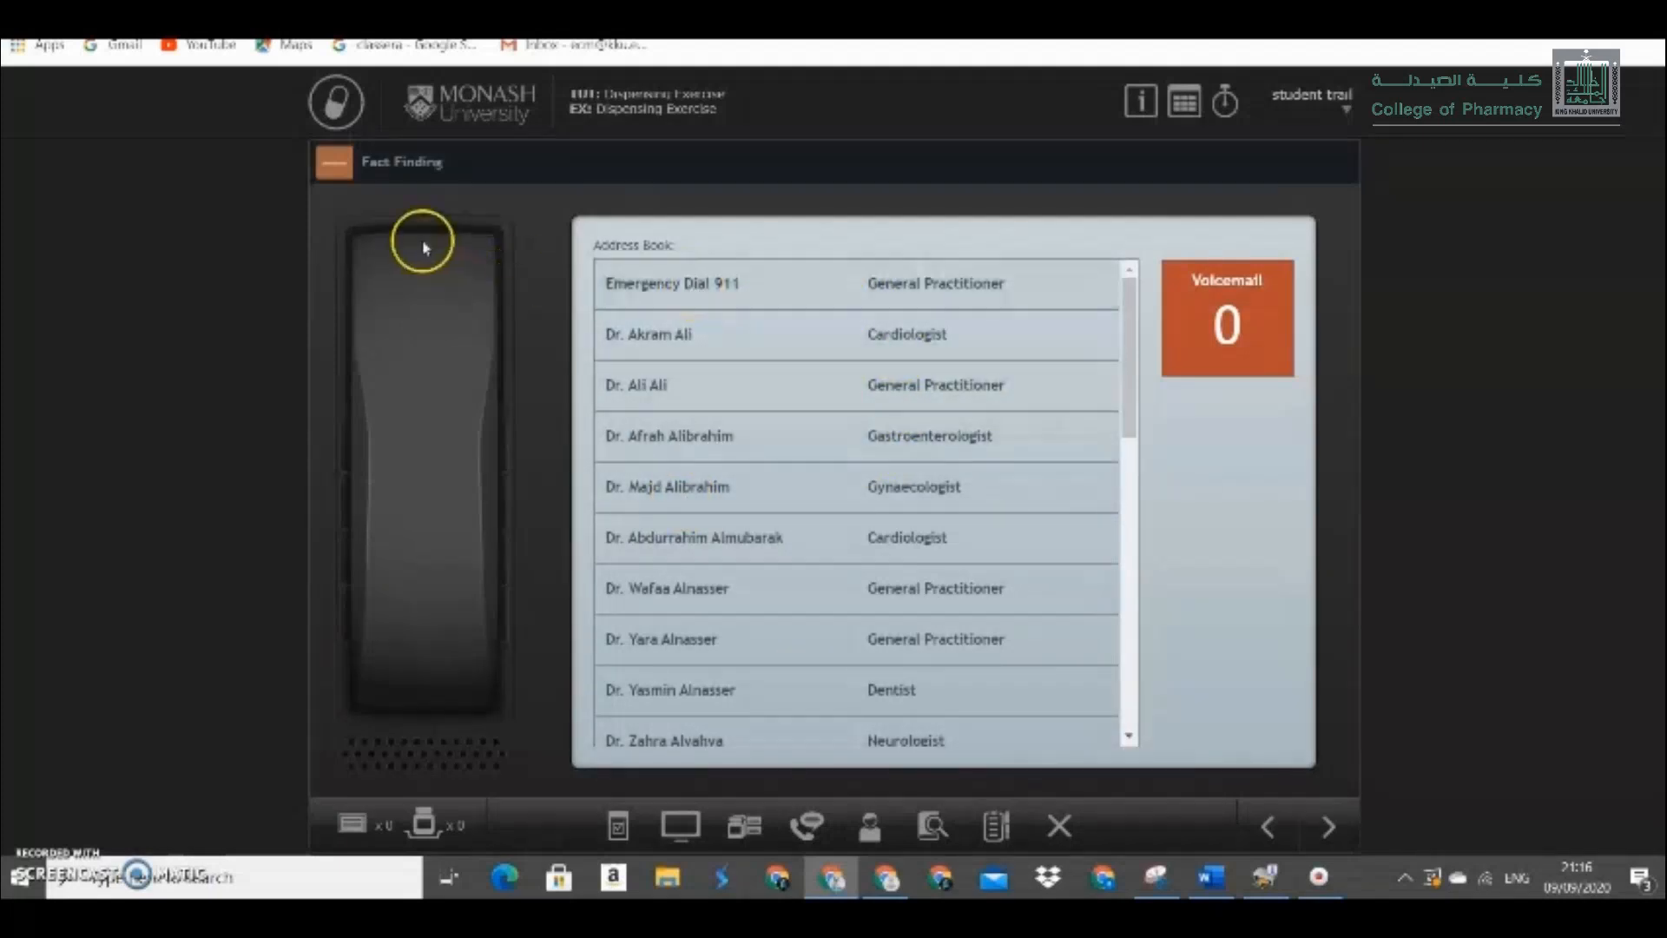
left_click(339, 173)
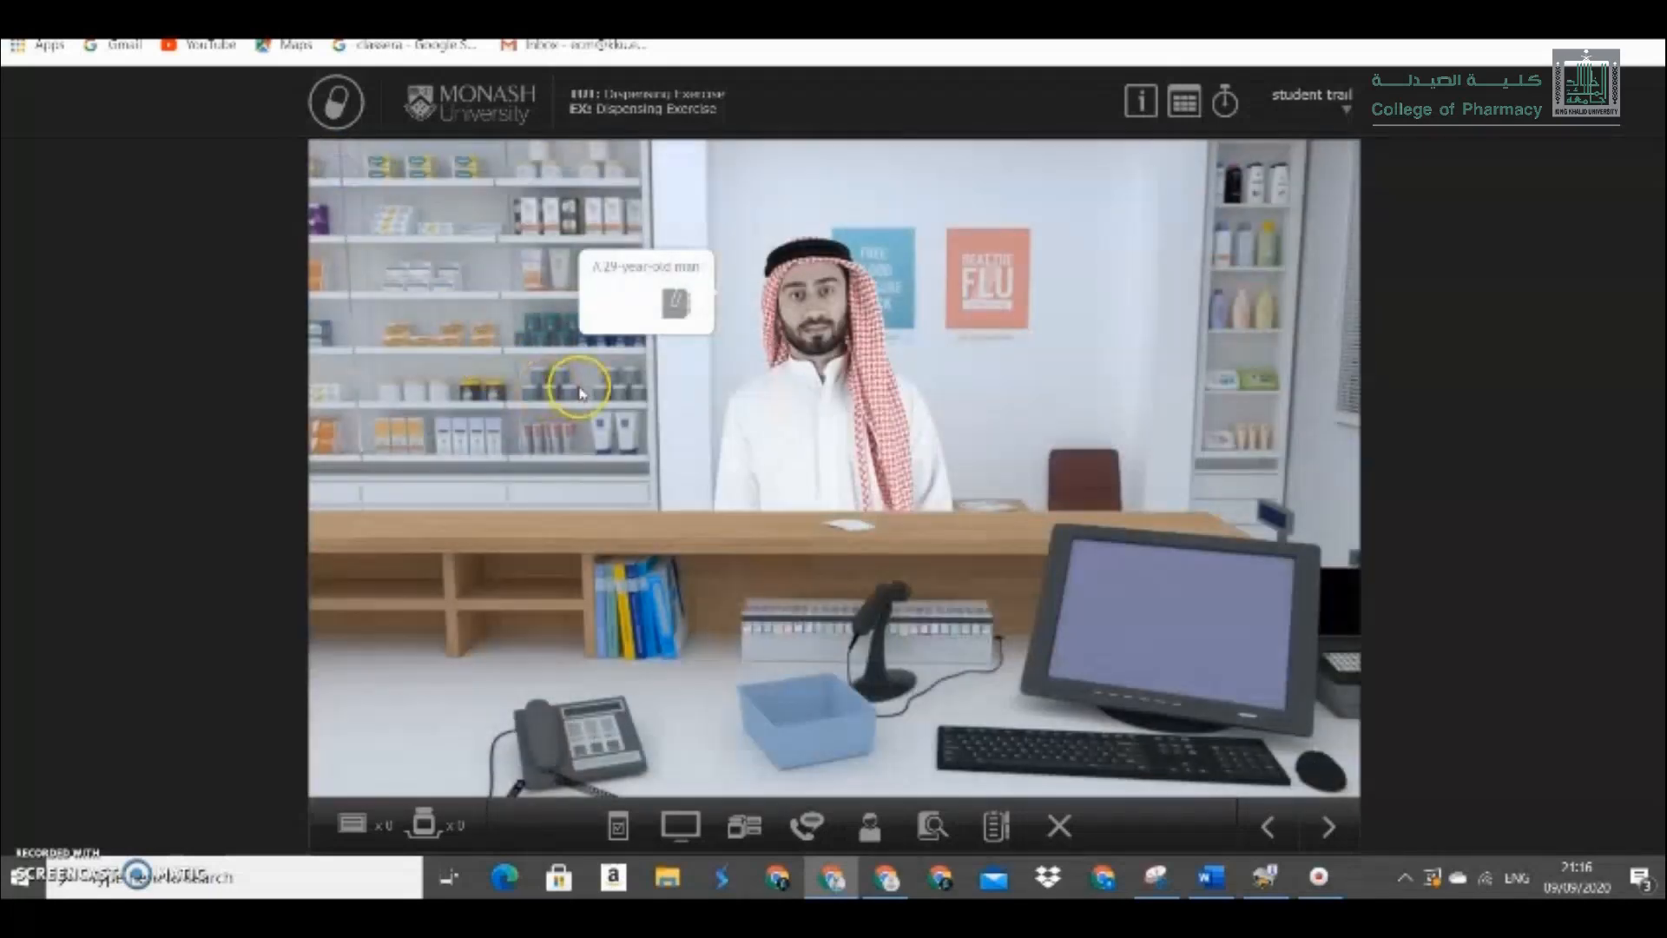
Check the prescriber's name on the prescription and phone that physician from the address book.
left_click(837, 522)
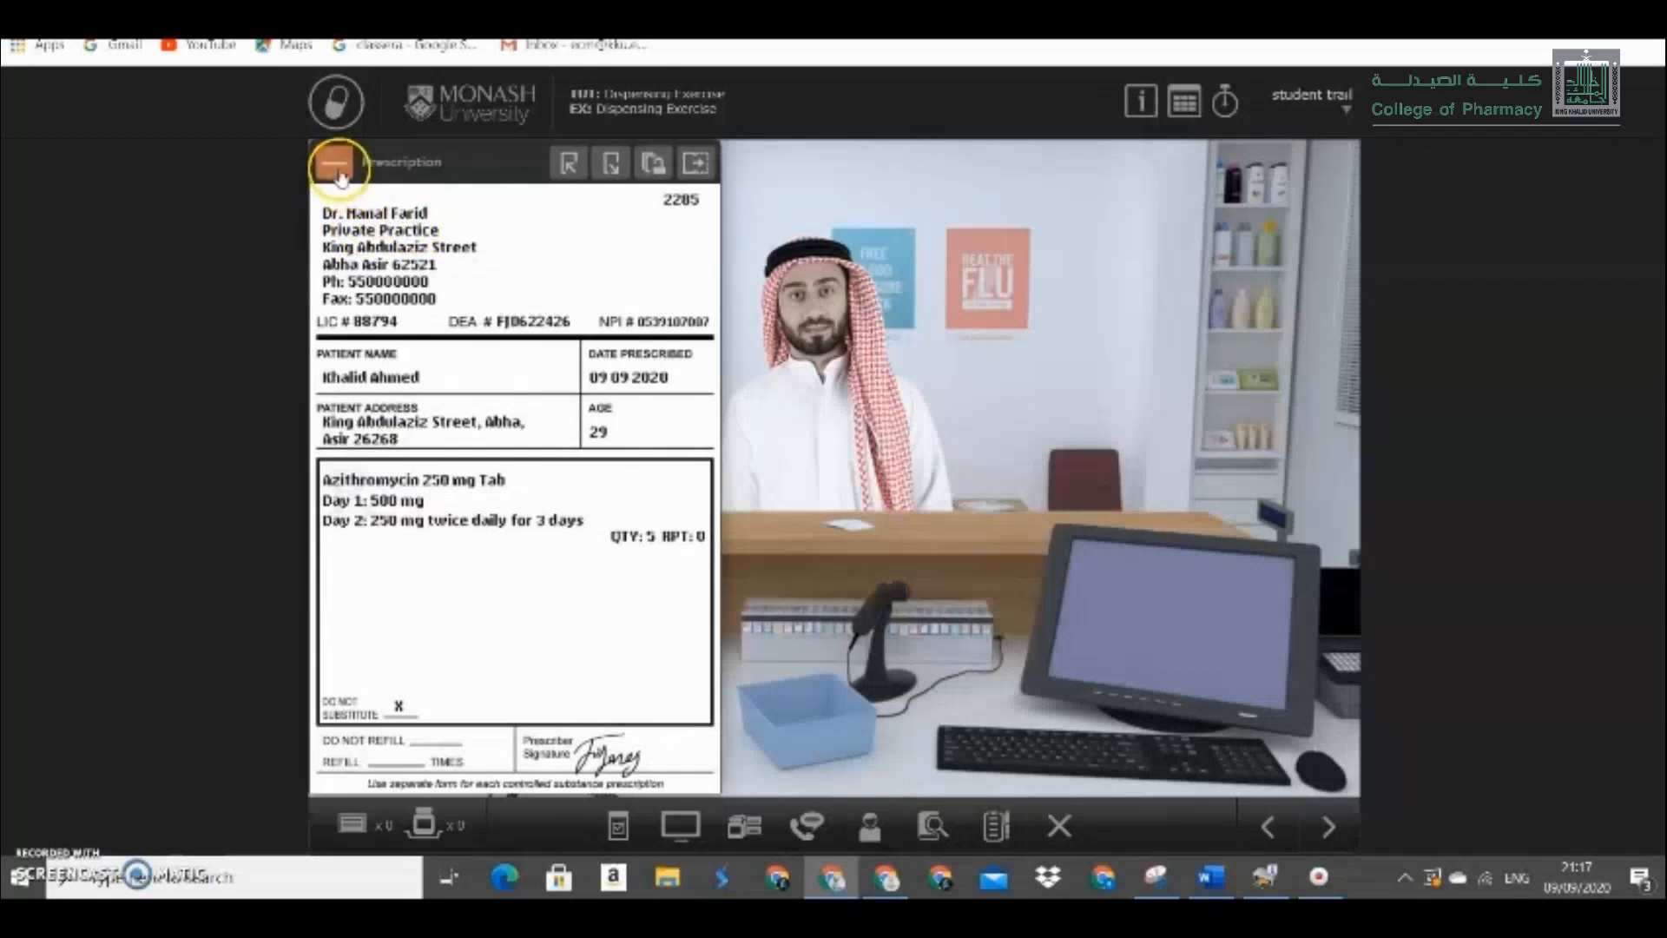
left_click(338, 167)
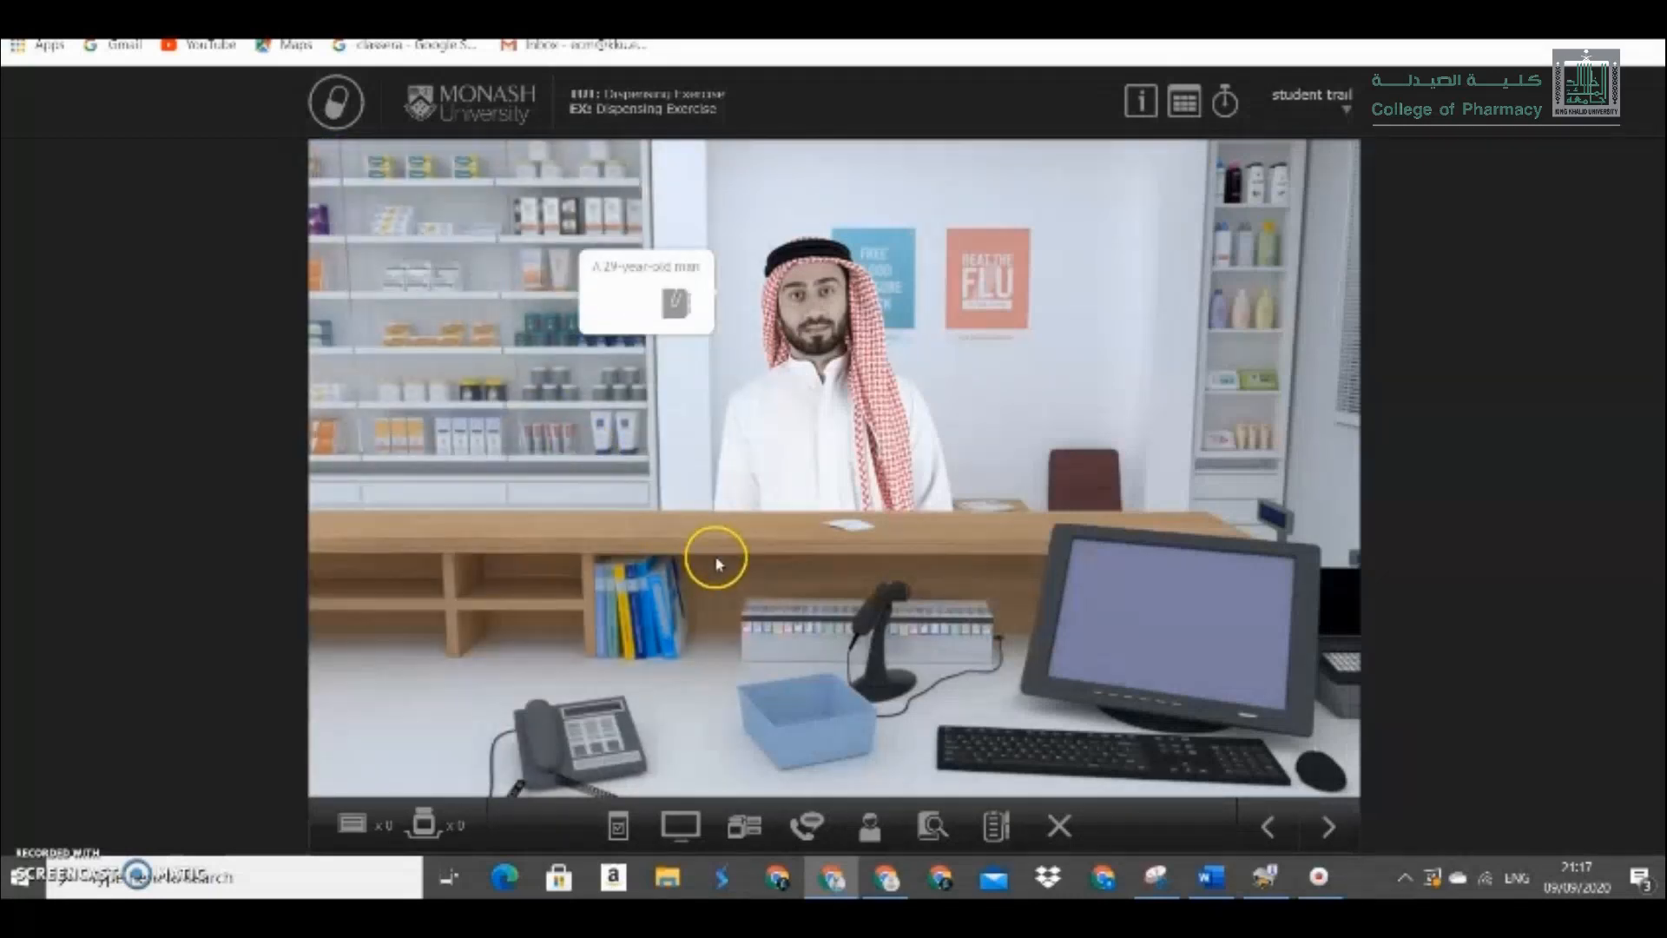
left_click(594, 725)
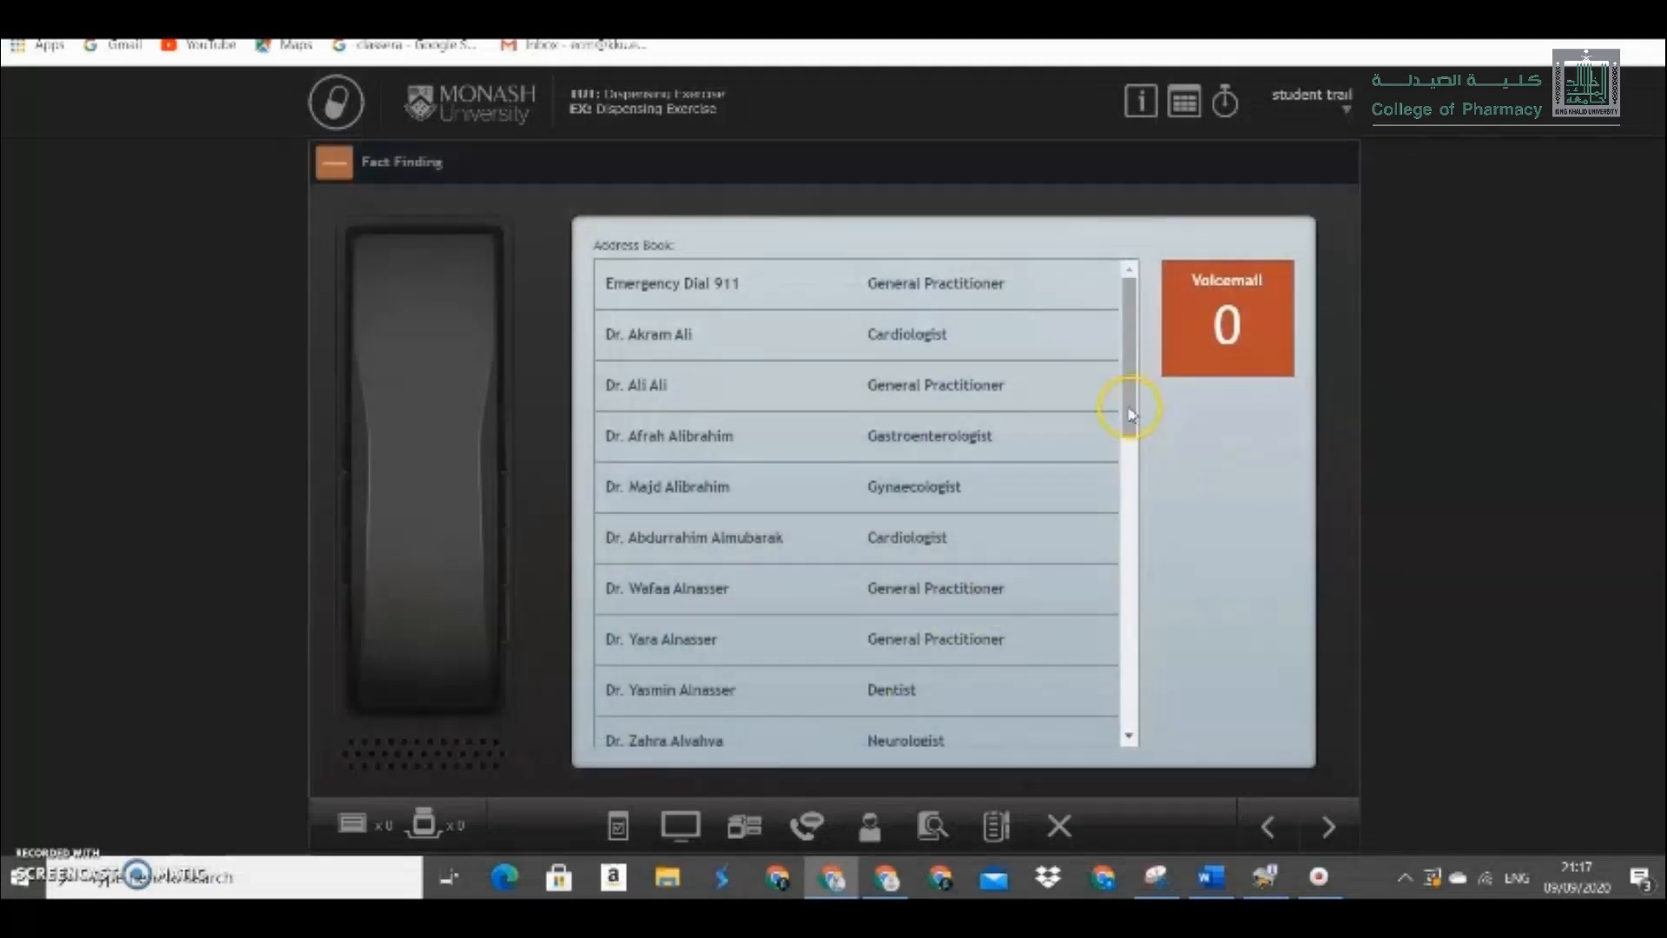
left_click_drag(1126, 411, 1146, 682)
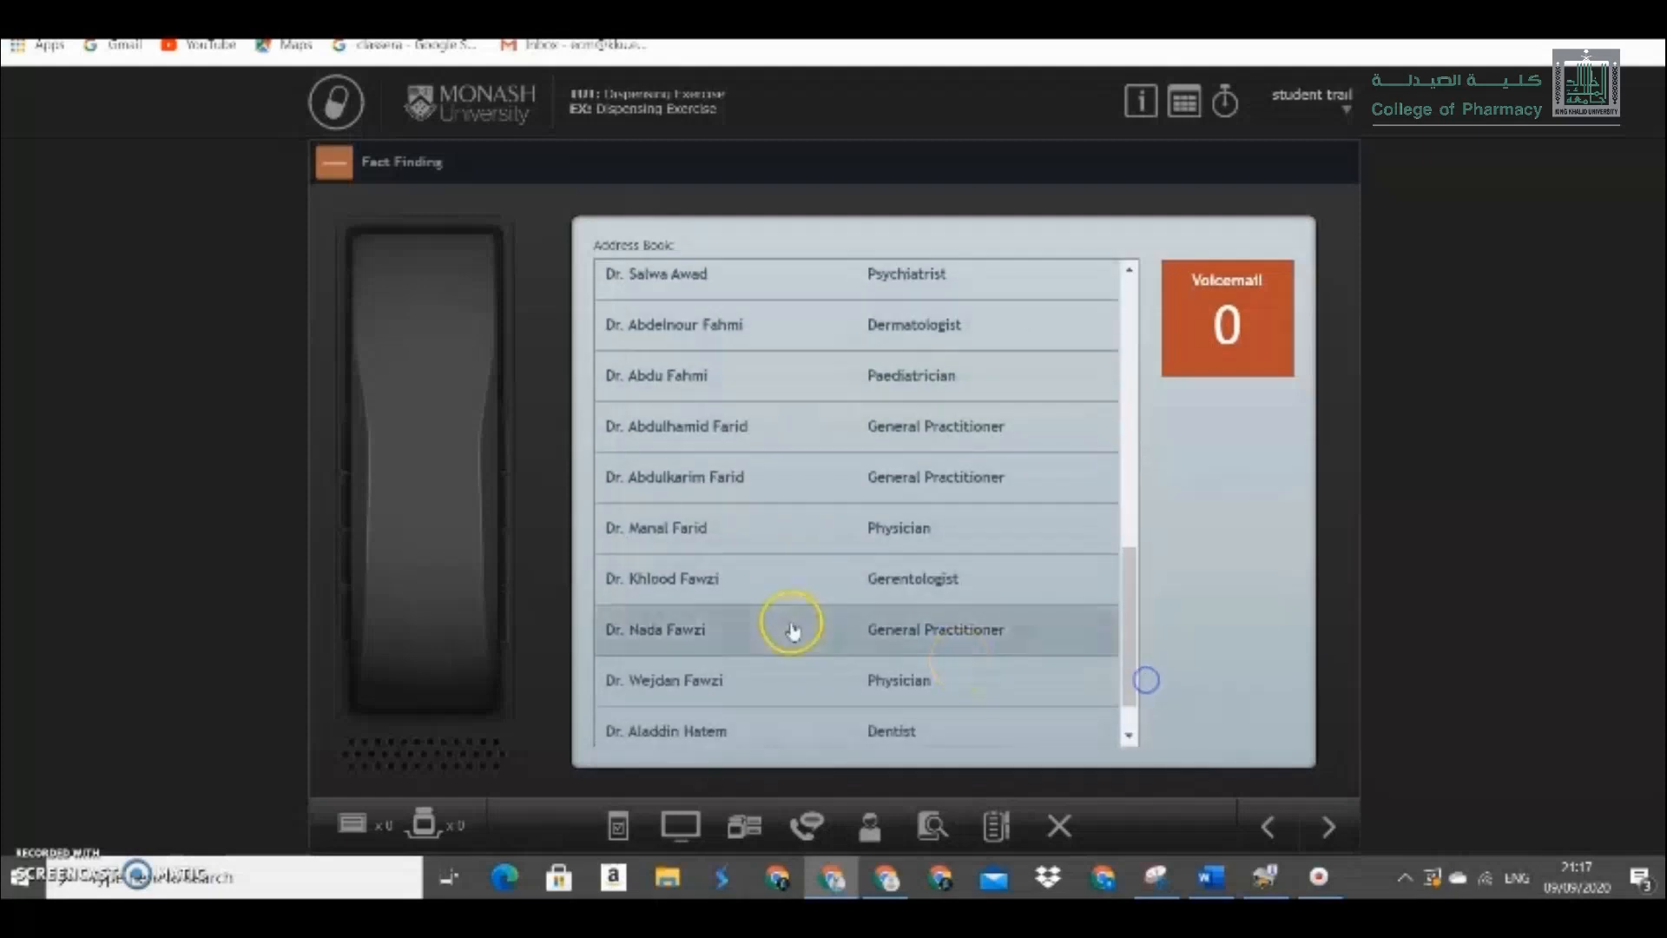
left_click(695, 532)
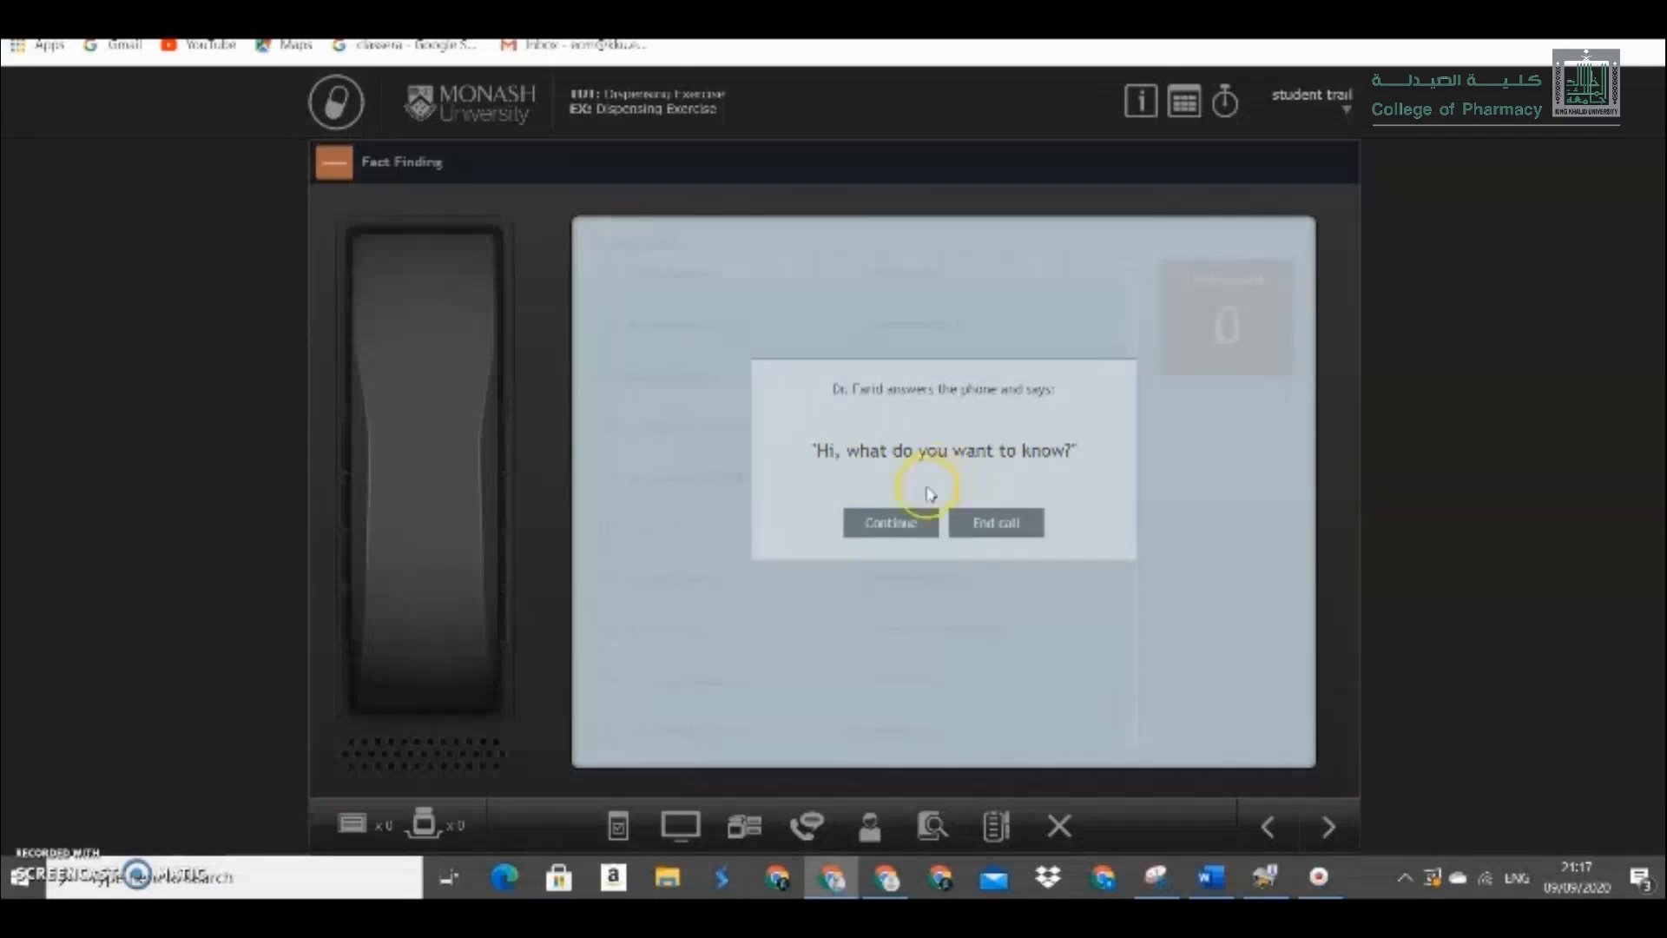
Ask the prescriber the dosing query over the phone, read the answer and close the call view.
left_click(903, 521)
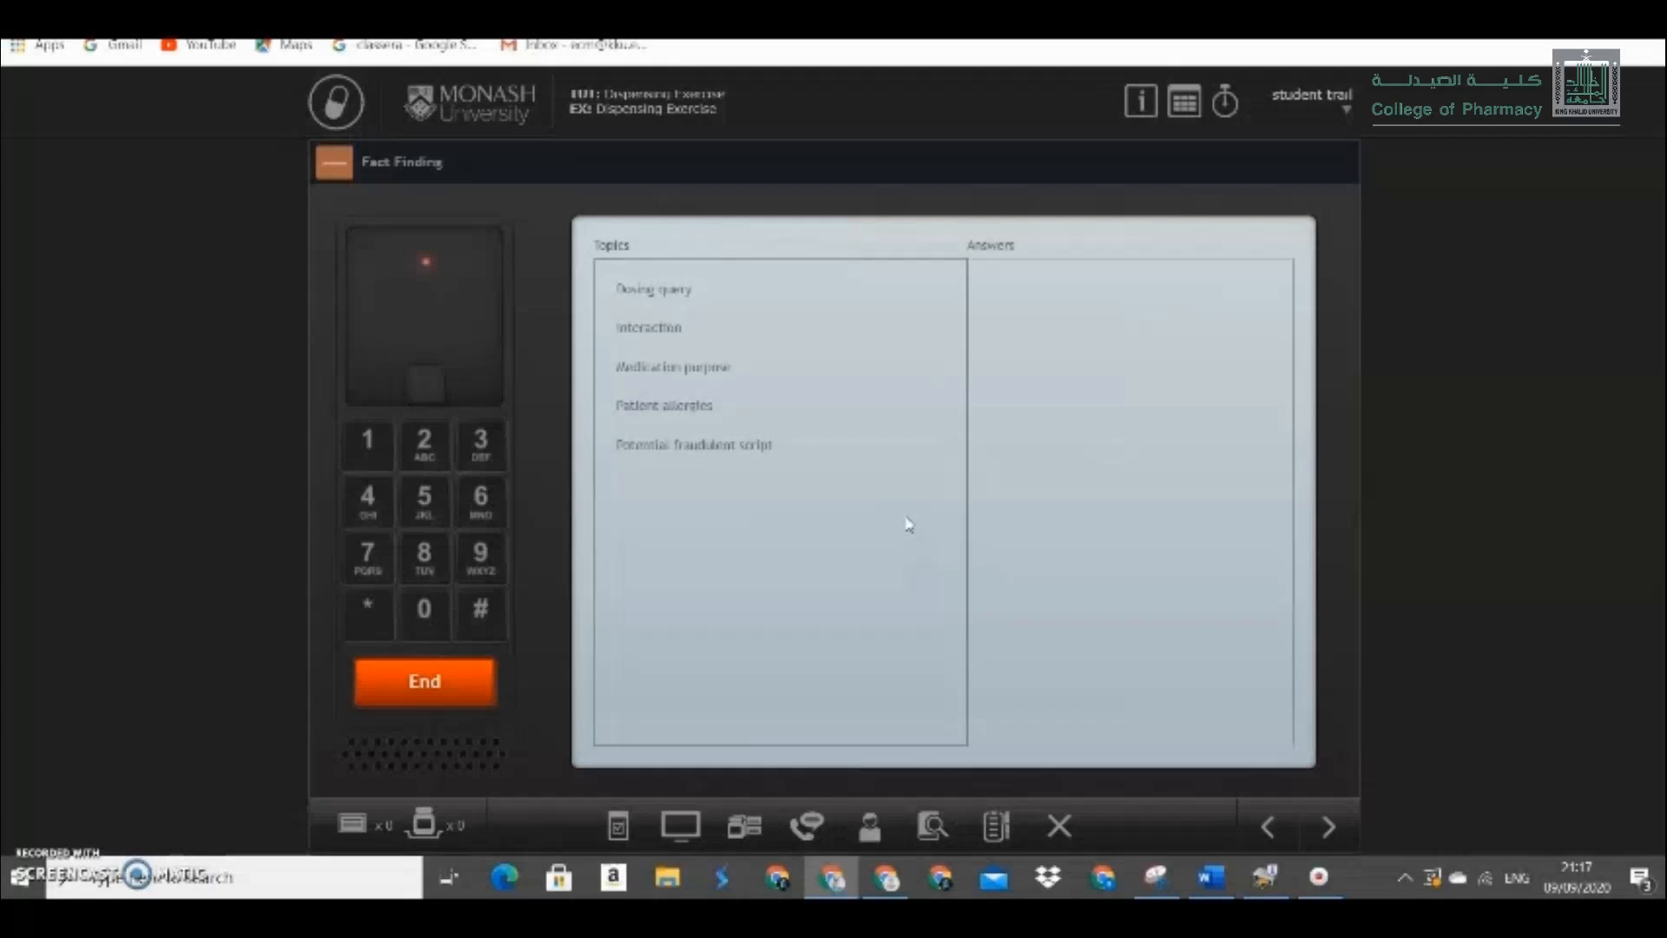
left_click(787, 283)
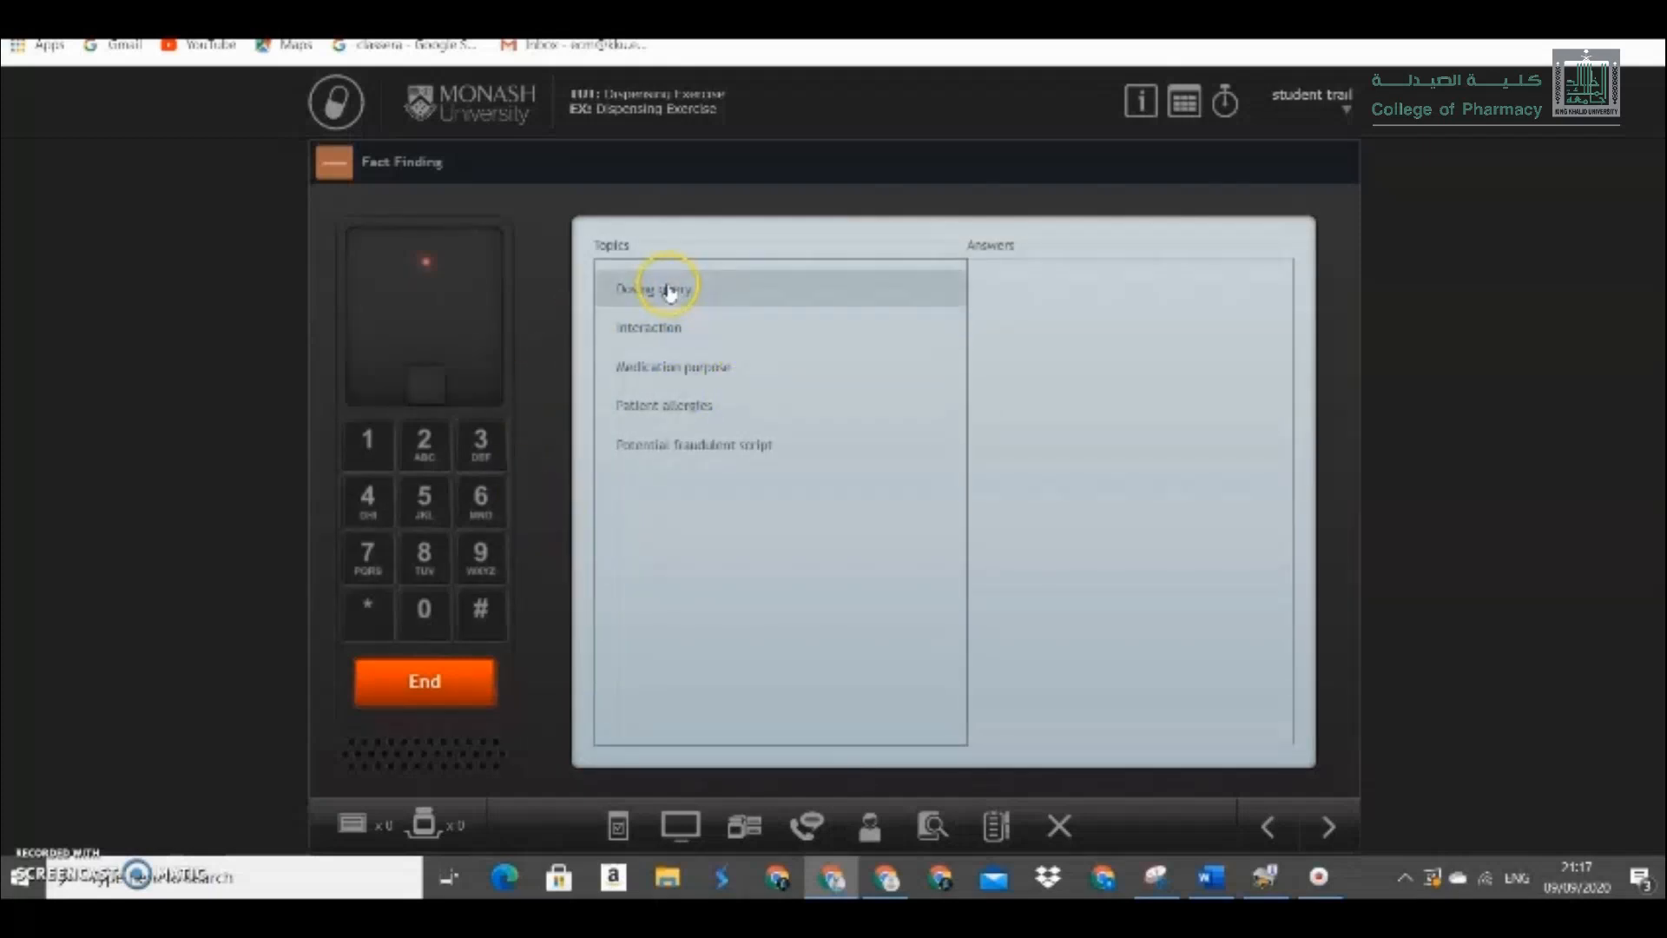
left_click(647, 331)
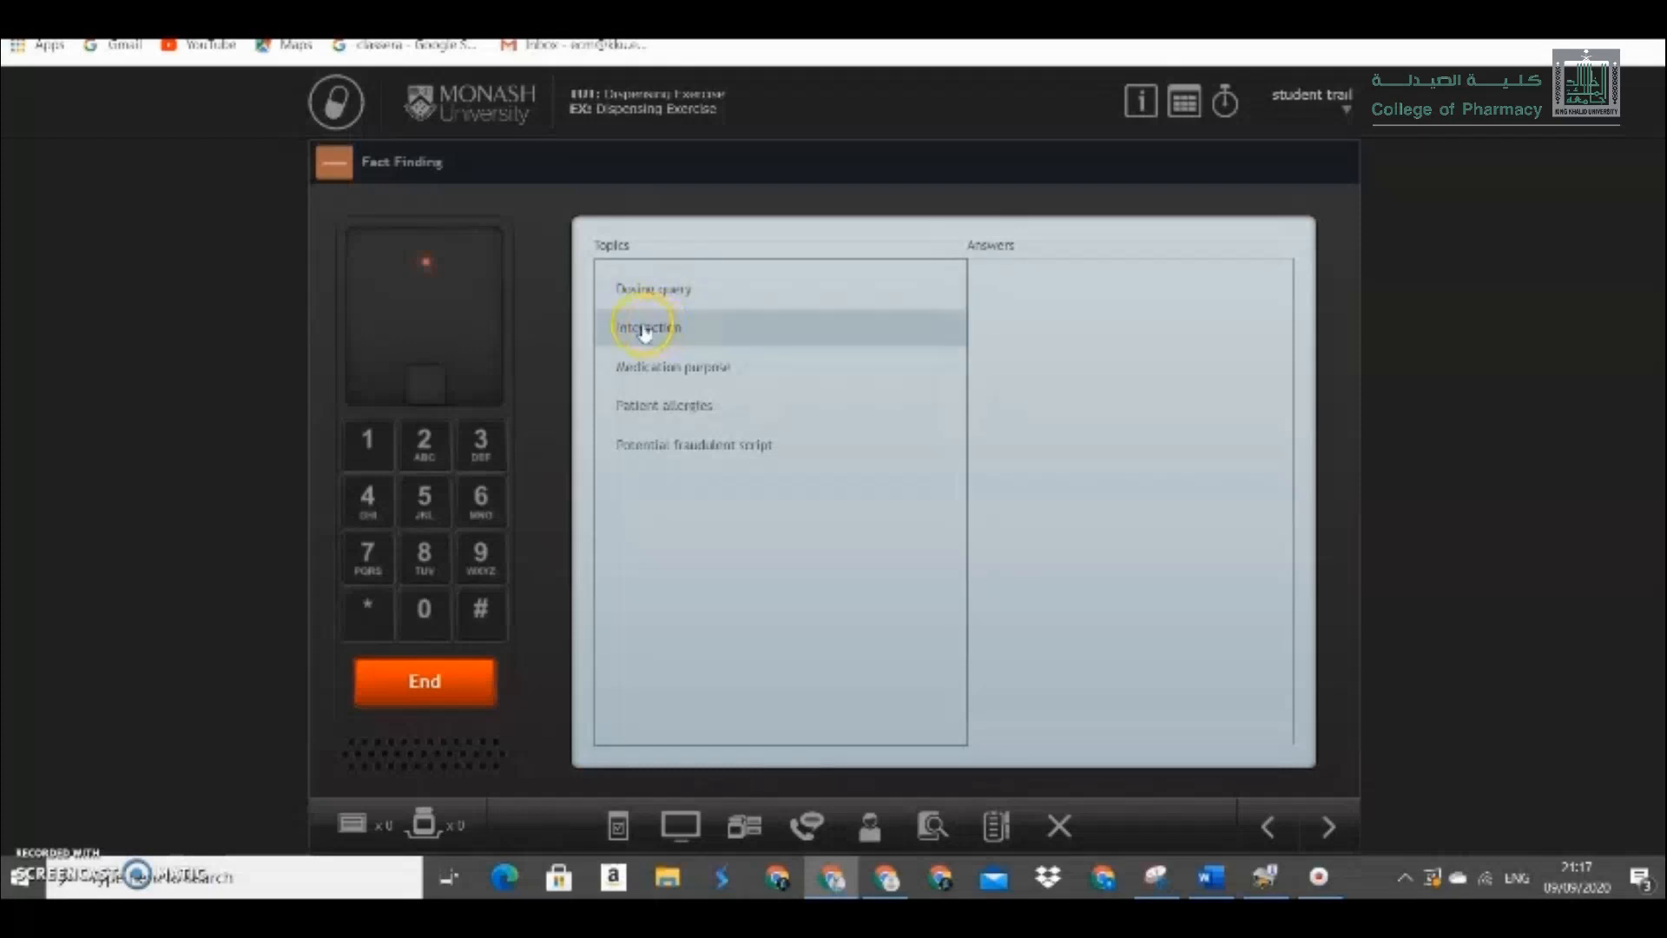
left_click(643, 299)
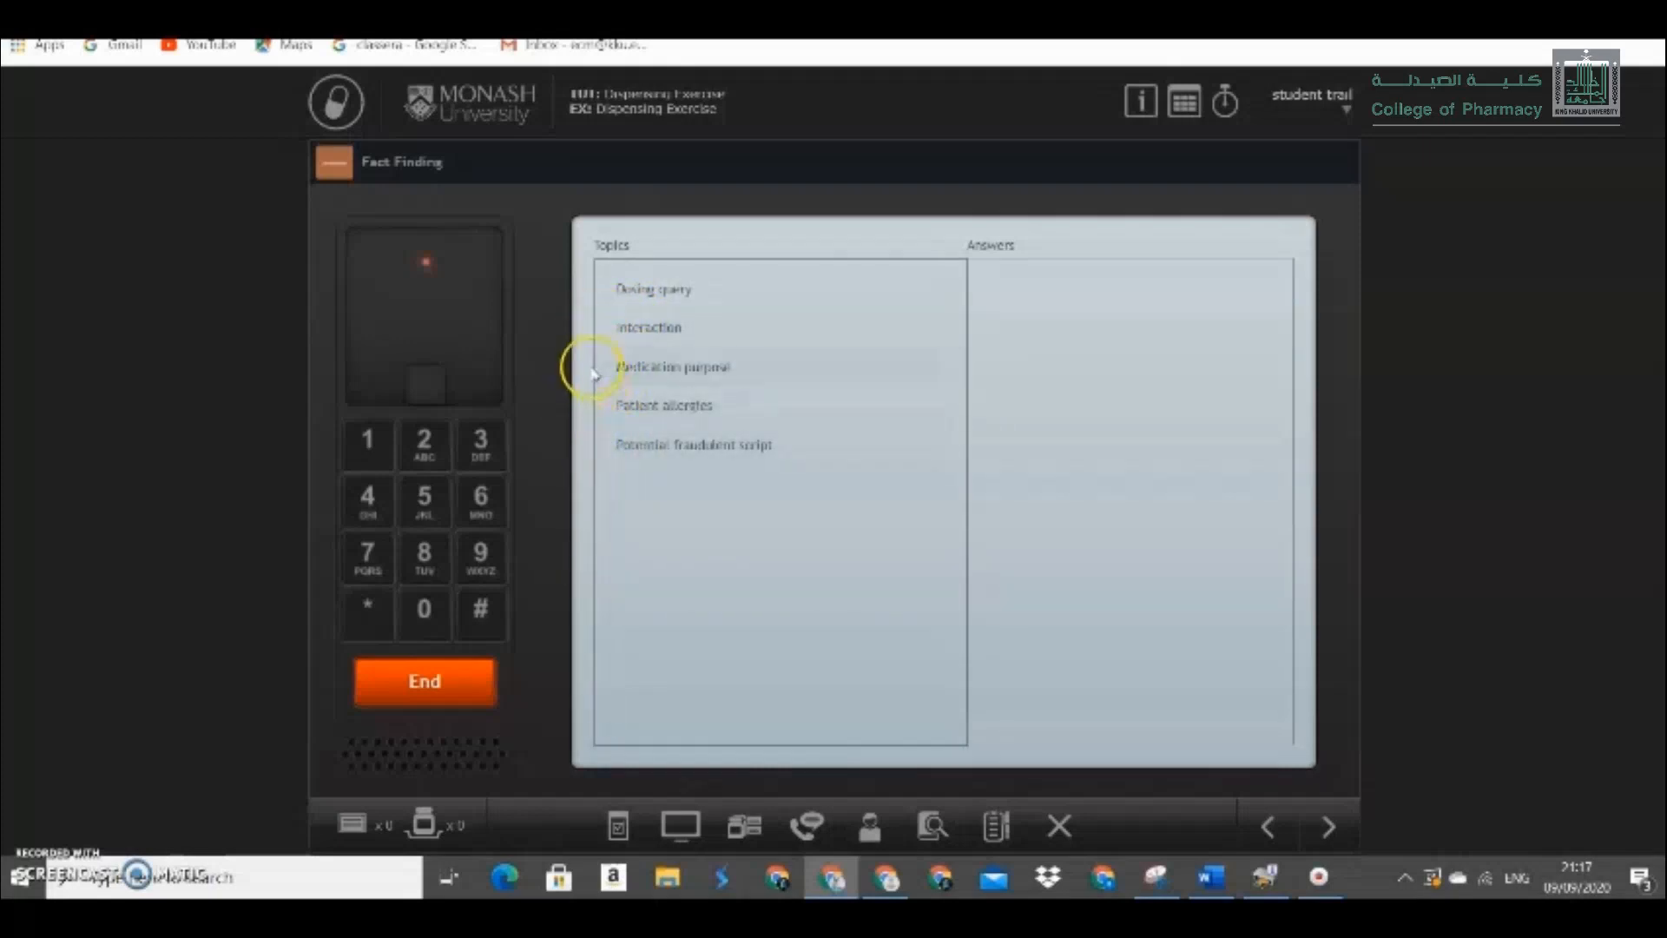
left_click(649, 287)
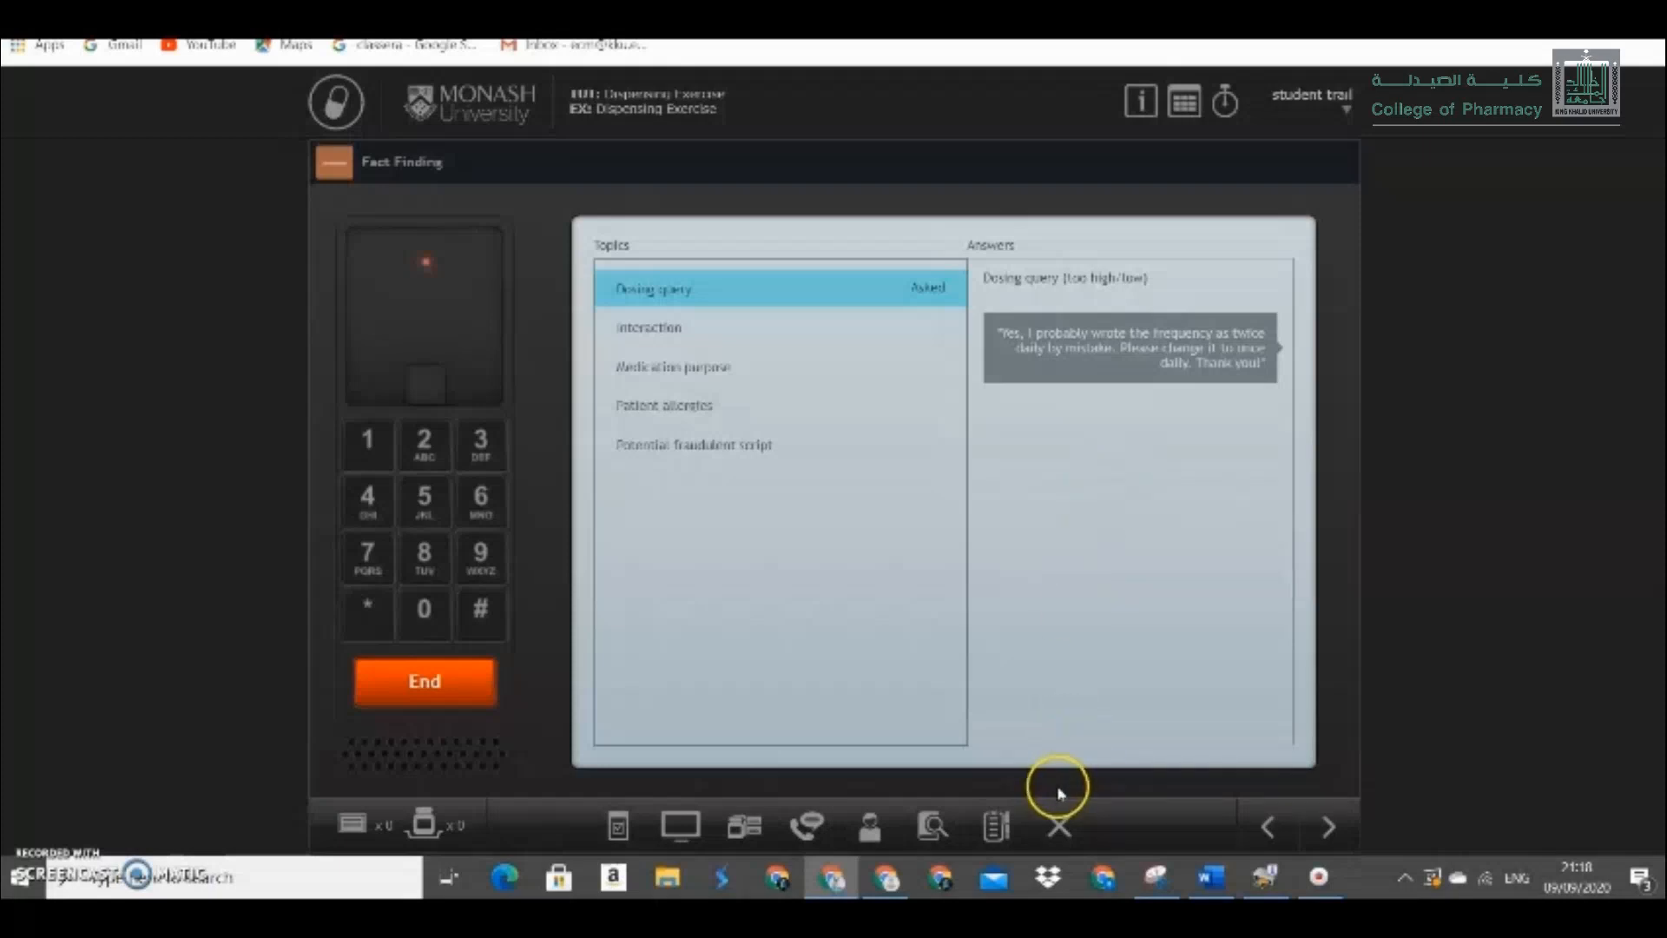
left_click(335, 163)
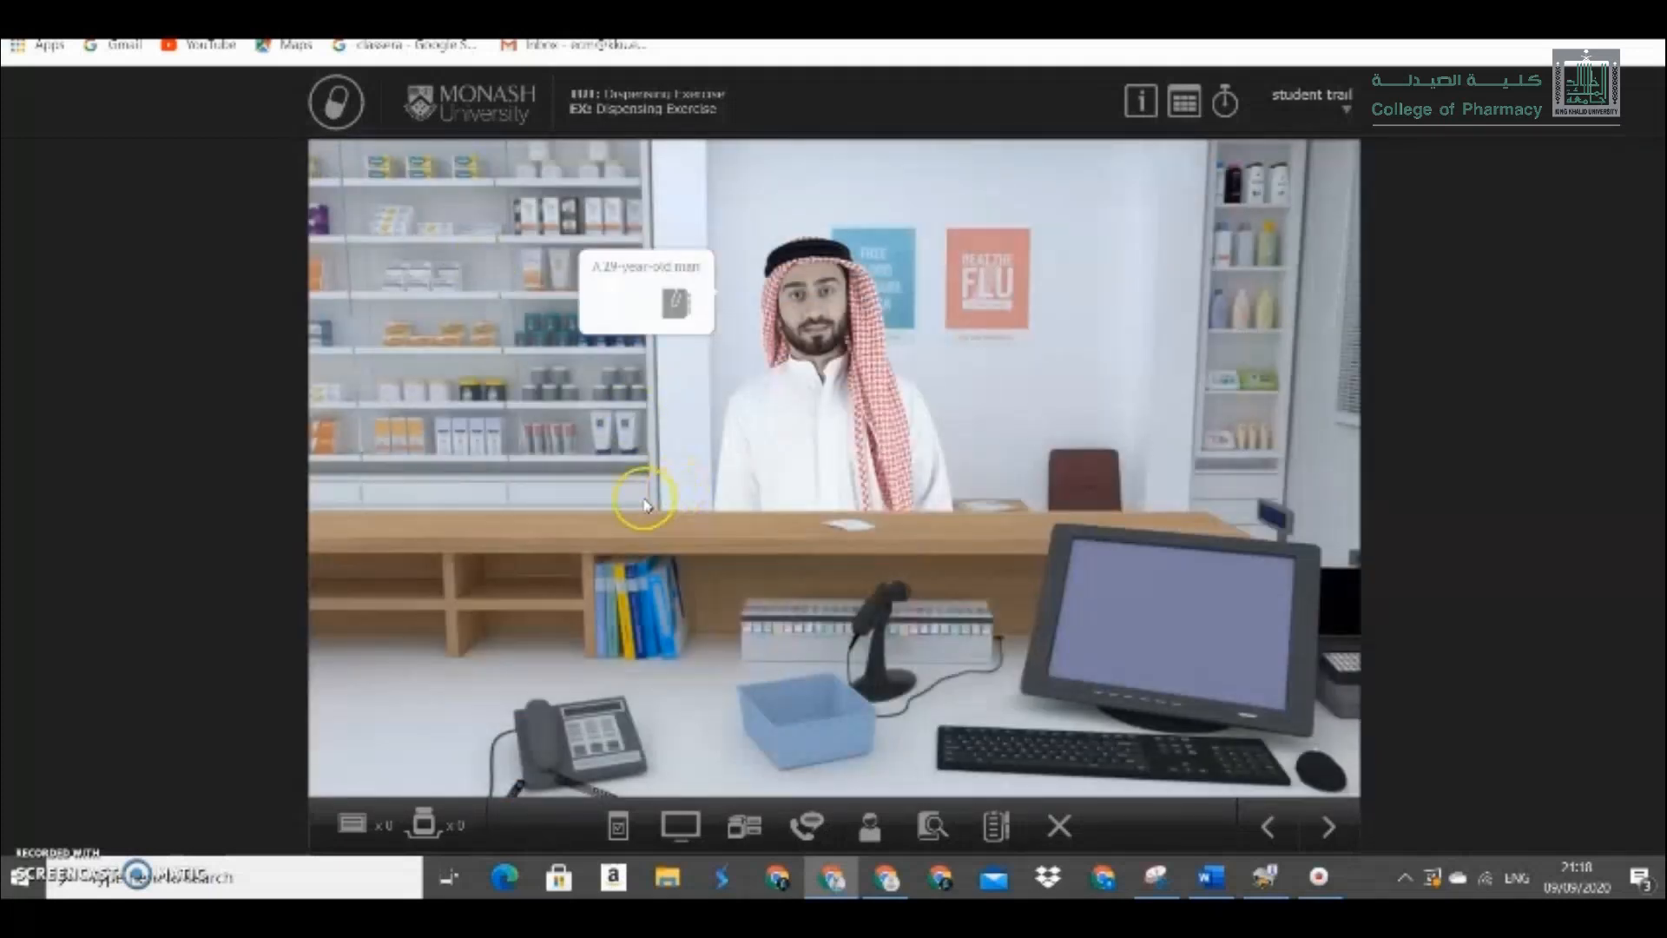
Reopen the prescription on the counter and mark the azithromycin directions for amendment in its endorsement options.
left_click(846, 524)
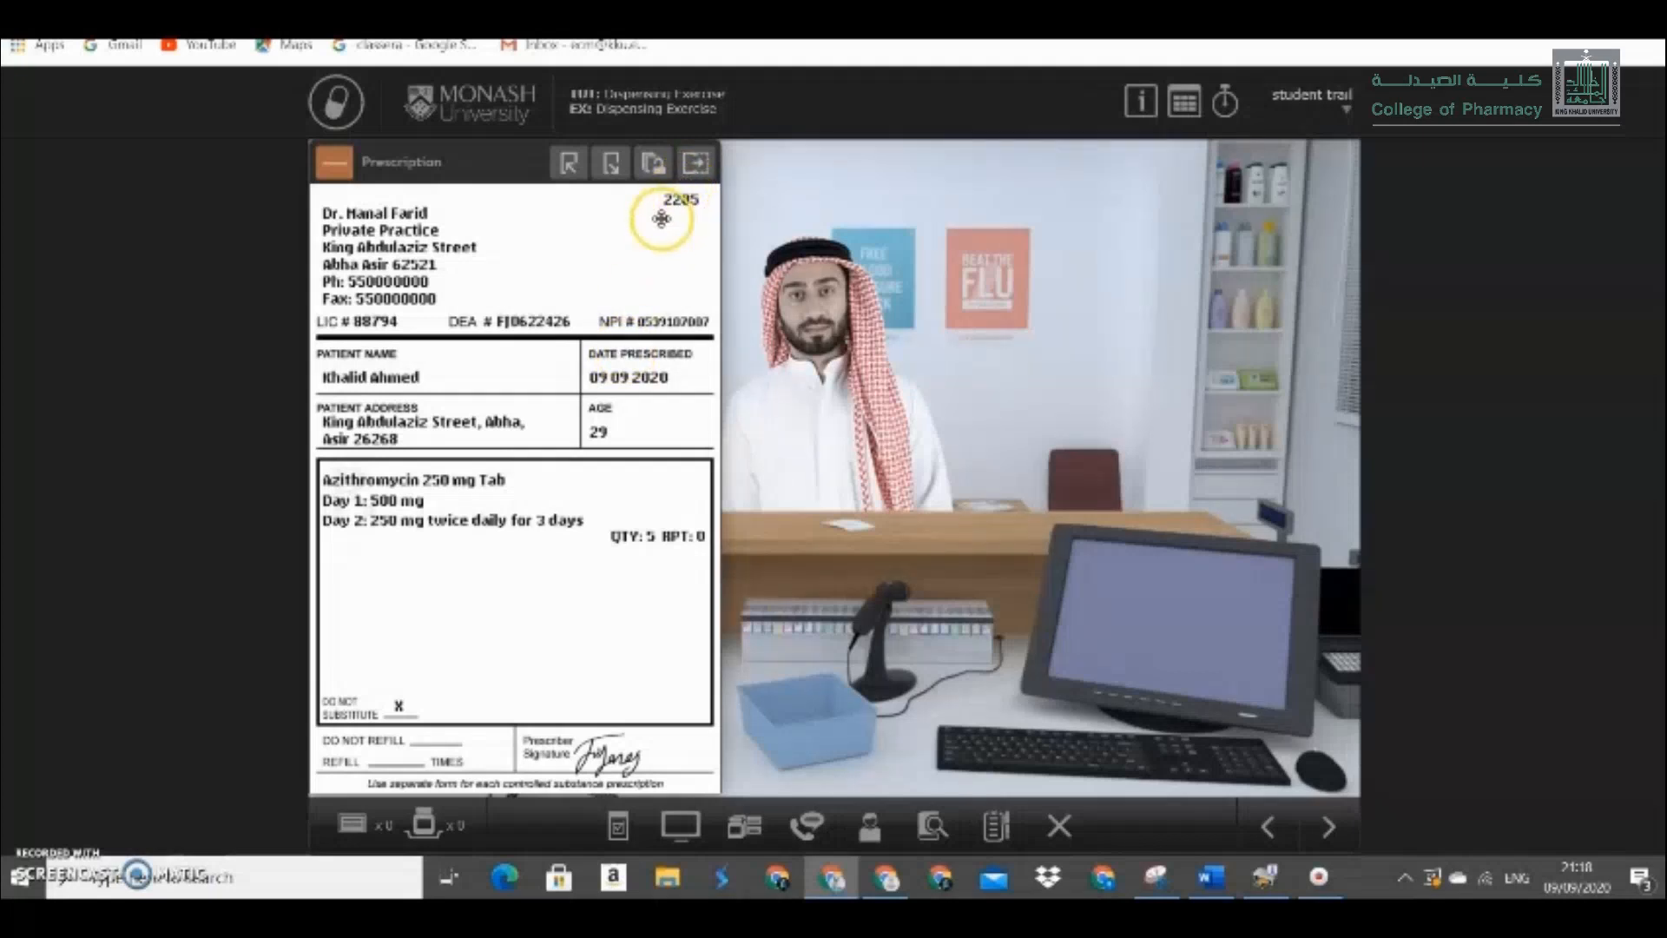
left_click(694, 166)
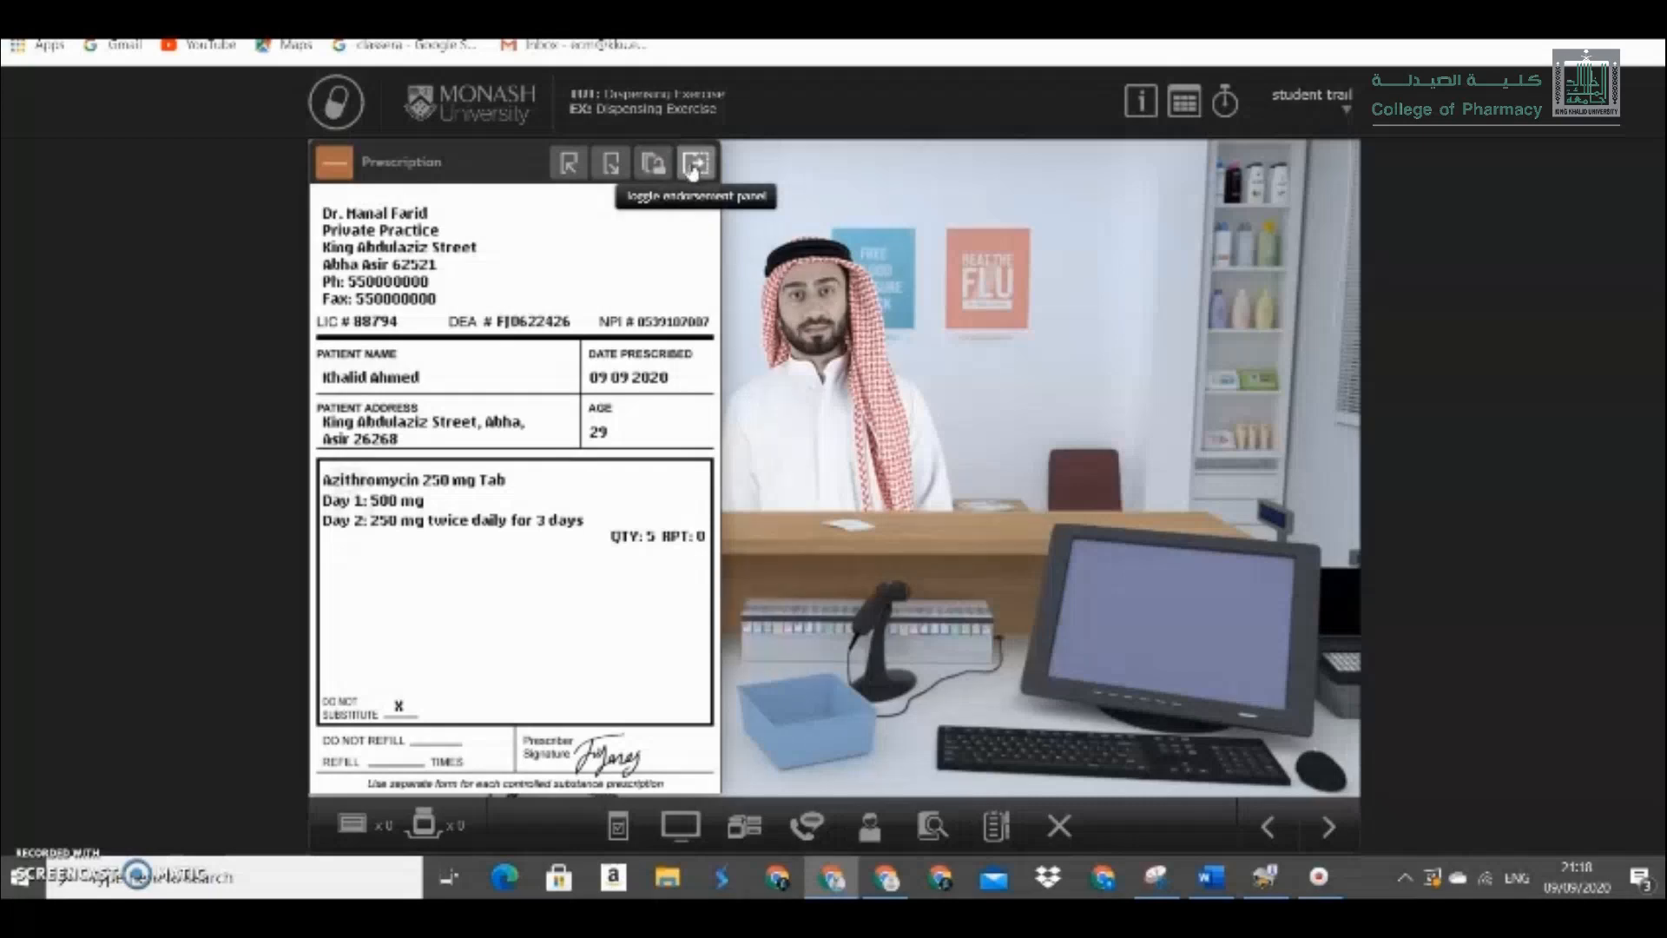
left_click(694, 165)
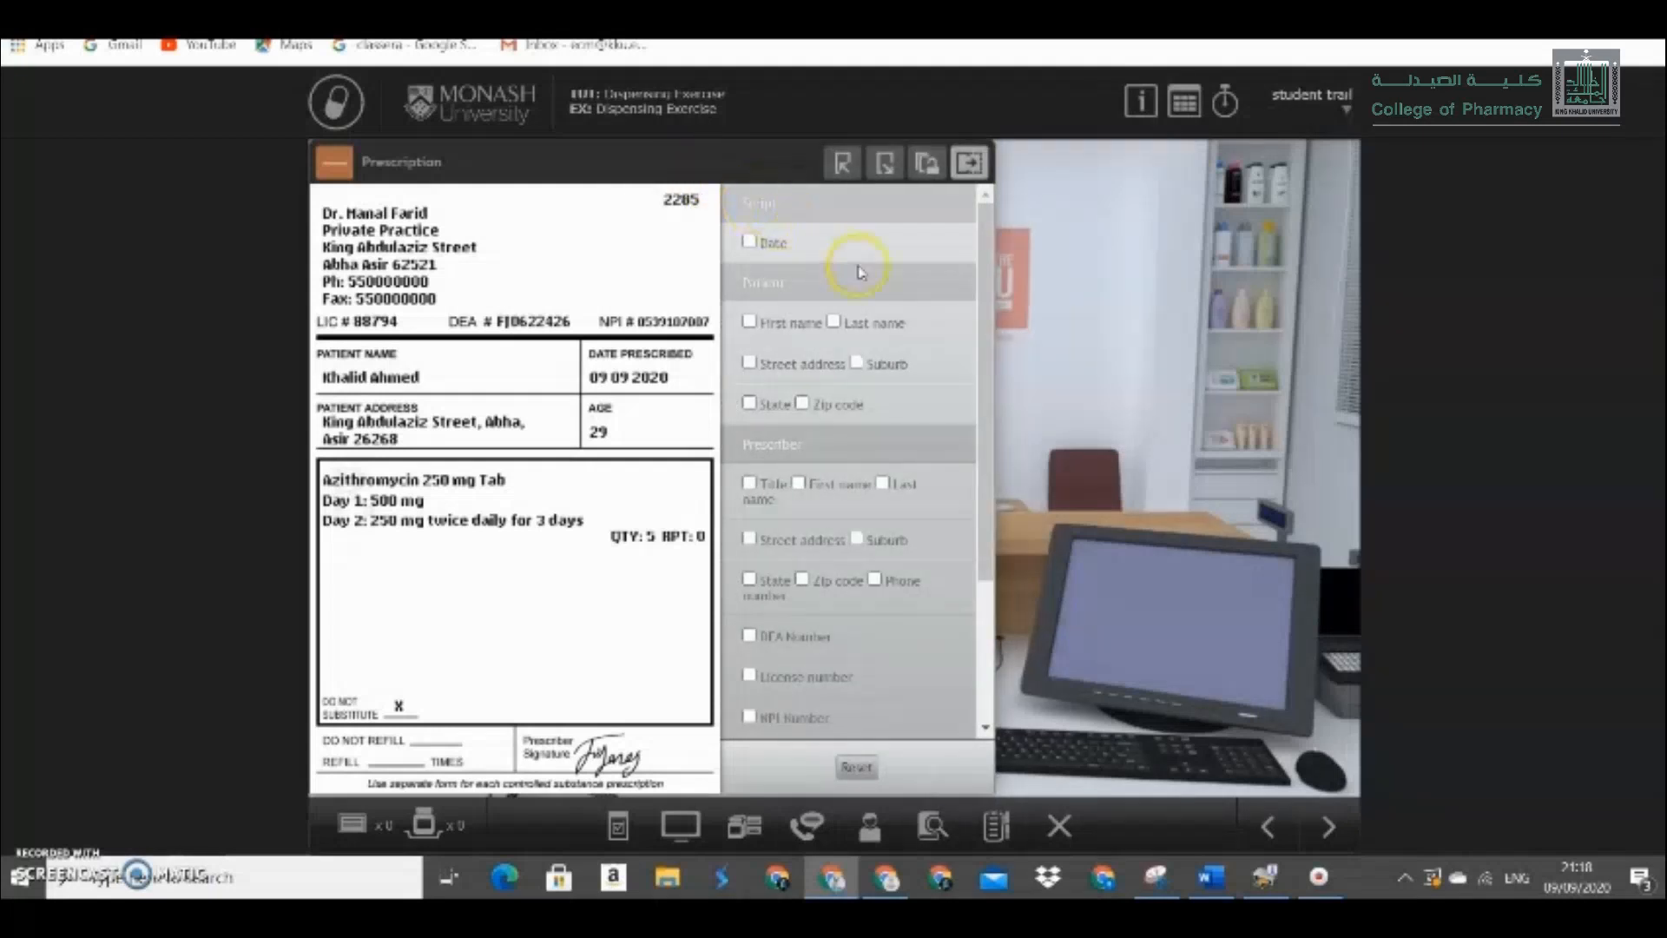
left_click_drag(983, 231, 972, 419)
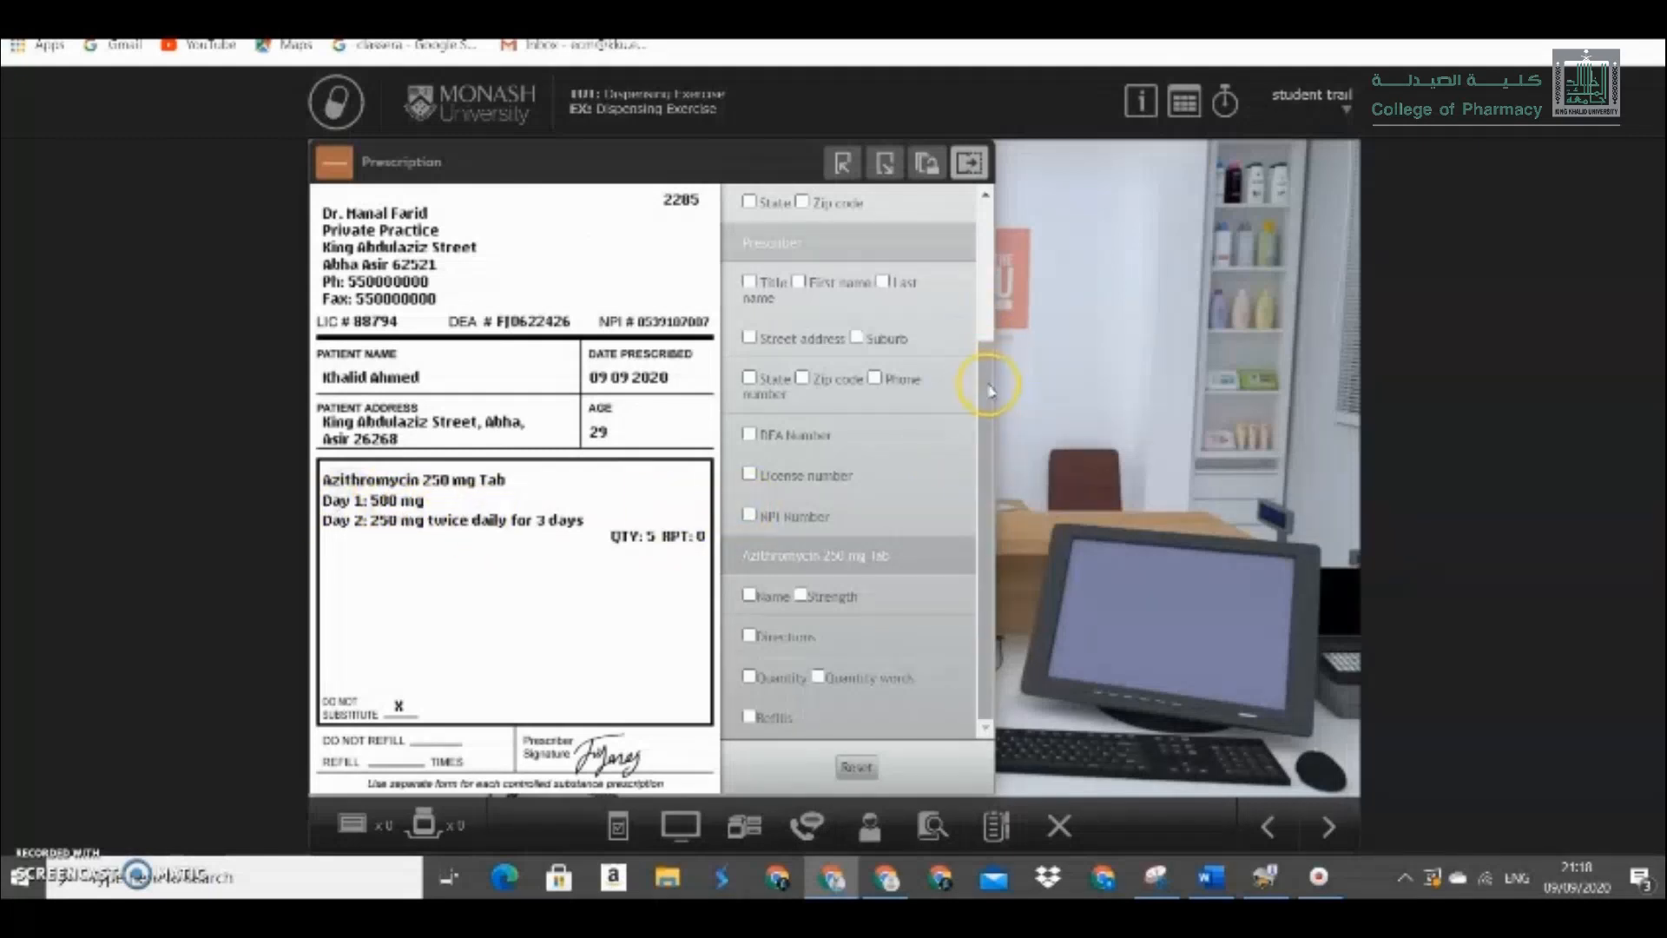
left_click_drag(988, 388, 992, 448)
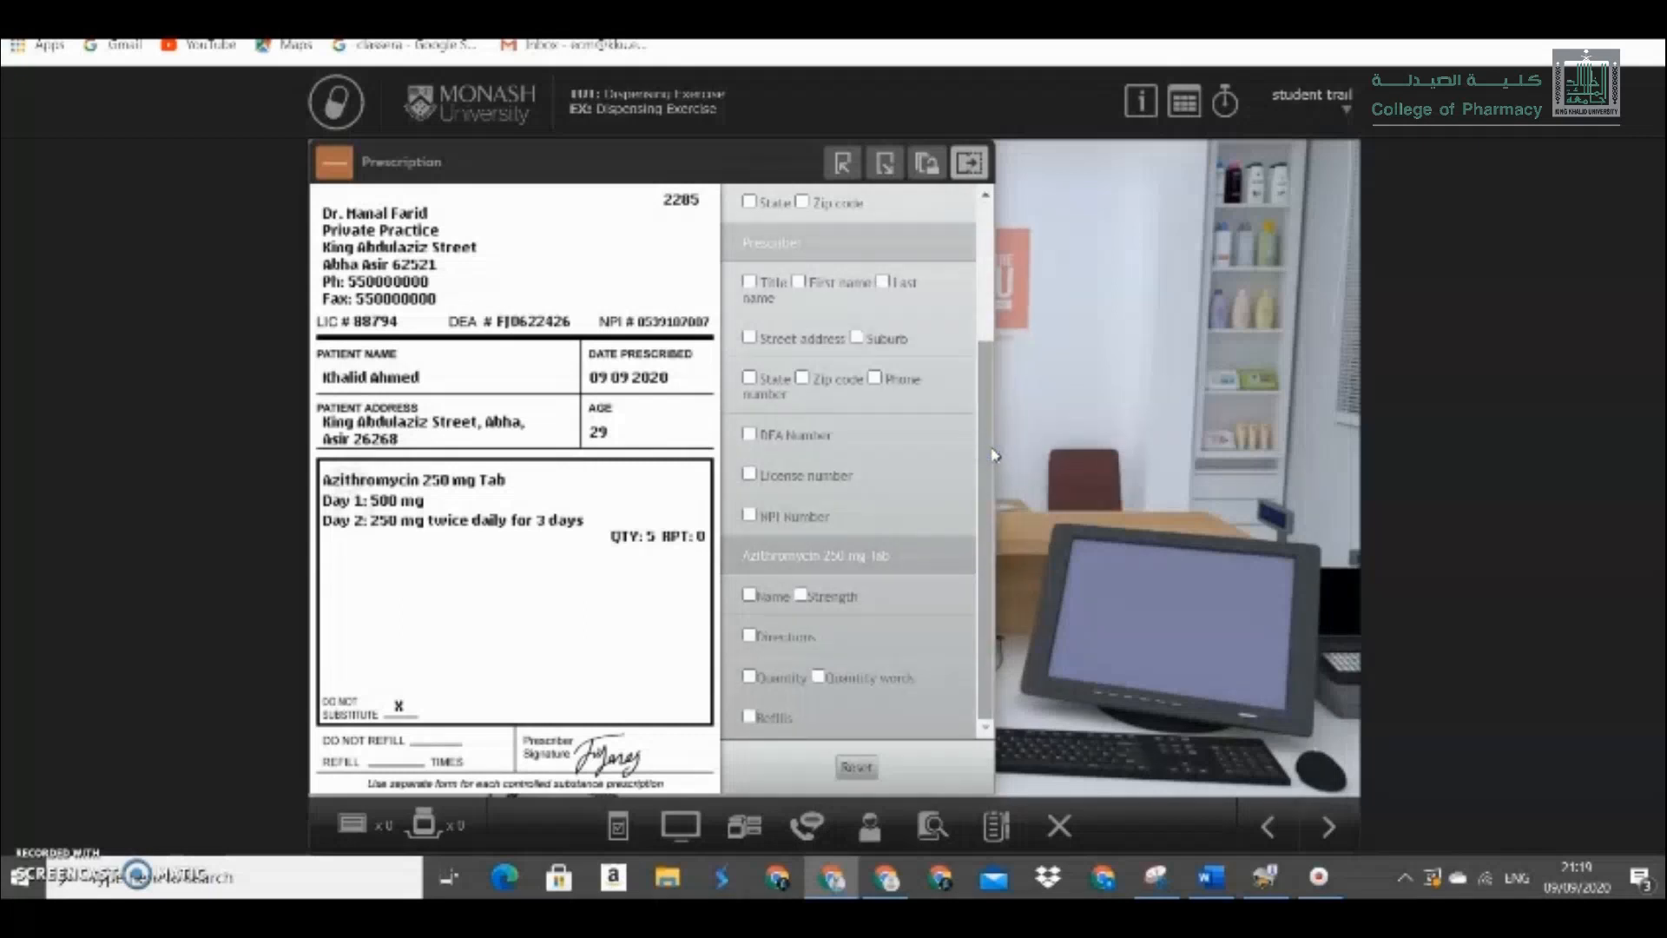
left_click(749, 638)
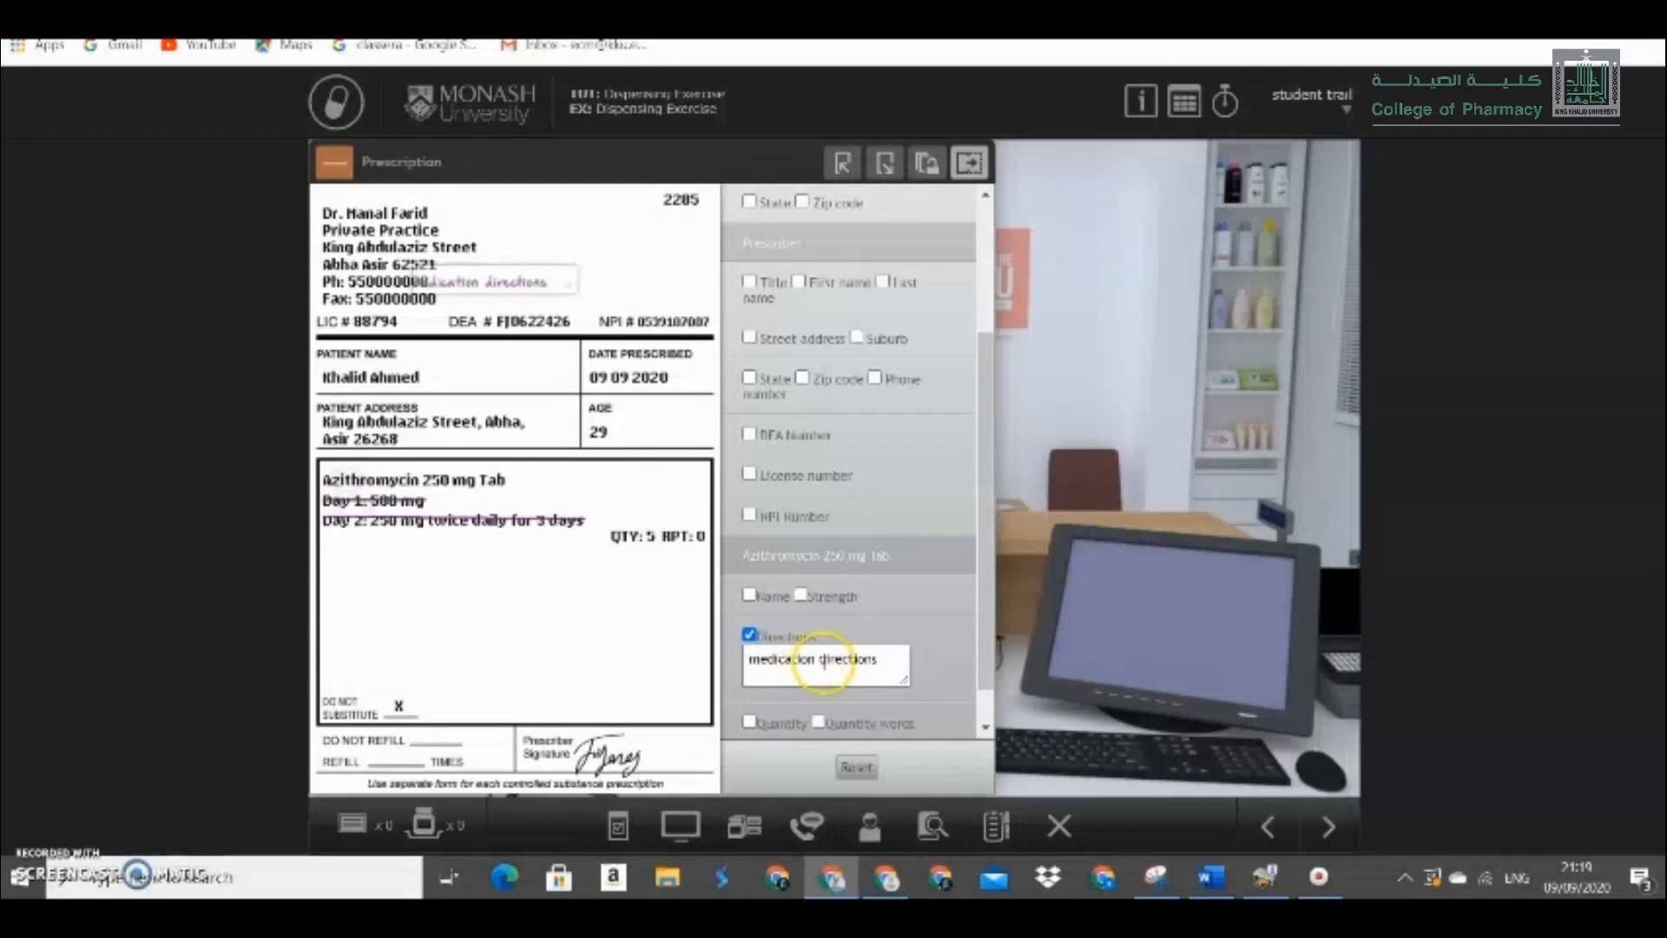
Replace the placeholder directions with "Day 1: 500 mg" and, on a new line, "Day 2: 250 mg once daily for 3 days".
left_click(825, 663)
left_click(886, 659)
key("BackSpace")
key("BackSpace")
key("BackSpace")
key("BackSpace")
key("BackSpace")
key("BackSpace")
key("BackSpace")
key("BackSpace")
key("BackSpace")
key("BackSpace")
key("BackSpace")
key("BackSpace")
key("BackSpace")
key("BackSpace")
key("BackSpace")
key("BackSpace")
key("BackSpace")
key("BackSpace")
key("BackSpace")
key("BackSpace")
key("BackSpace")
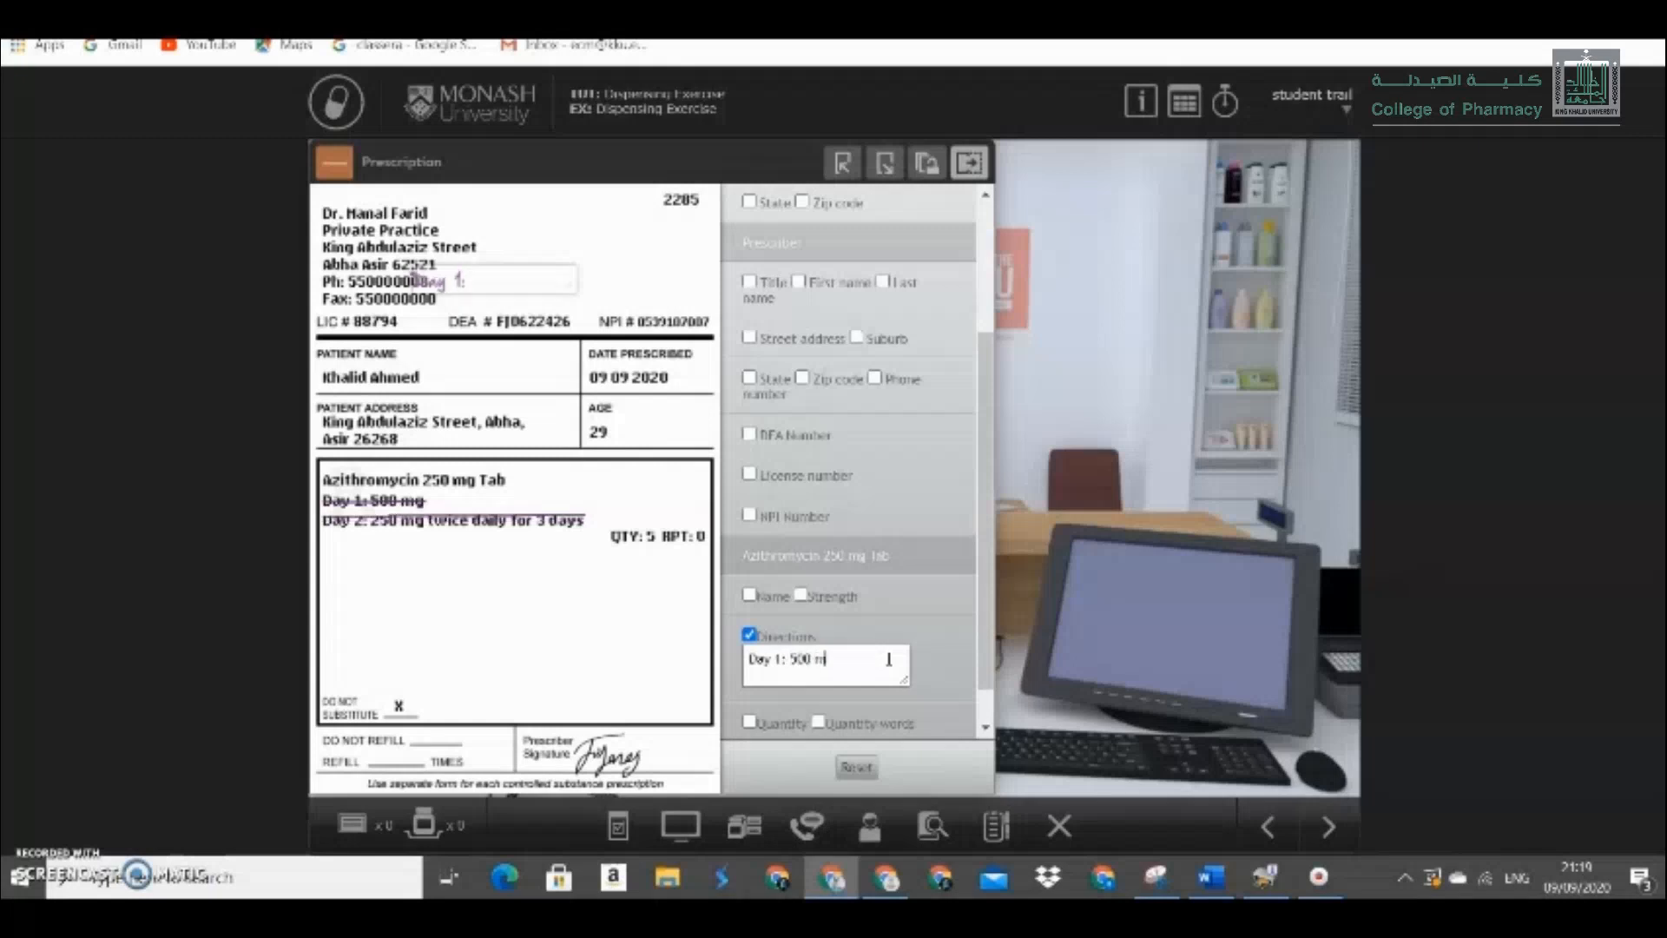
key("Return")
type("D")
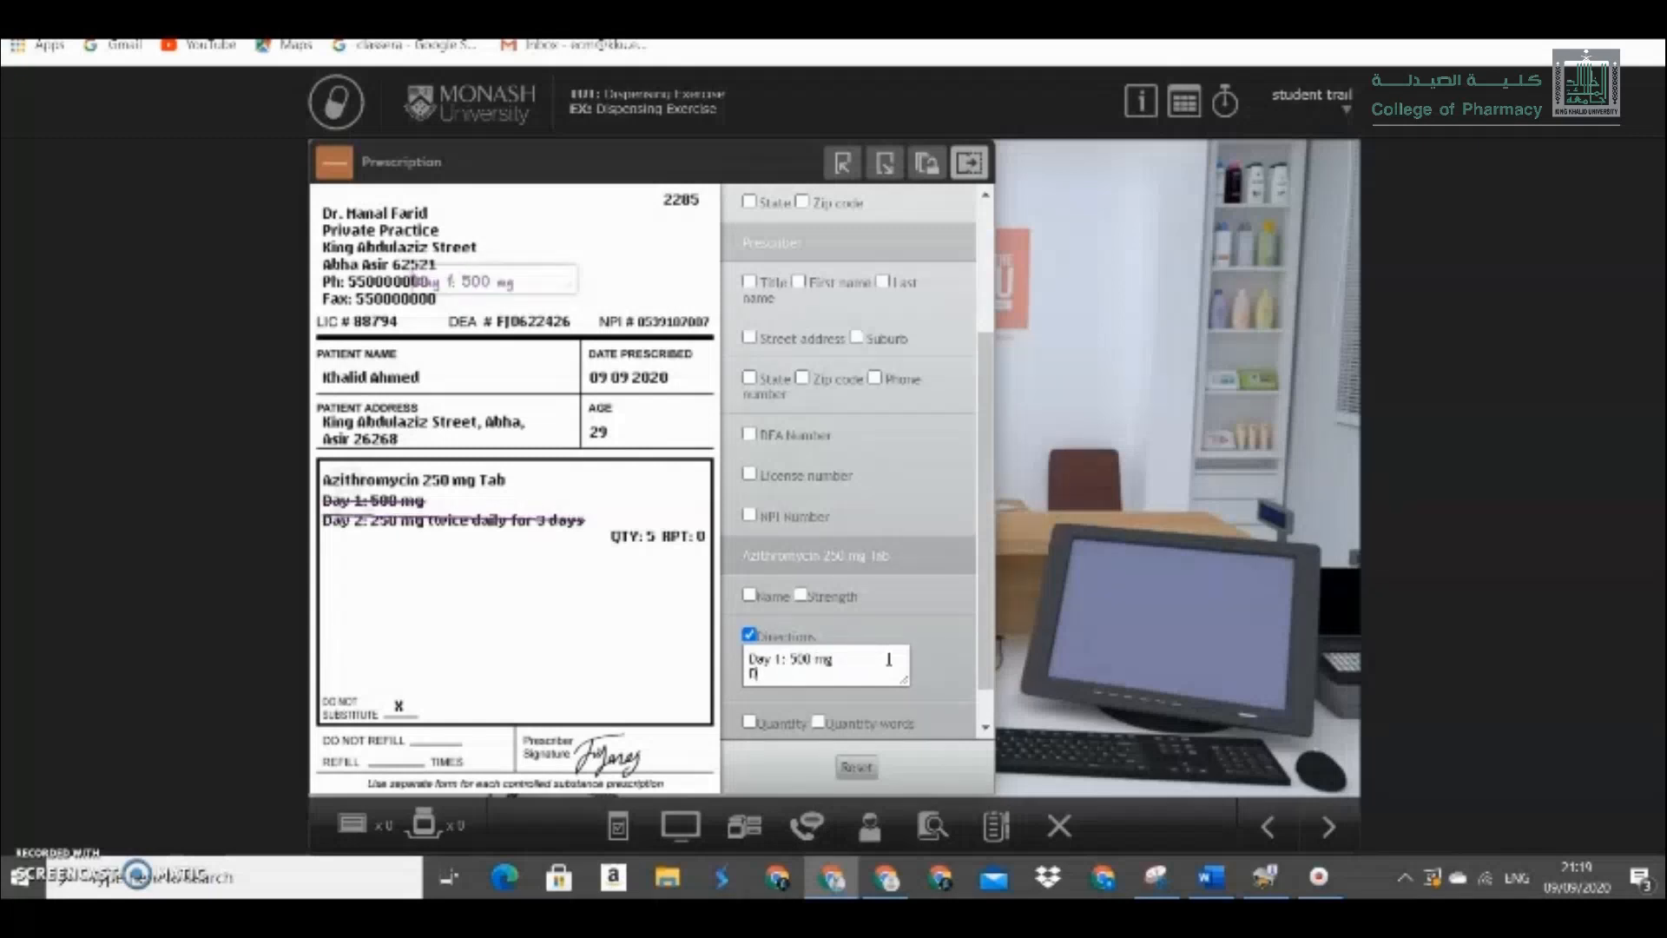
type("ay 2:250 mg")
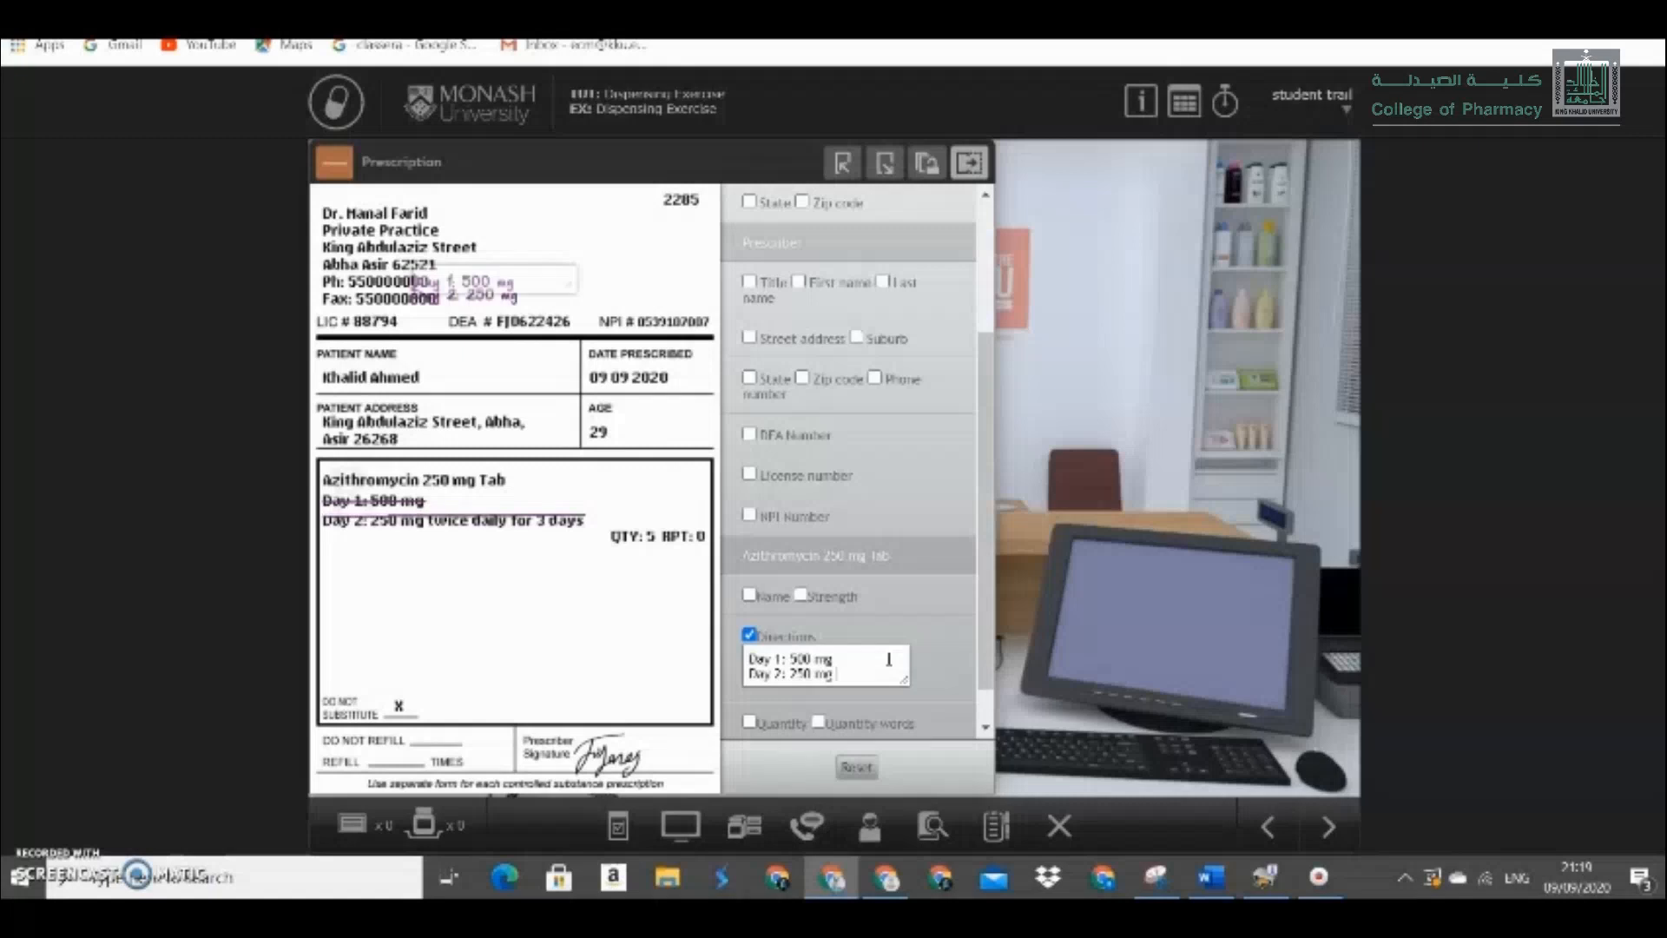
type(" fo")
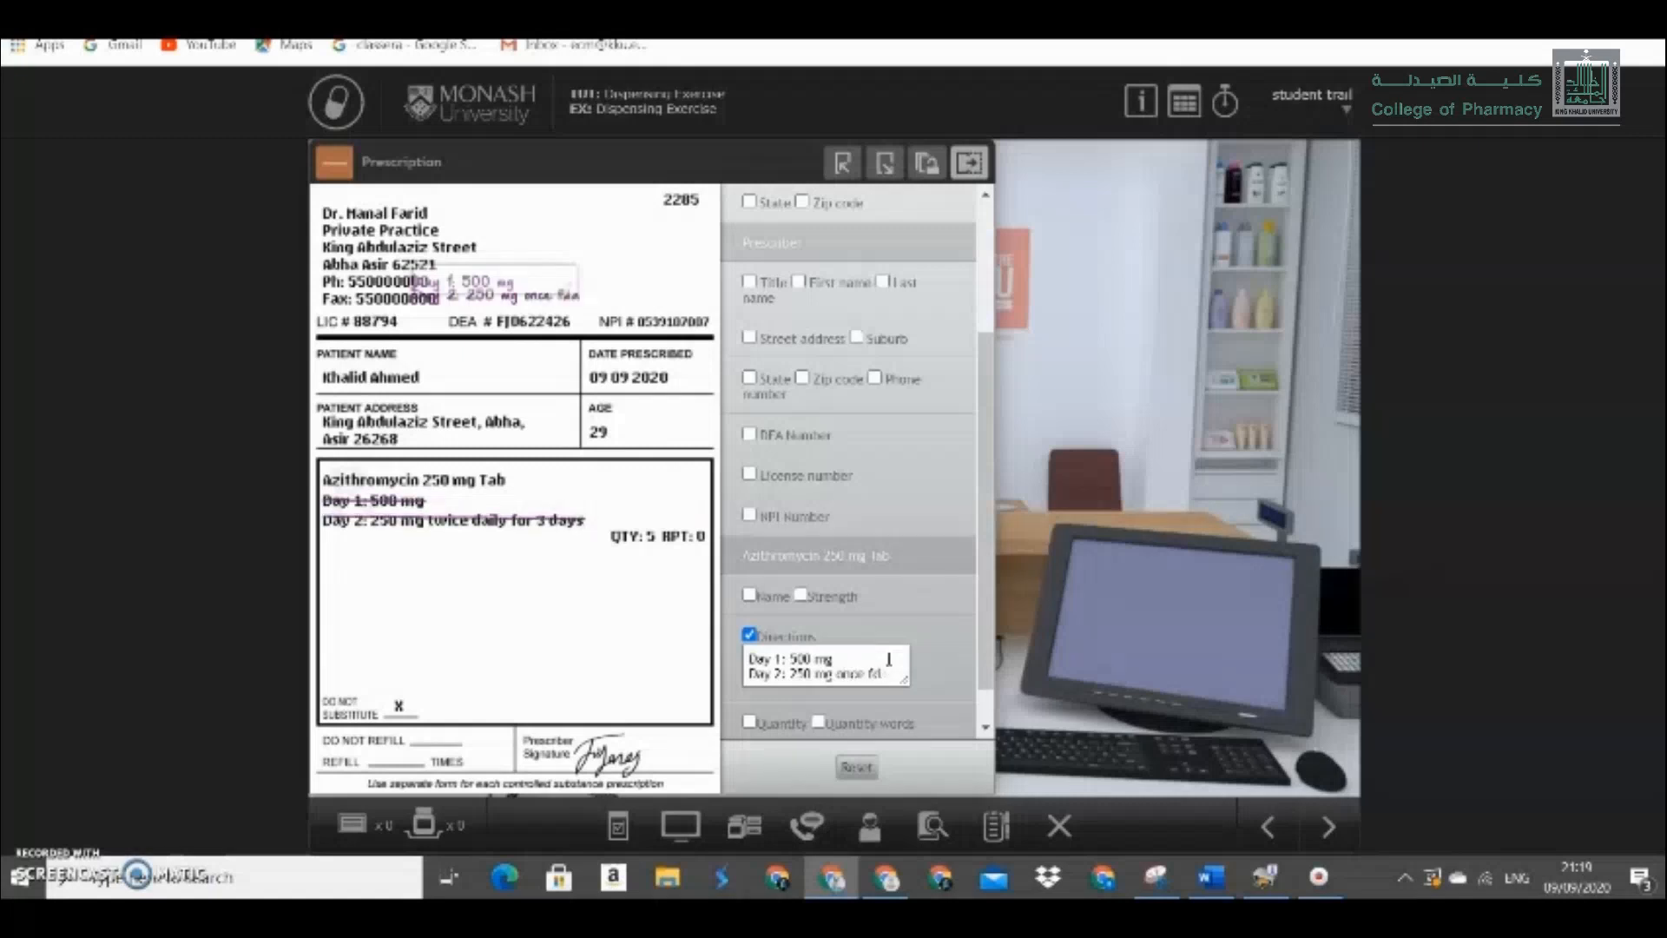
type("da")
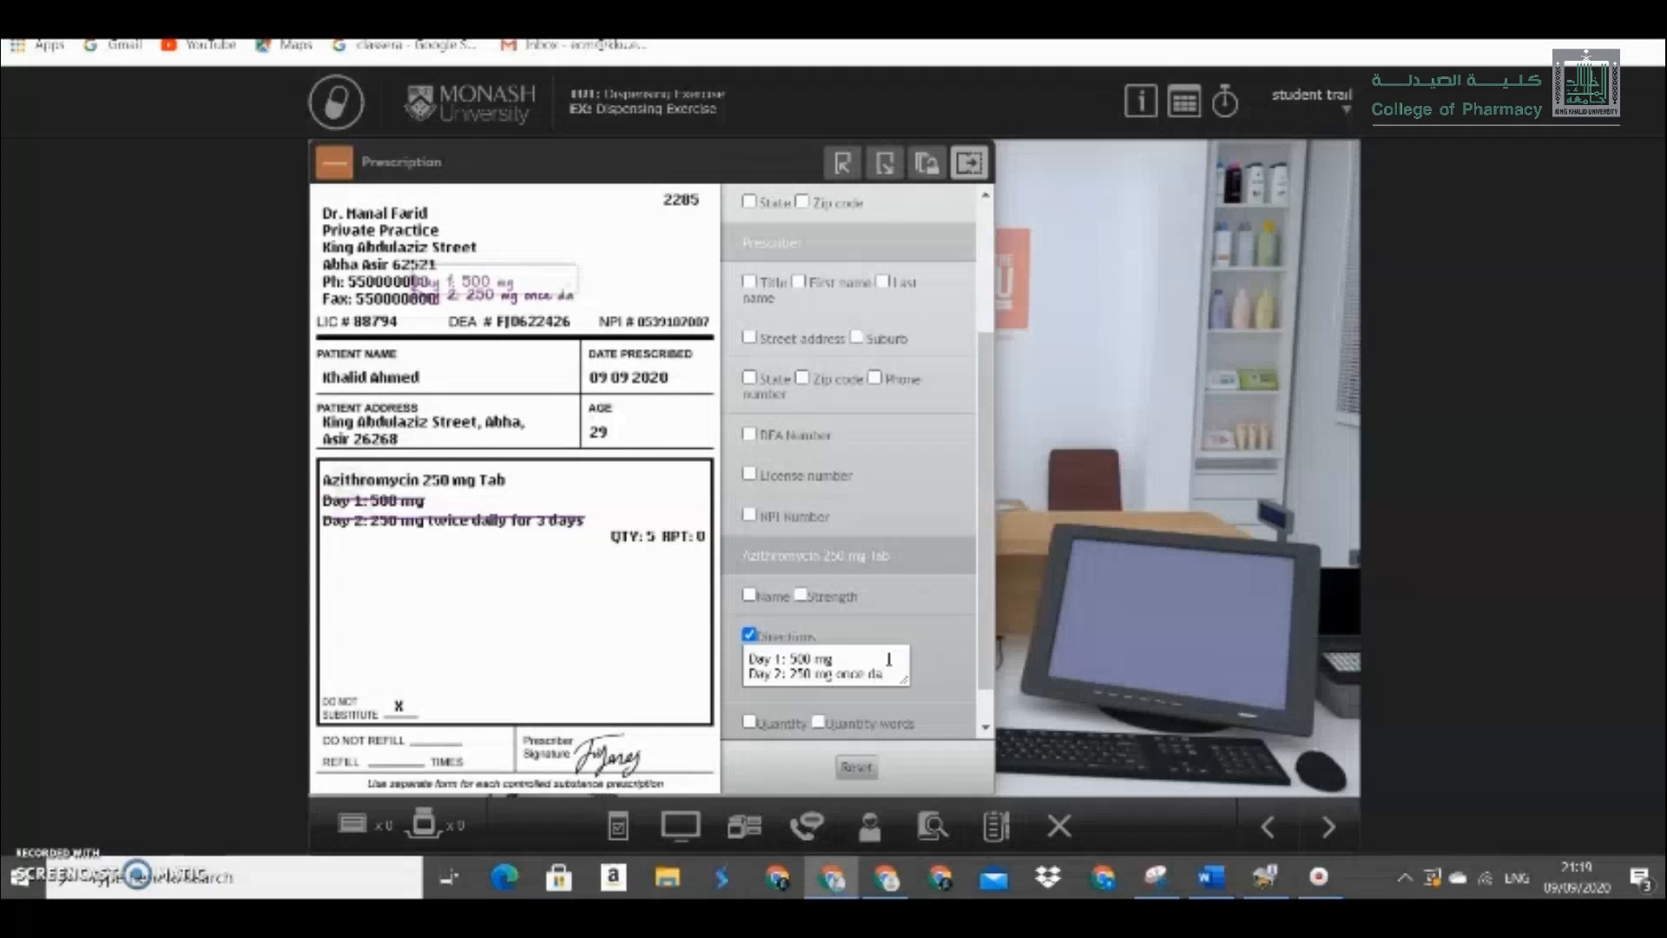
type("ily for 3 days")
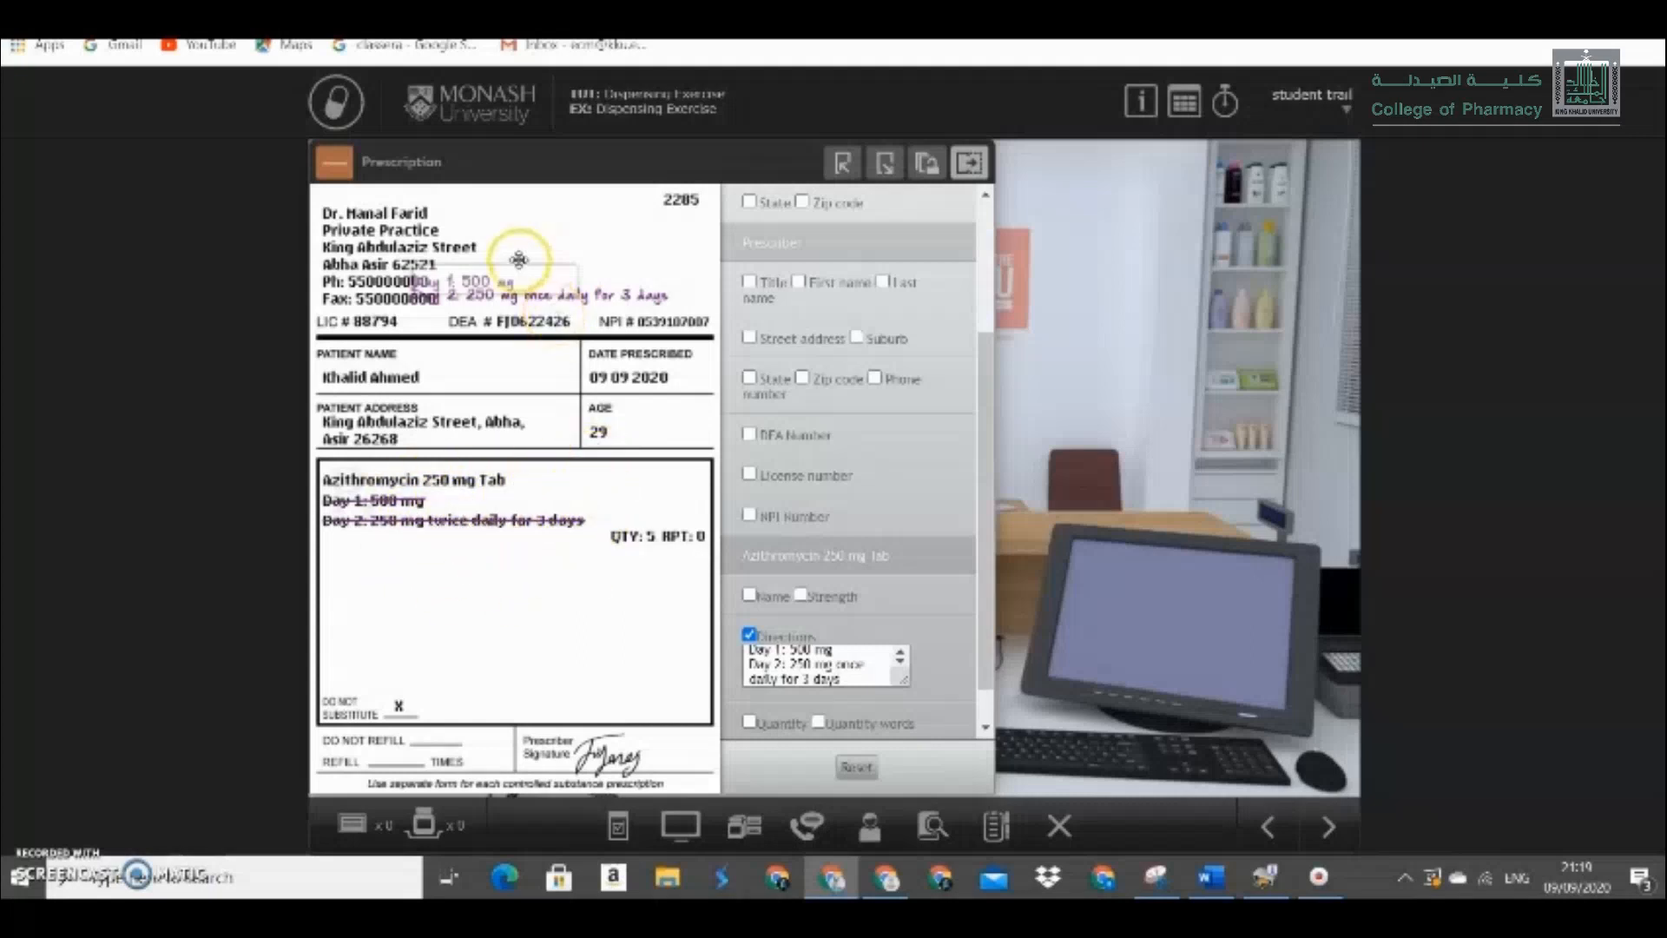
Place the handwritten directions beneath the struck-out ones on the prescription, check the endorsement options and close the prescription.
left_click_drag(518, 276, 441, 552)
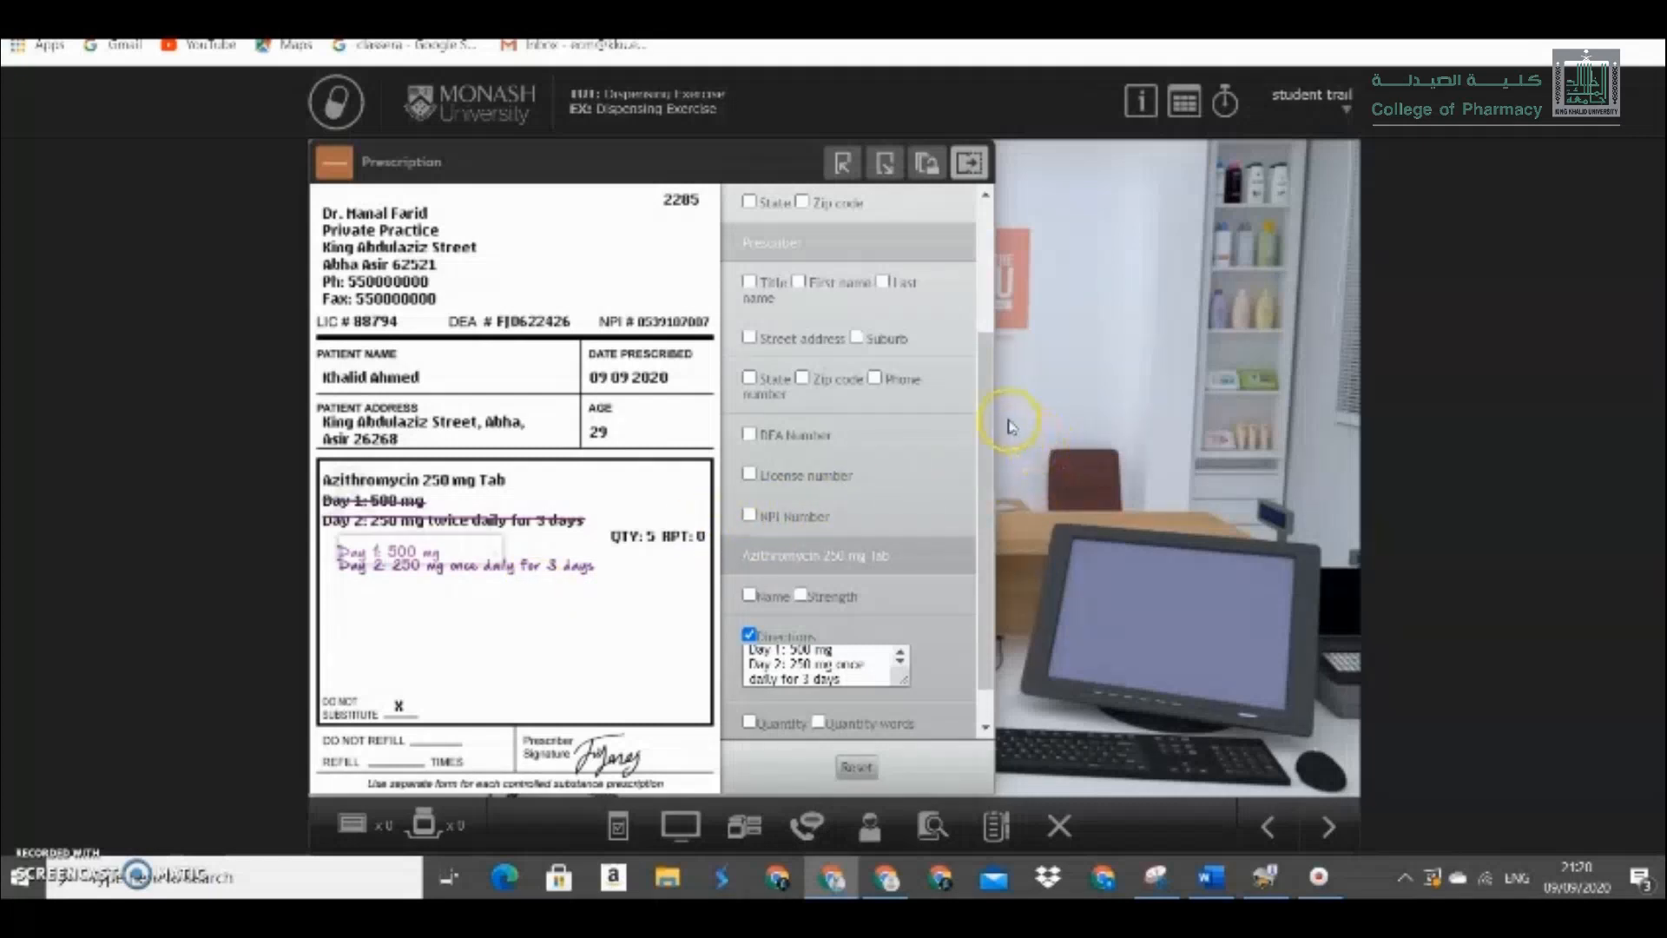
left_click_drag(988, 419, 1000, 493)
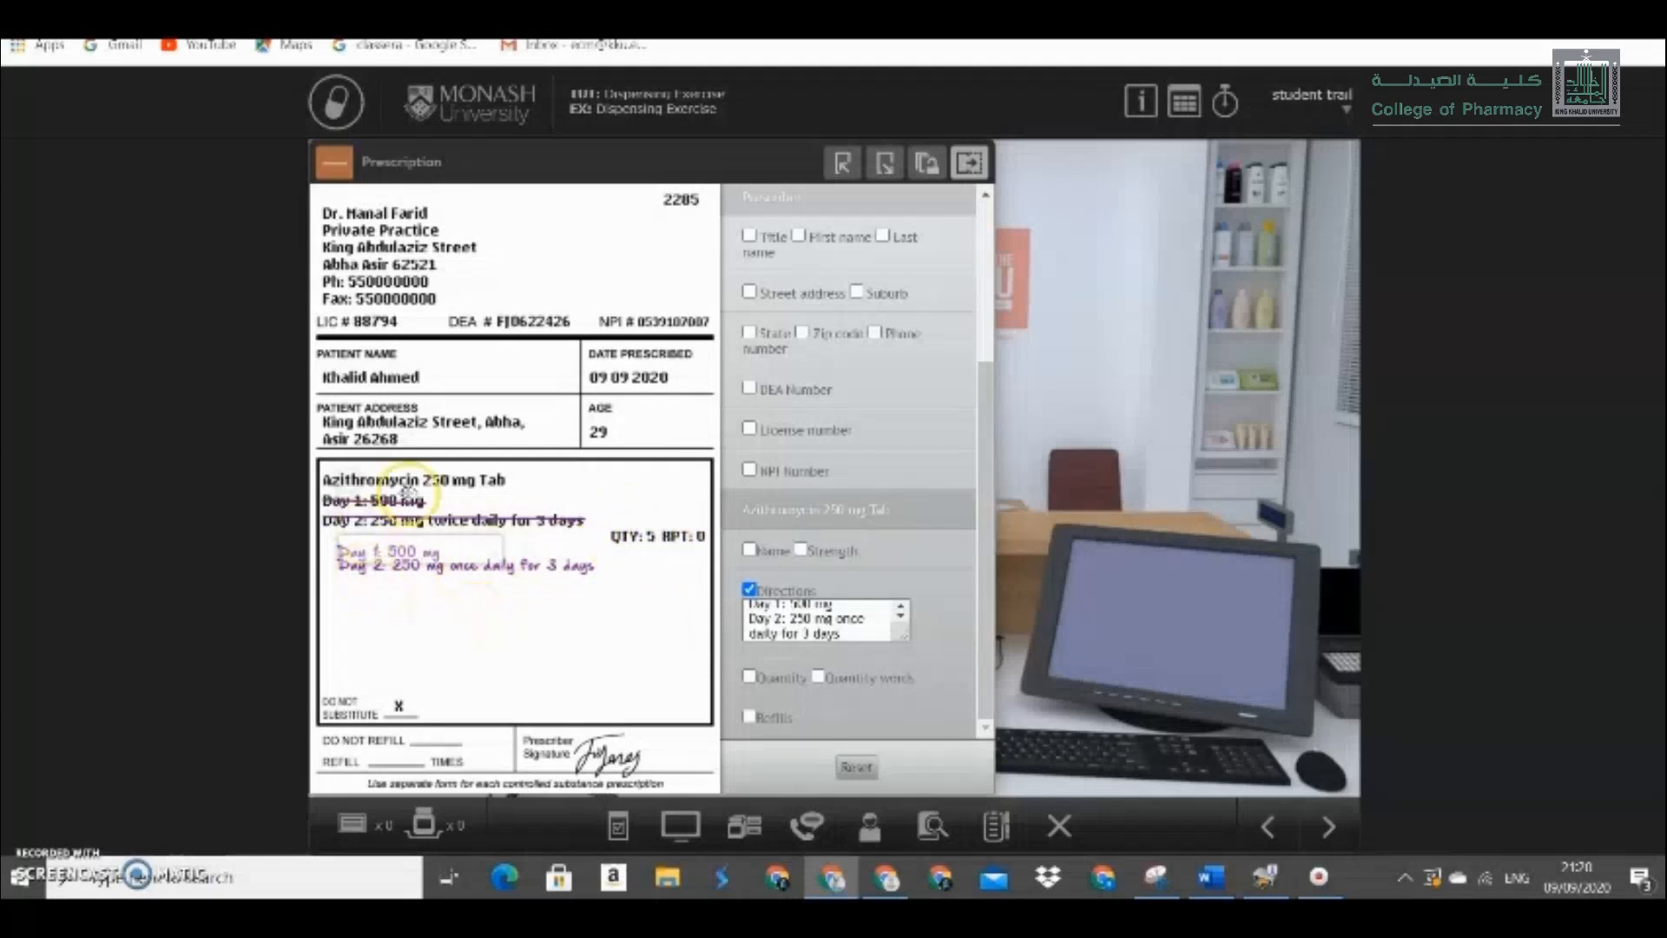
left_click(341, 162)
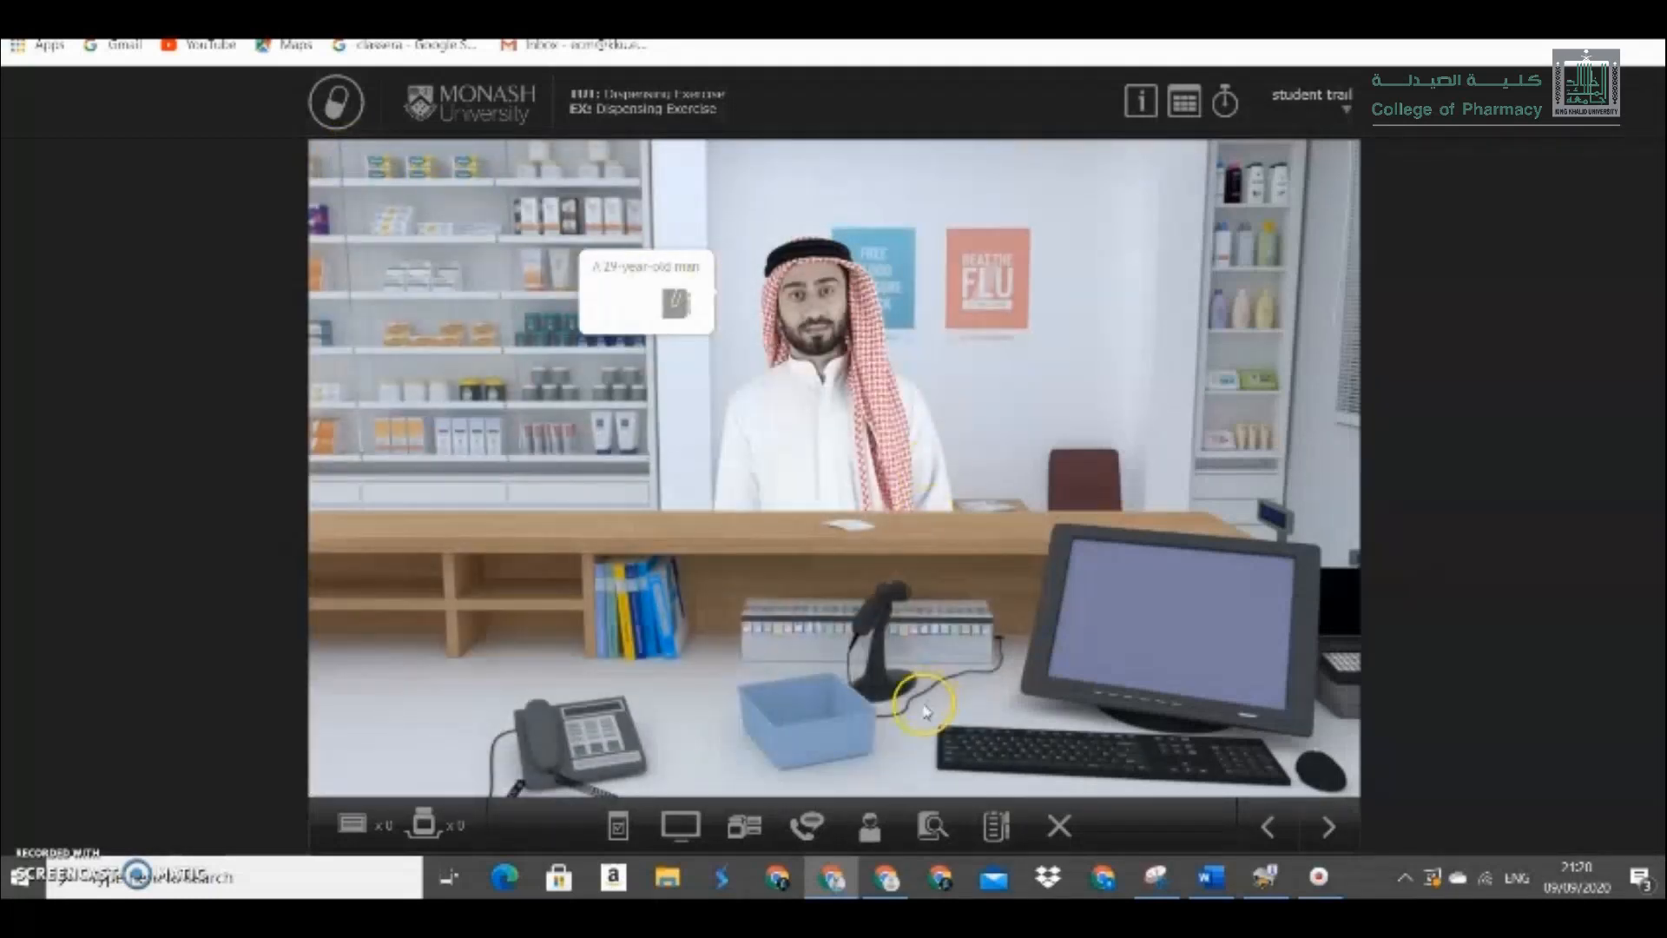
Record in the professional notes that the prescriber was called and the azithromycin frequency changed to once daily, and close the notes.
left_click(996, 832)
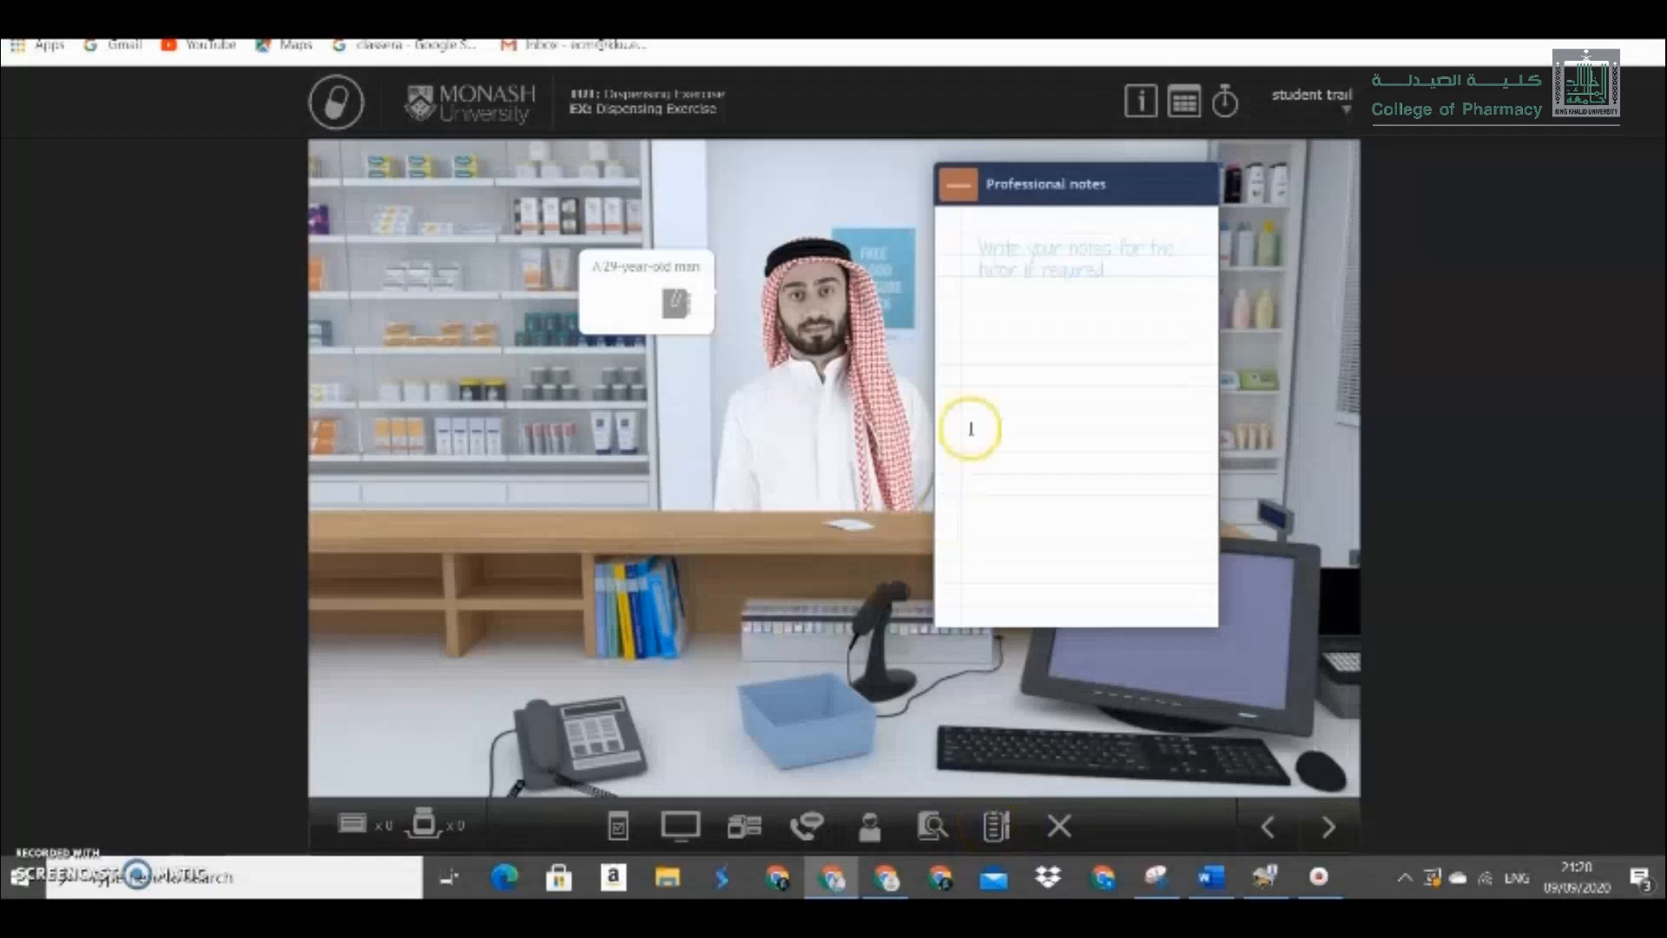
left_click(1030, 271)
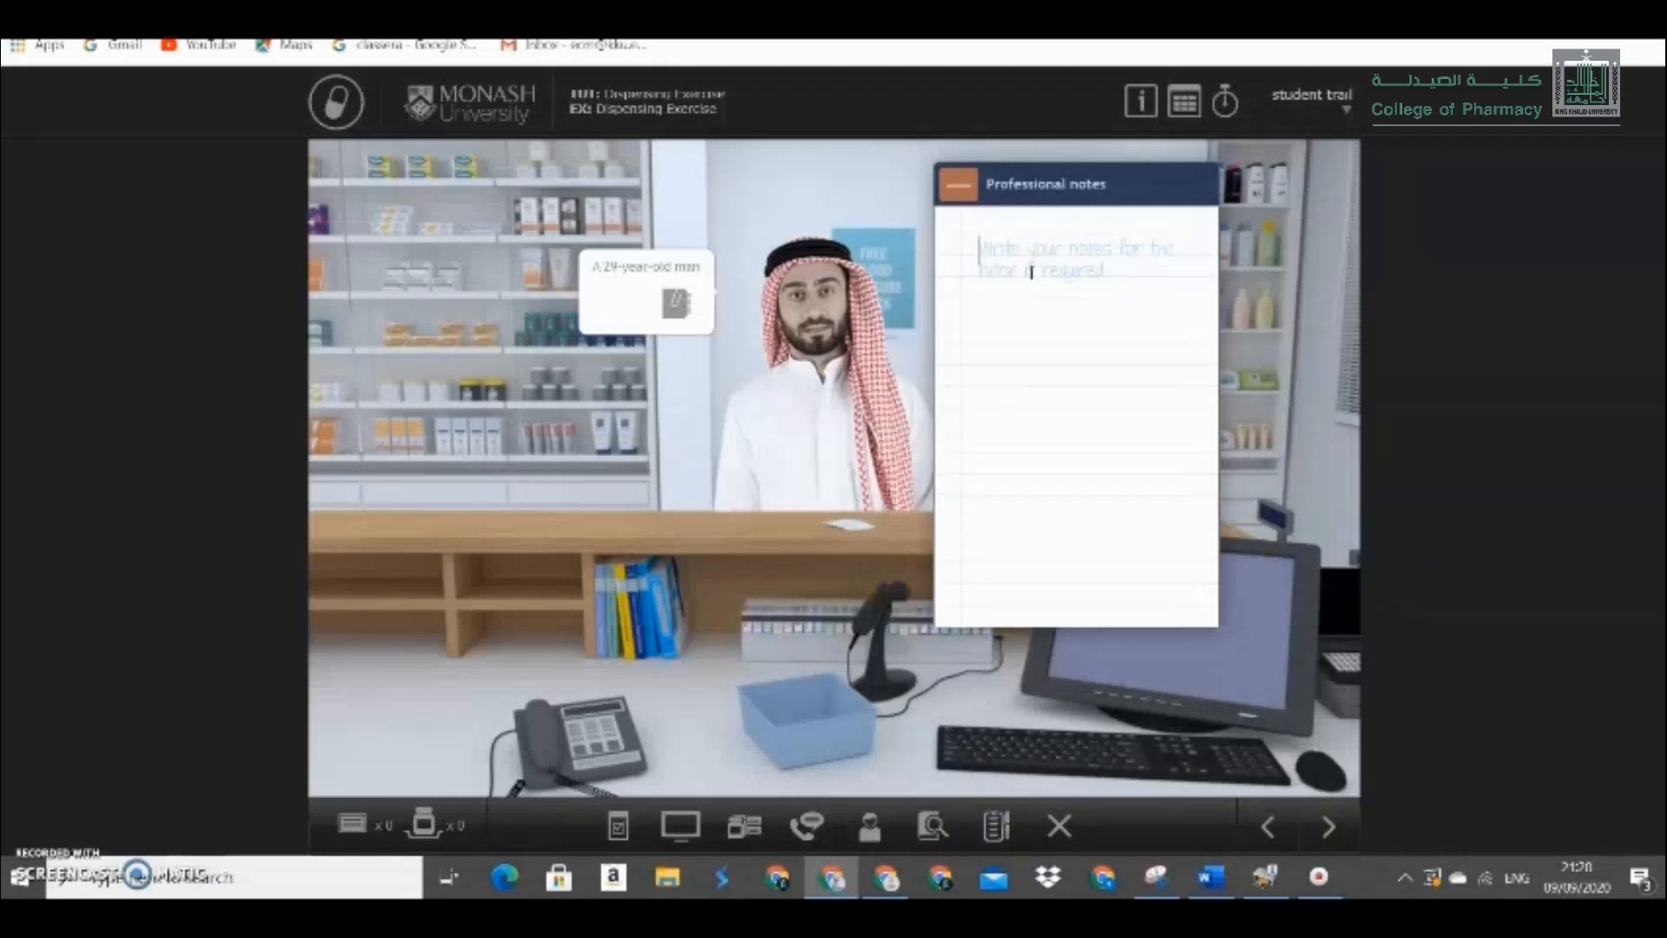
left_click(1054, 271)
type("aled the prescrib")
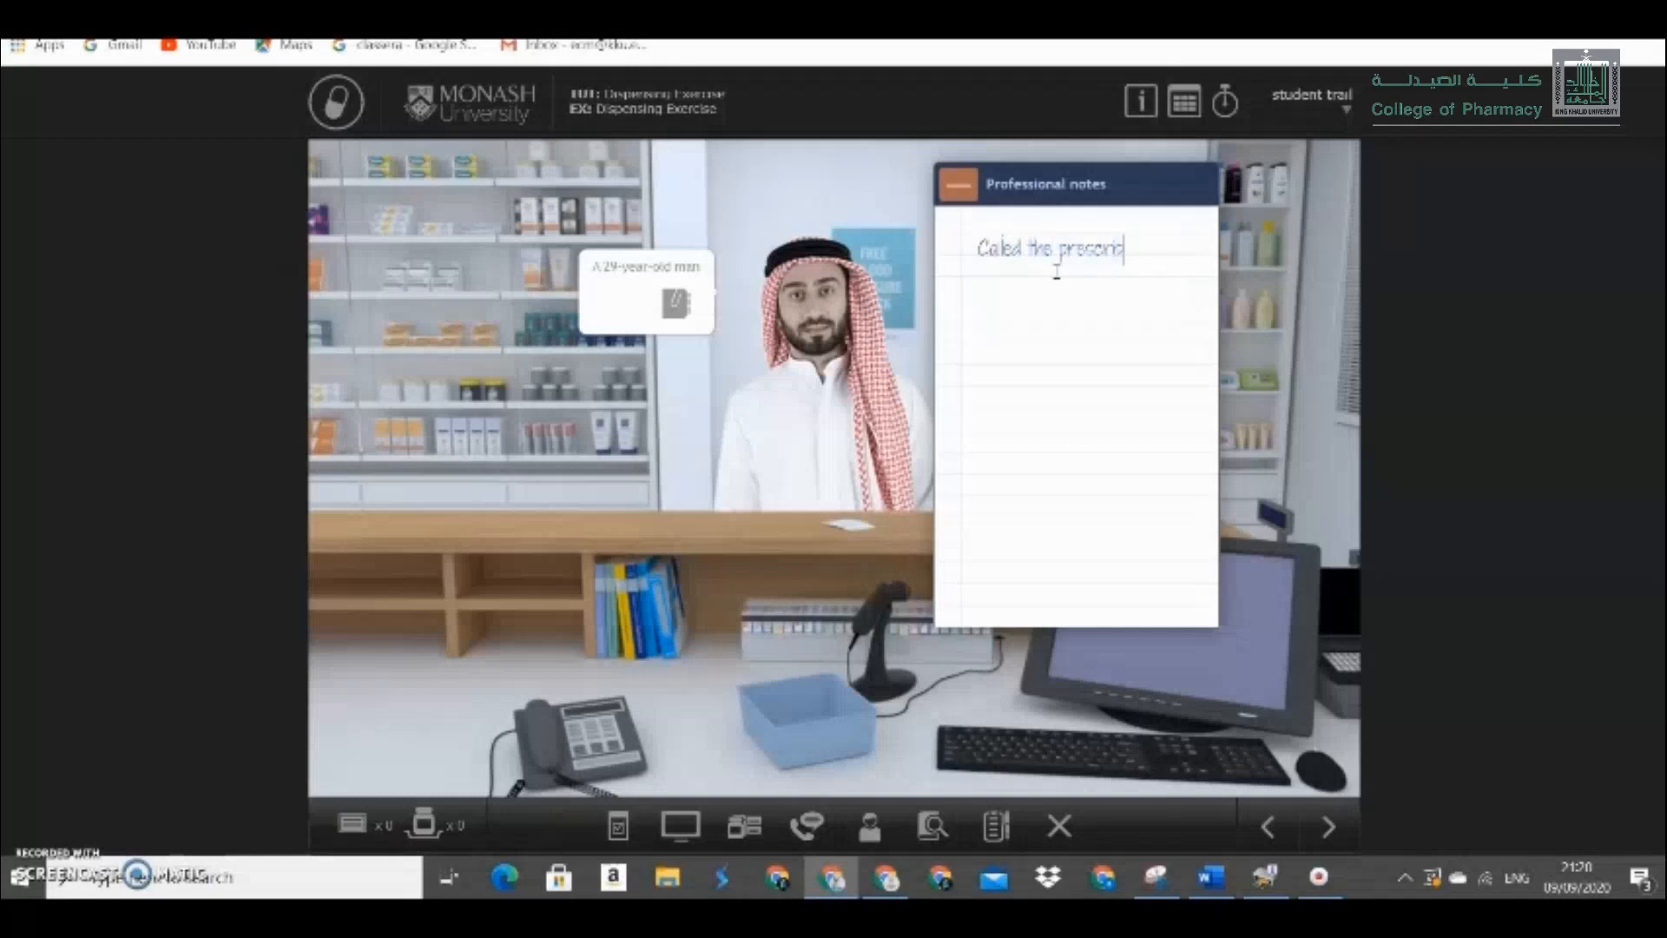
type("er")
key("BackSpace")
type("and charnge the frequency of a")
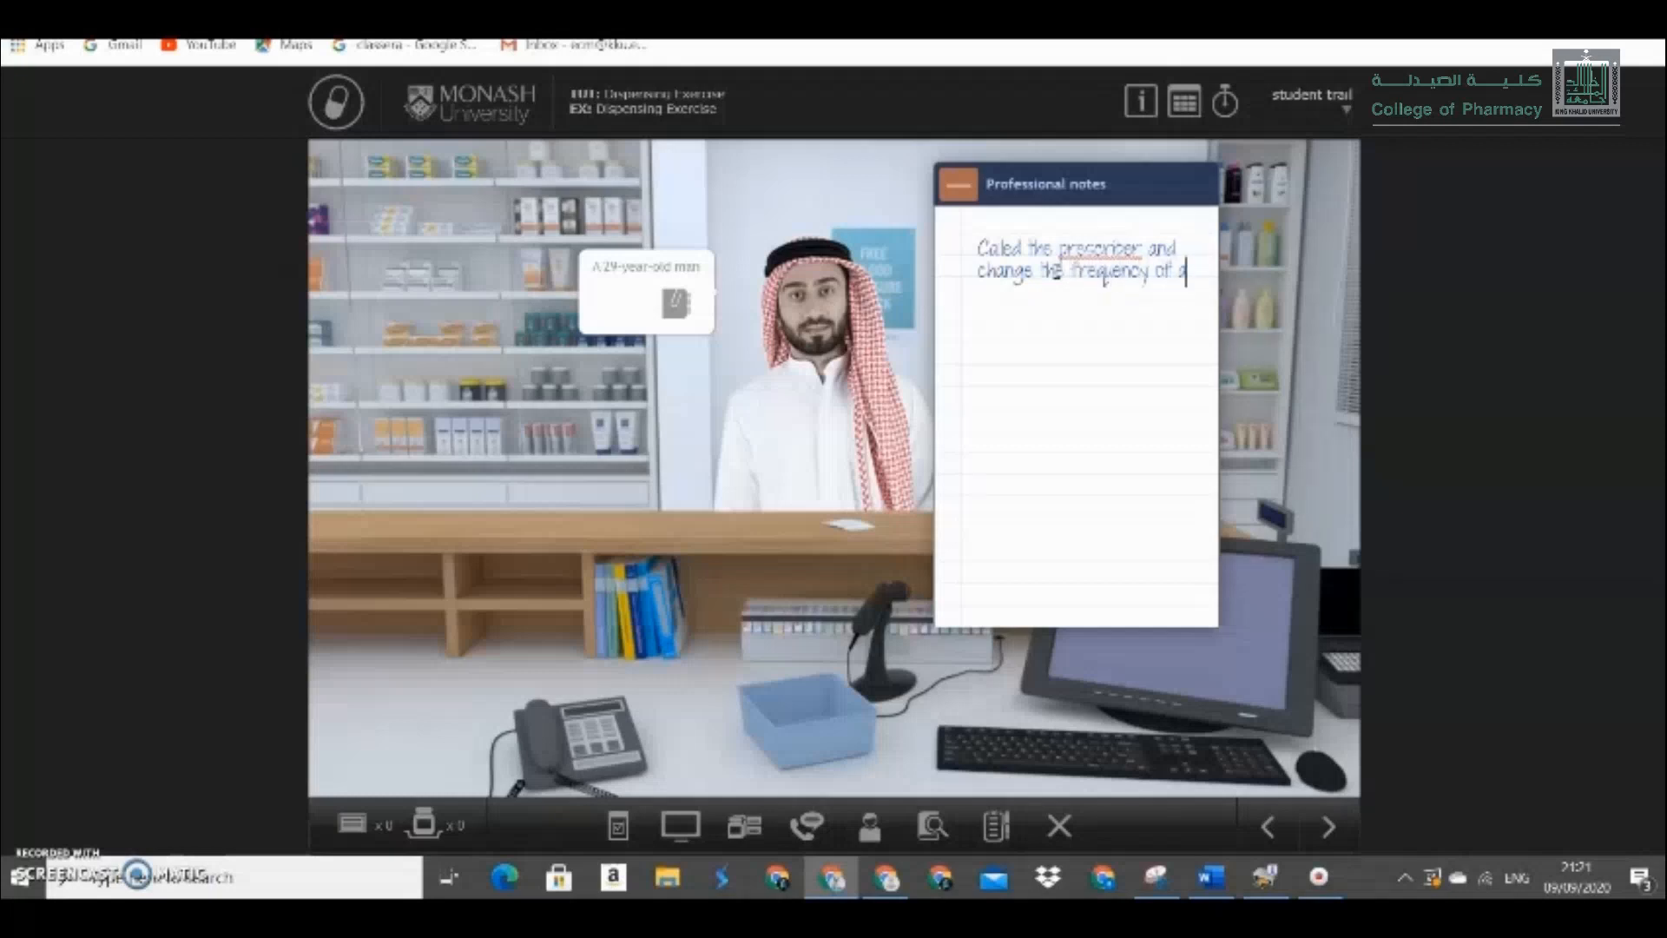
type("x")
type("ithr")
type("omycin to once daly")
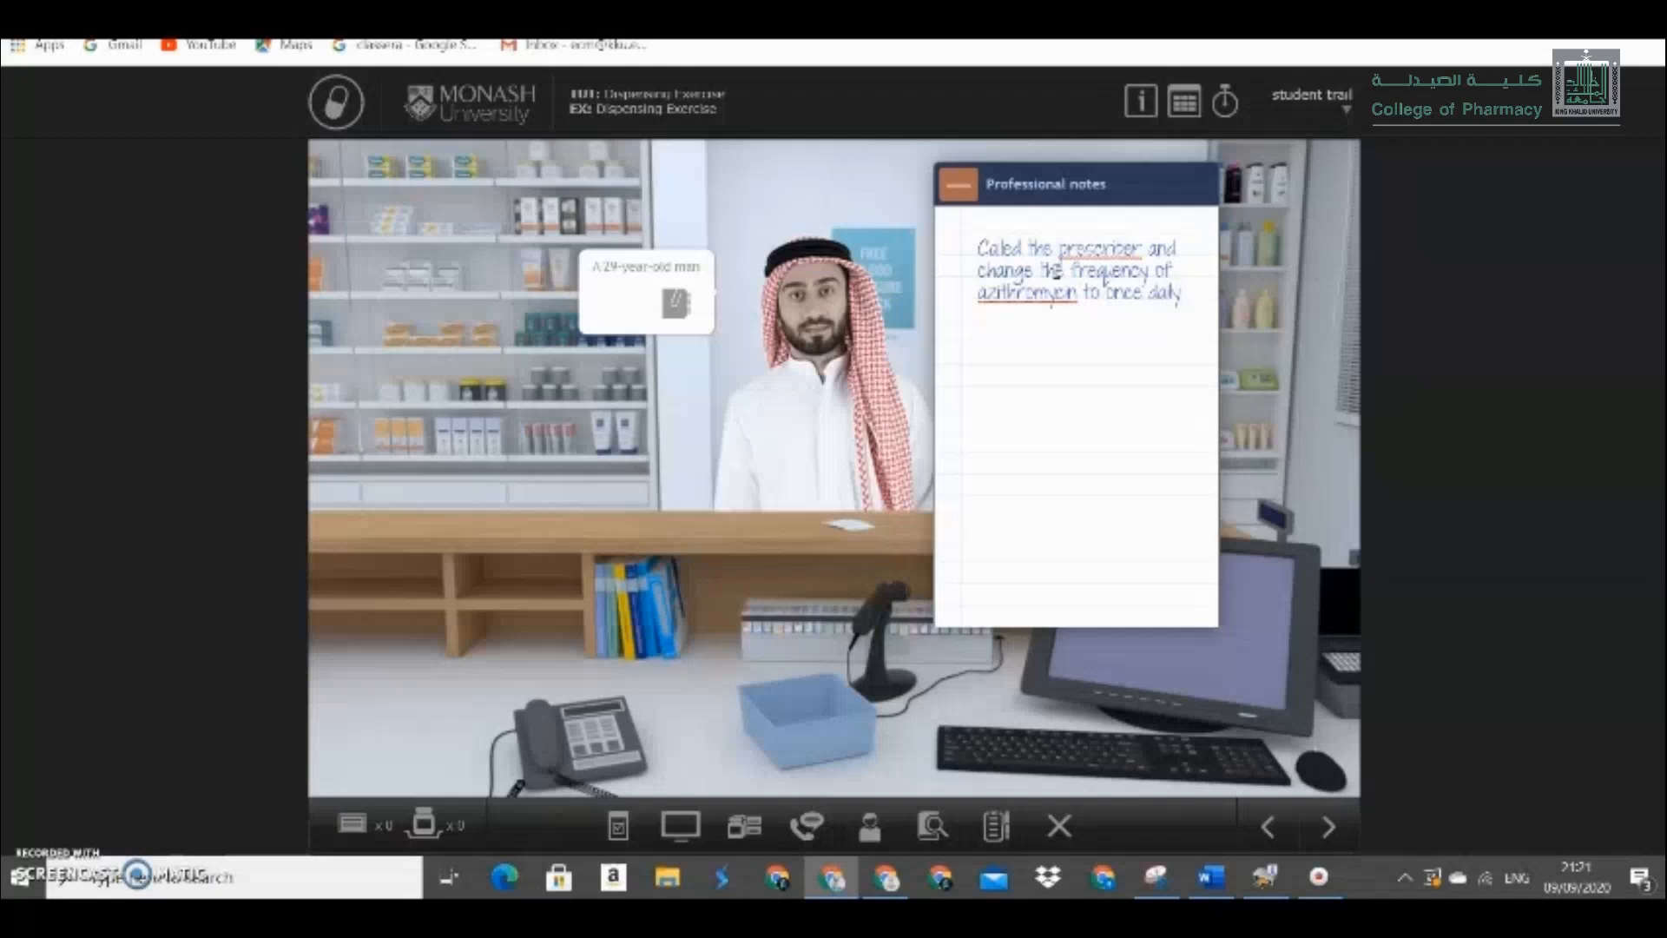
left_click(1102, 324)
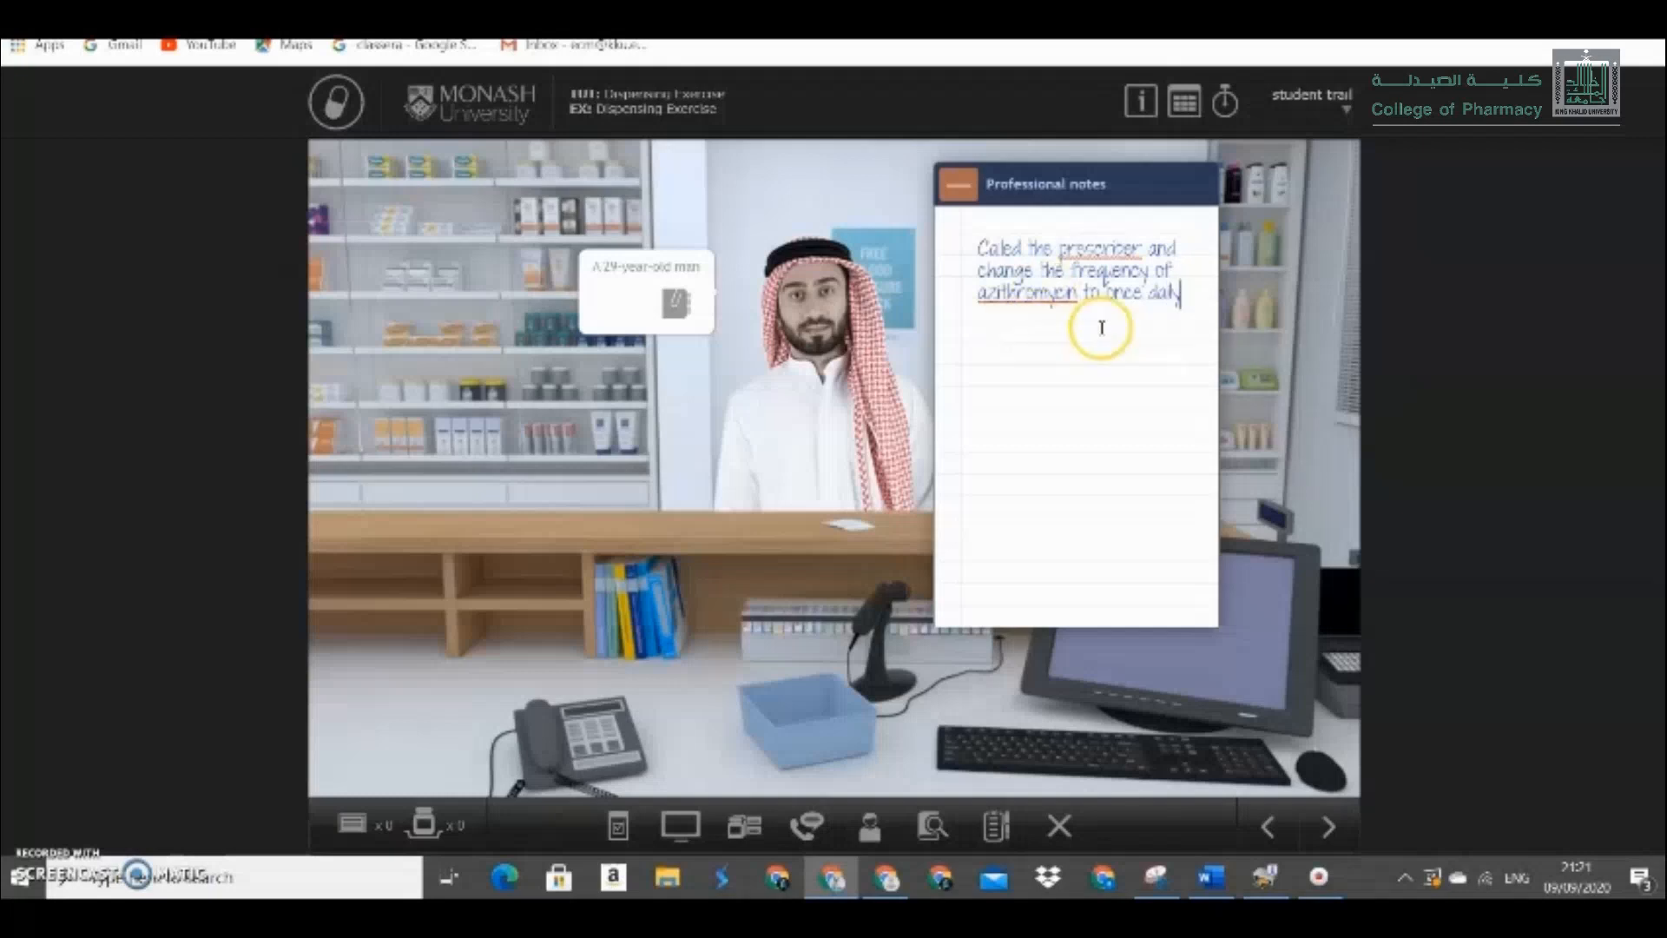
left_click(966, 189)
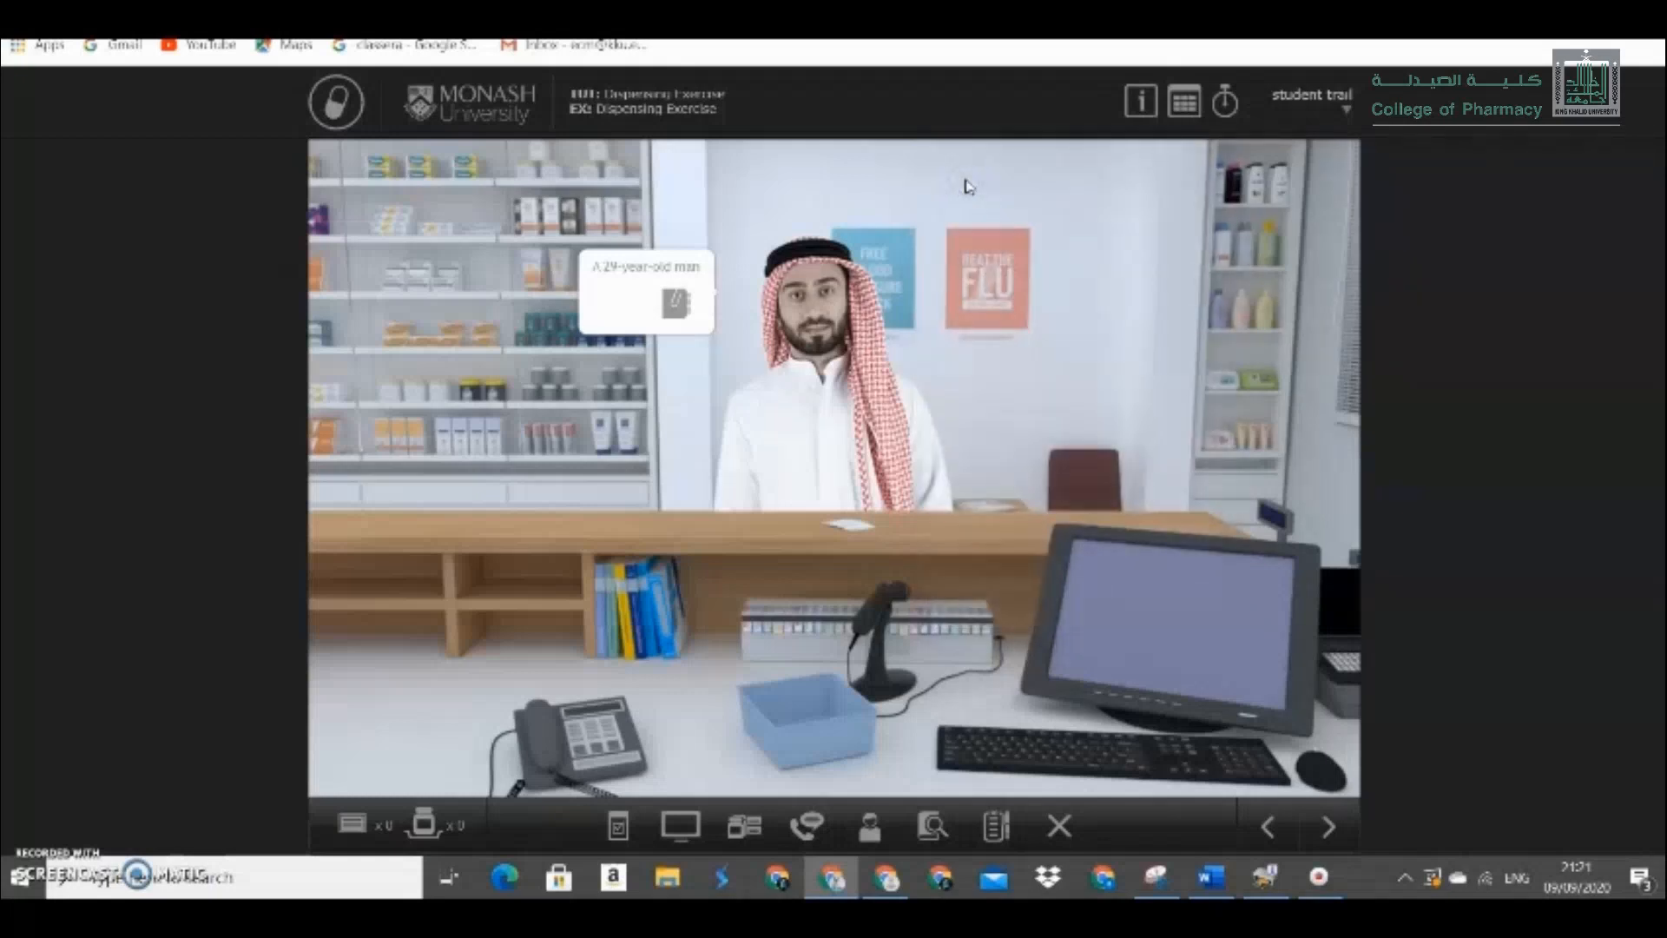
Reopen the amended prescription without its endorsement options, keep it always on top and move it to the side of the pharmacy view.
left_click(787, 476)
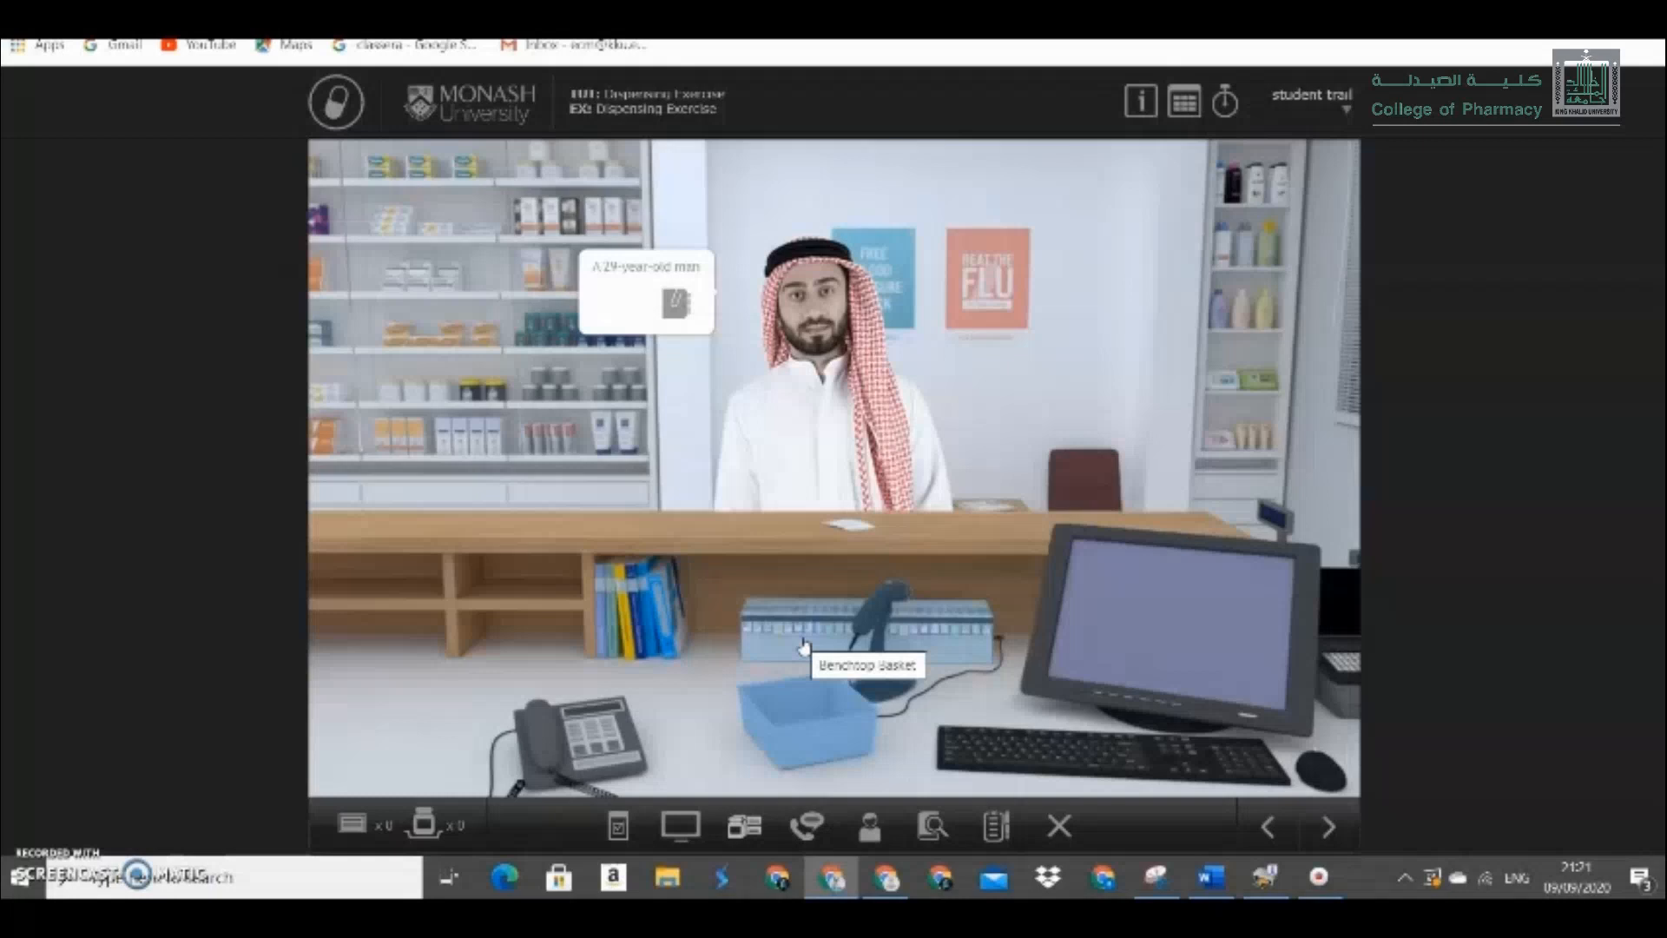
left_click(856, 532)
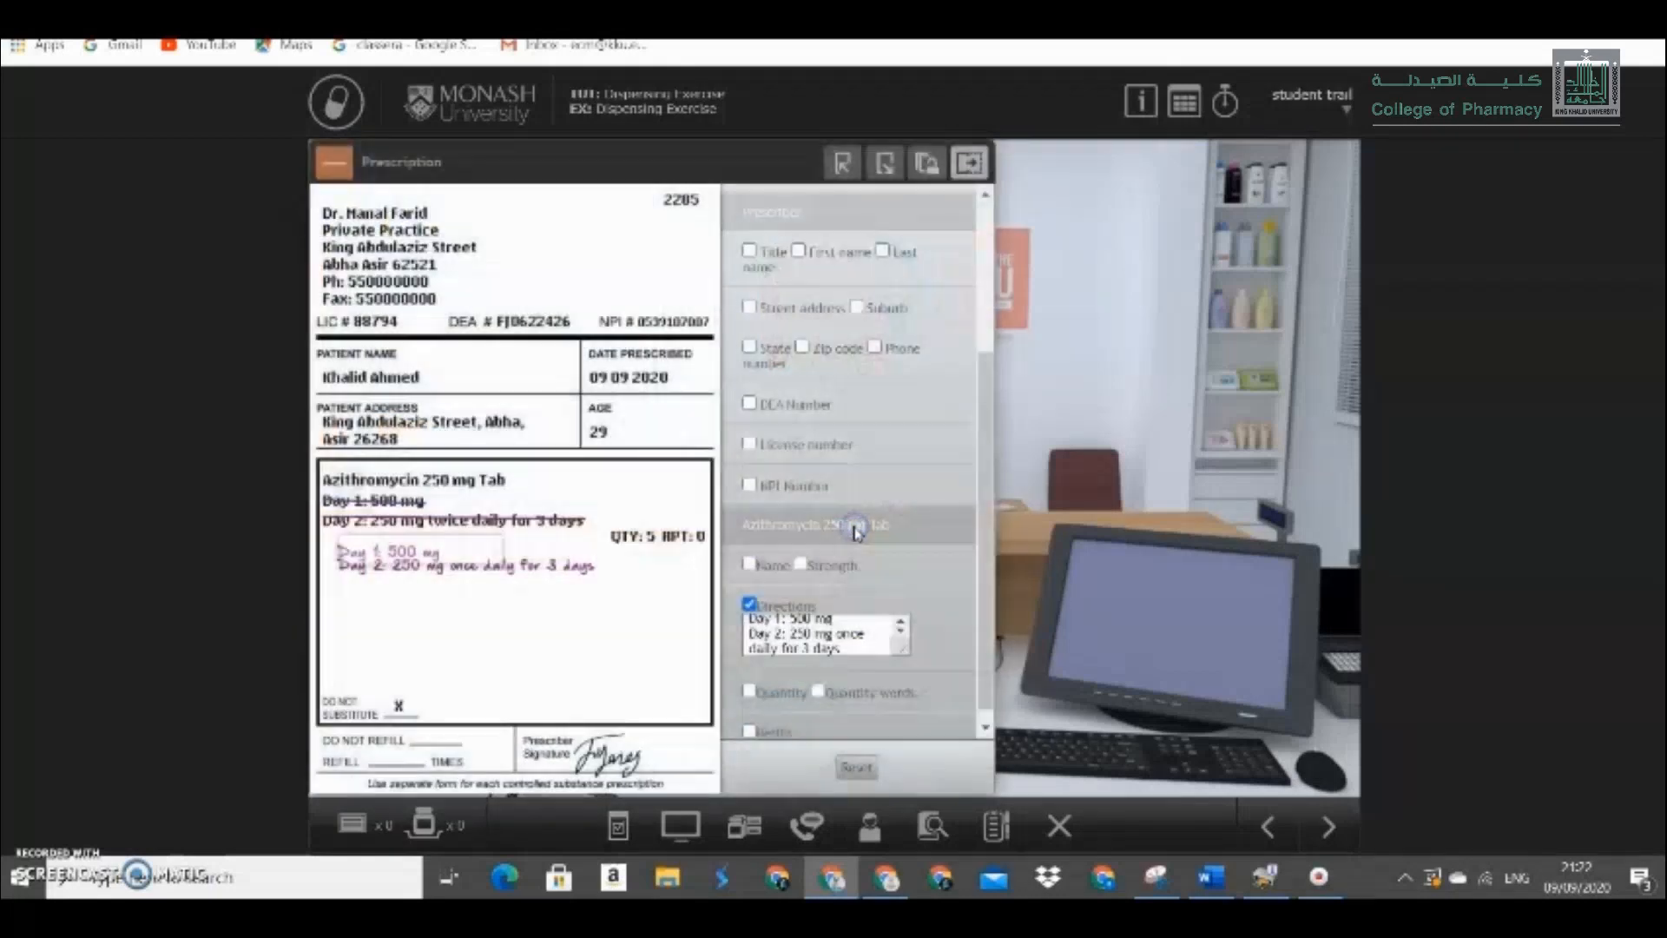
left_click(967, 164)
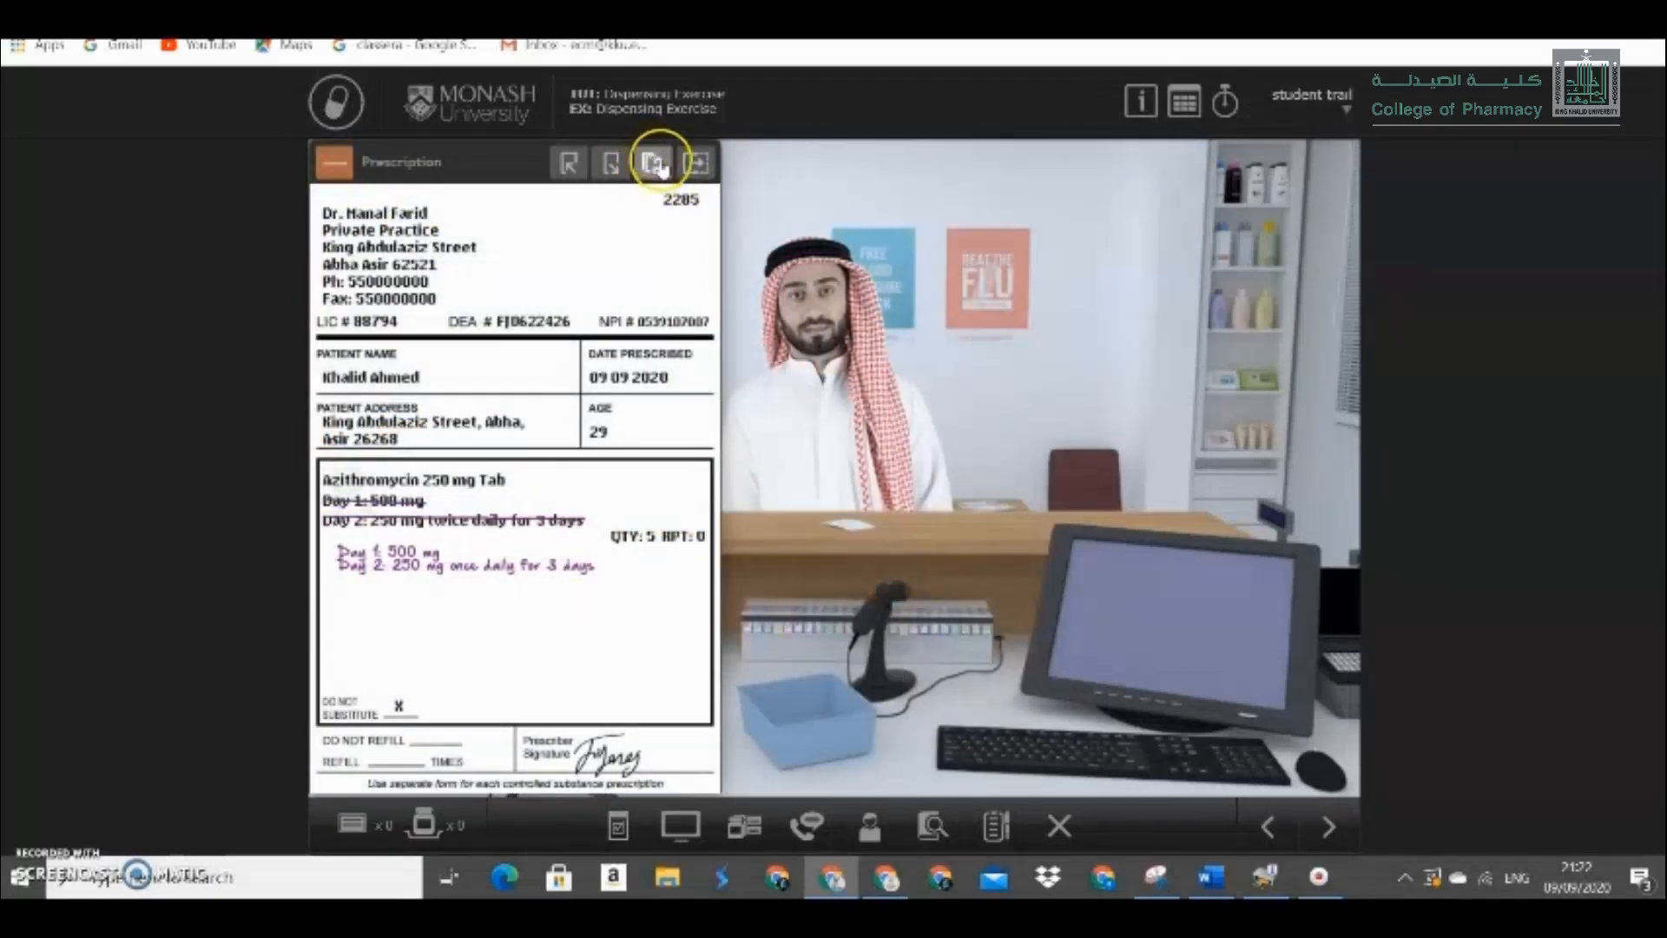
left_click(653, 161)
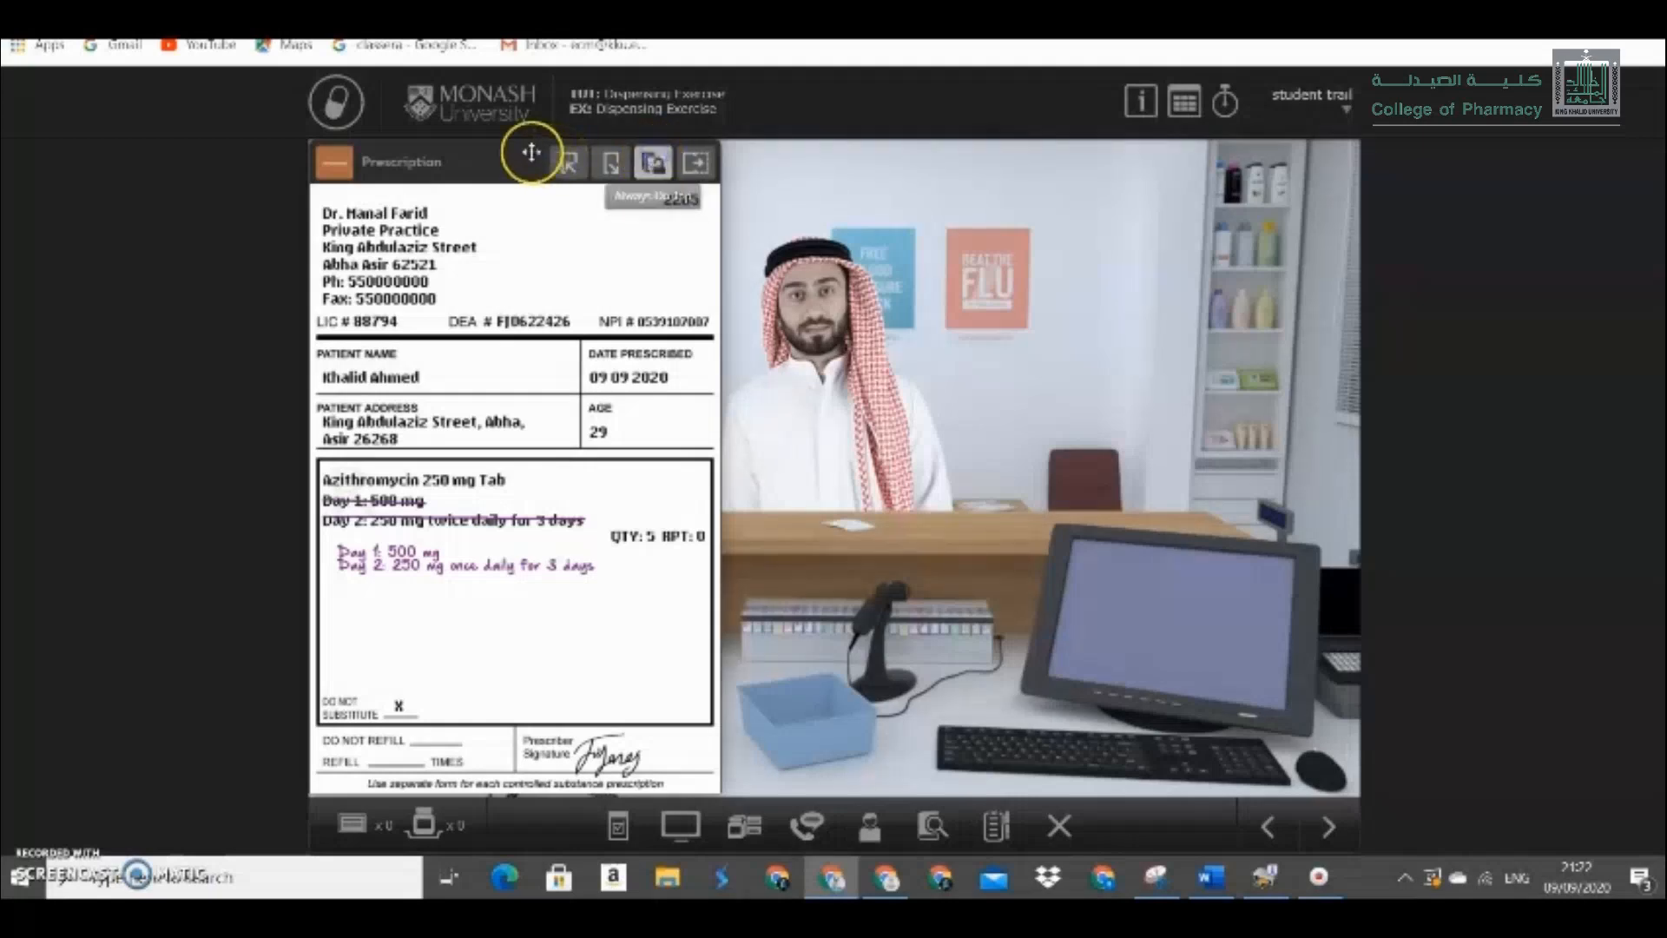
left_click_drag(521, 162, 1438, 159)
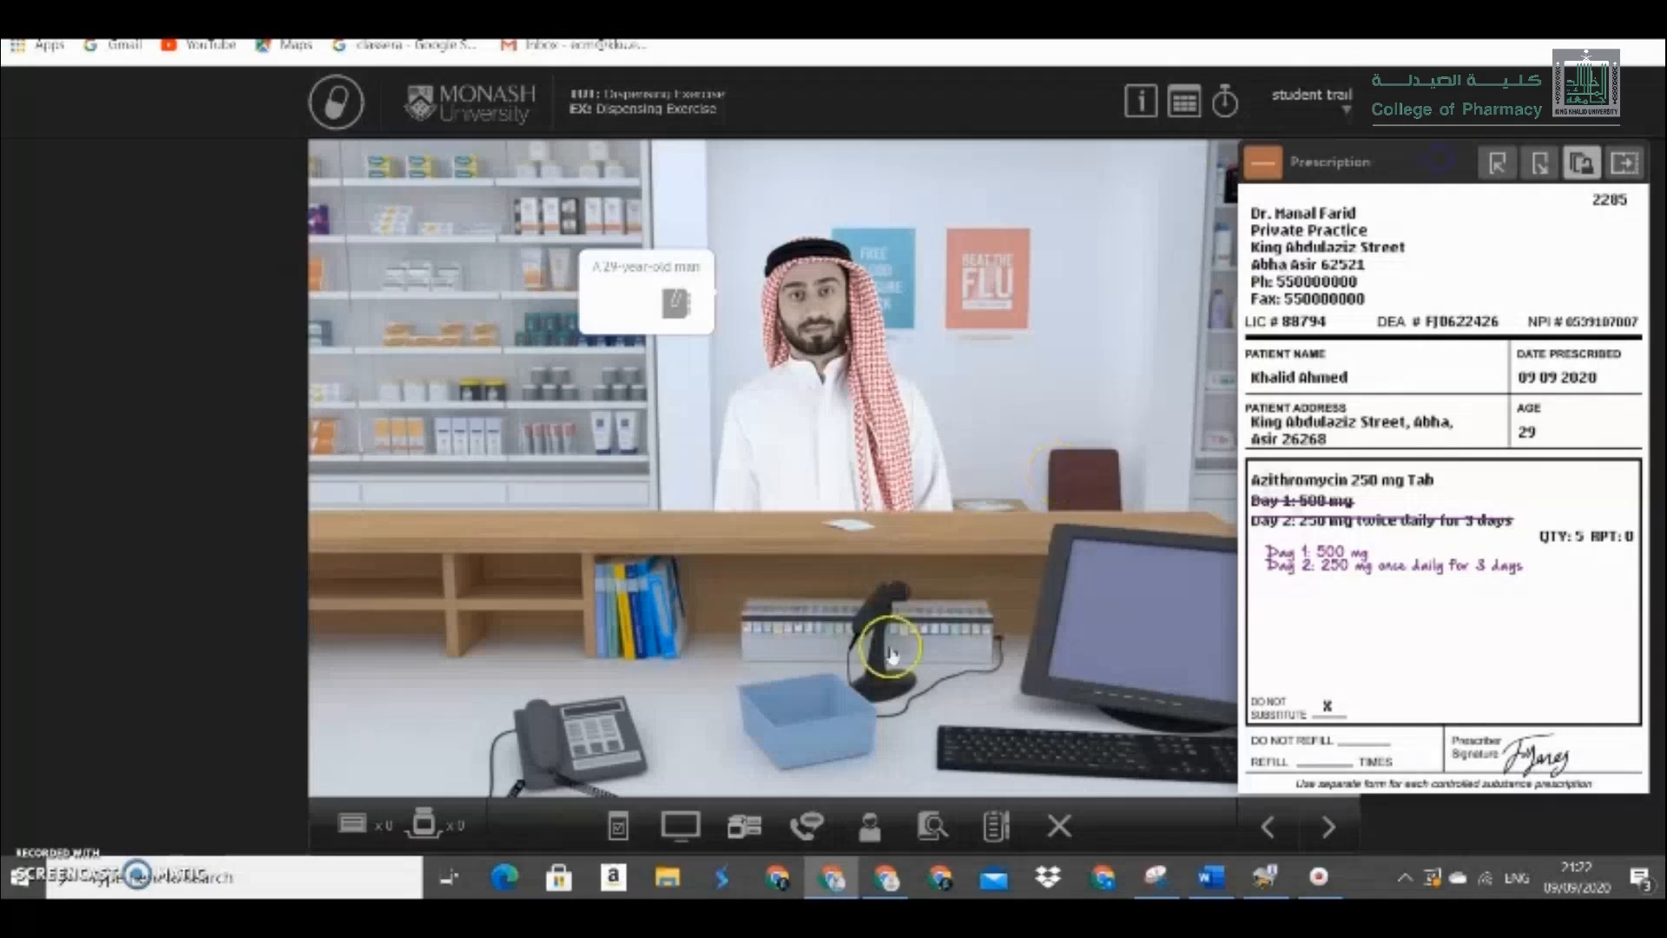
Open the dispensing screen, search for the patient by first name and select the record matching the prescription's age and address.
left_click(686, 829)
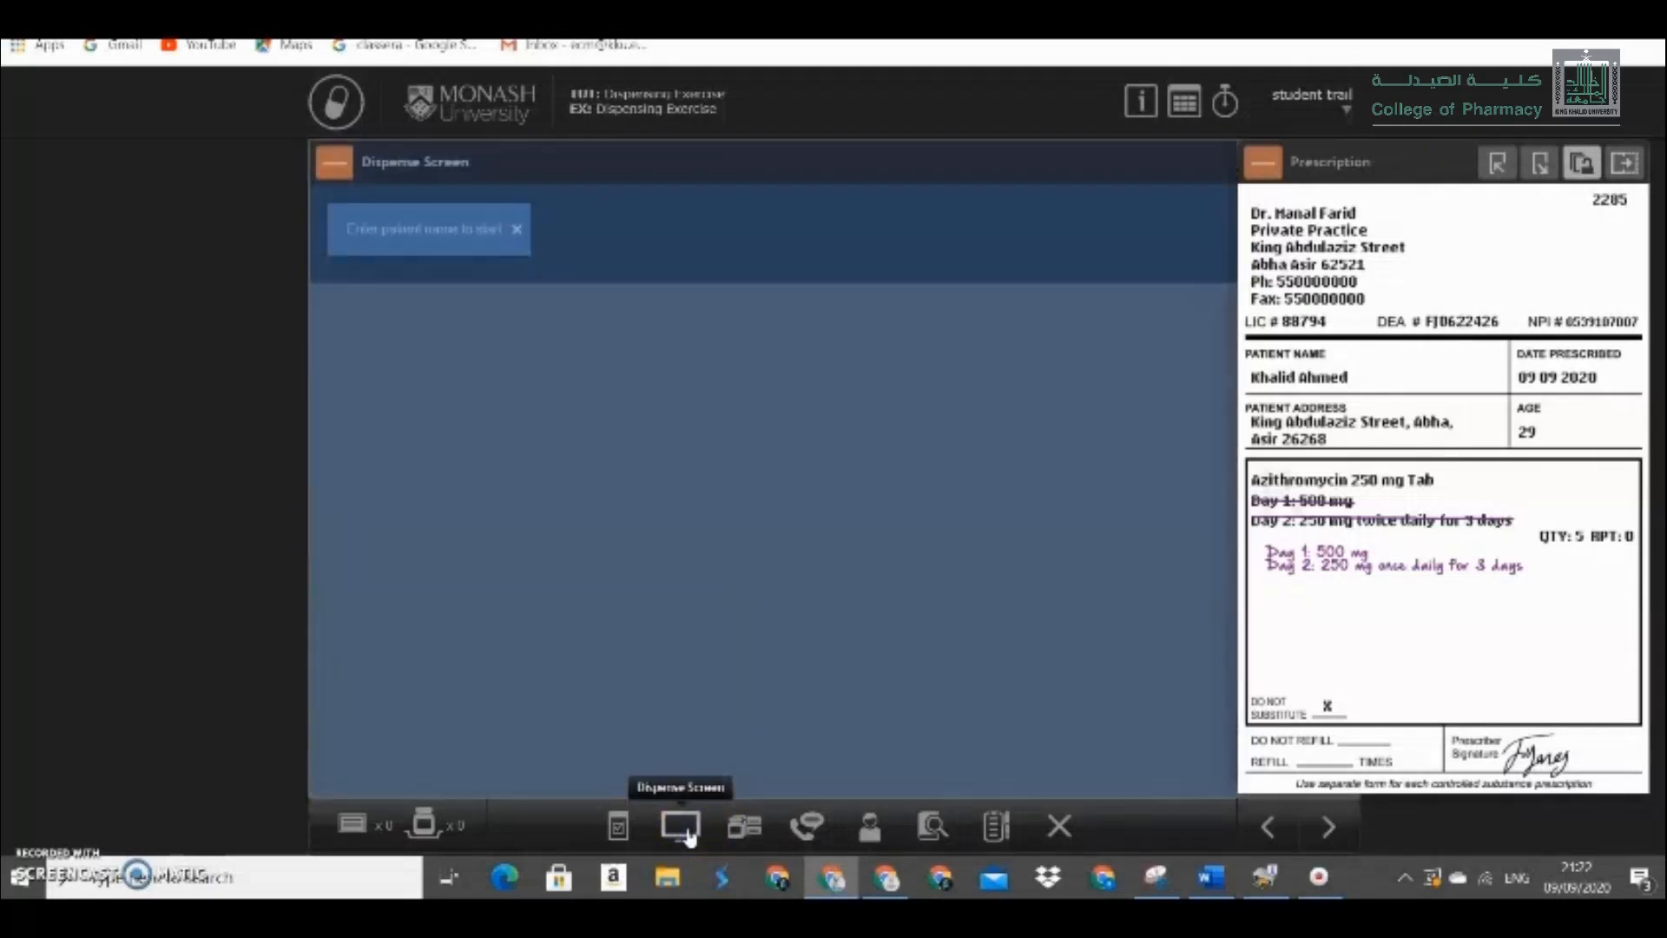
left_click(455, 229)
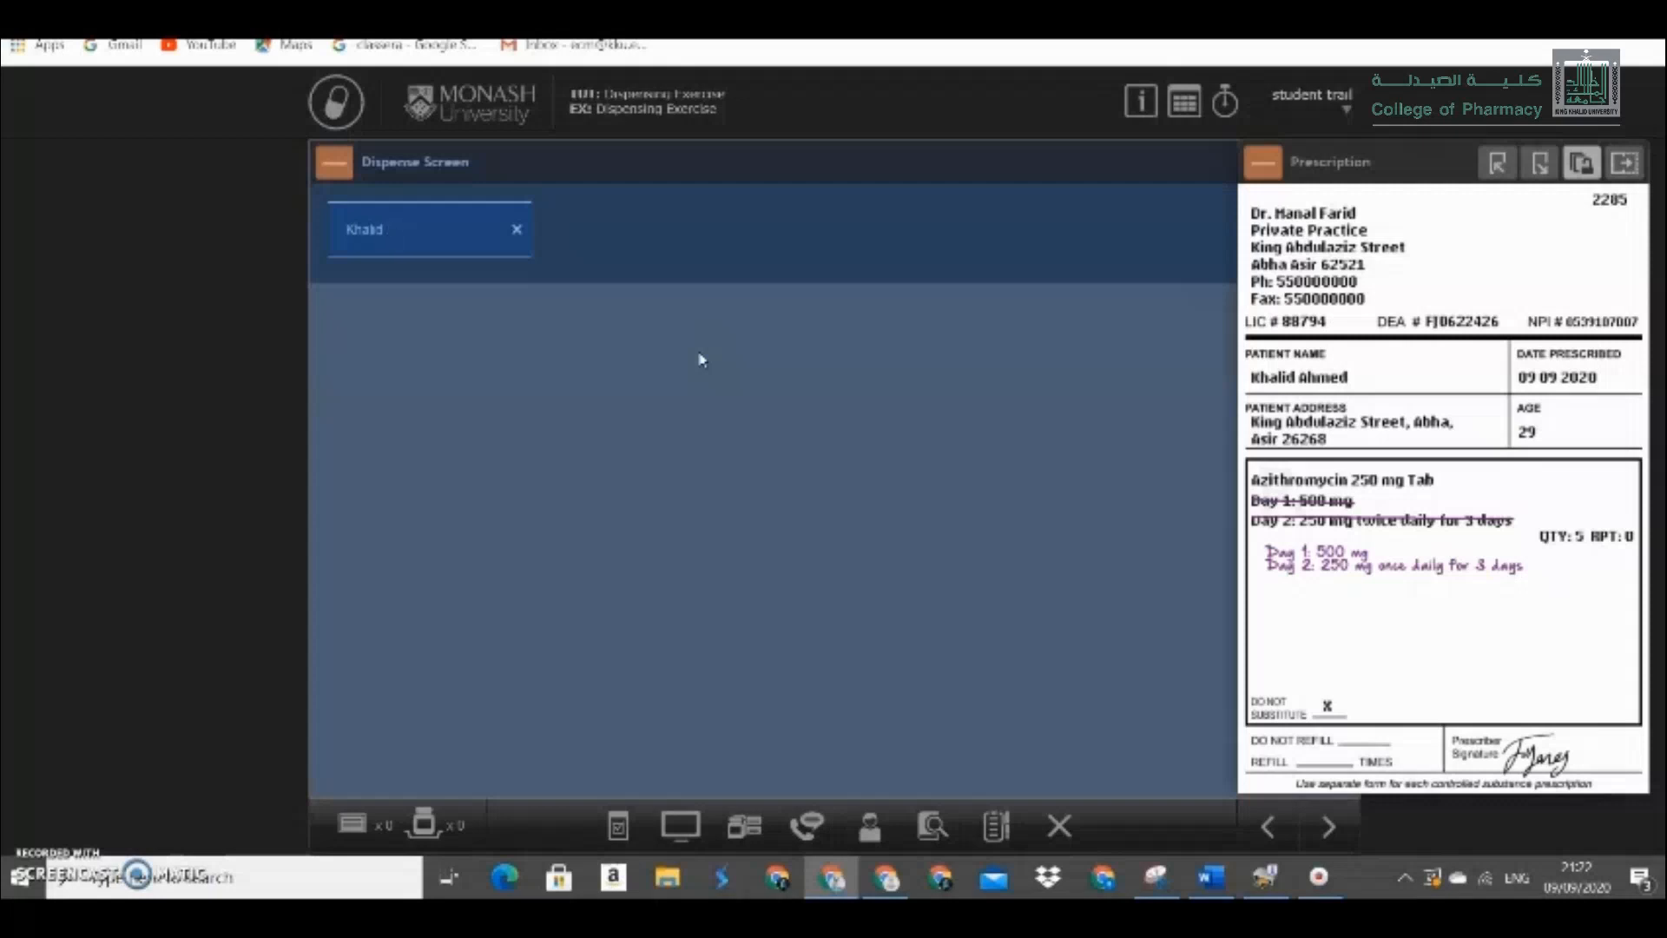
key("Return")
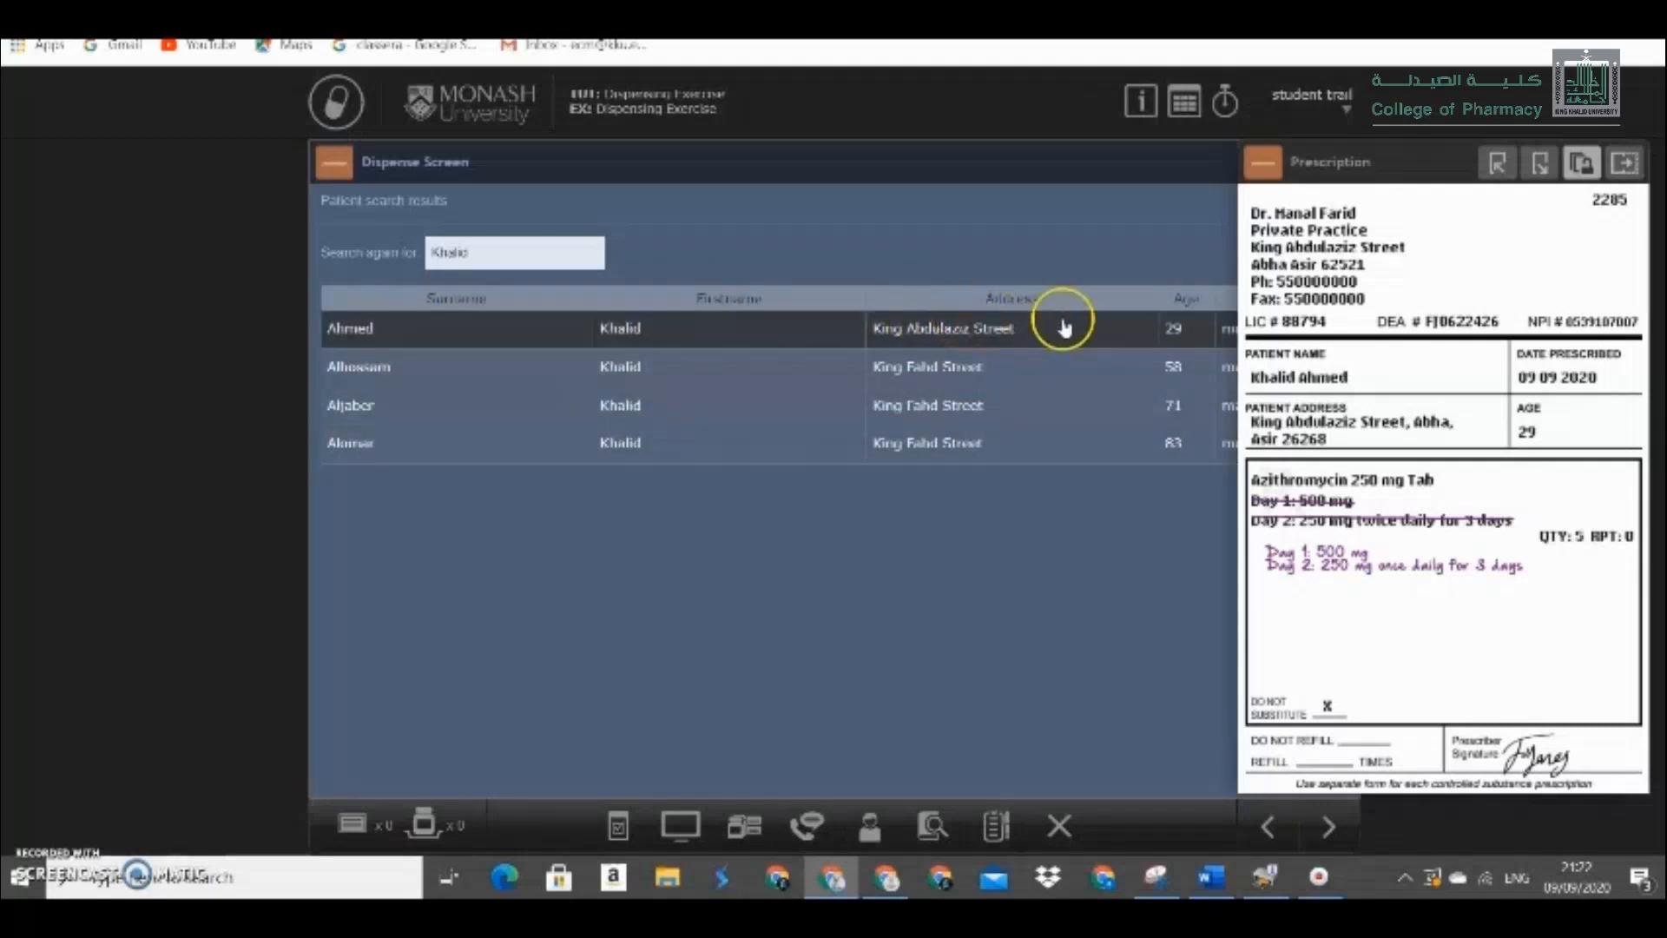
left_click(1121, 330)
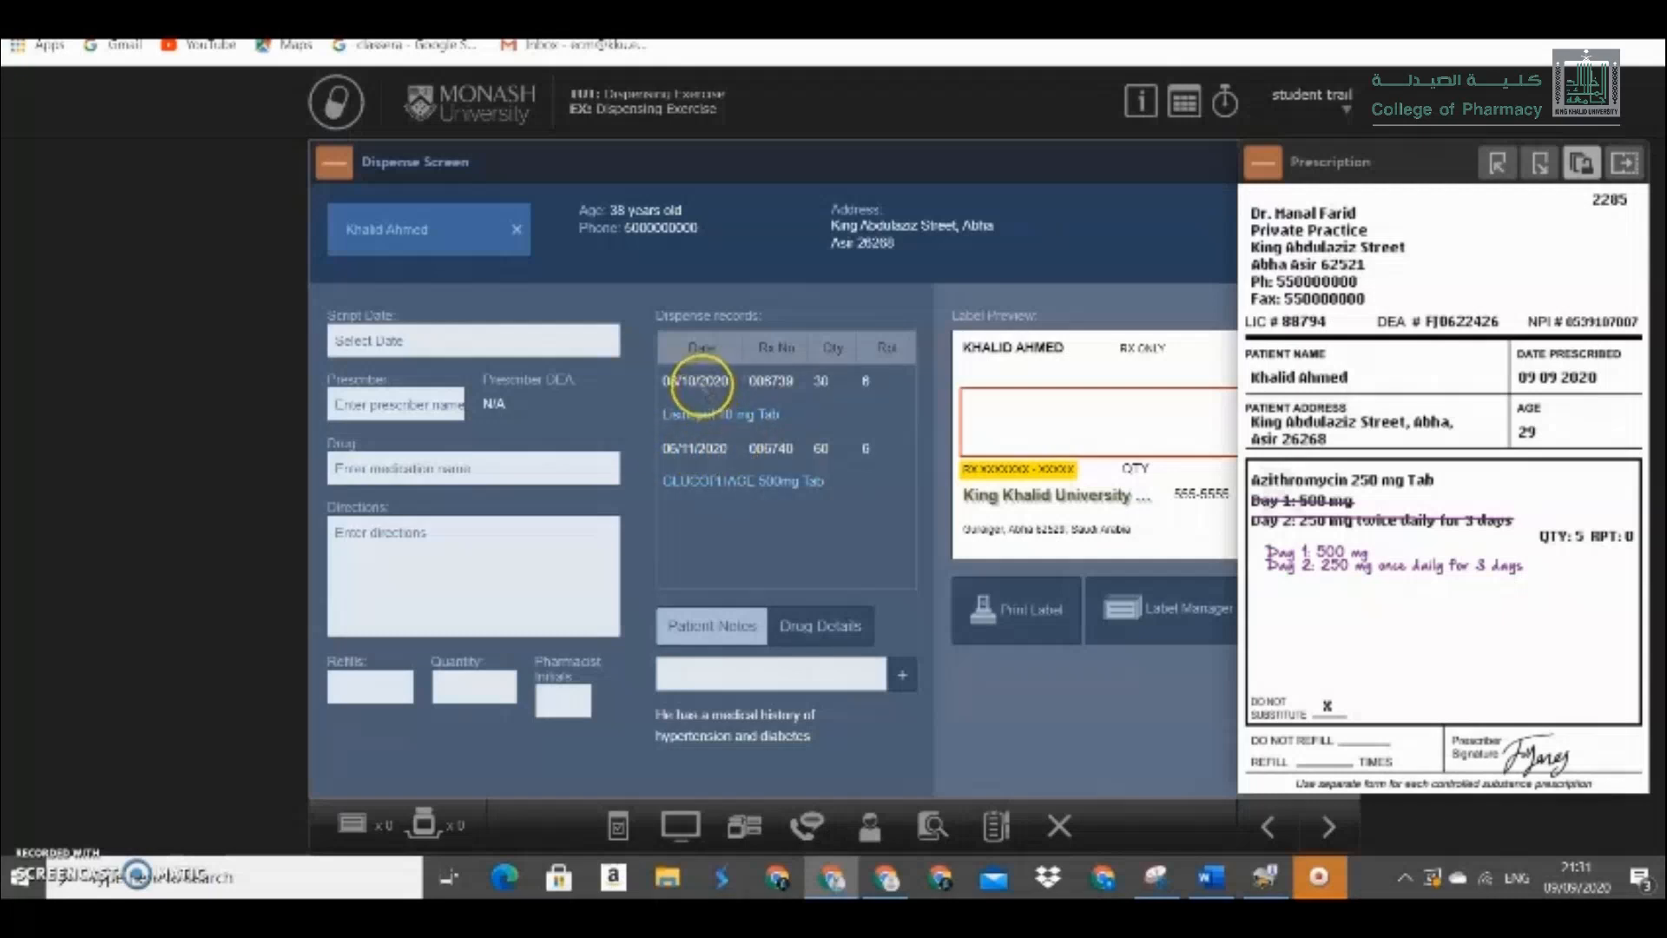
Review the labels of the patient's earlier Lisinopril 10 mg and Glucophage 500 mg dispense records.
left_click(707, 418)
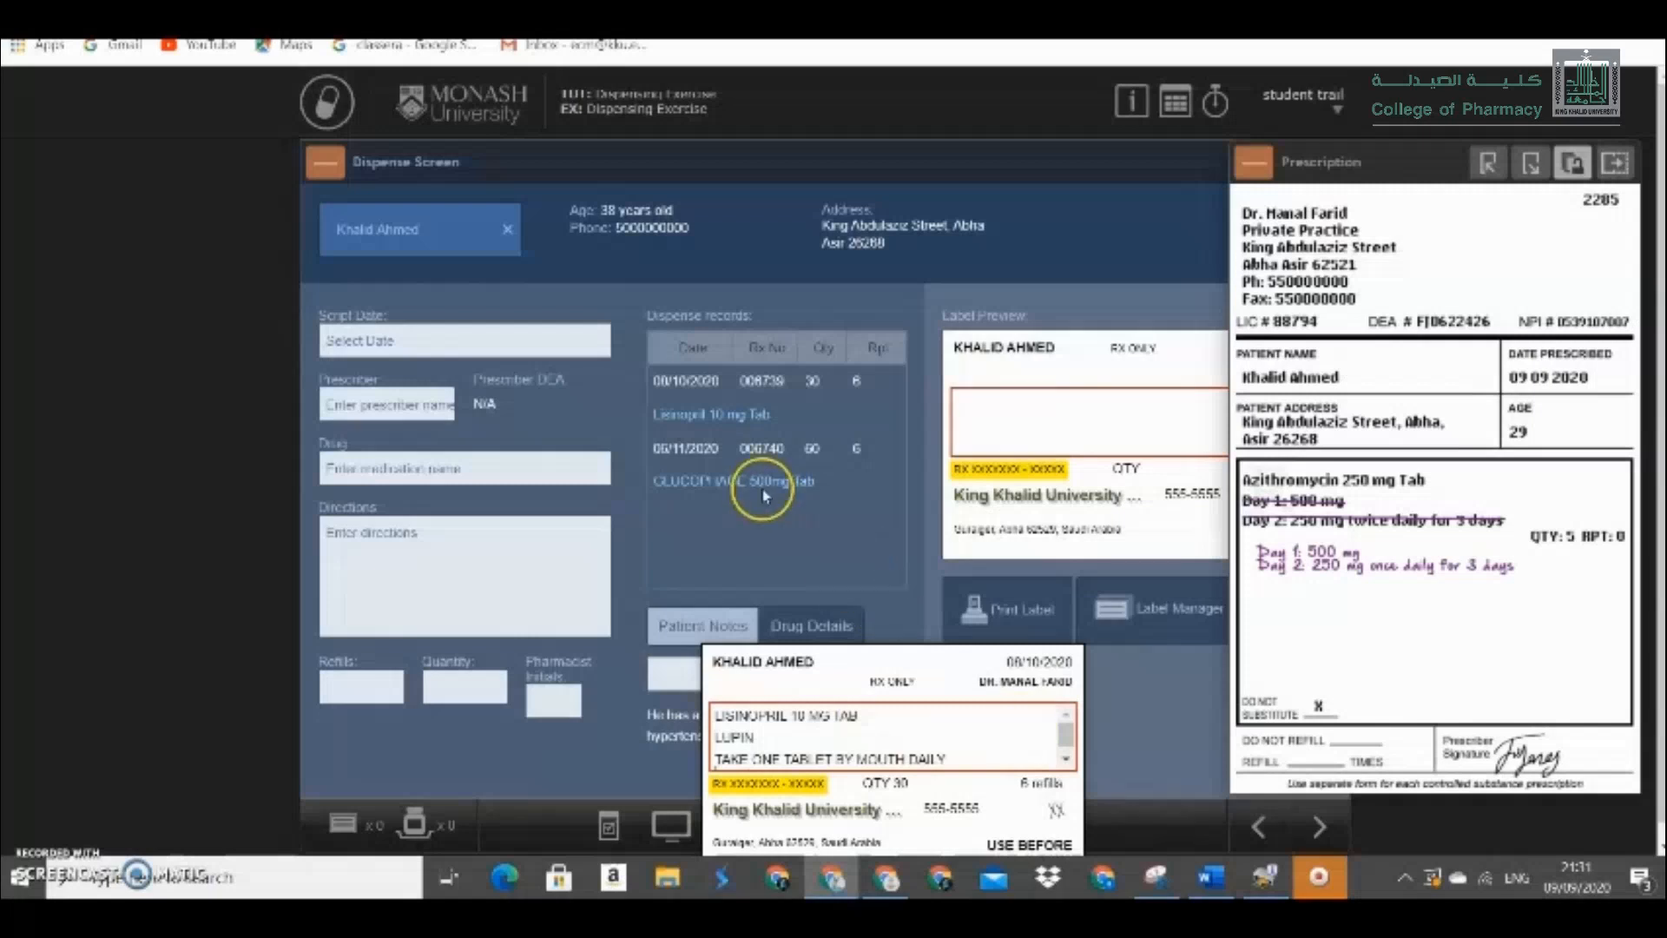
left_click(722, 455)
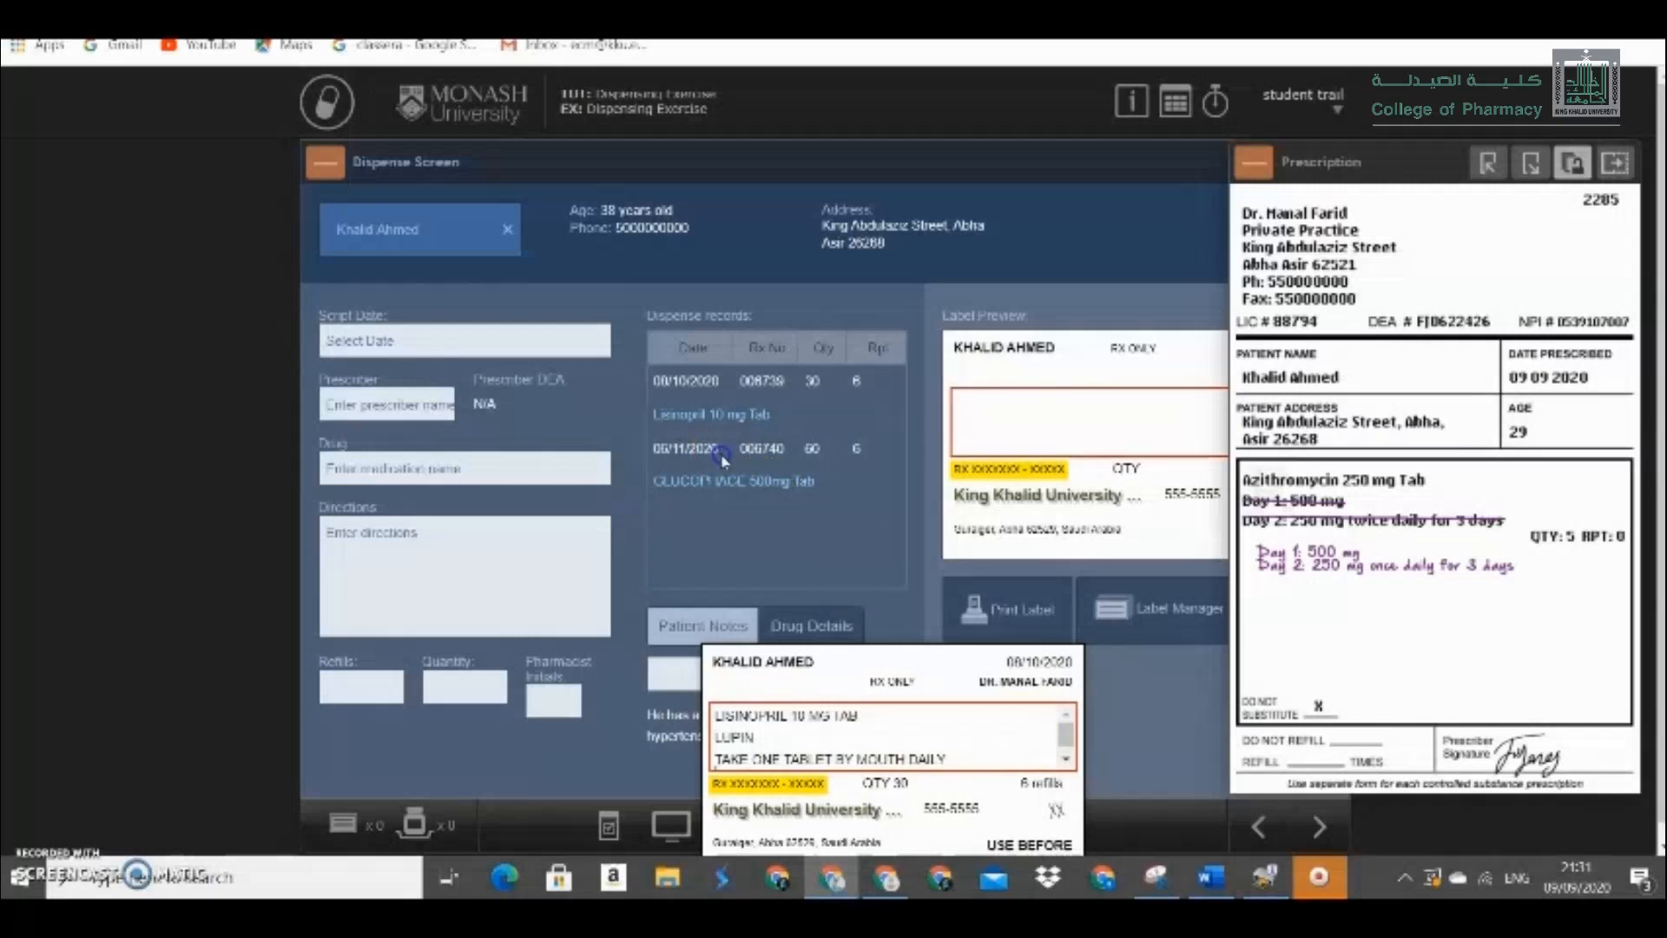
left_click(1065, 757)
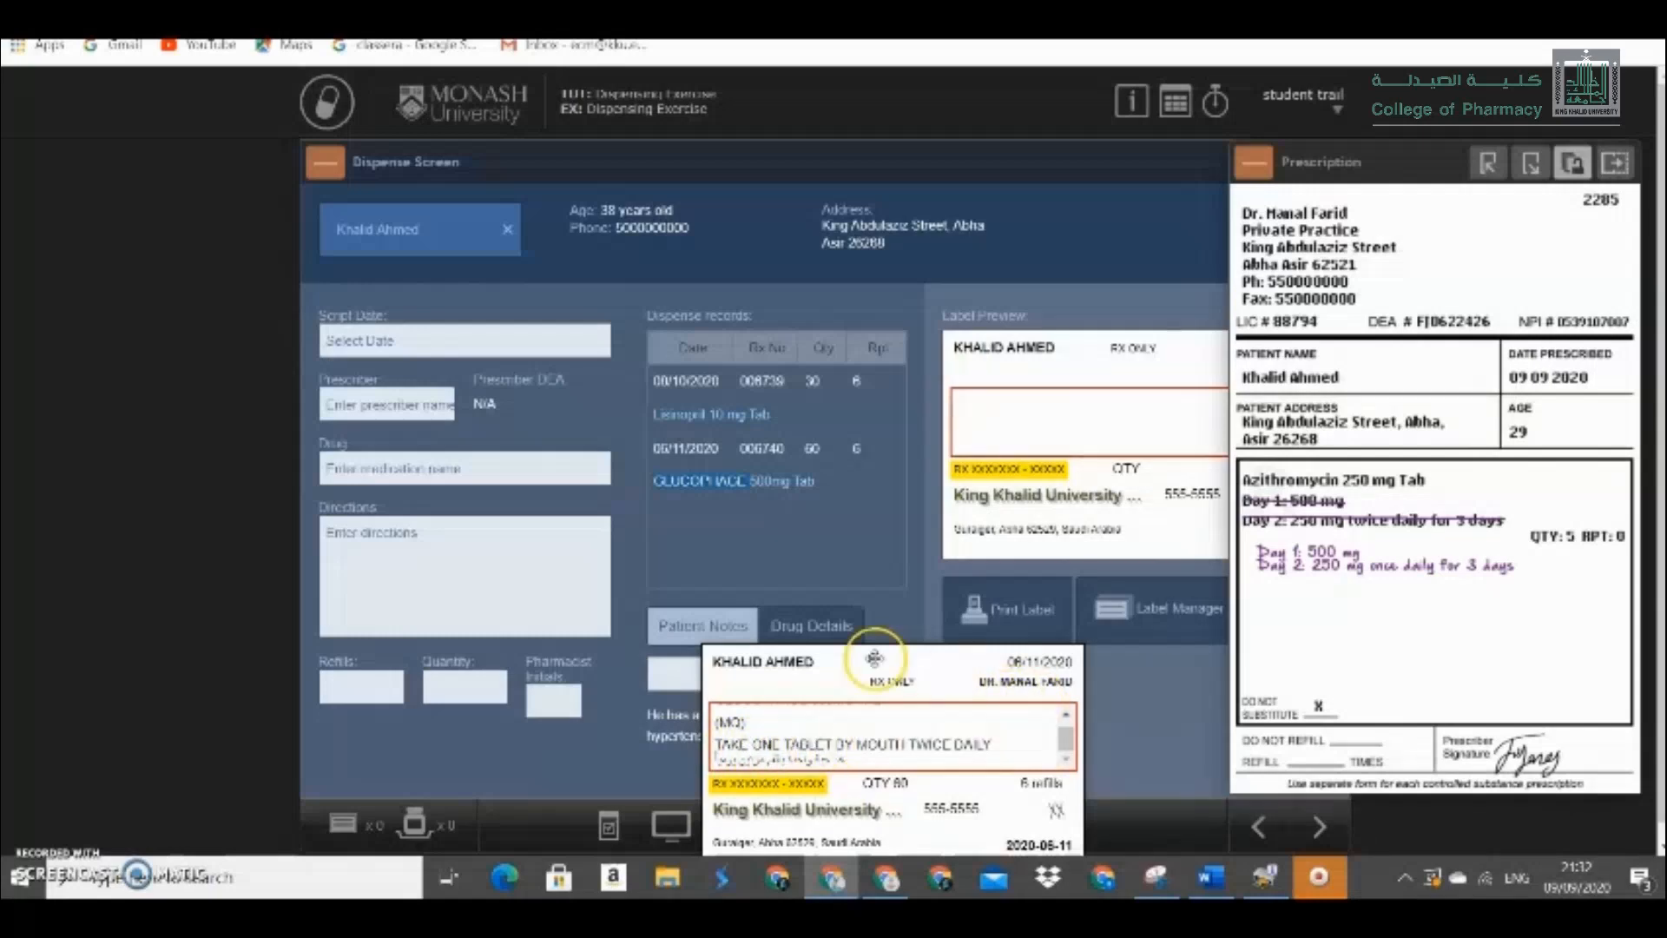
left_click(720, 624)
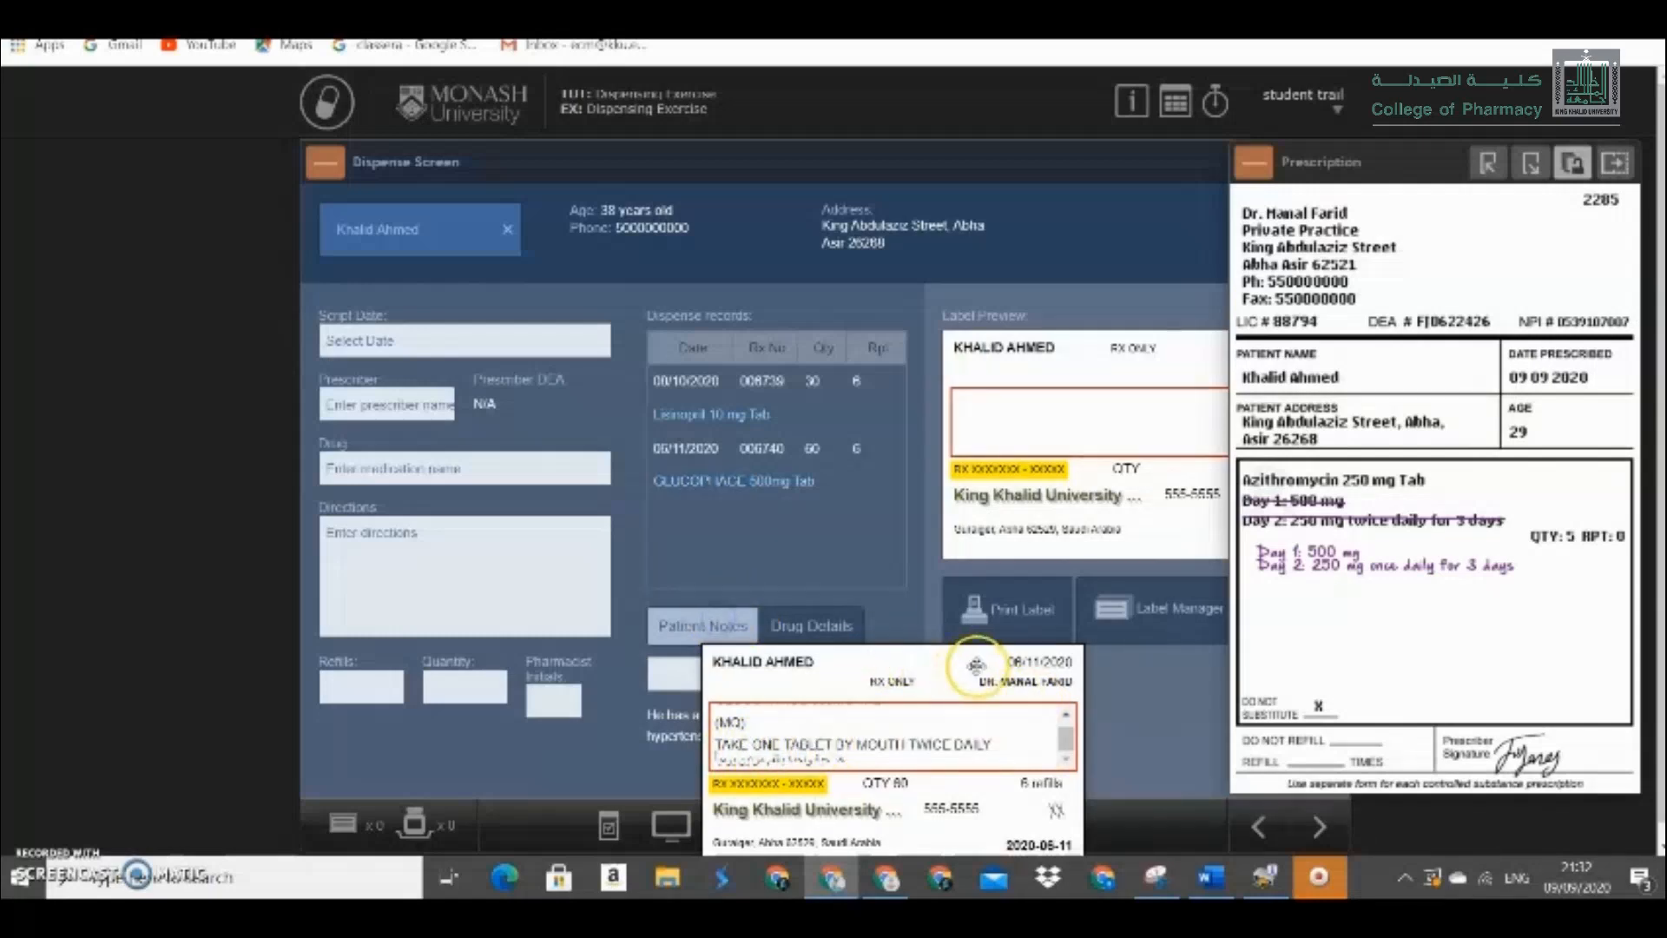
left_click_drag(975, 663, 918, 280)
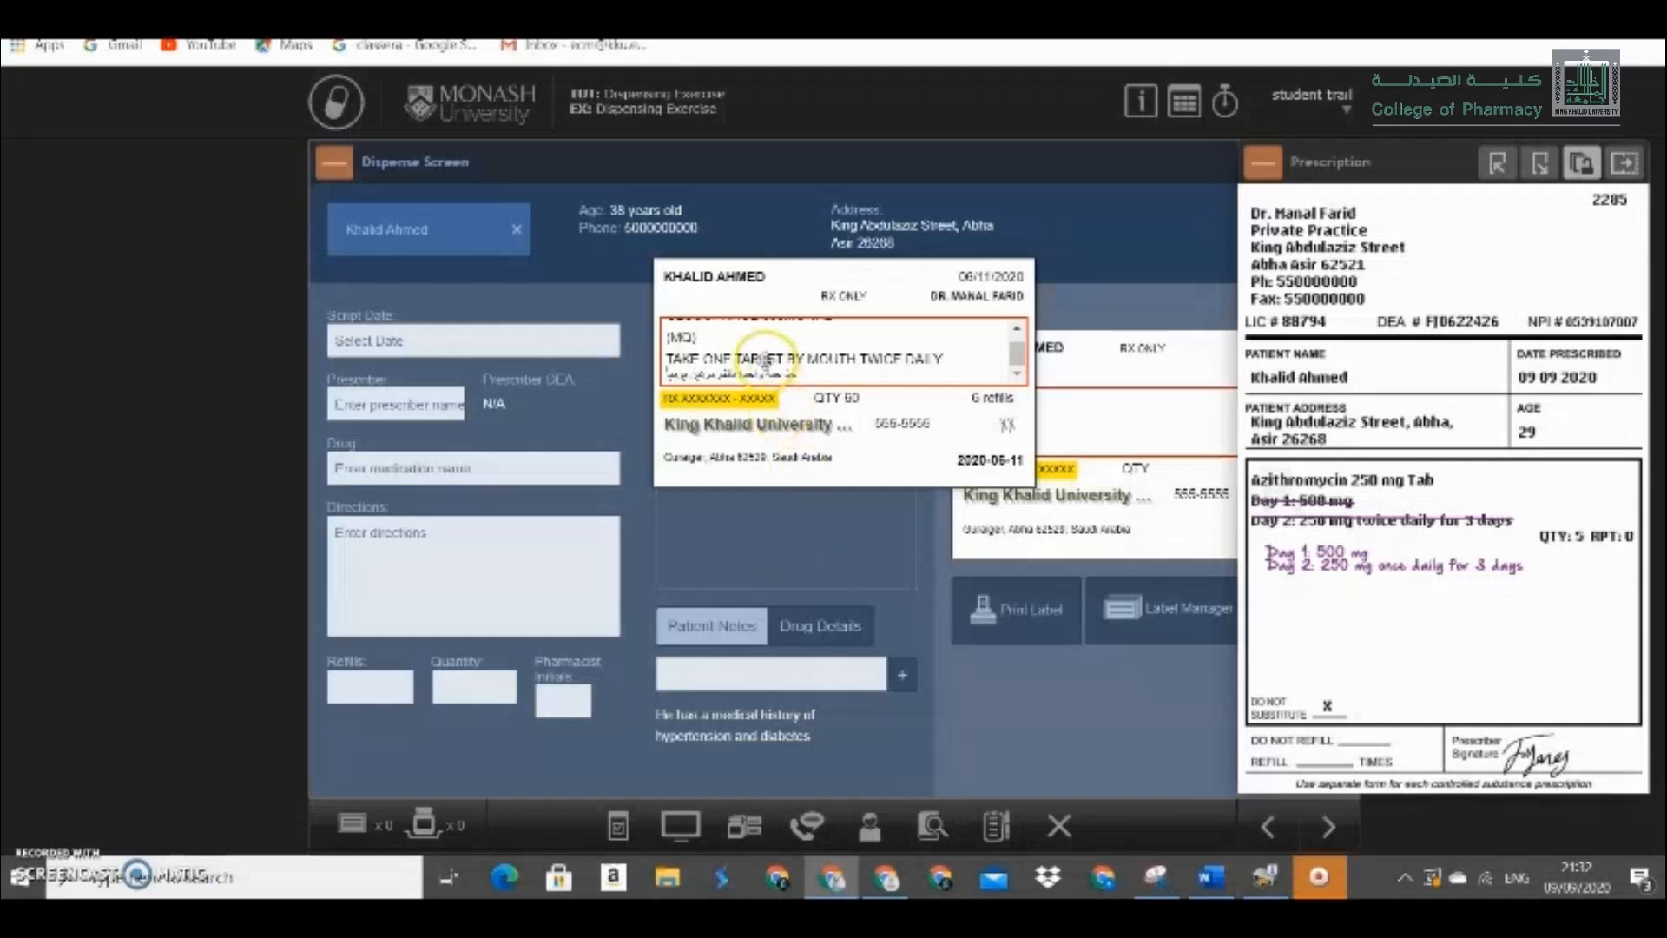
left_click_drag(758, 297, 1165, 633)
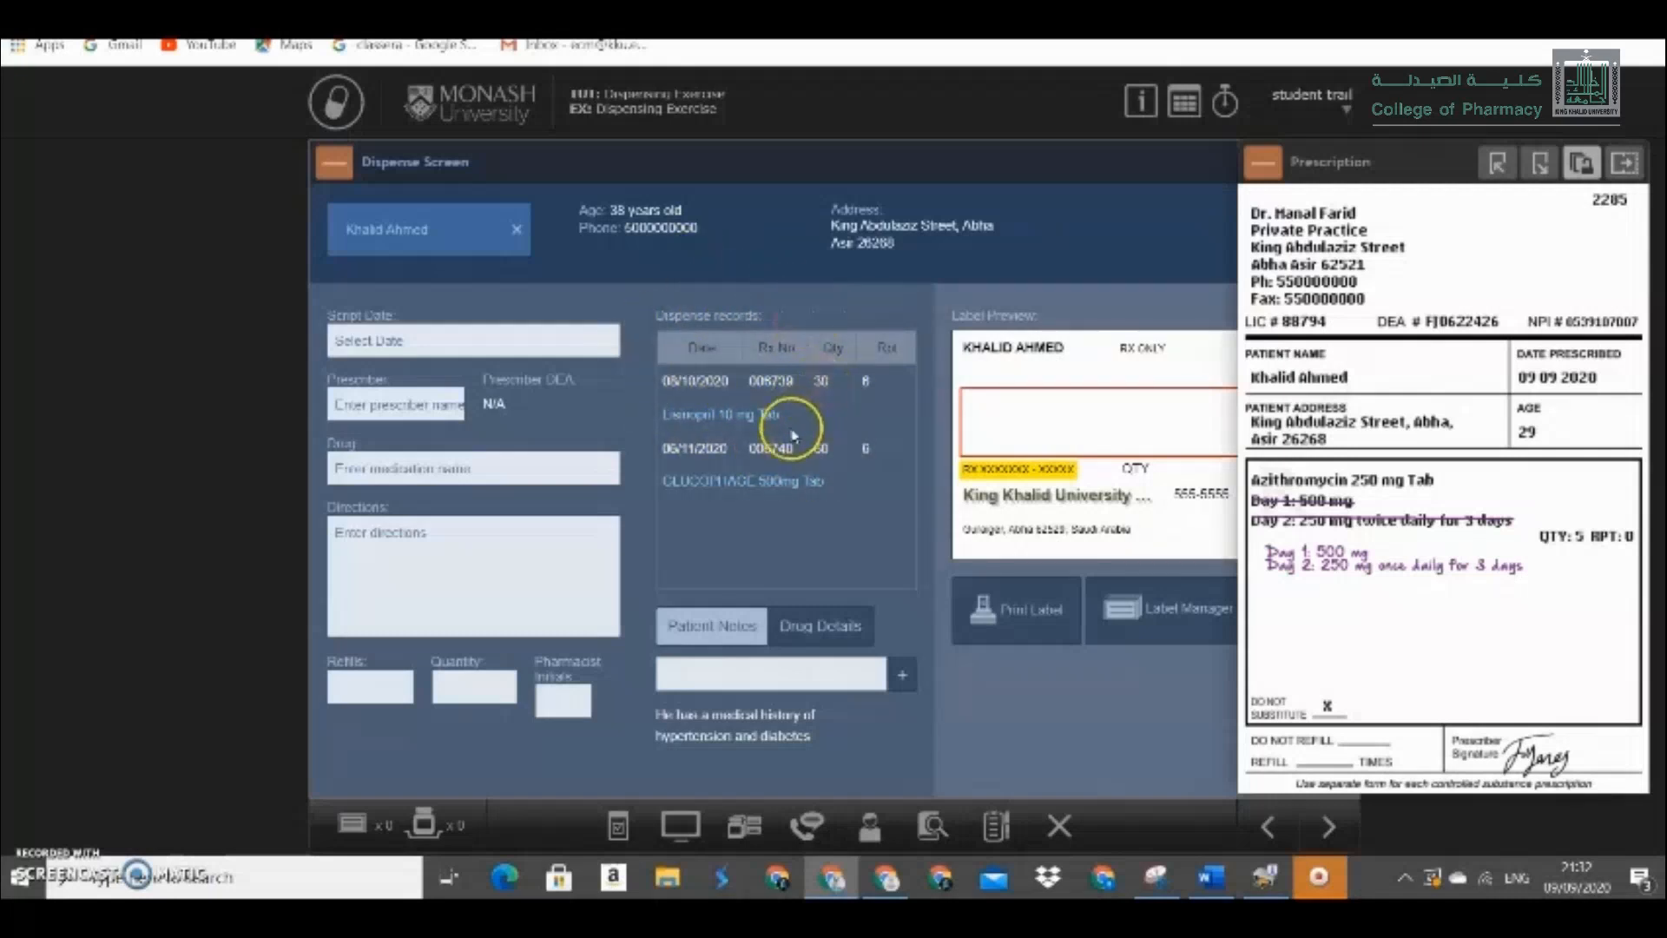
Set the script date to 09/09/2020 and find and select the prescriber named on the prescription.
left_click(392, 337)
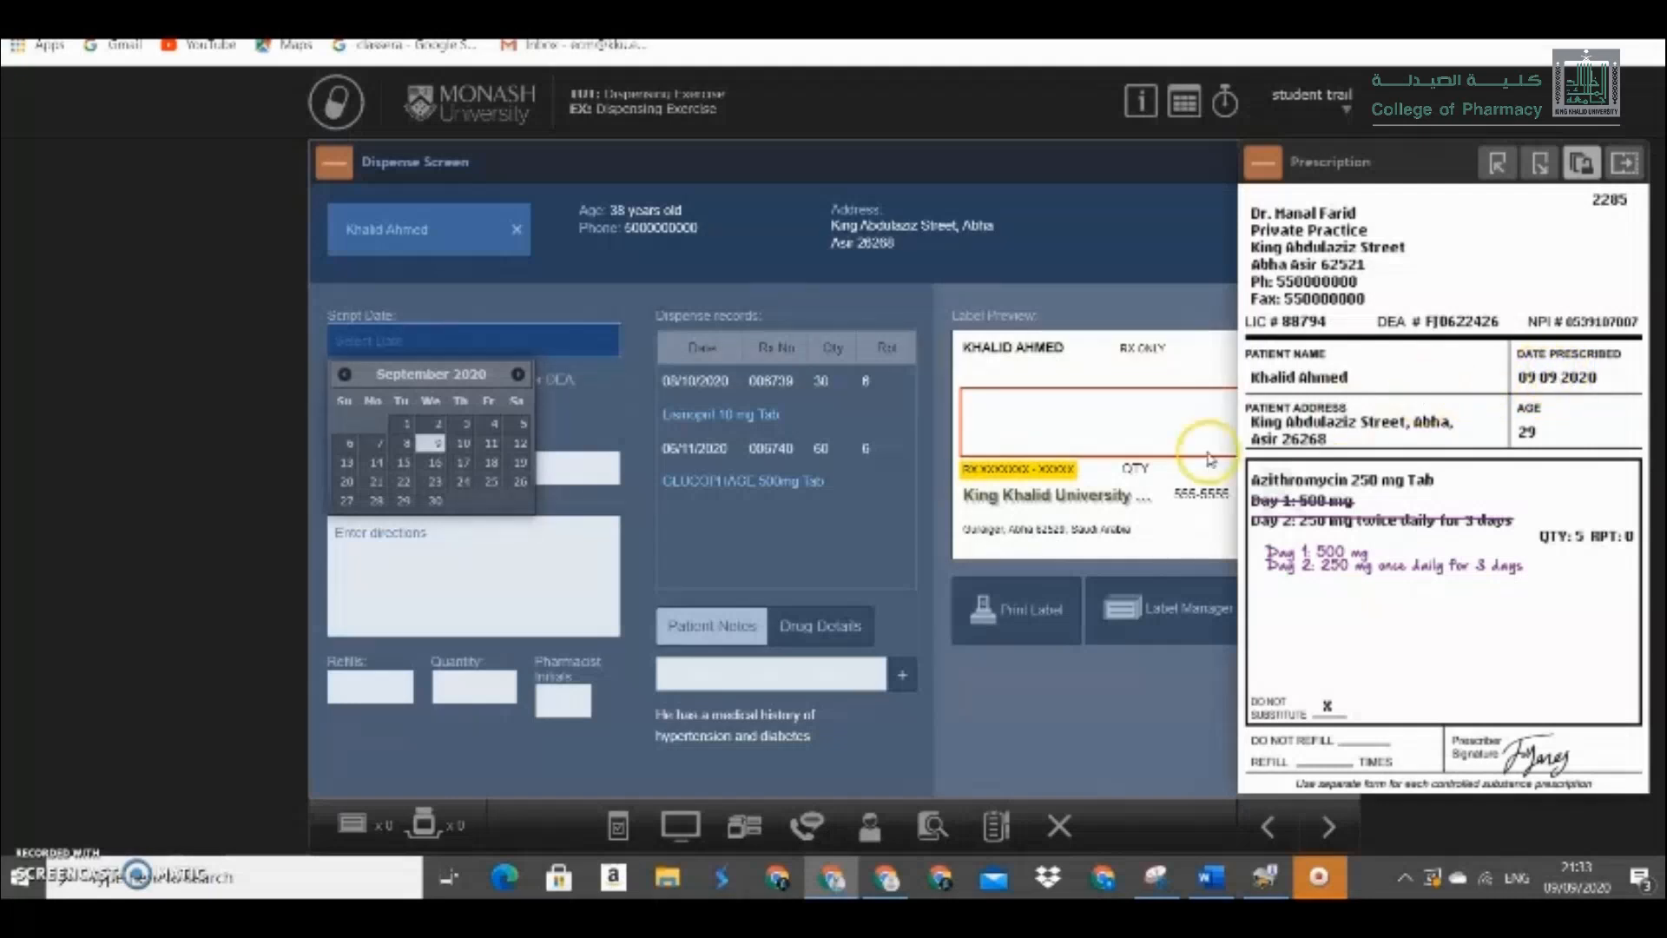
left_click(435, 444)
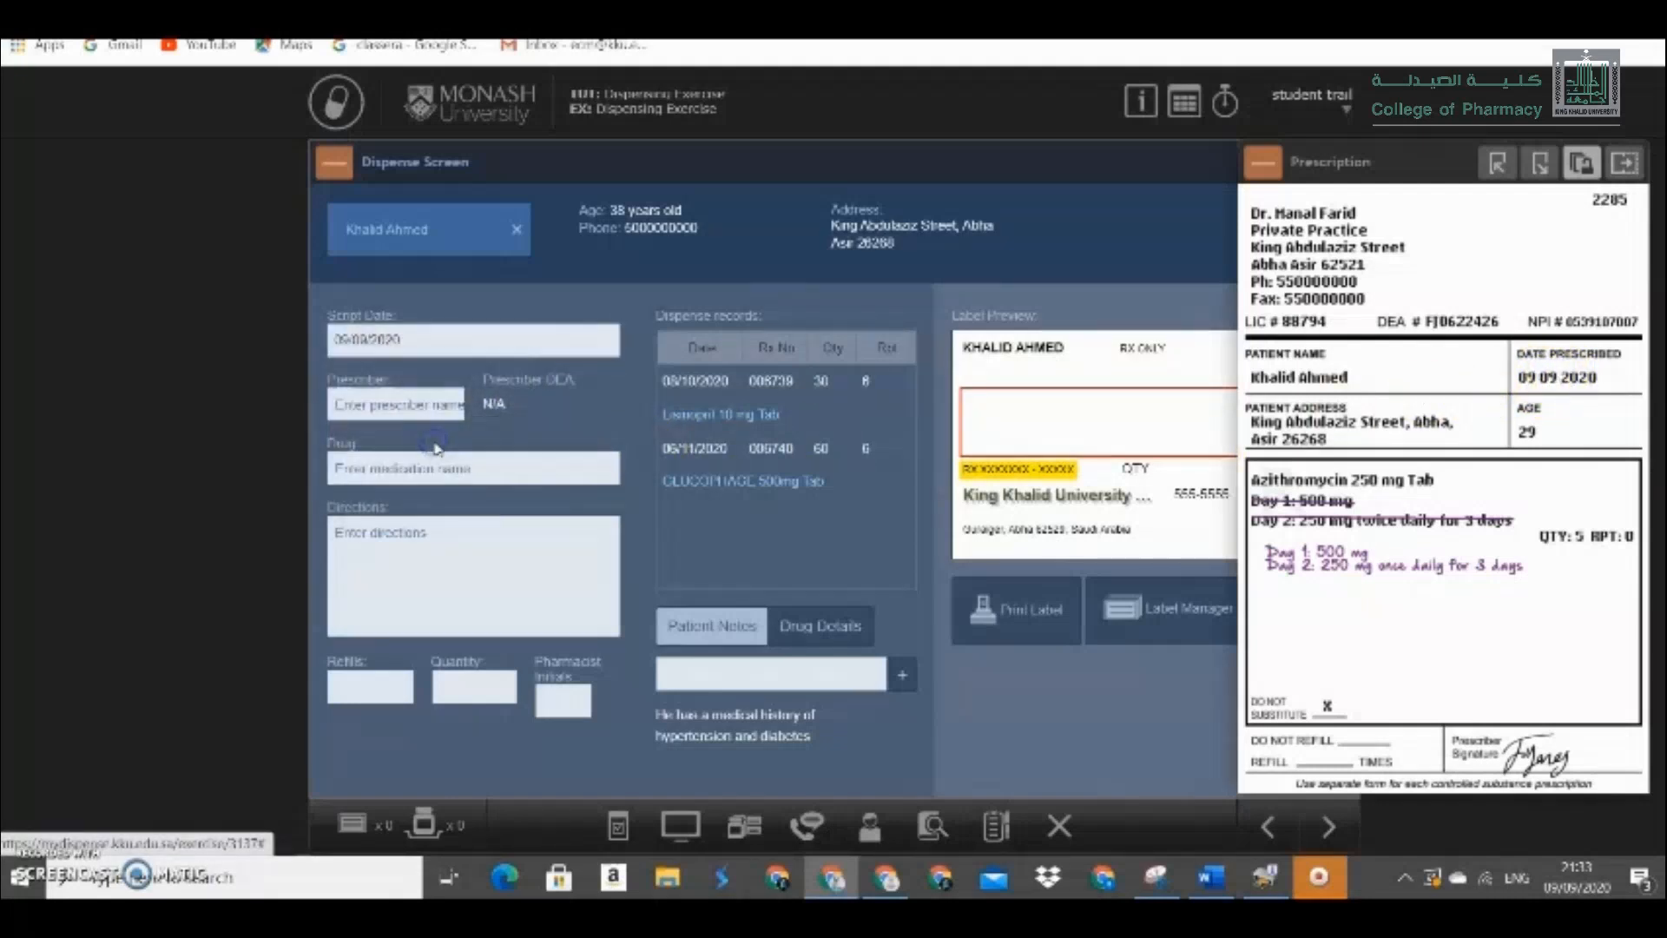
left_click(386, 406)
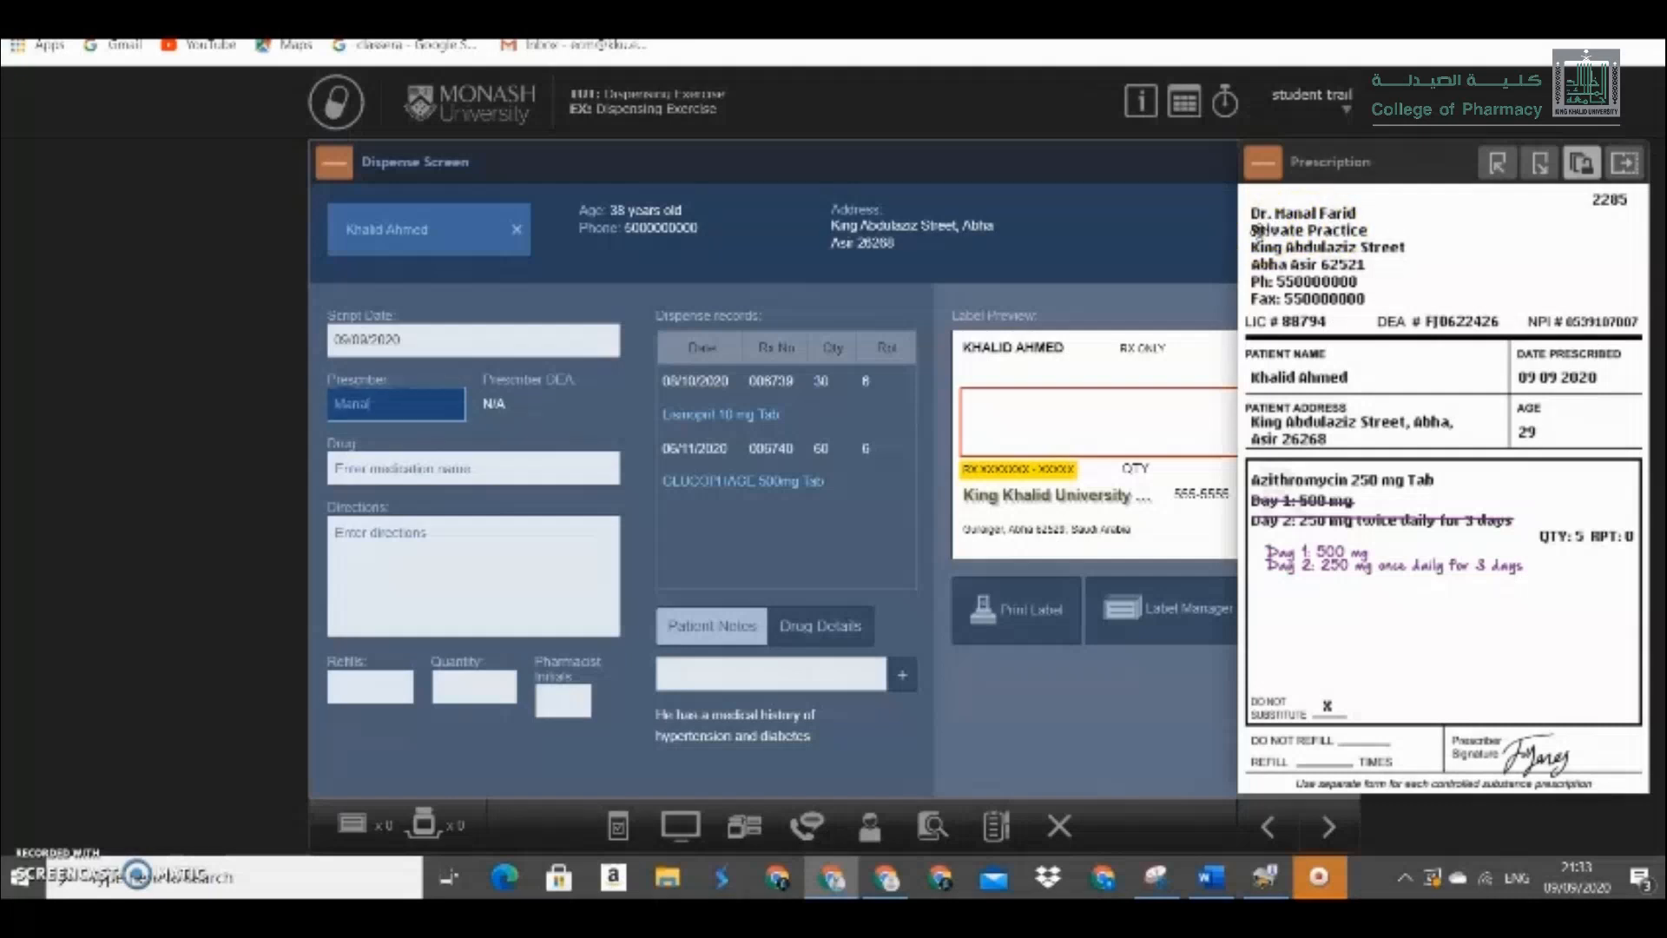
key("Return")
left_click(1248, 198)
left_click(631, 330)
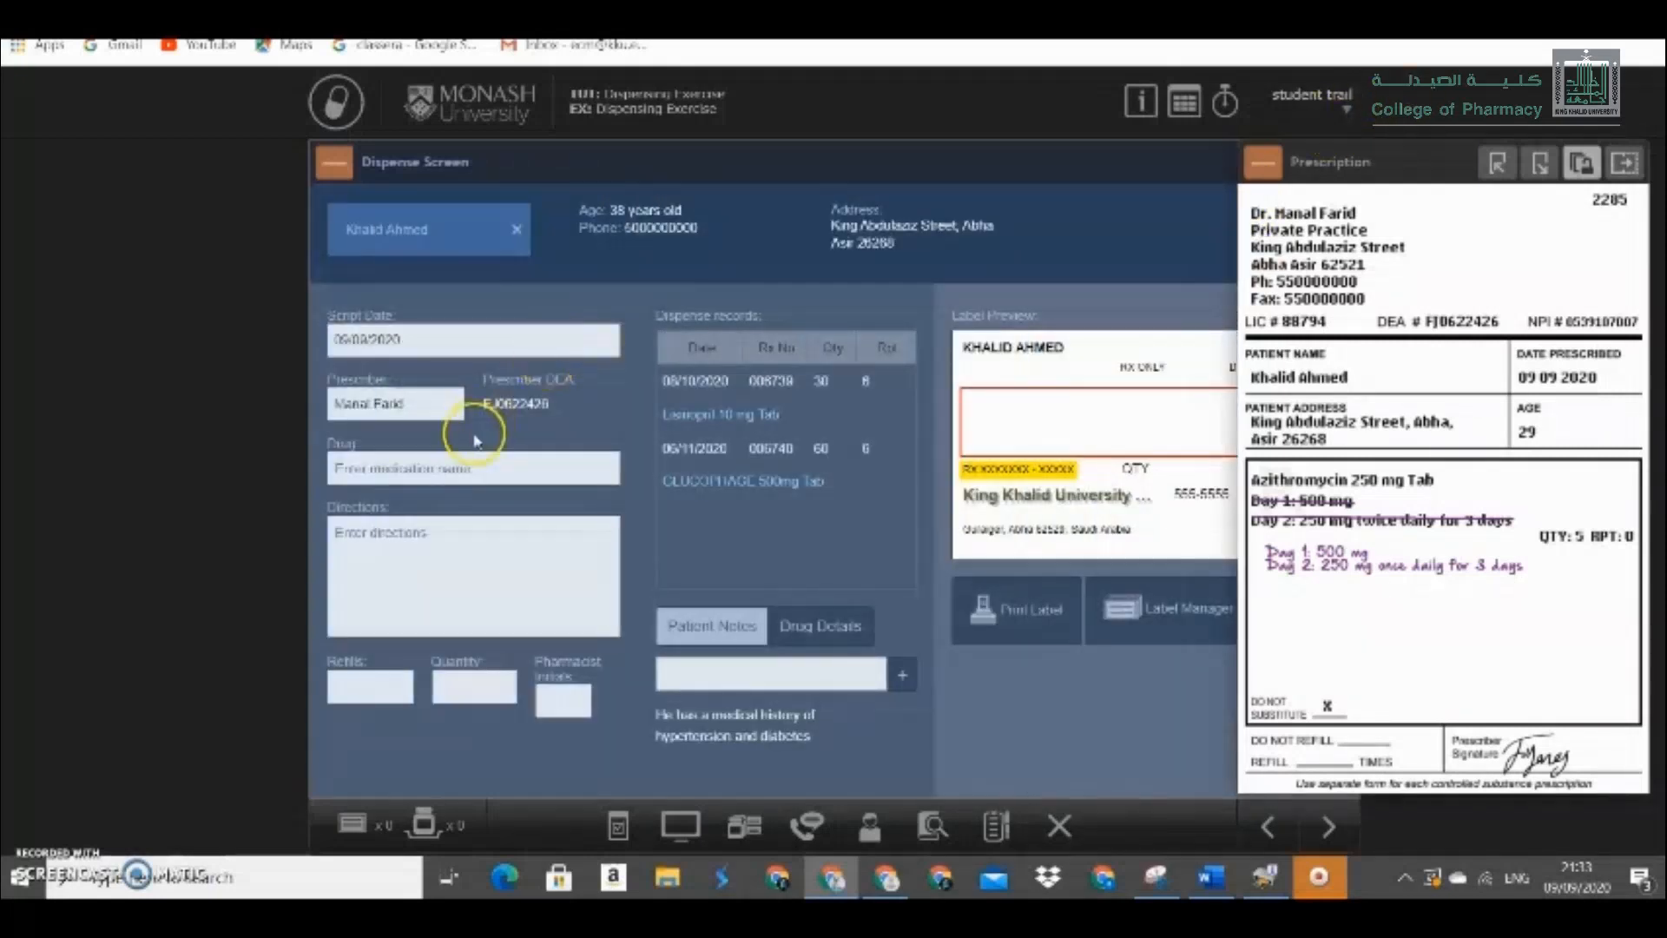
Search the medications for Azithromycin and choose the first generic Azithromycin 250 mg Tab as the drug.
left_click(451, 467)
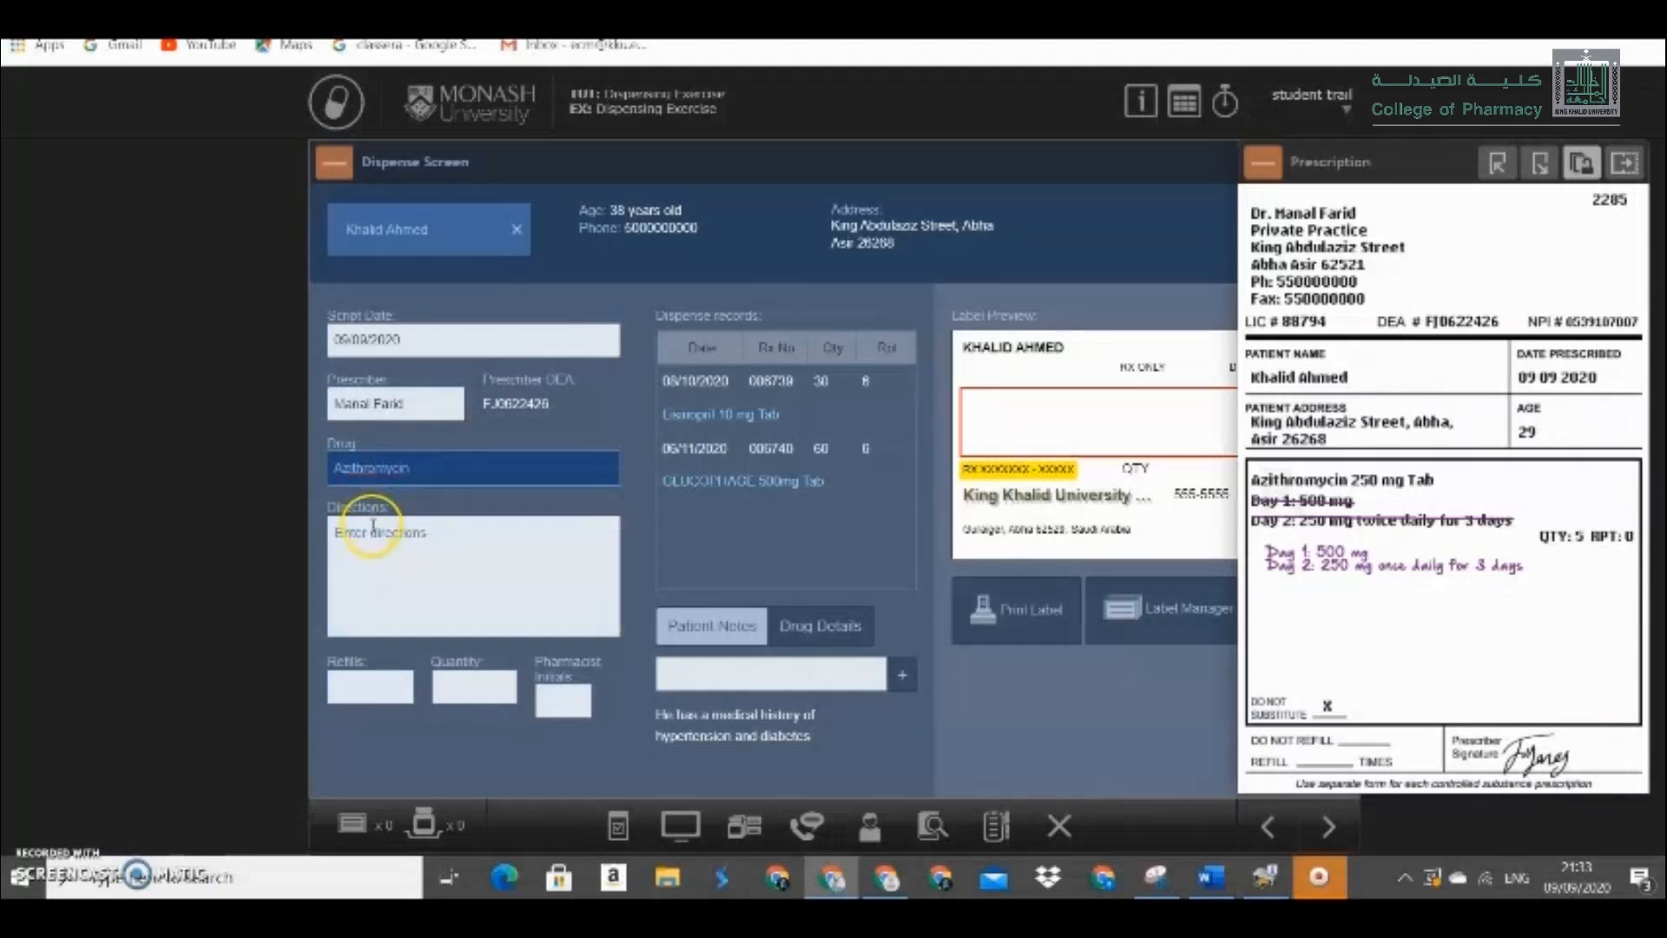
key("Return")
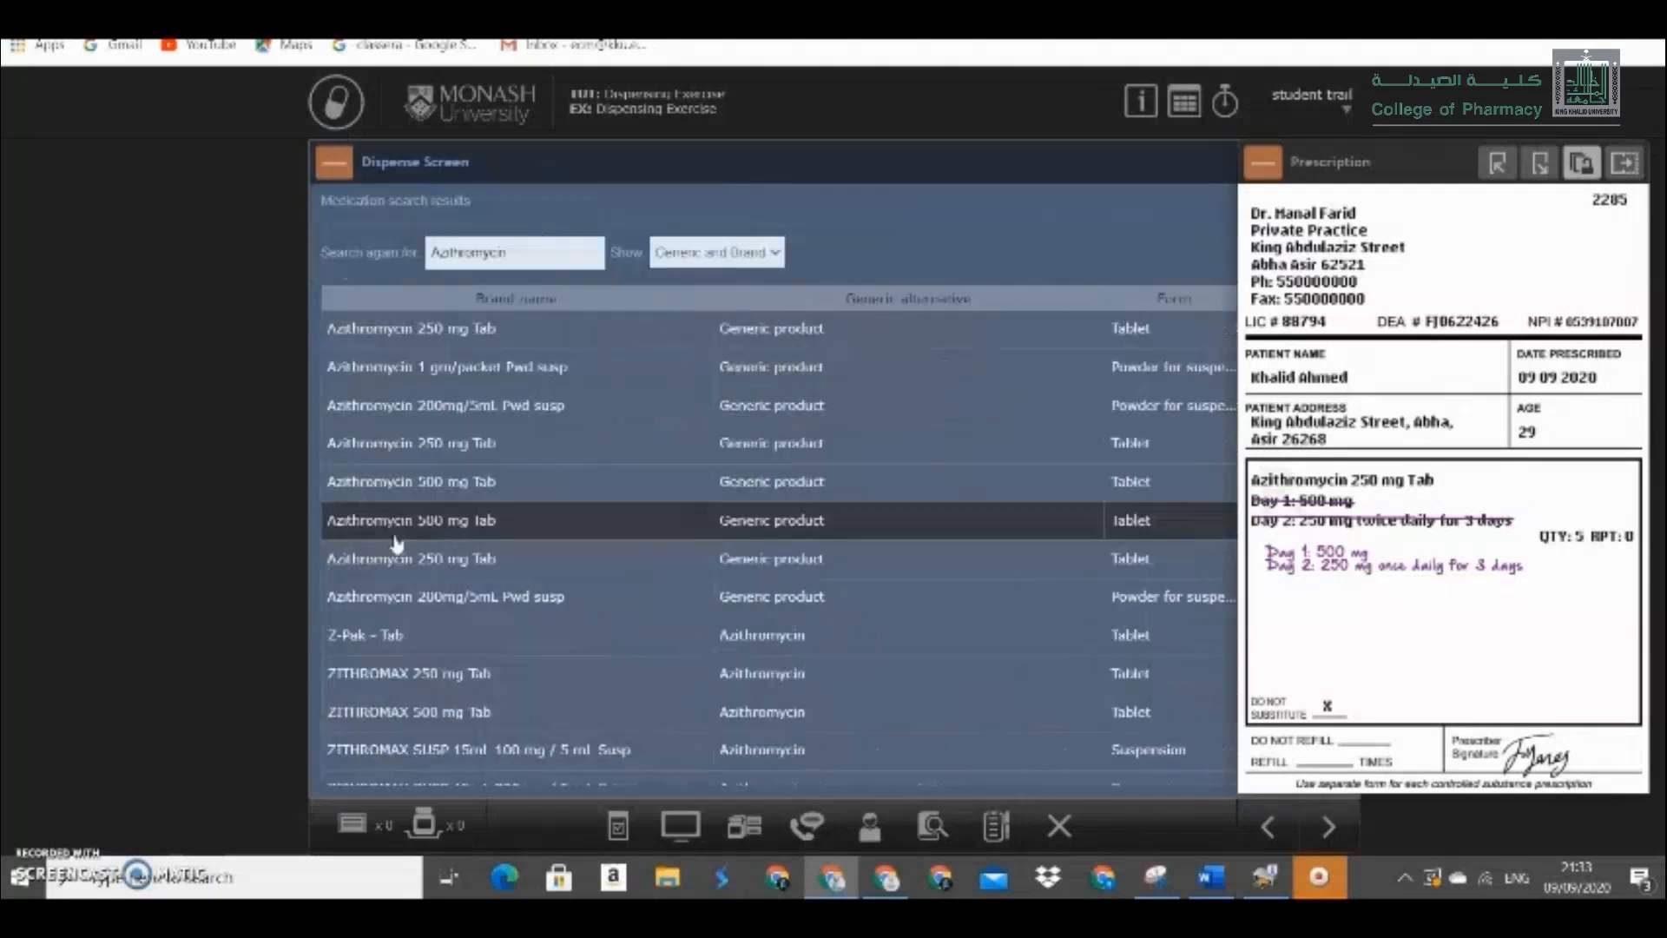
left_click(467, 330)
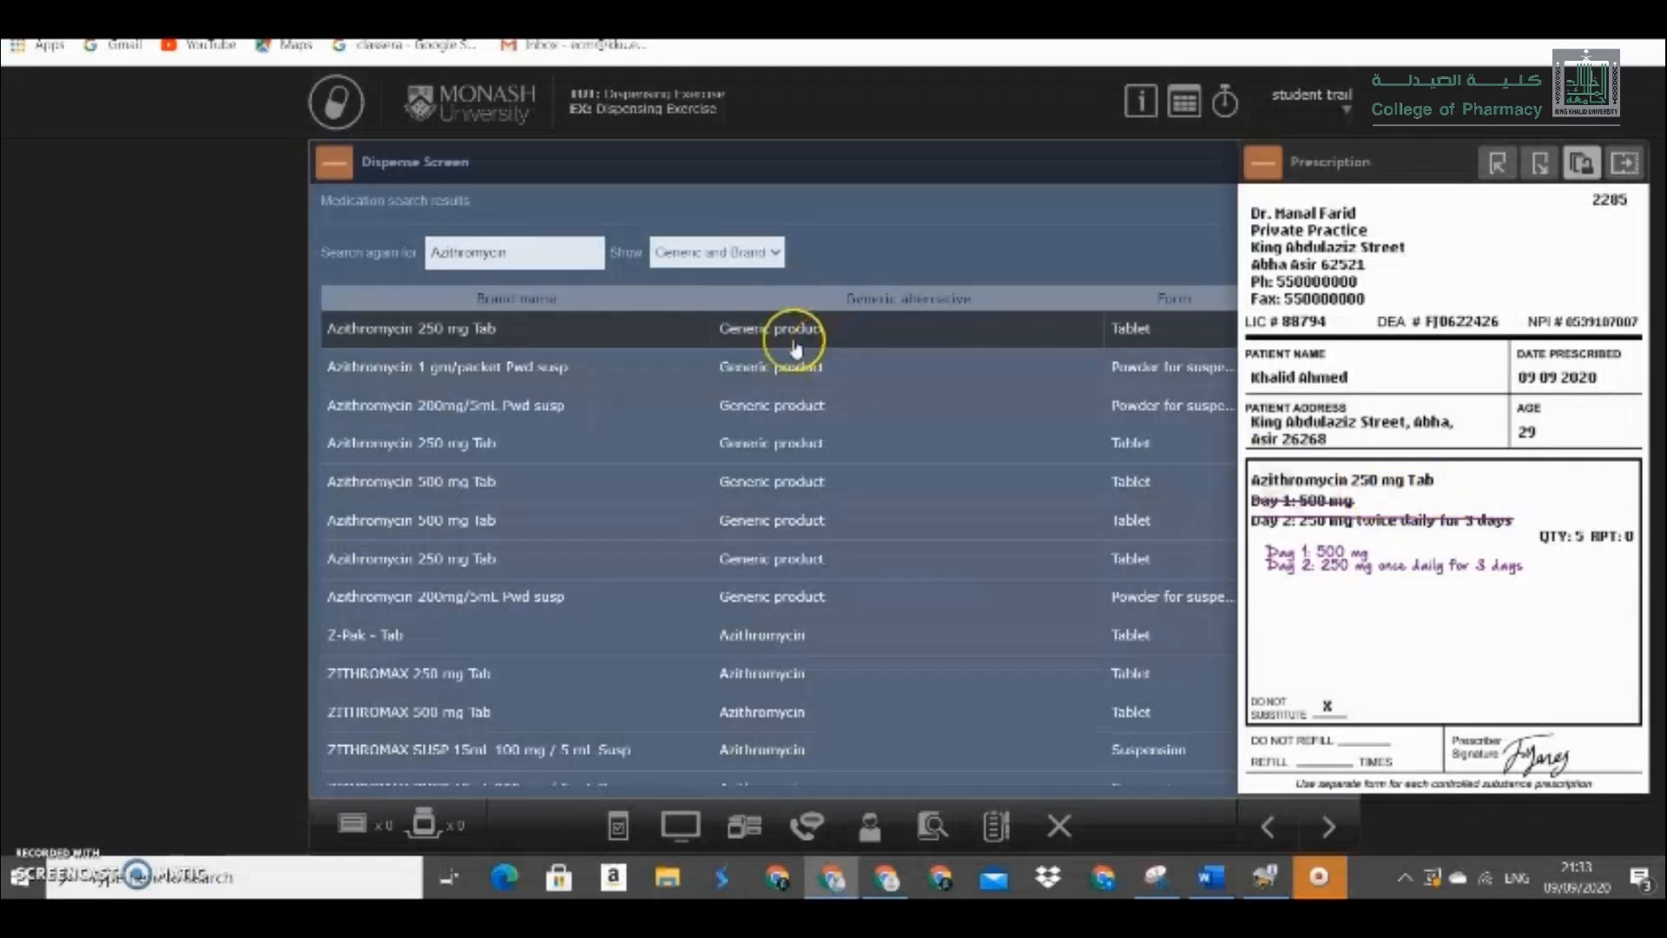
left_click(467, 330)
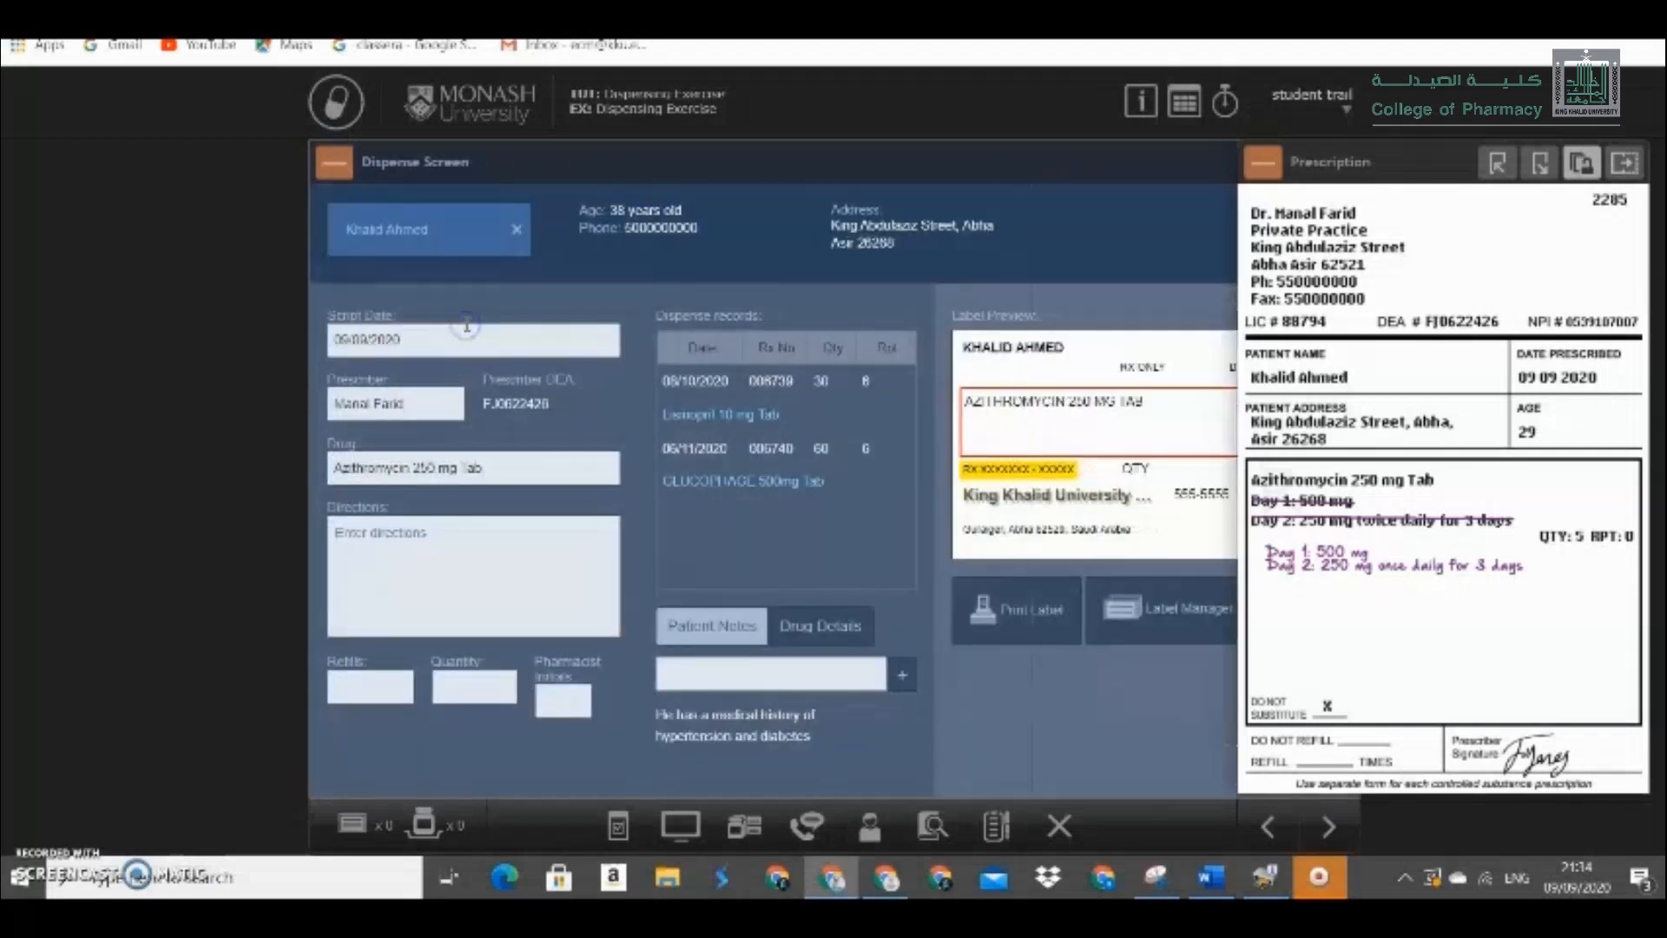
left_click(385, 533)
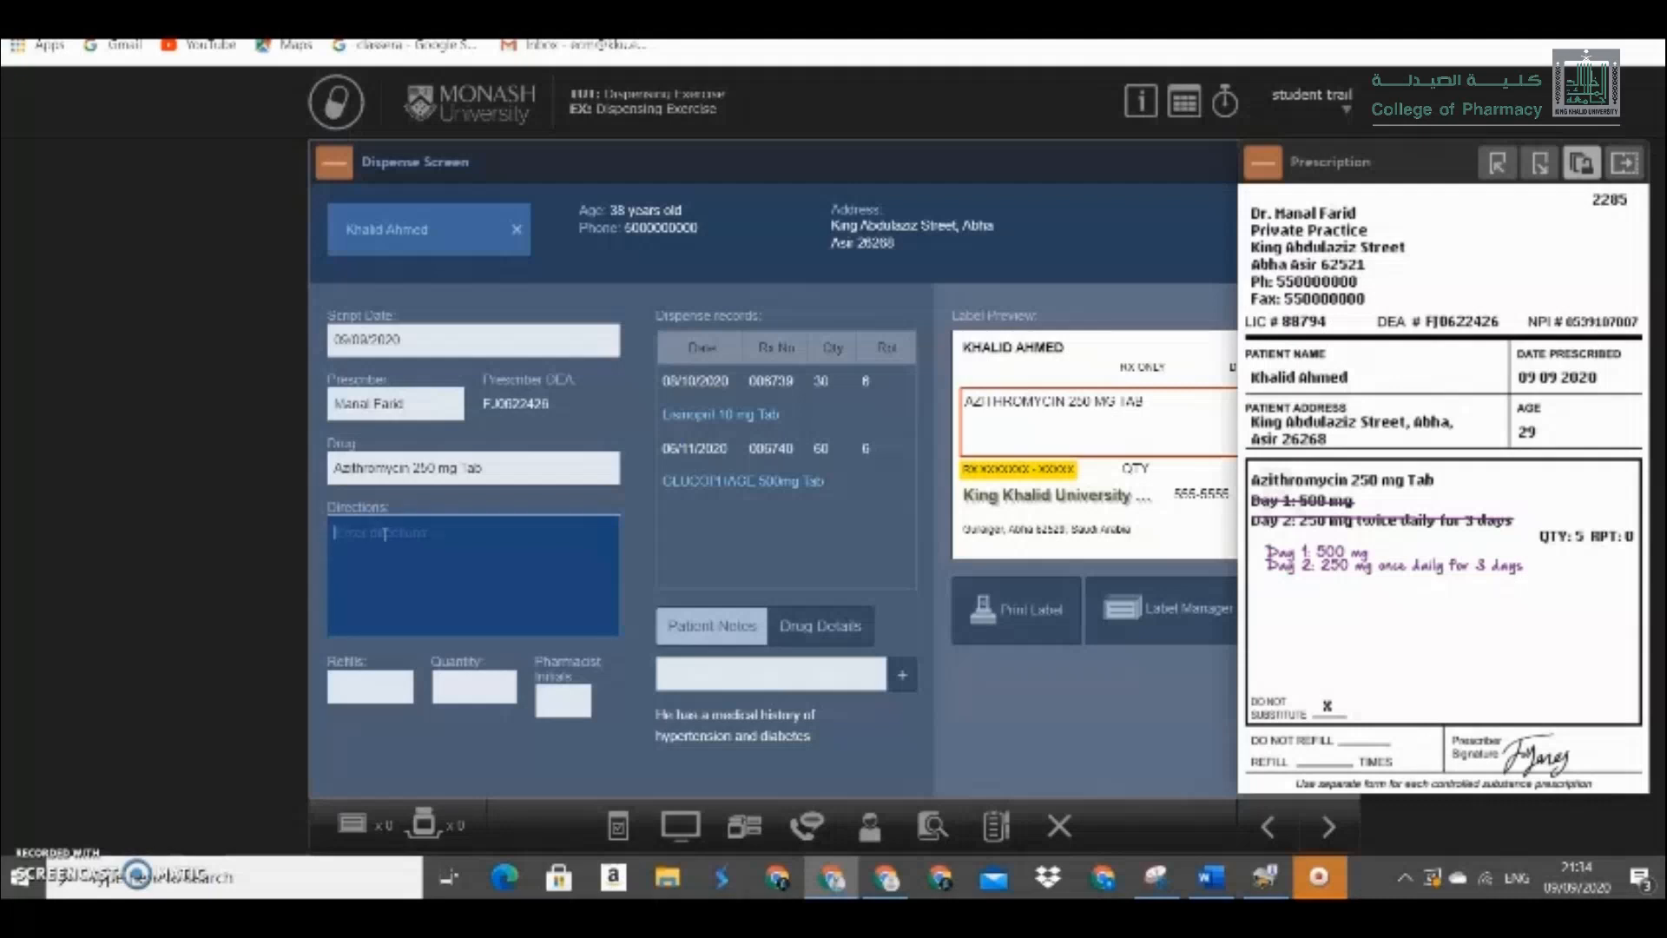
type("Ta")
type("ake")
type("1 table")
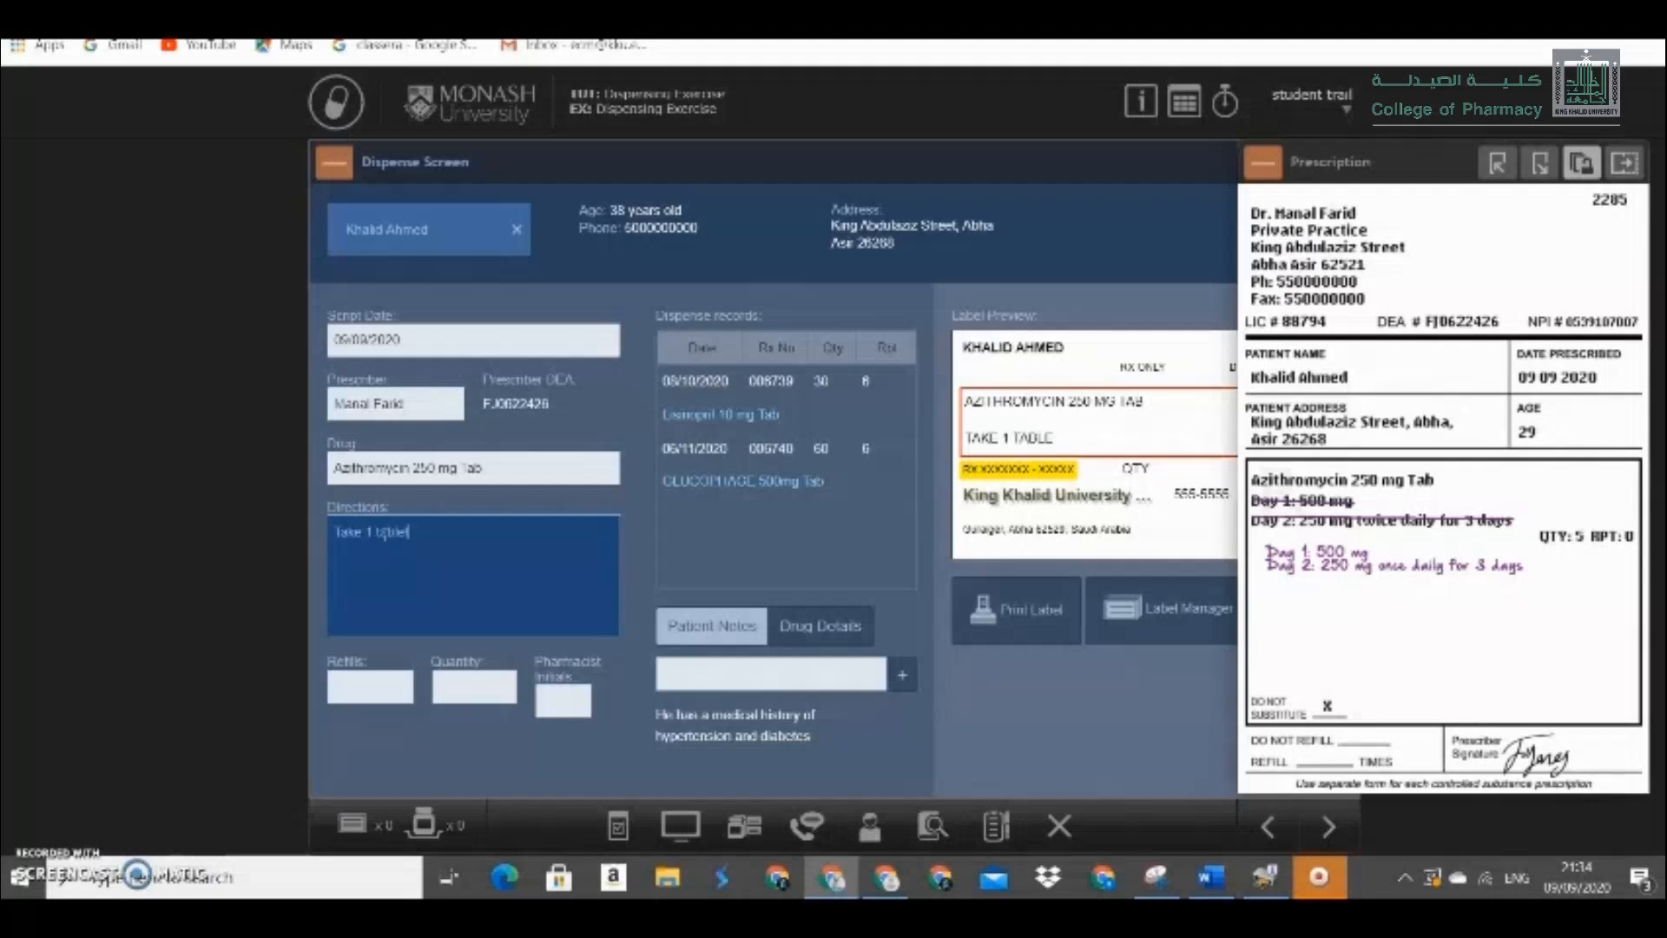
type("t by mouth on first")
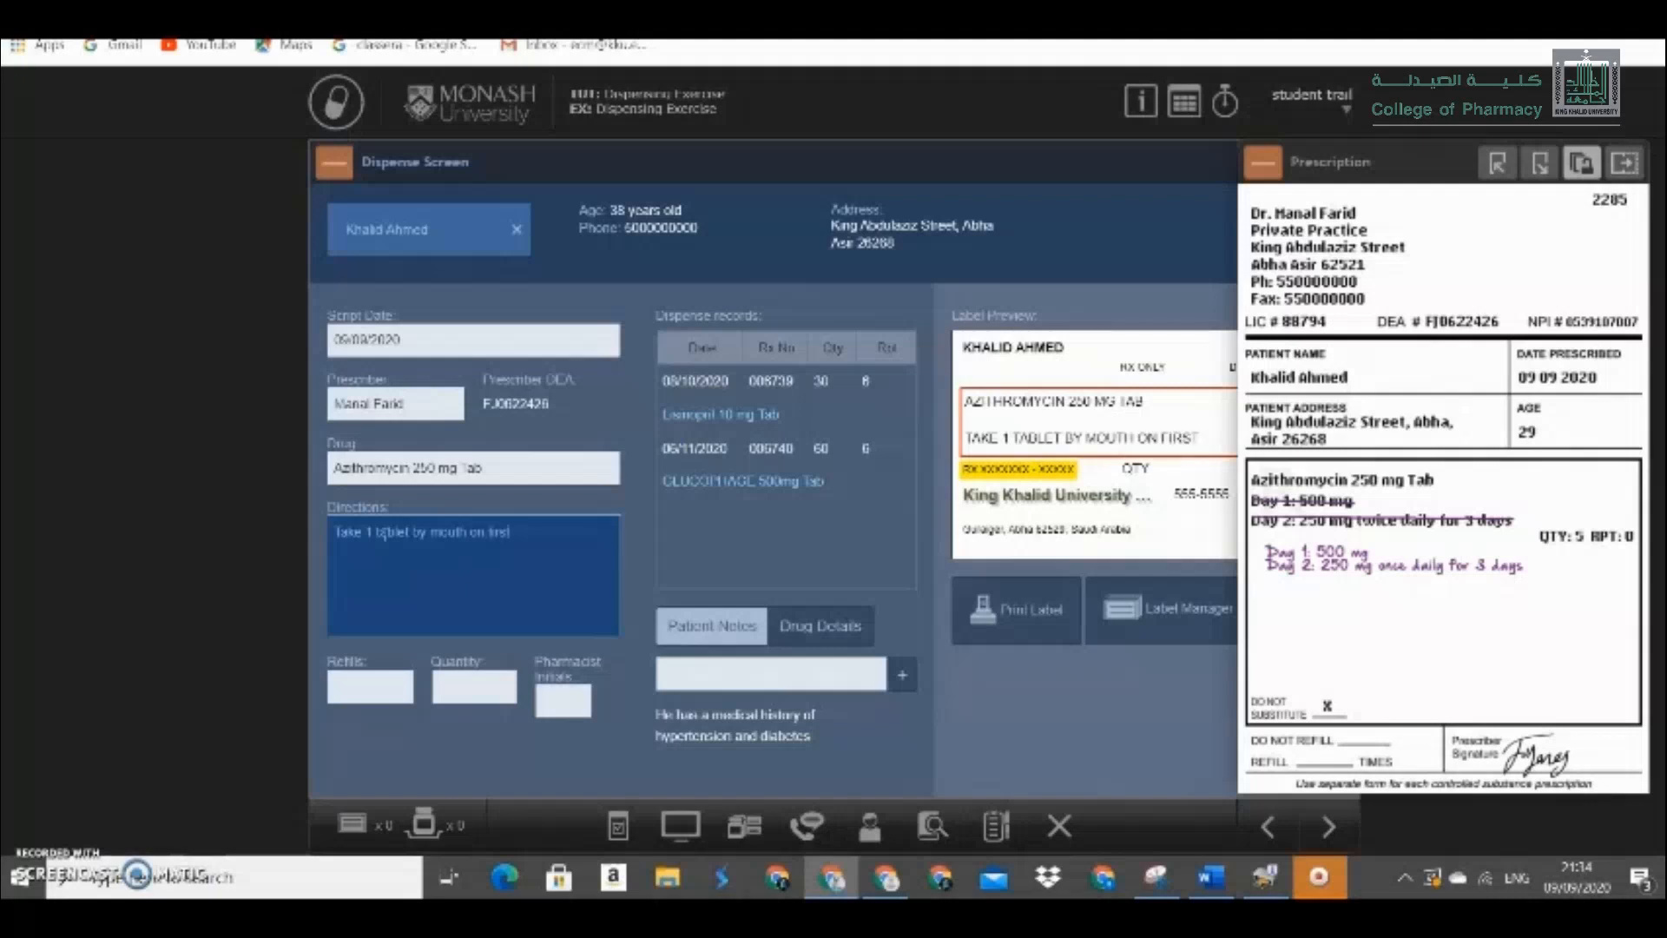
type(" day fo")
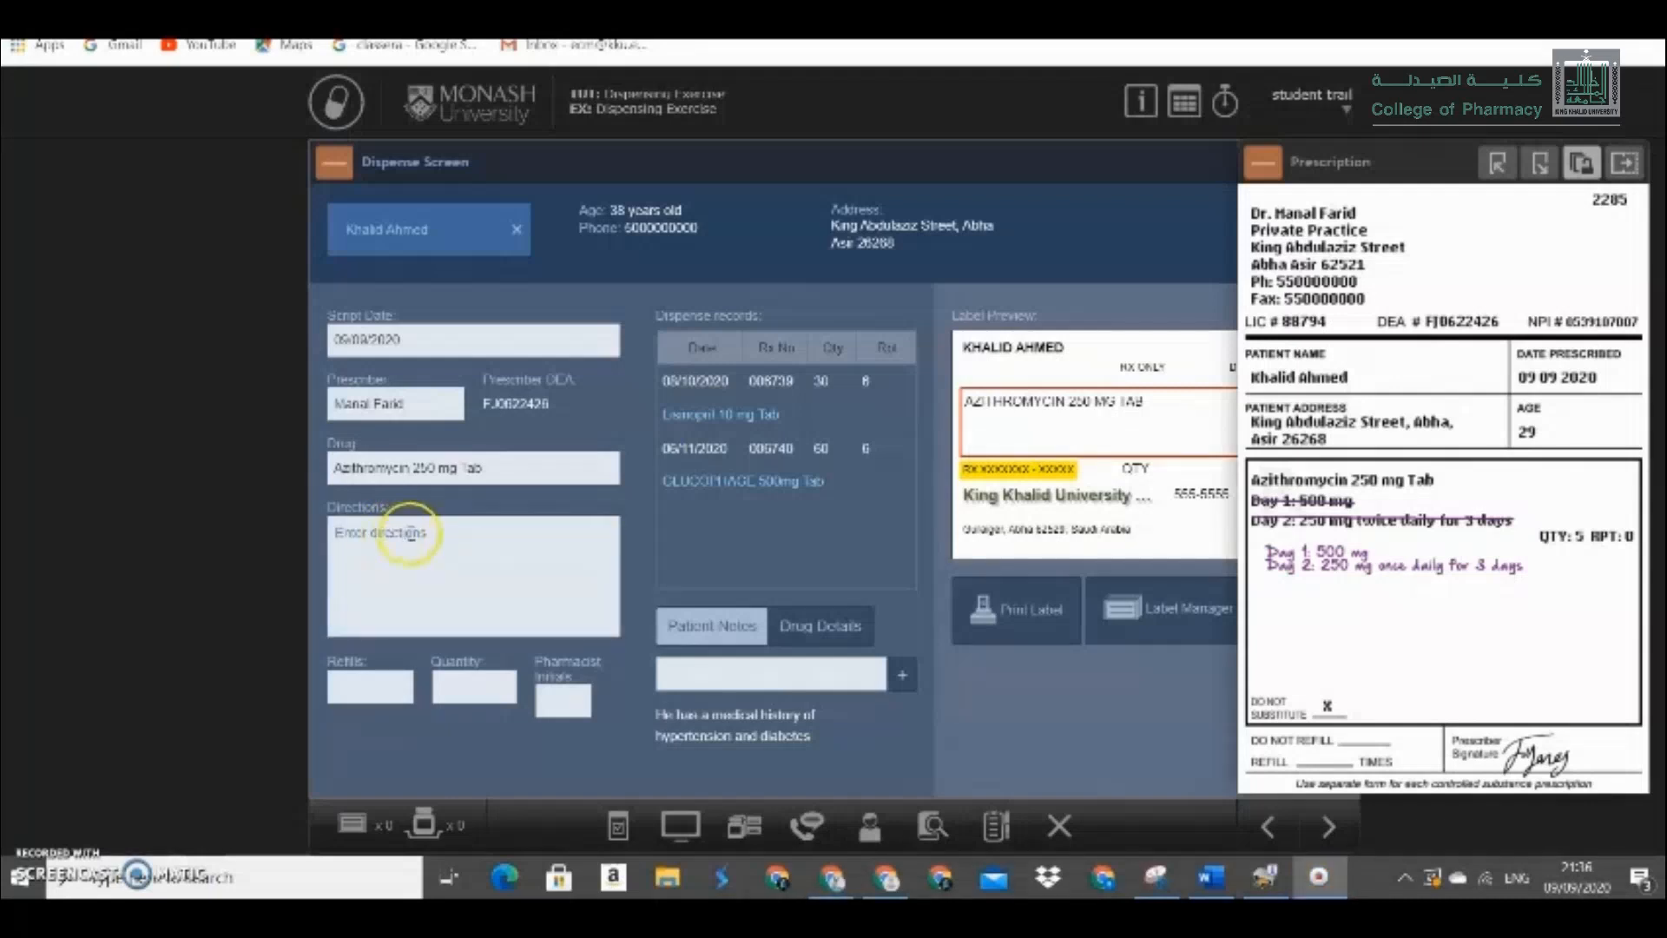
Enter the directions "Take two tablets by mouth on the first day, then one tablet daily for the following 3 days" with an Arabic translation beneath.
left_click(436, 533)
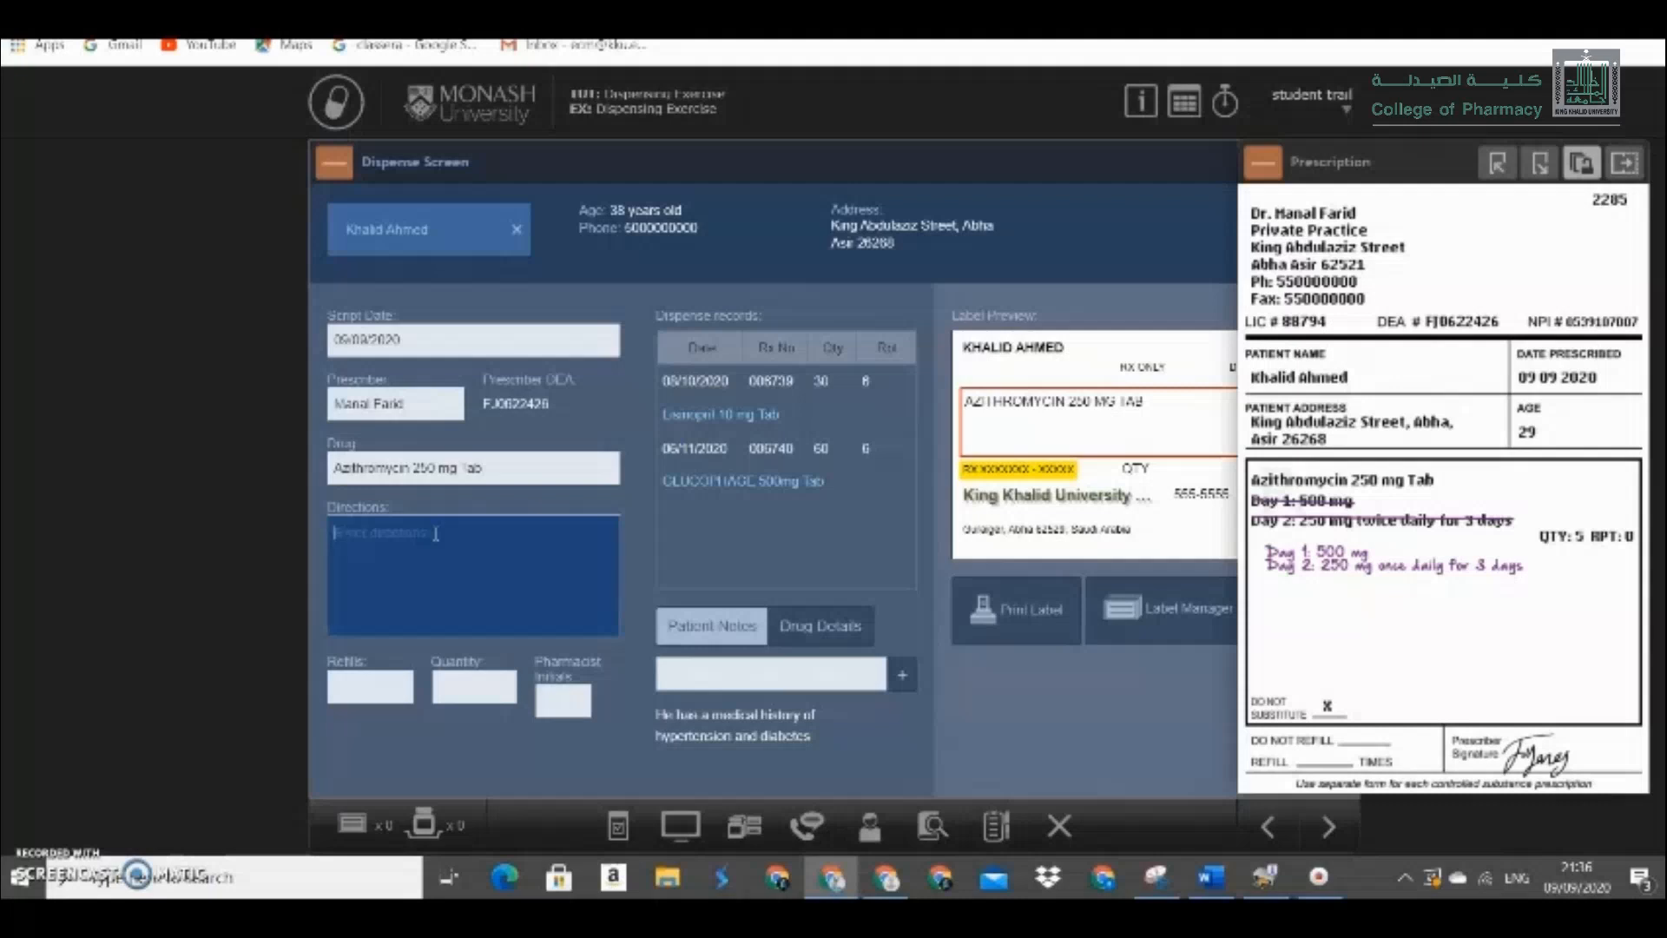
type("Take two tablets by mouth on the first day, then one tablet daily for the following 3 days")
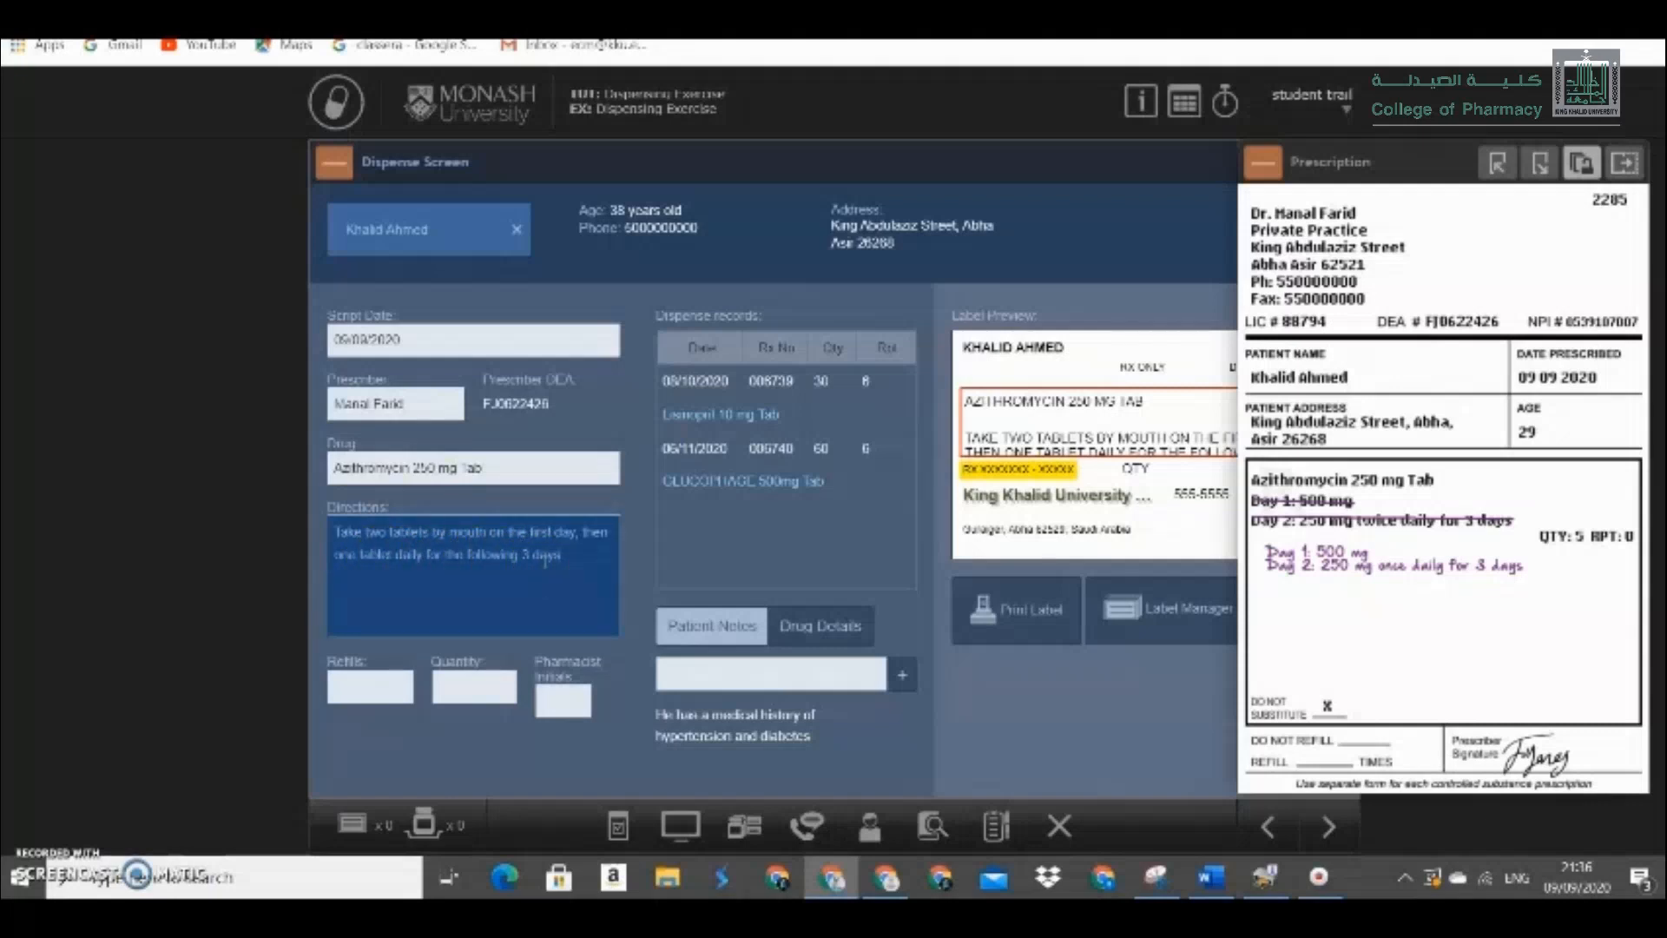
key("Return")
type("خذ حبتين بالفم")
type(" في")
type(" اليوم")
type(" ال")
type("أول")
type(" ثم")
type(" قرص")
type(" حبة")
type(" واحدة")
type(" يوميا")
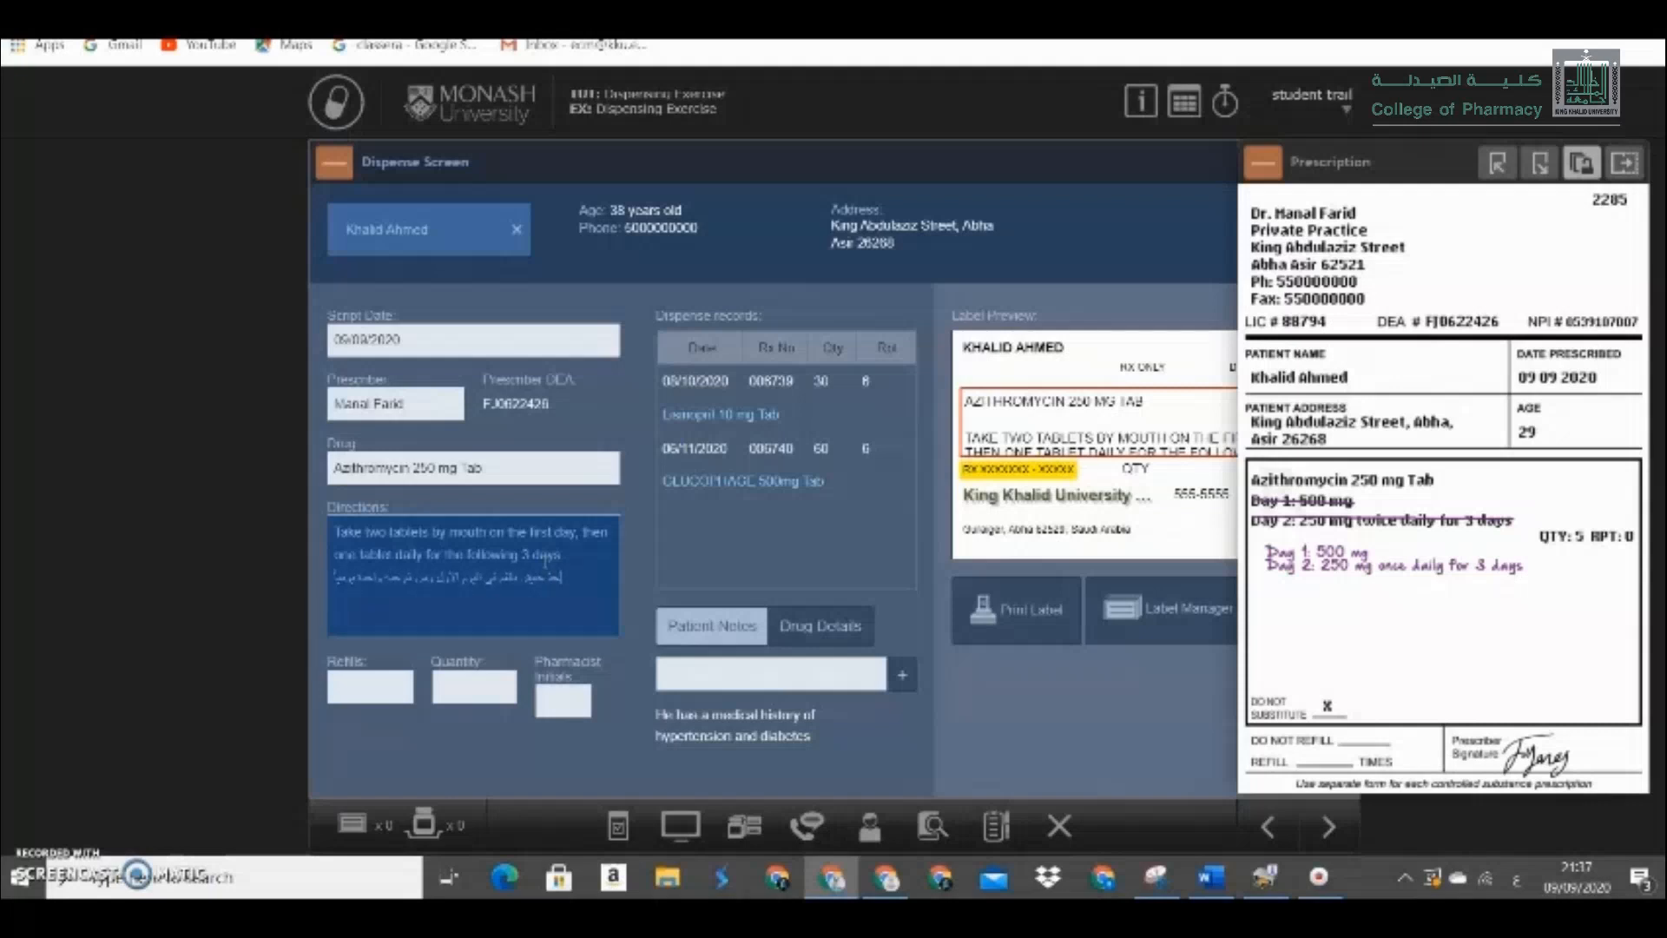
type(" لمدة 3 أيام")
Set the refills to 0 and the quantity to 5, and enter the pharmacist's initials with the English keyboard layout.
left_click(382, 686)
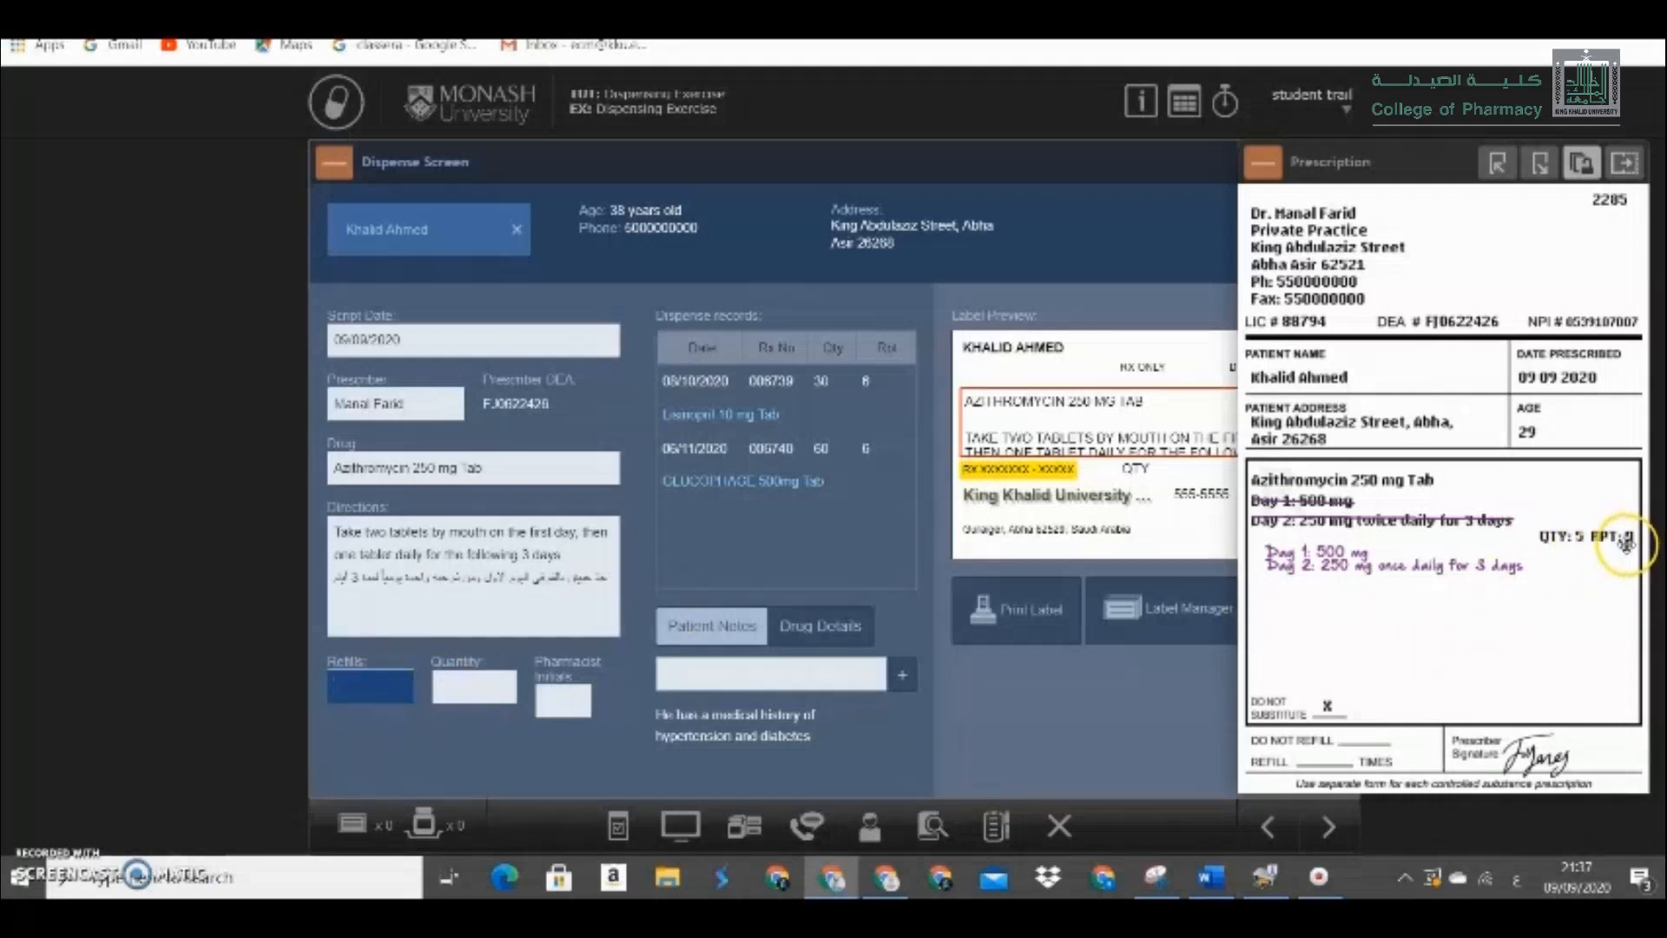
type("0")
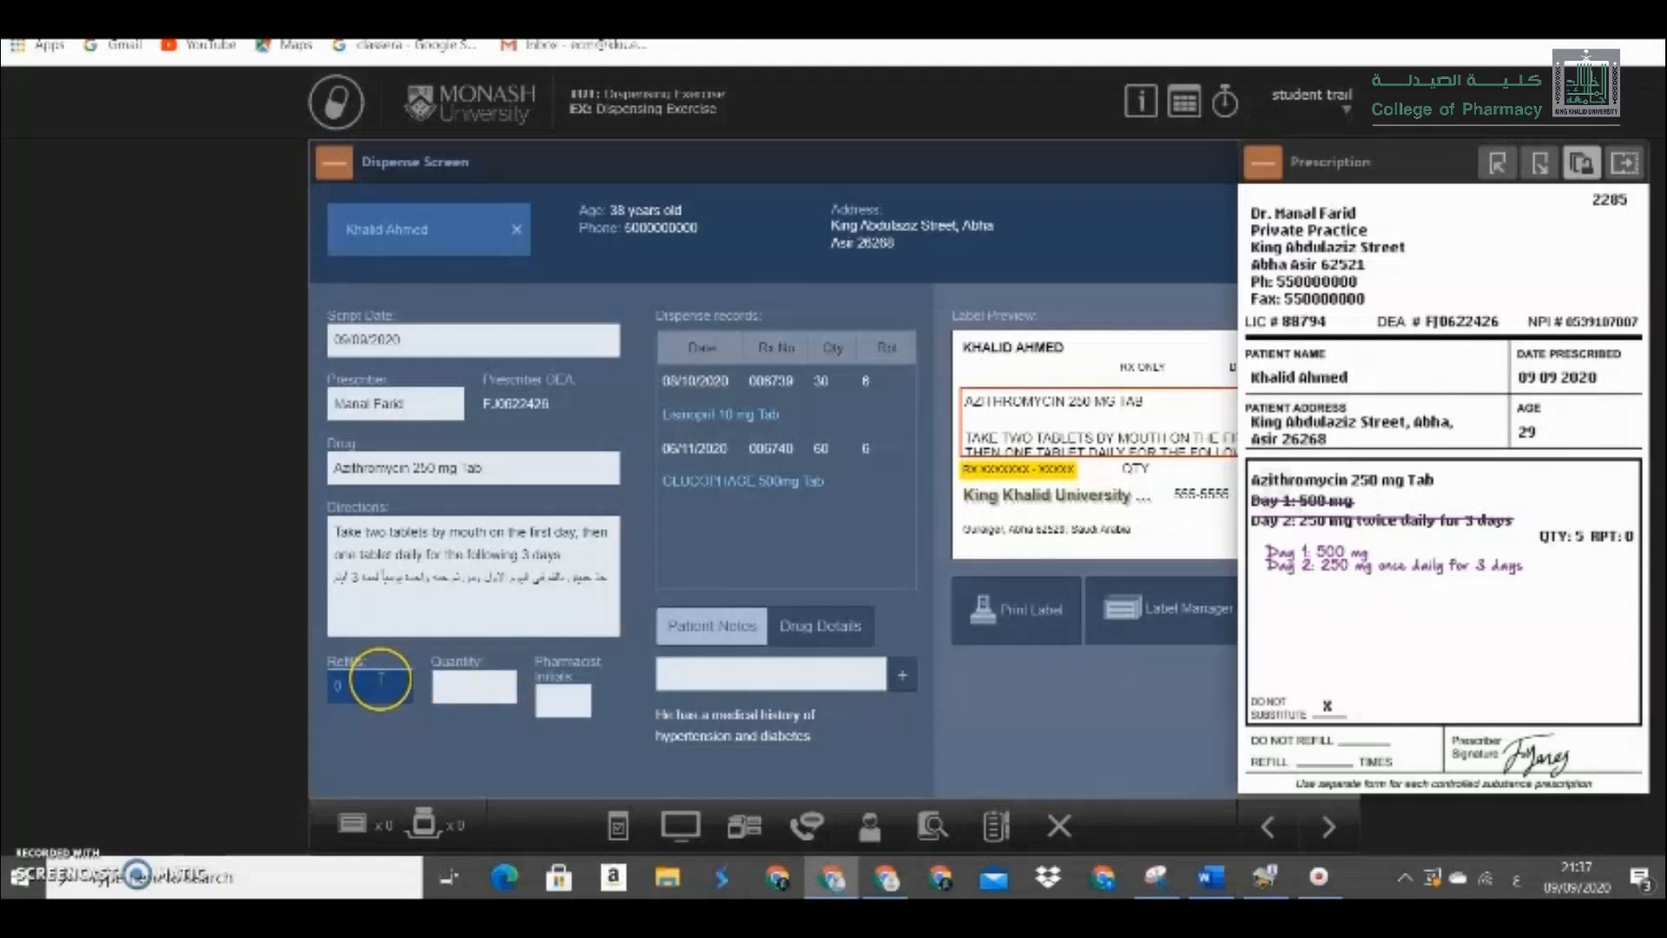
left_click(446, 688)
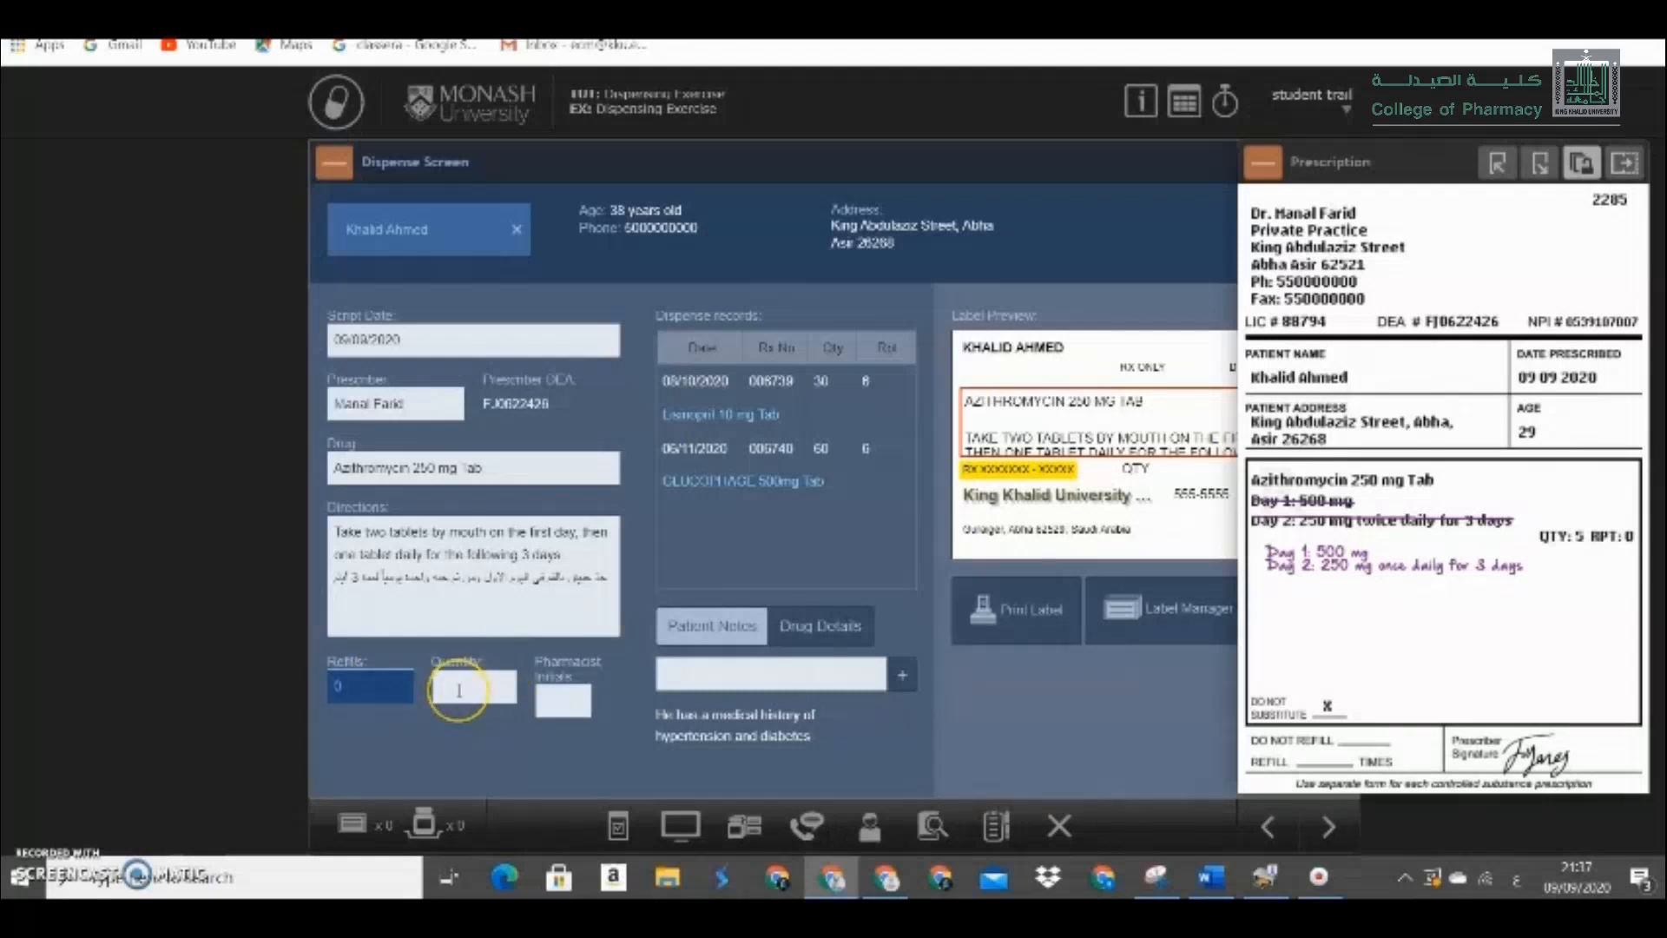
left_click(478, 688)
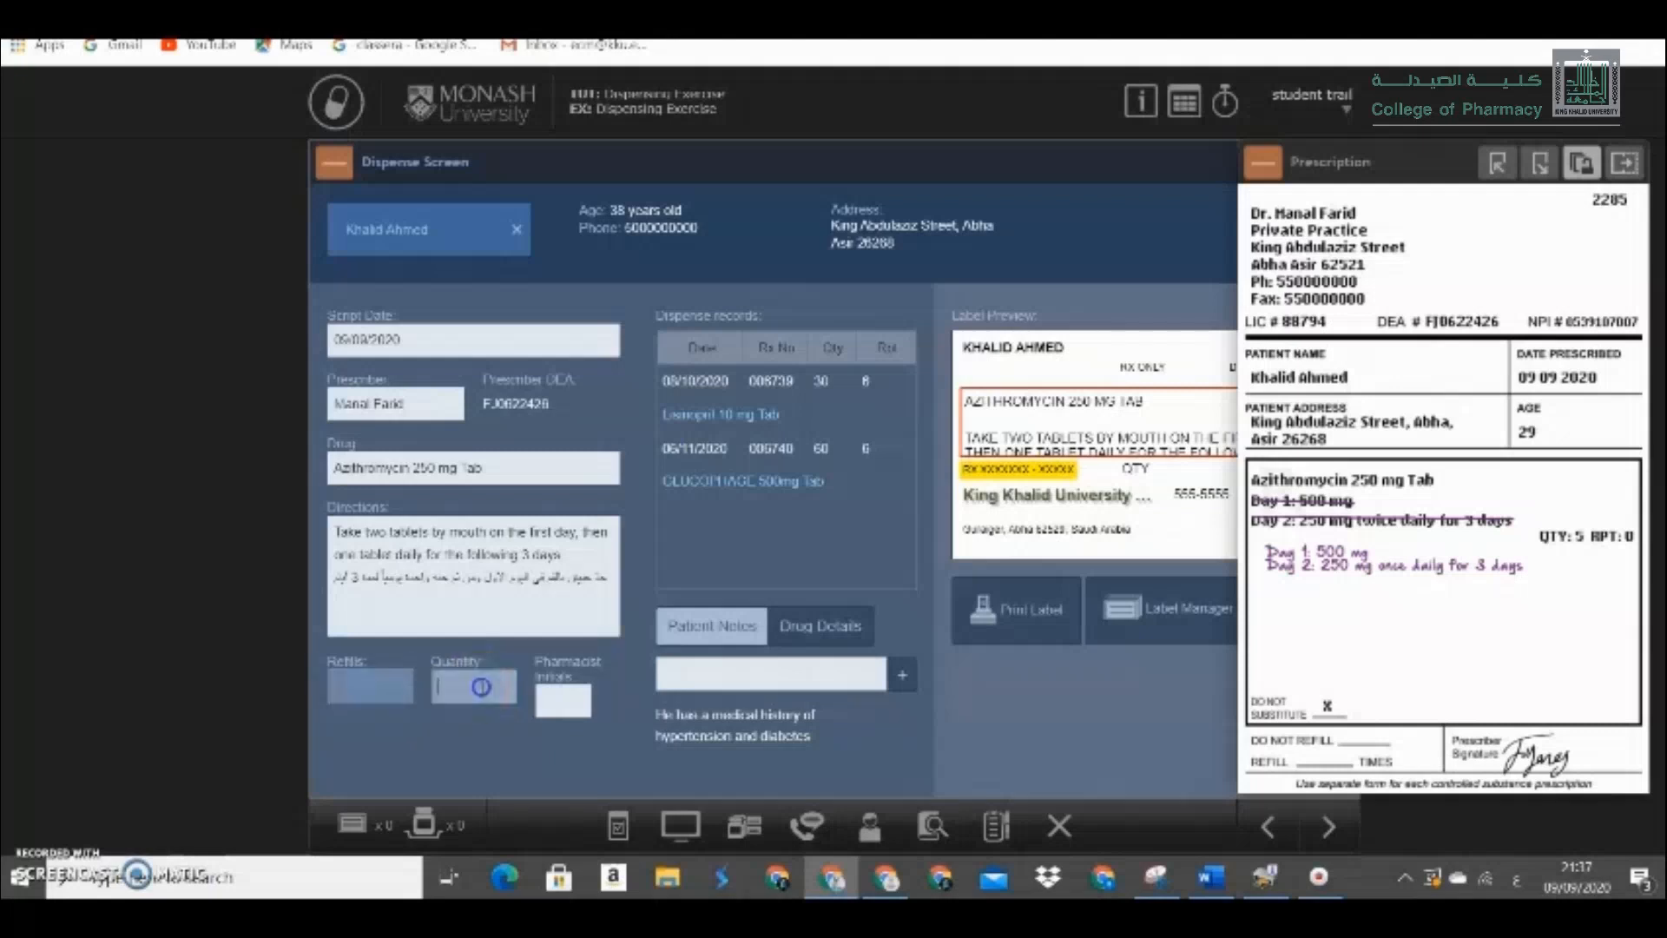
type("5")
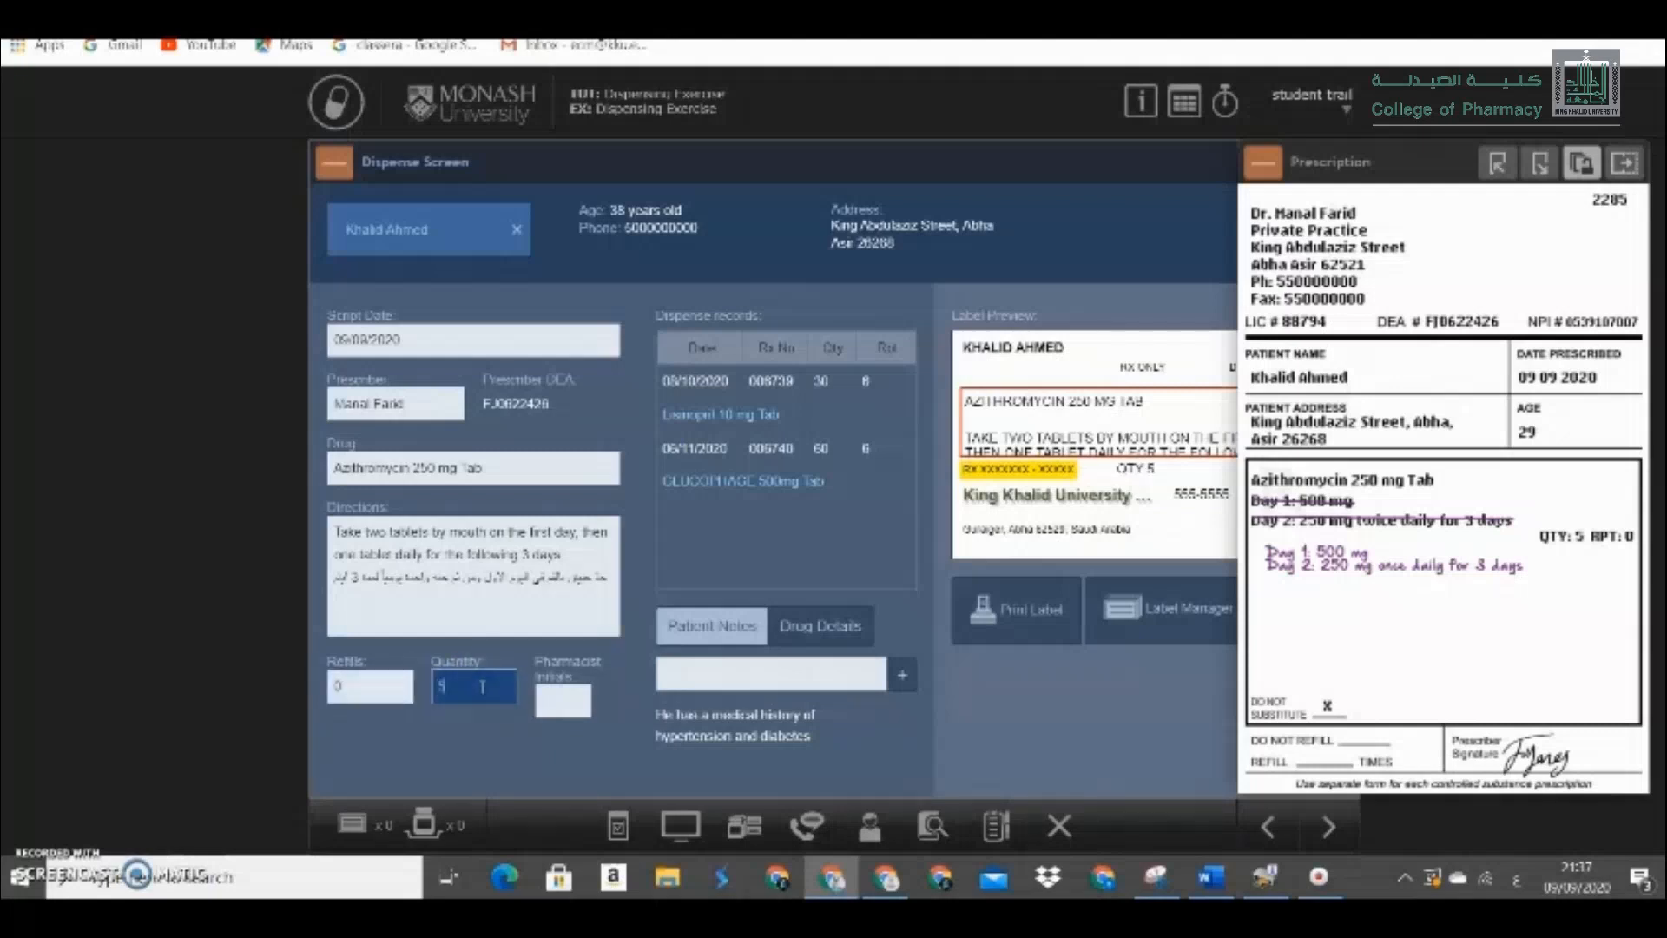
left_click(580, 704)
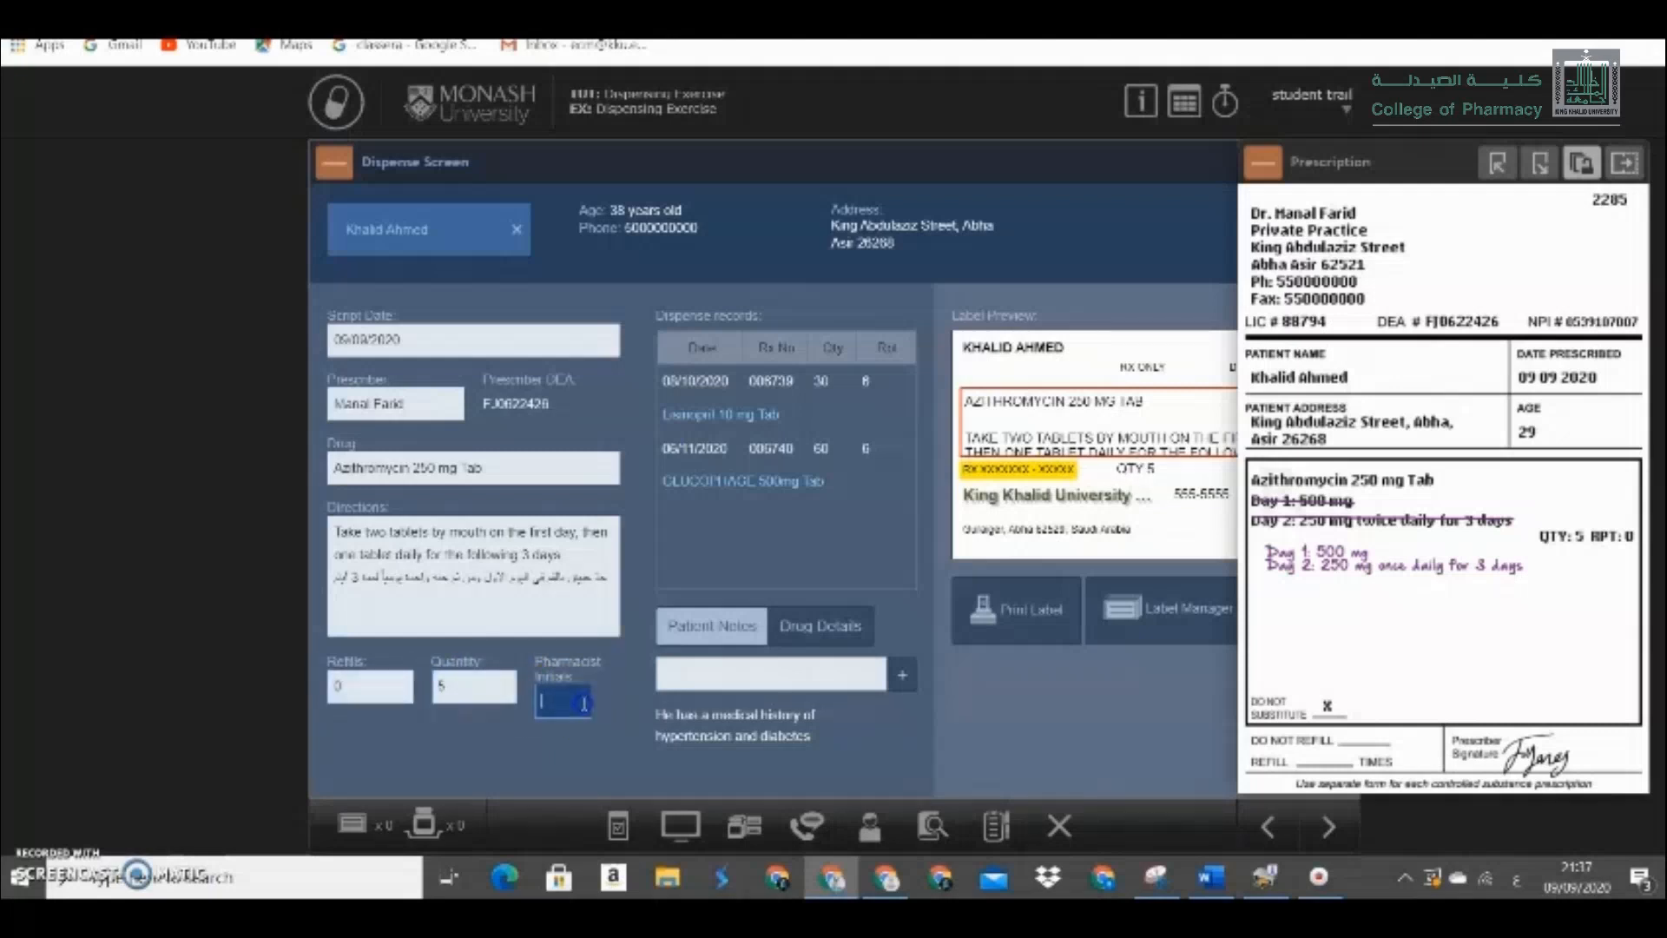
left_click(549, 702)
key("alt+shift")
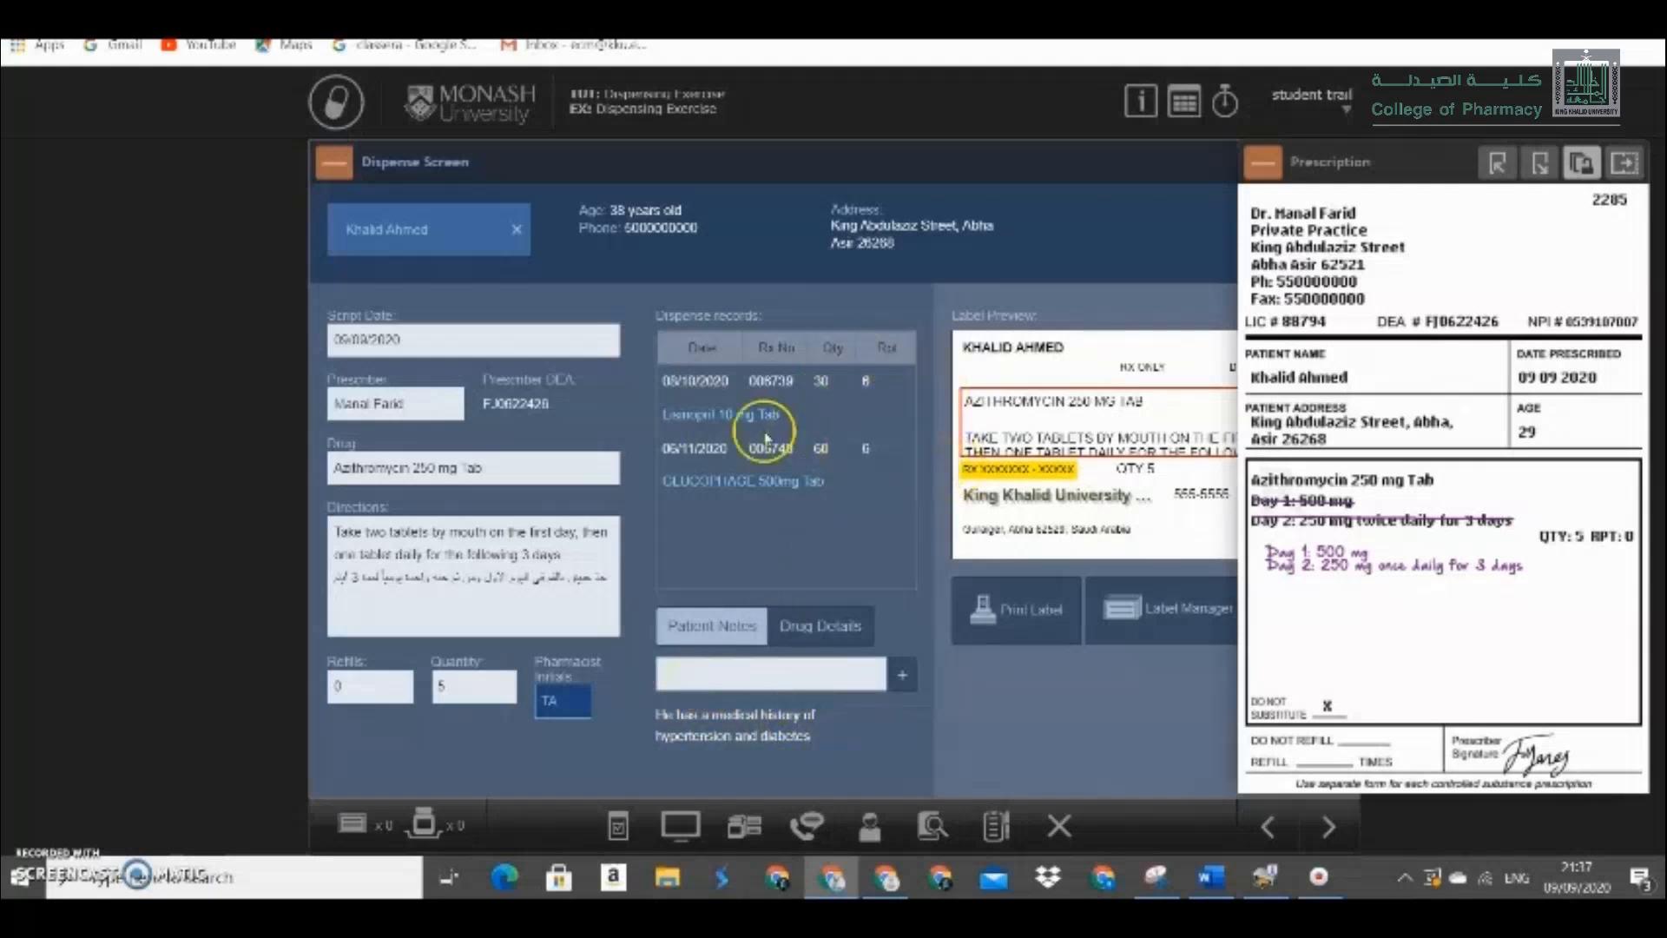
Close the prescription, check the full directions in the label preview and print the azithromycin label.
left_click(1264, 162)
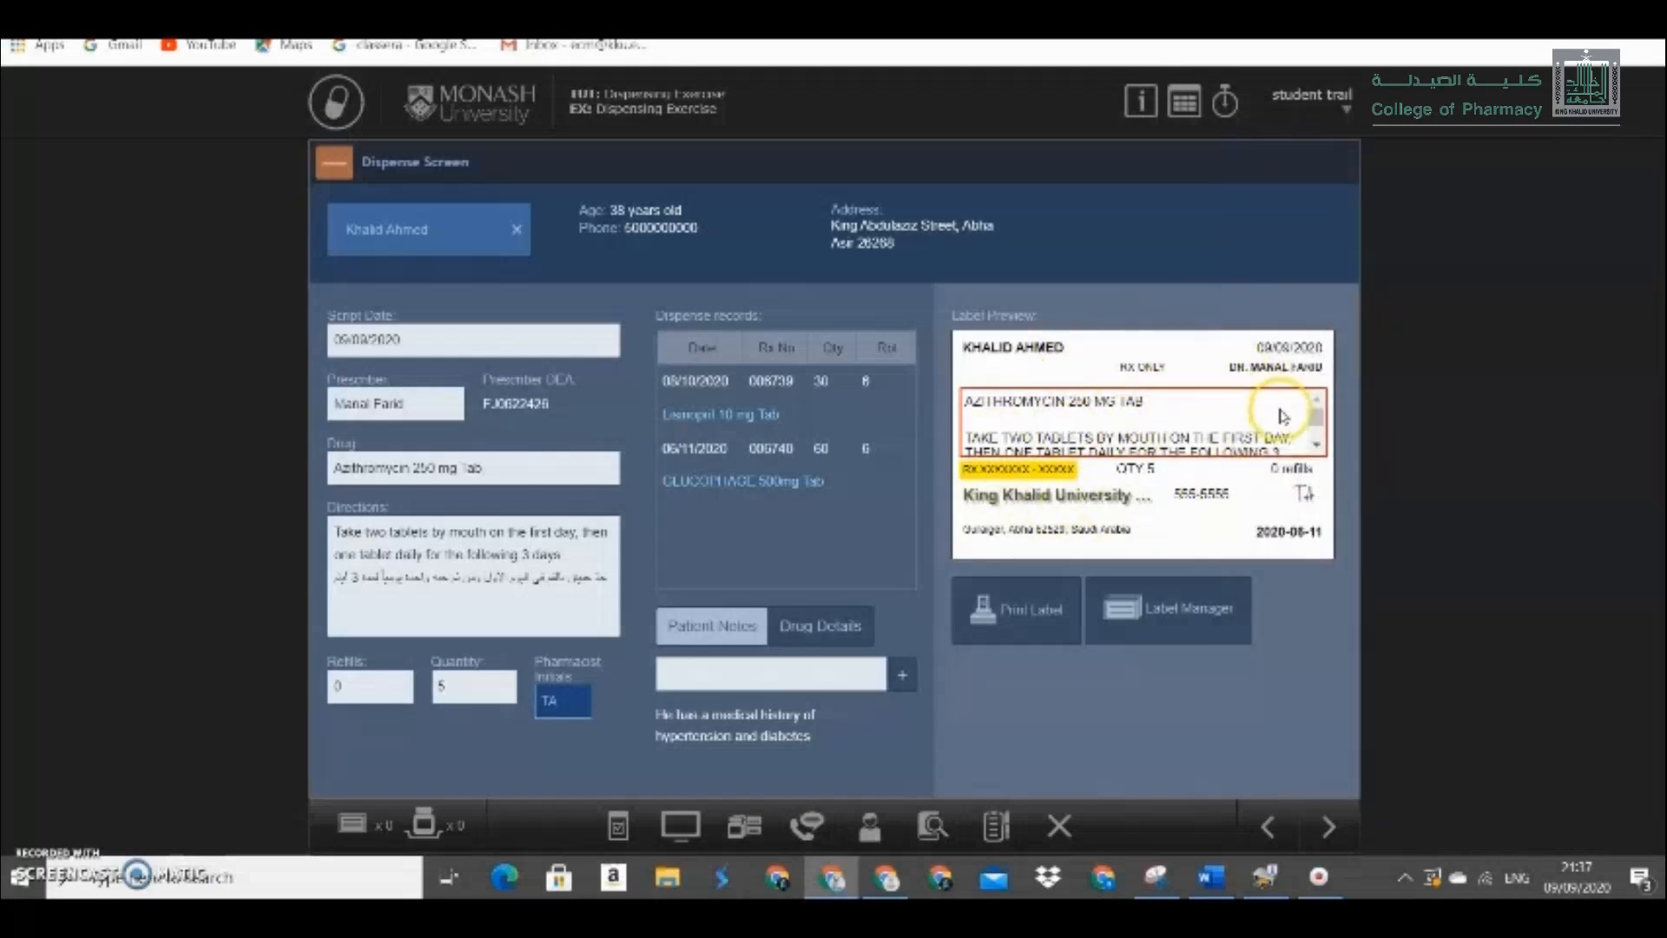
left_click_drag(1328, 416, 1320, 432)
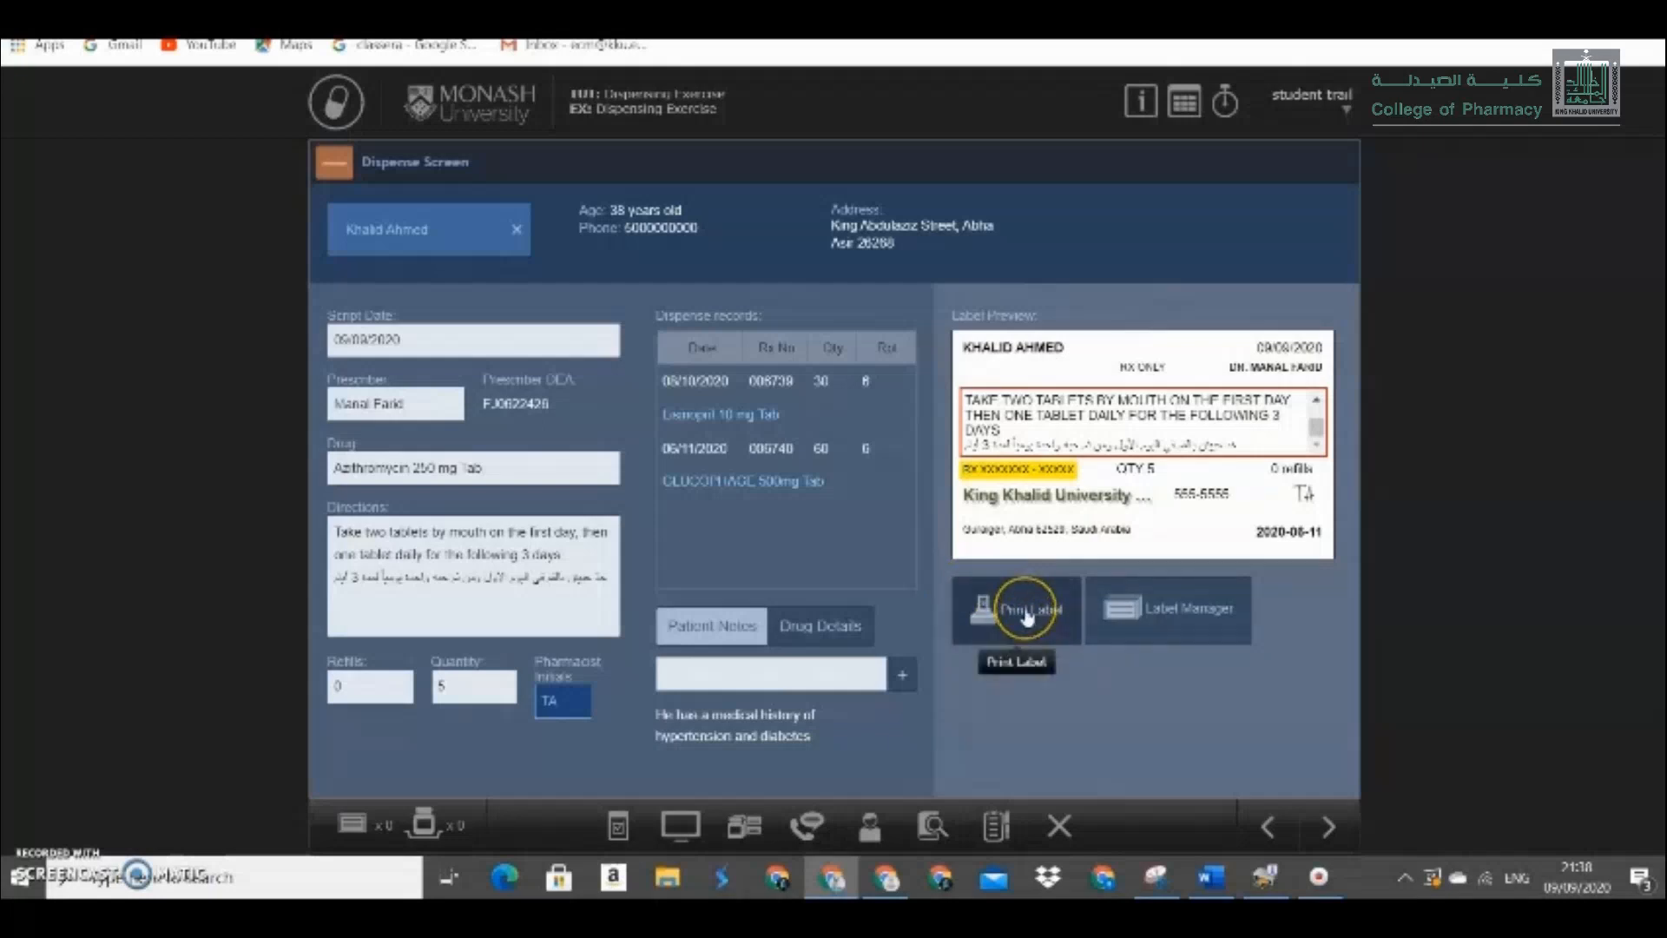
left_click(1027, 616)
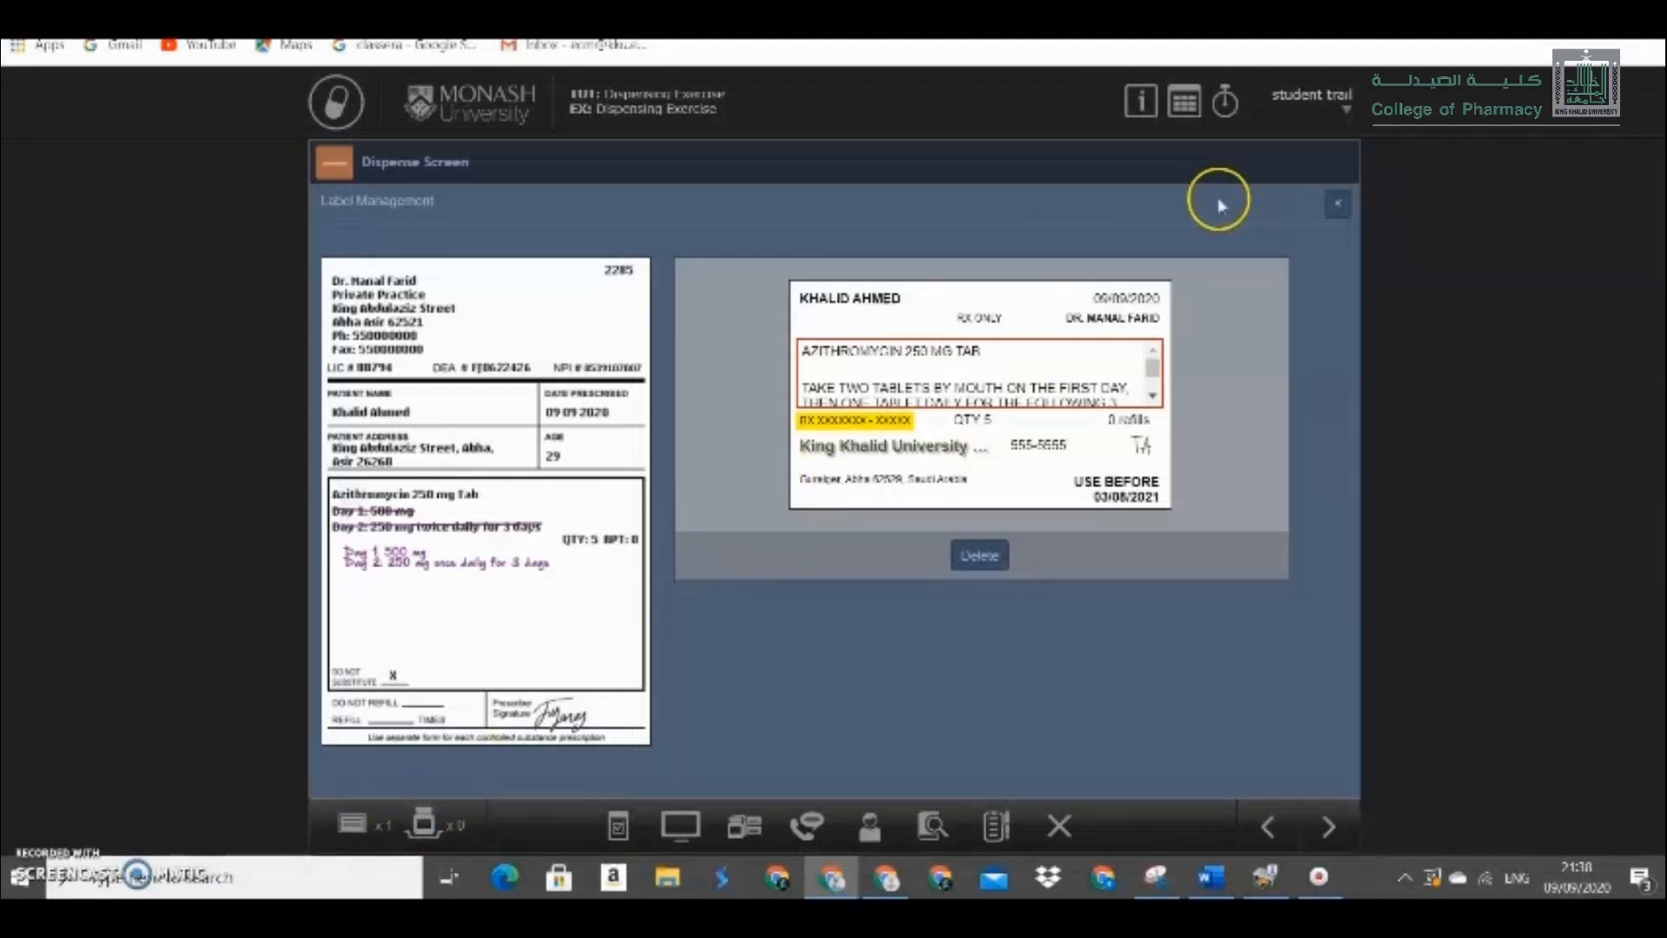
Close the label management and dispense screens and go to the dispensary room.
left_click(1337, 203)
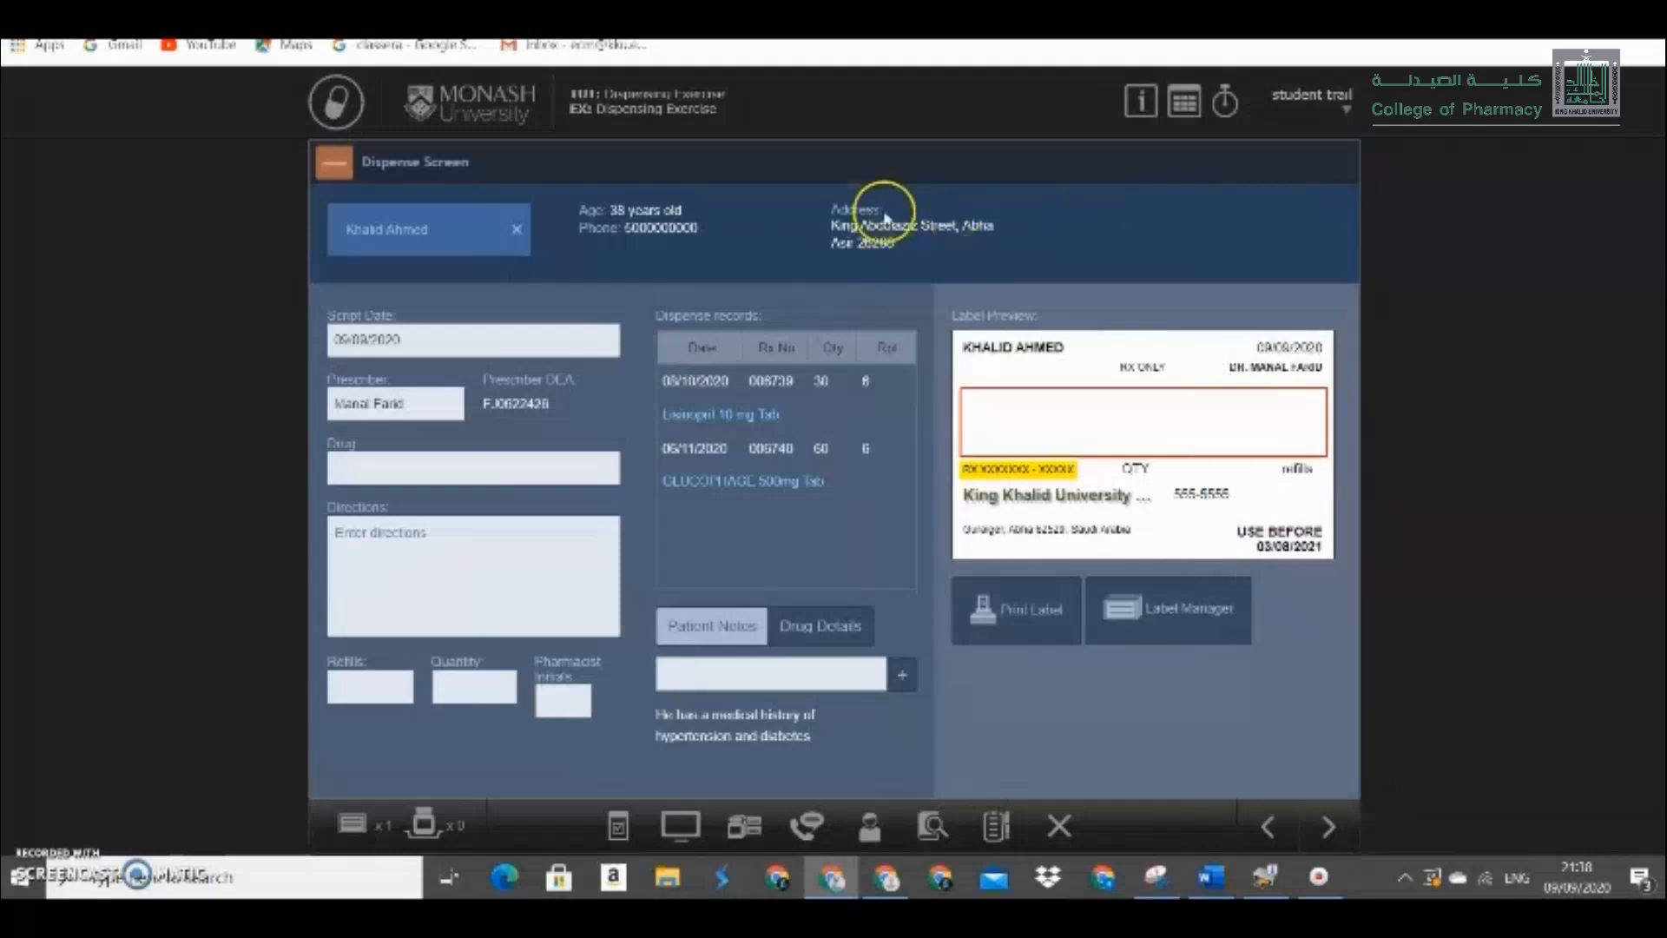
left_click(334, 162)
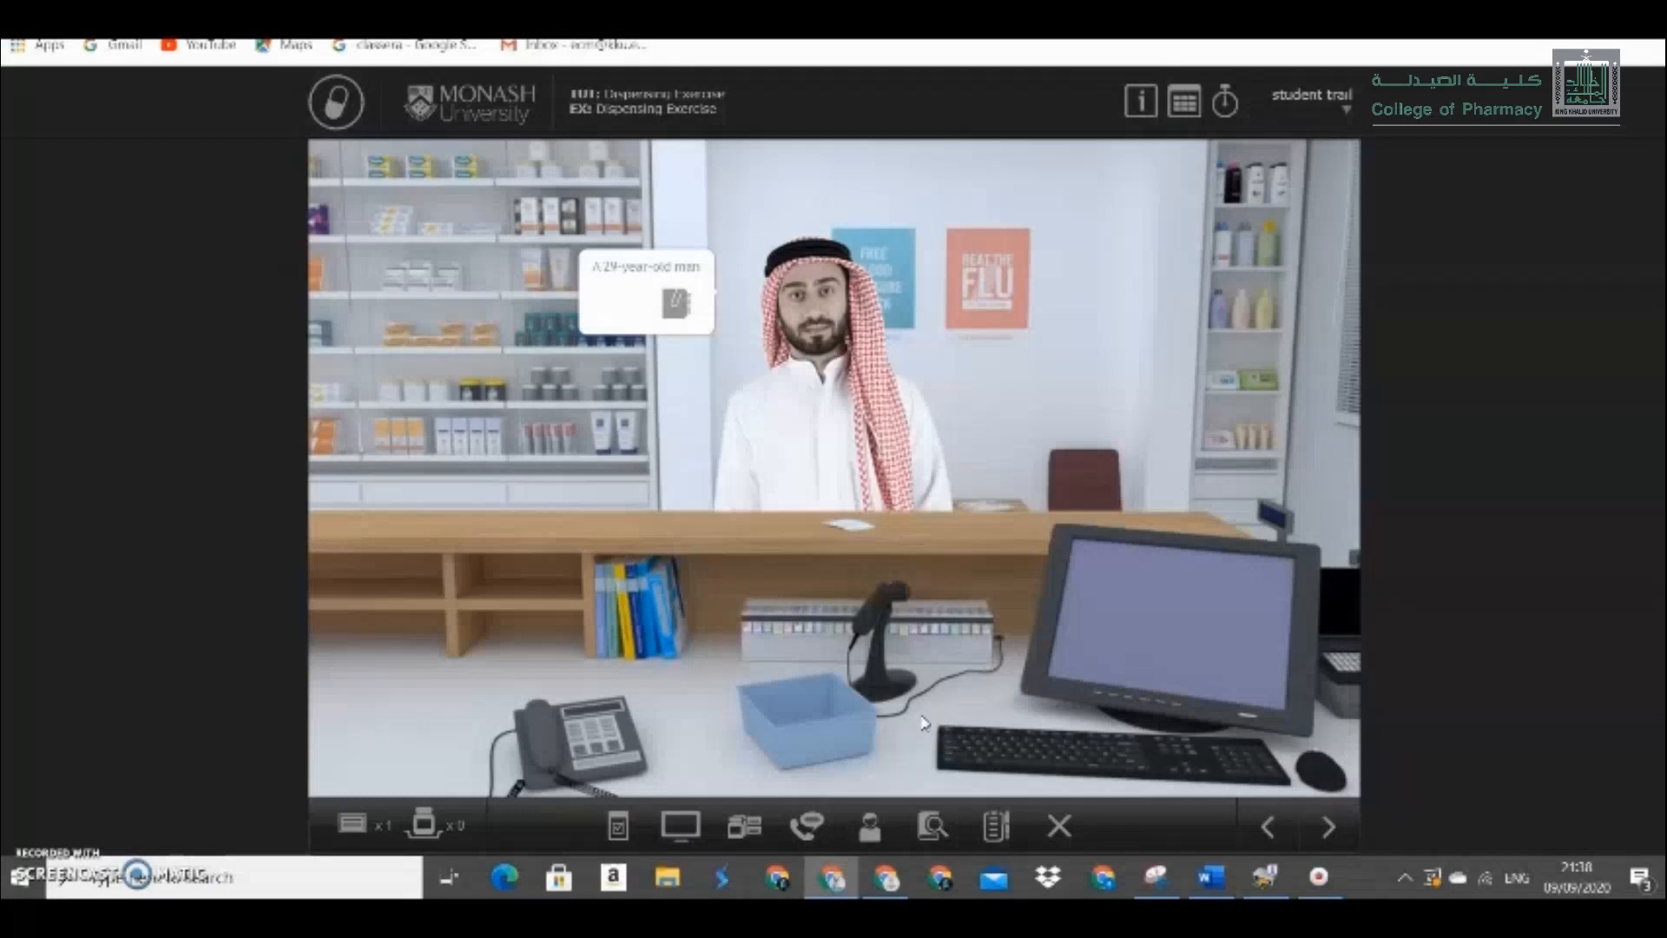
left_click(1335, 824)
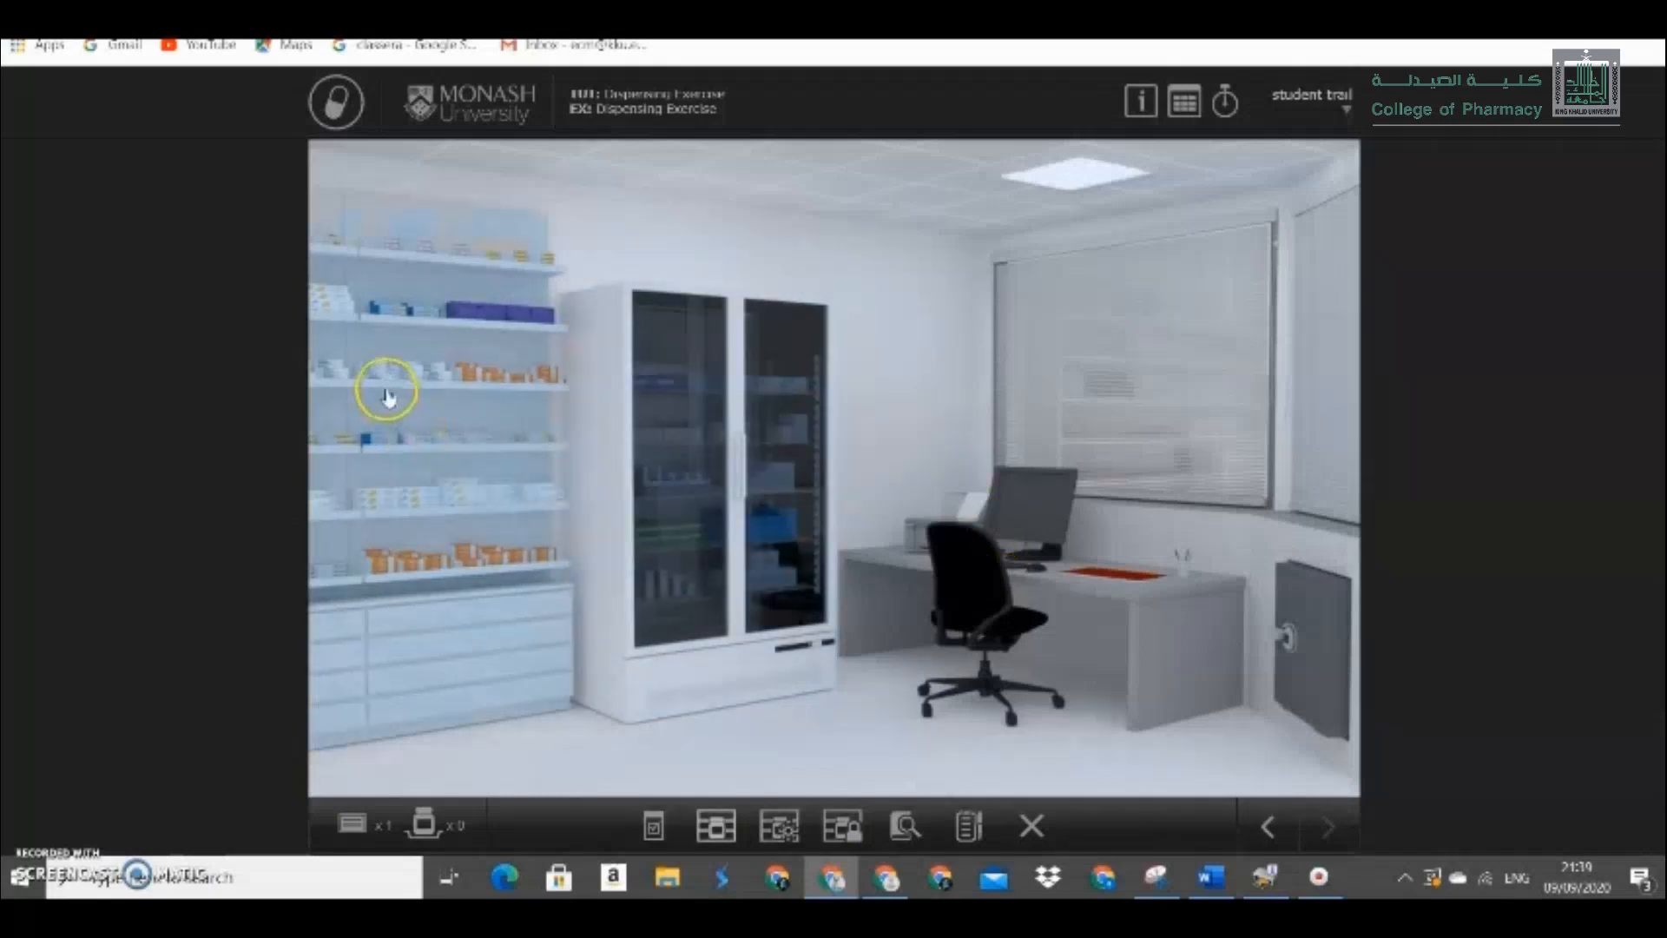
Open the dispensary shelves and browse the products under A to find the azithromycin tablets on page 11.
left_click(426, 370)
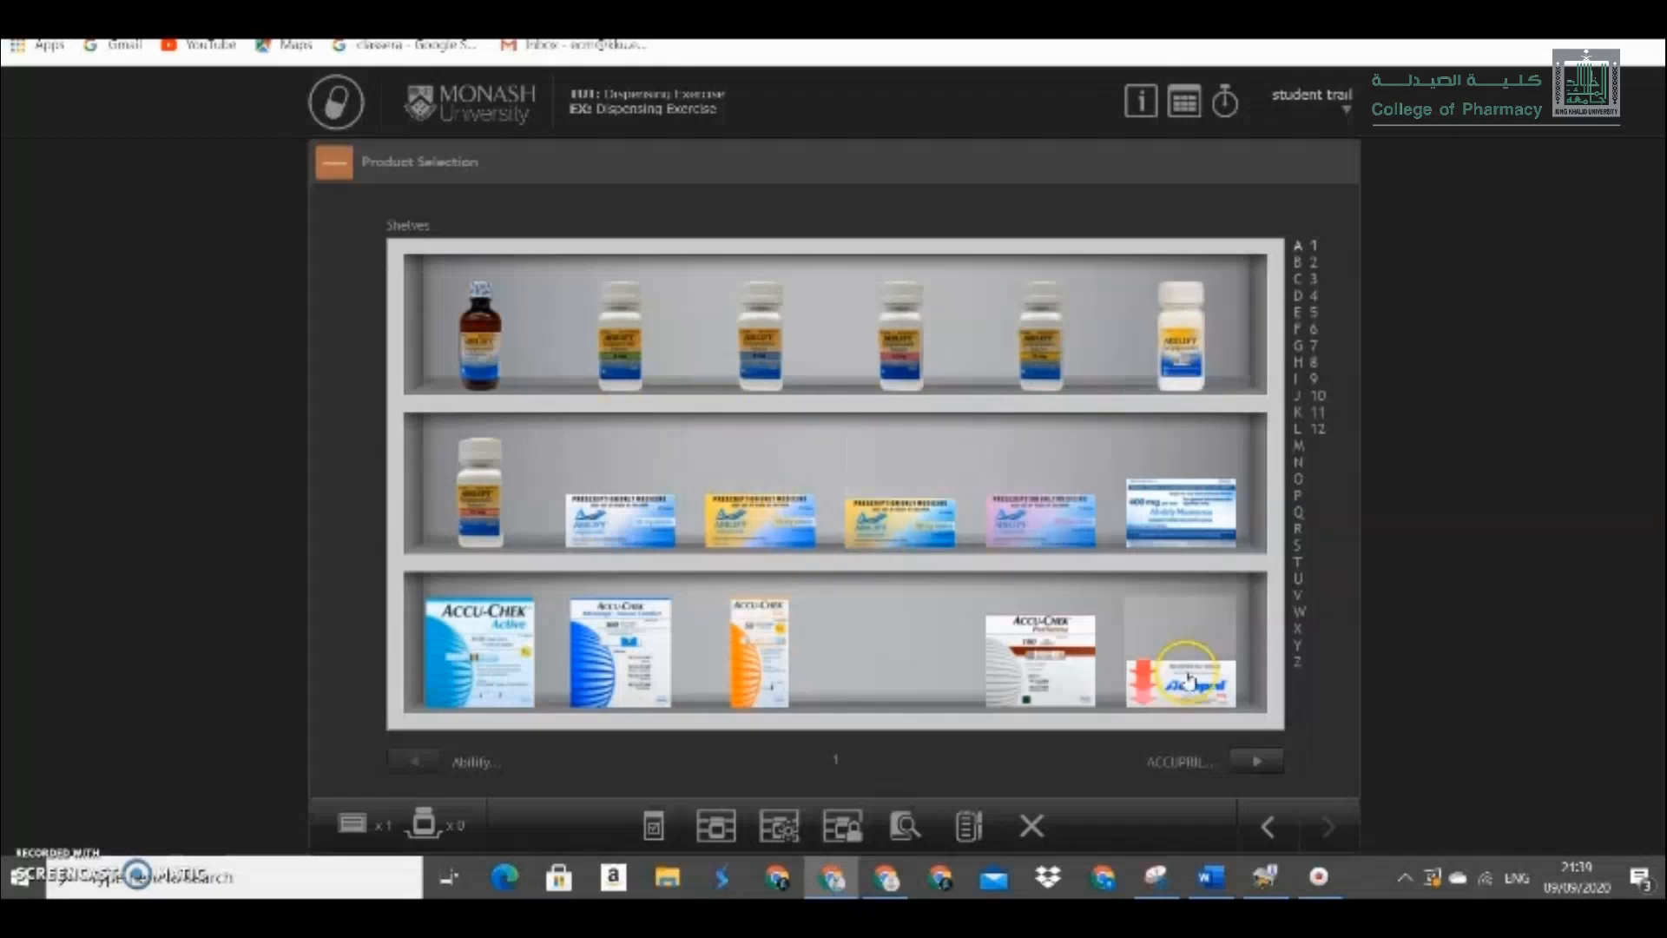
left_click(1260, 764)
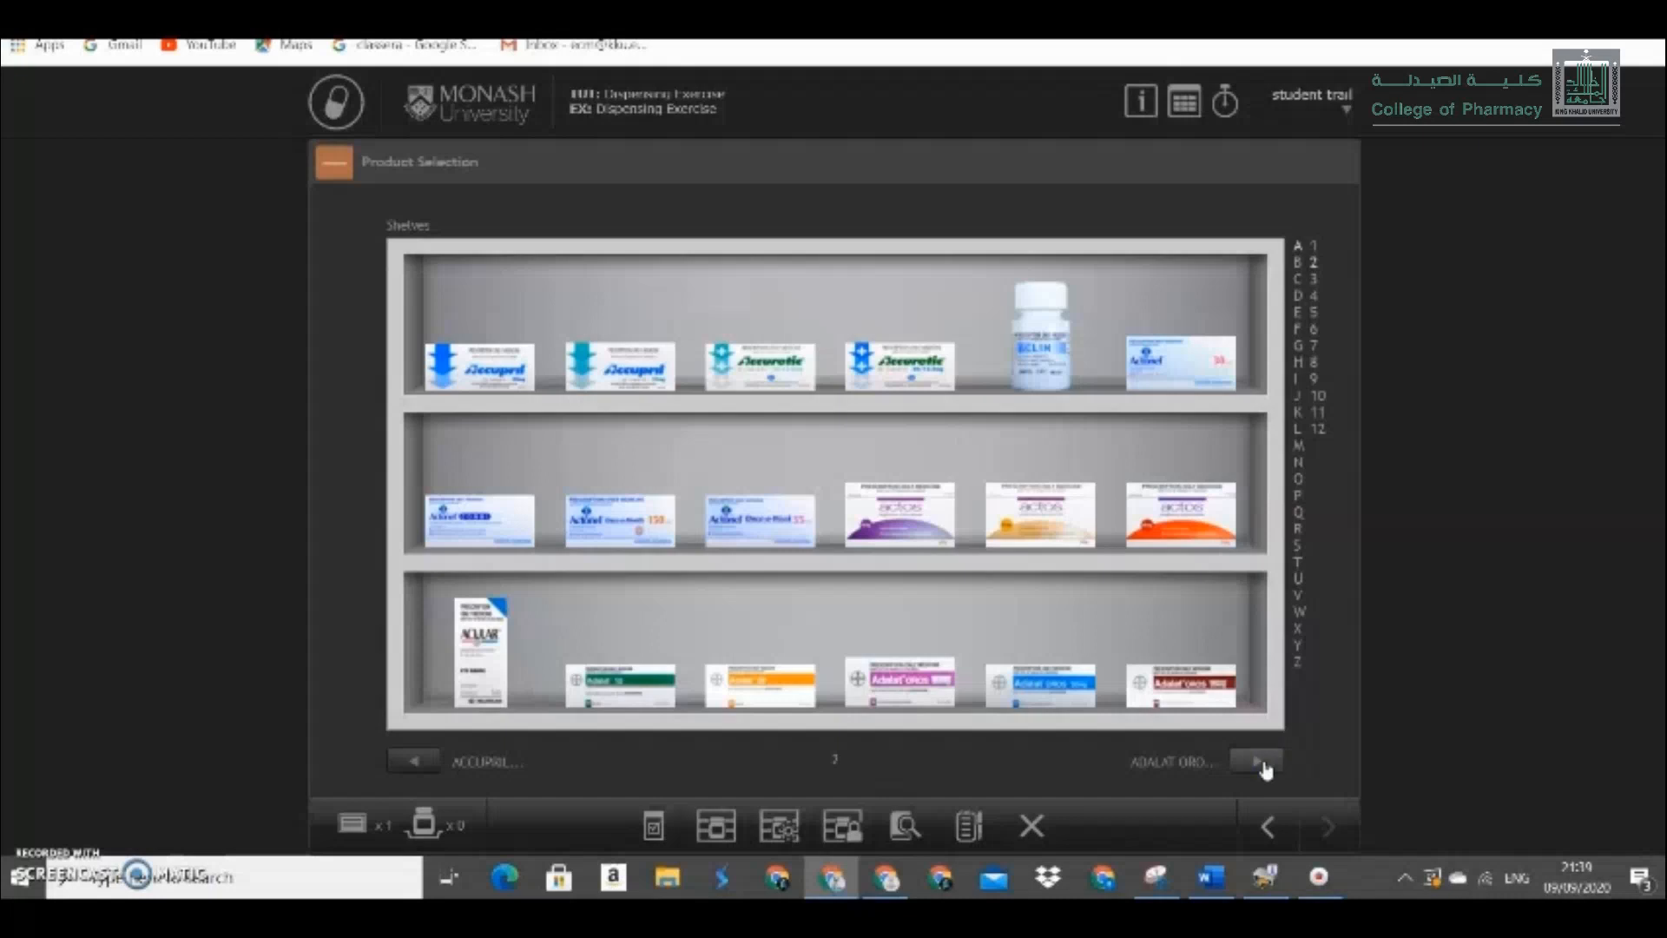
left_click(1261, 764)
left_click(1261, 765)
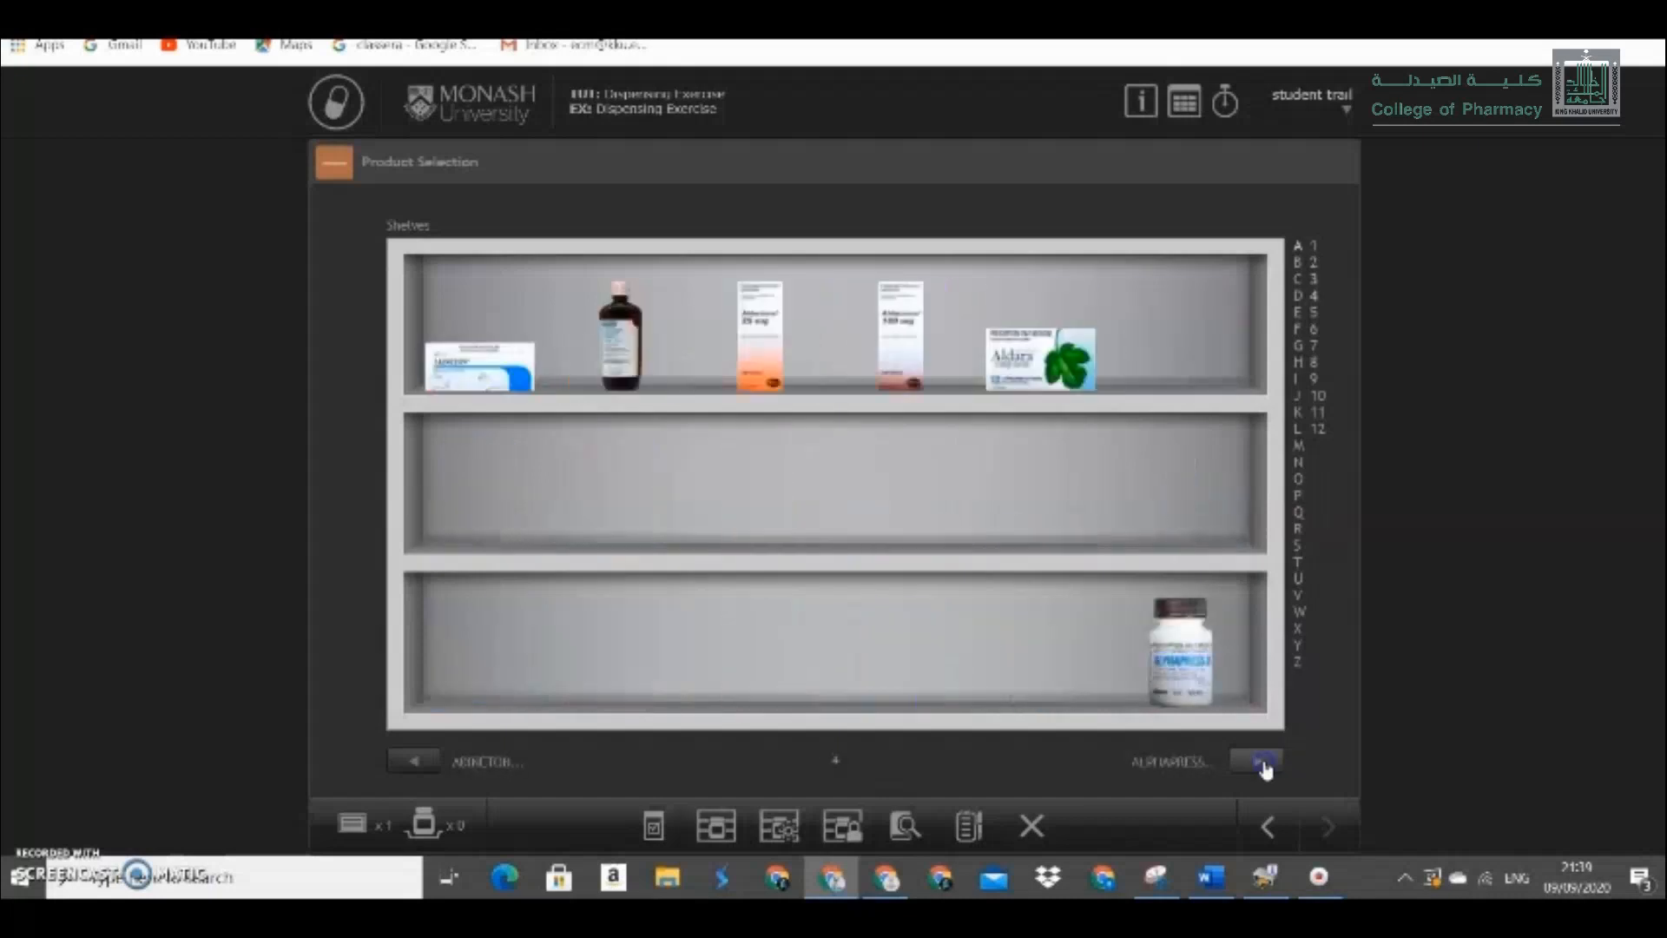
left_click(1262, 764)
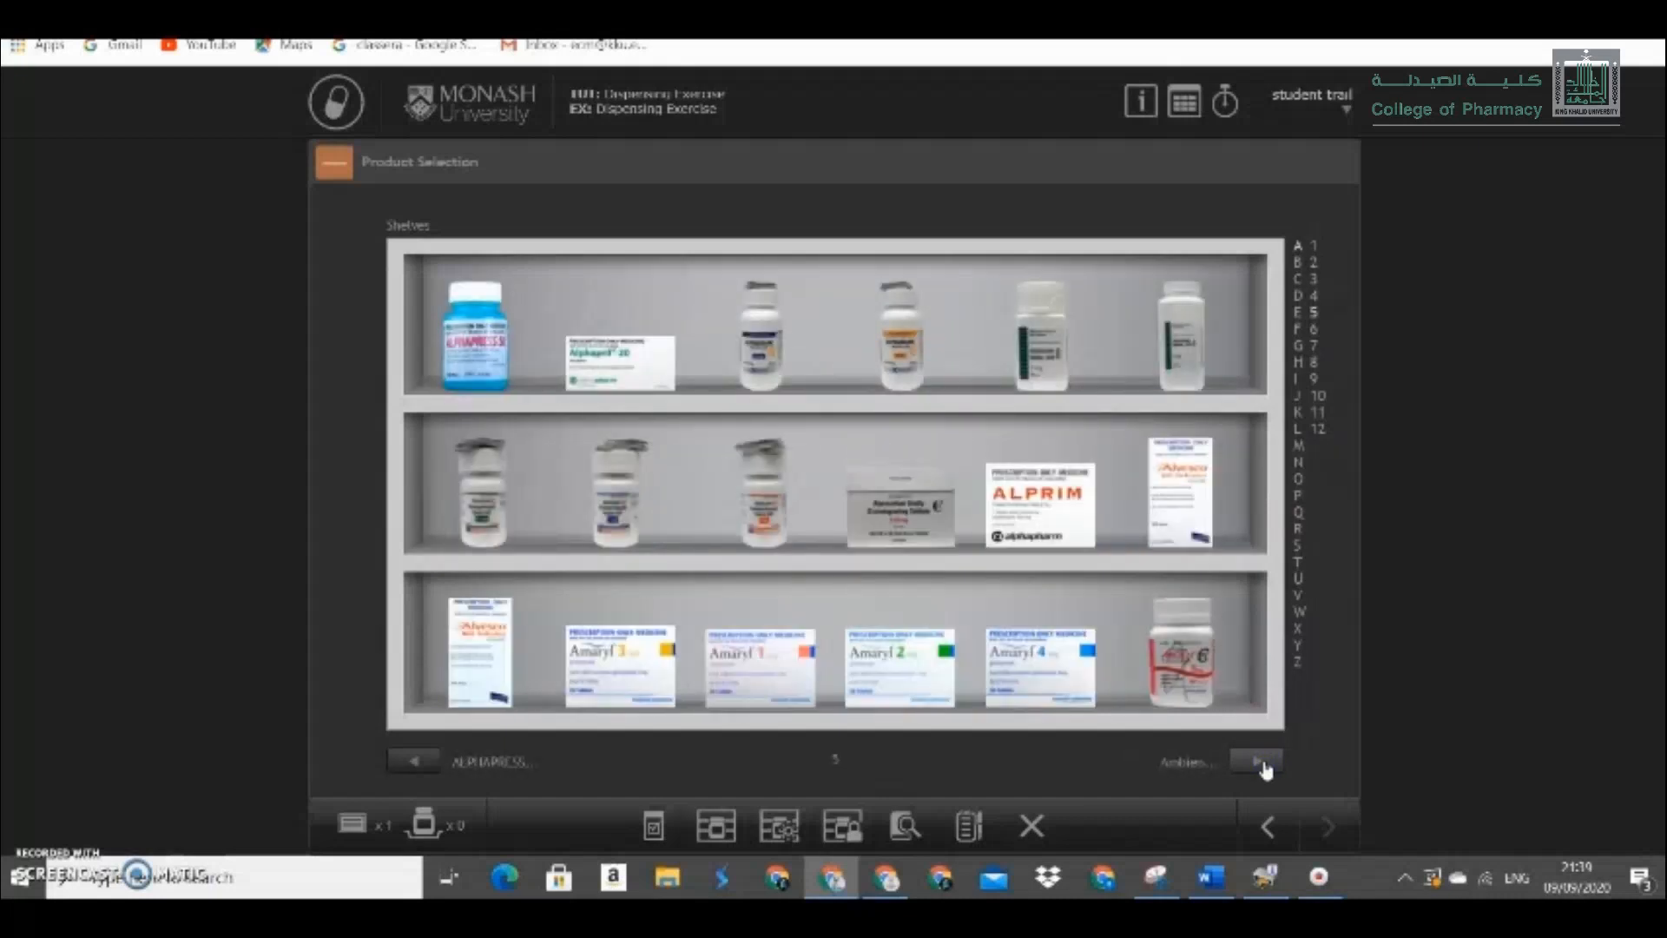
left_click(1261, 764)
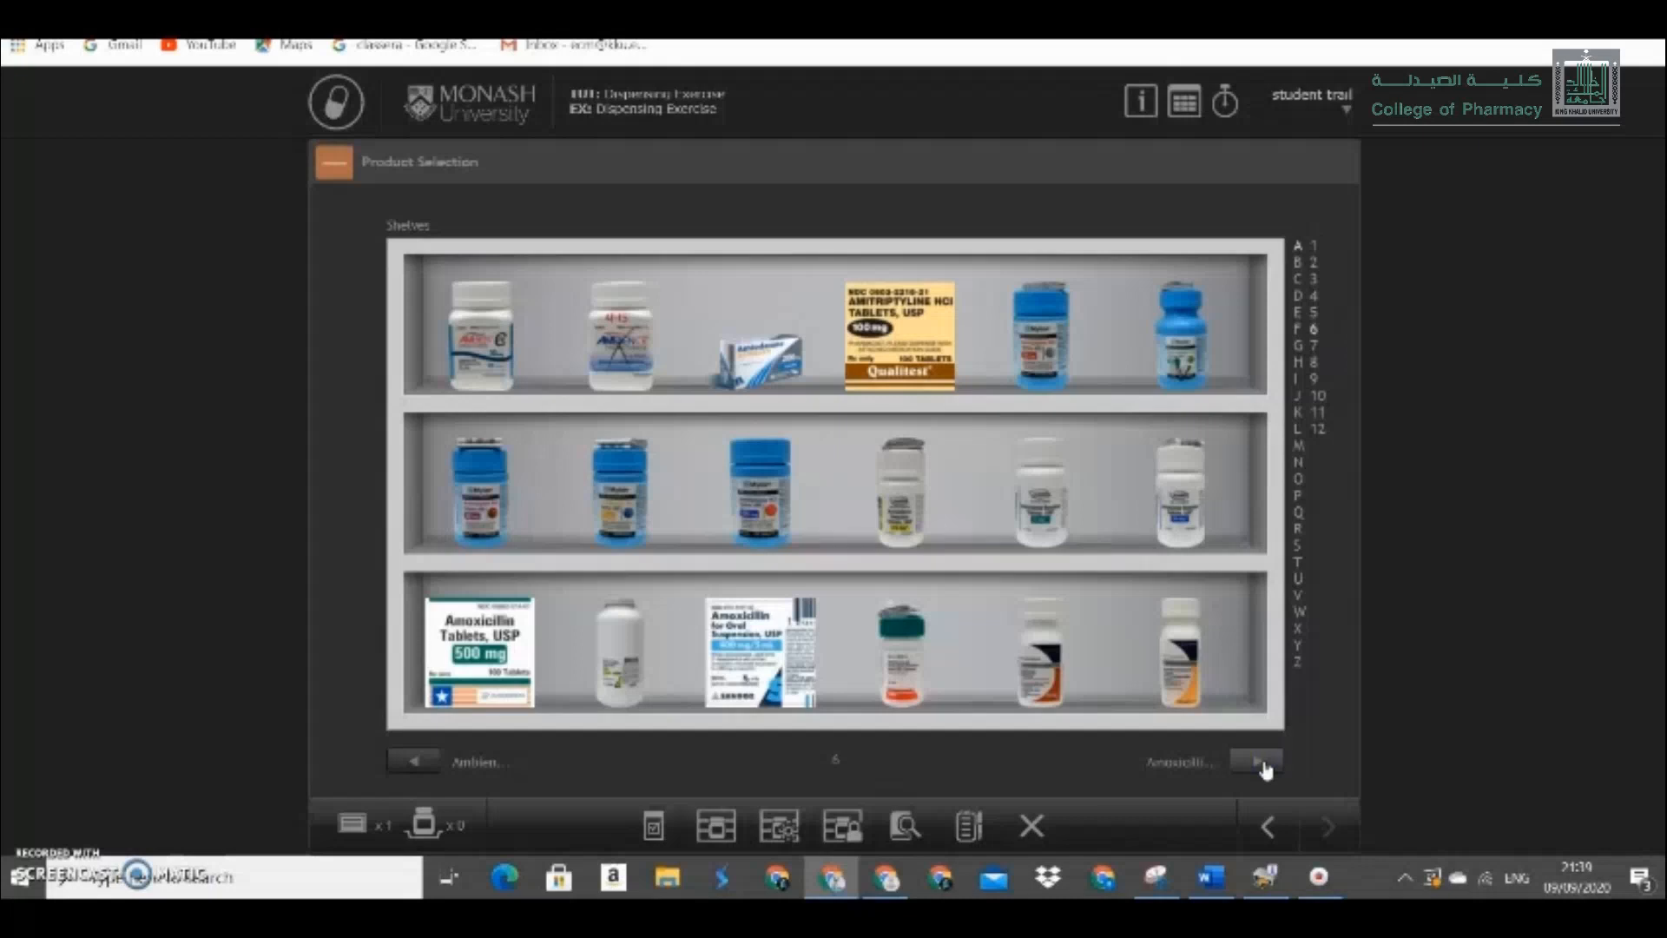
left_click(1262, 764)
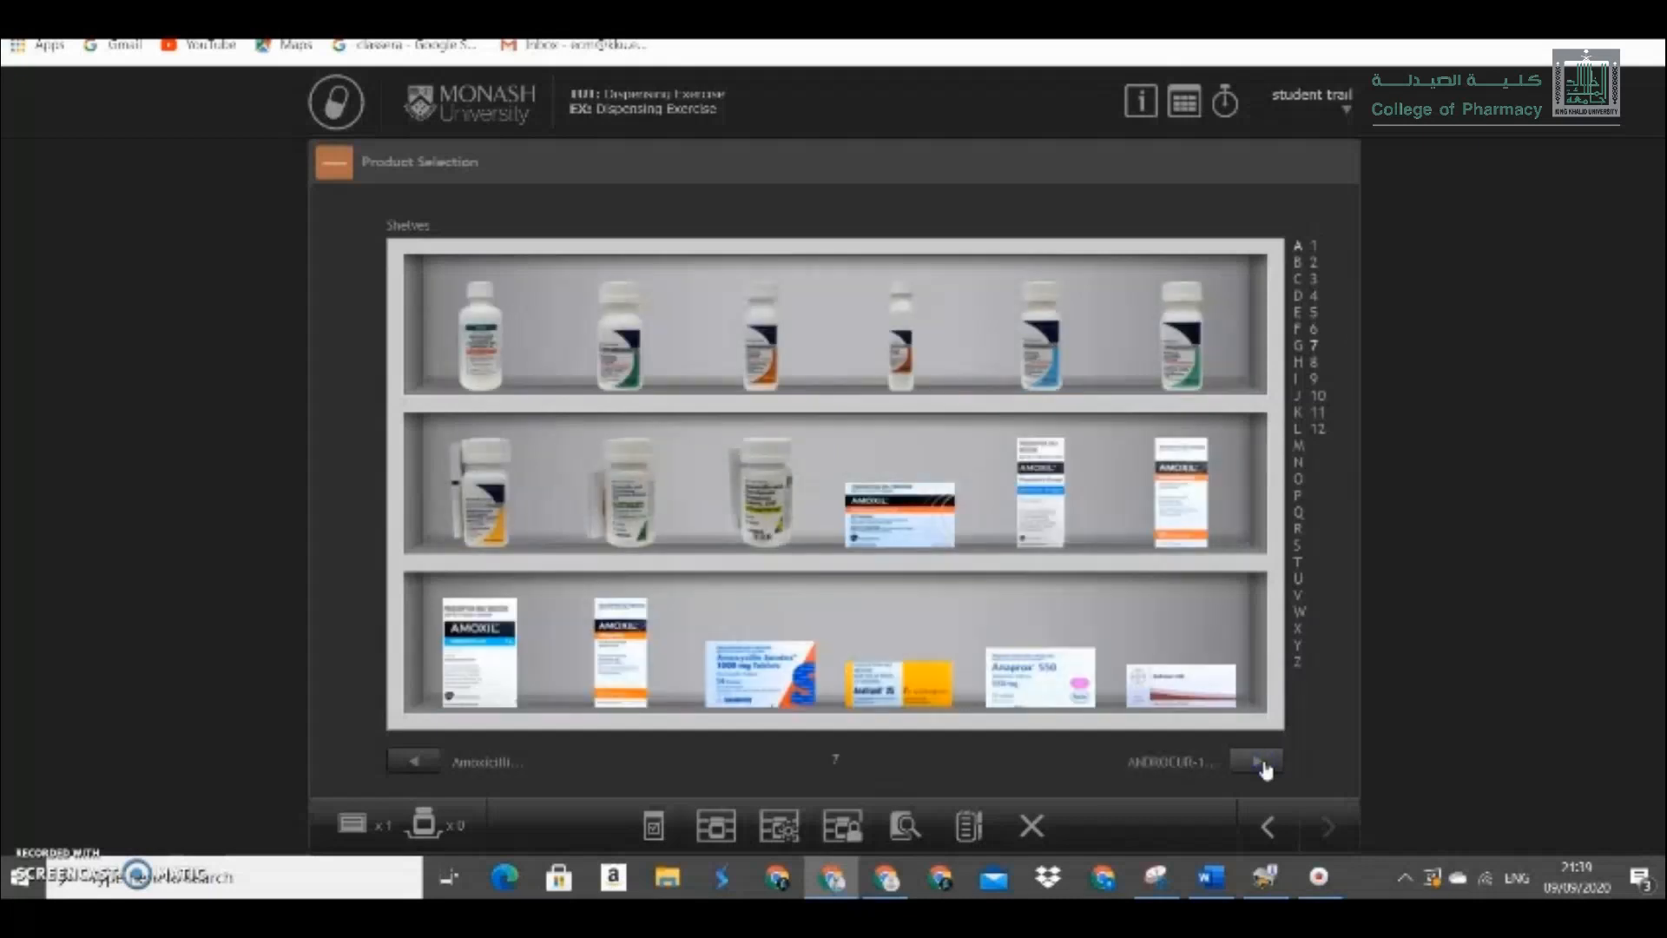
left_click(1262, 764)
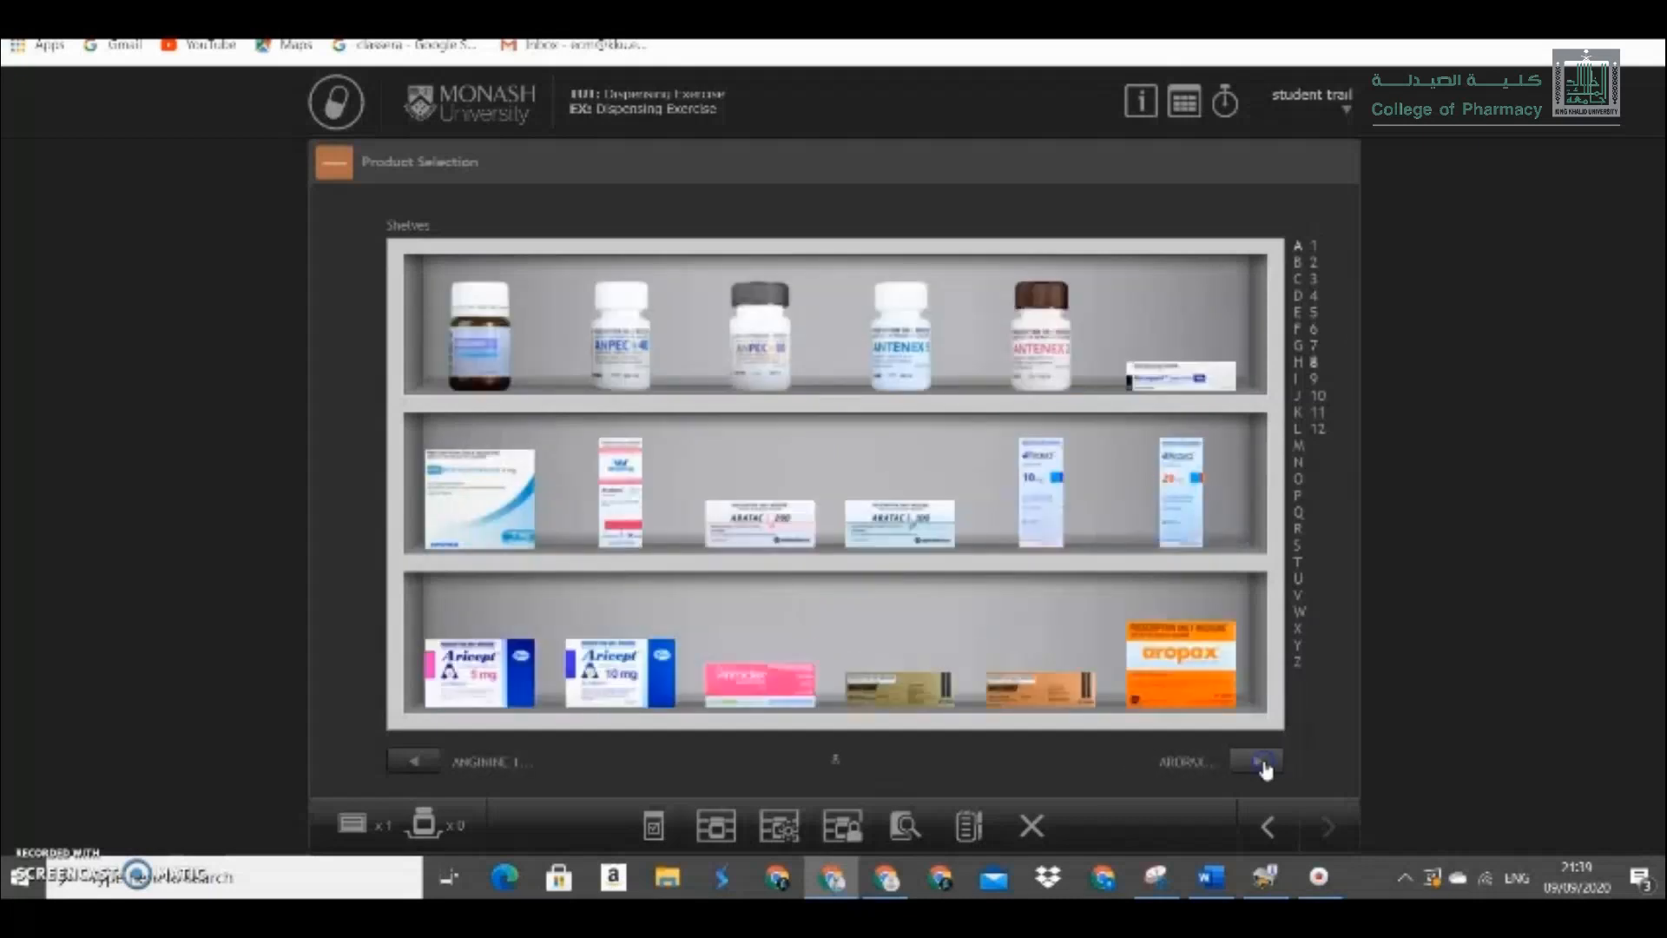
left_click(1262, 764)
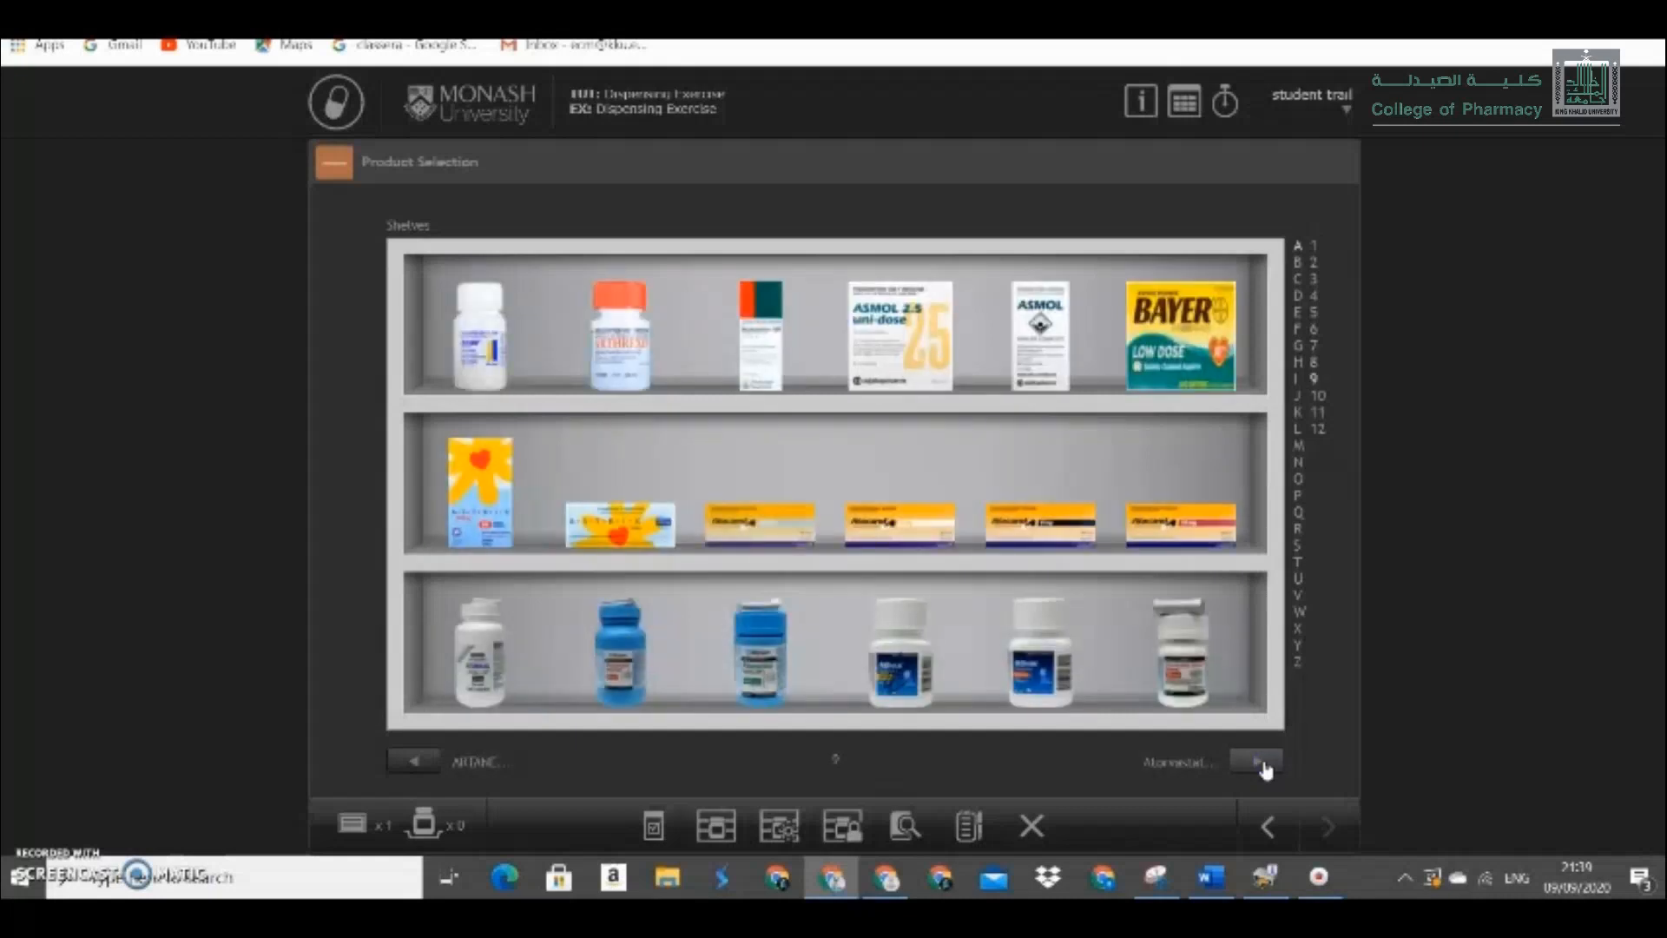
left_click(1261, 764)
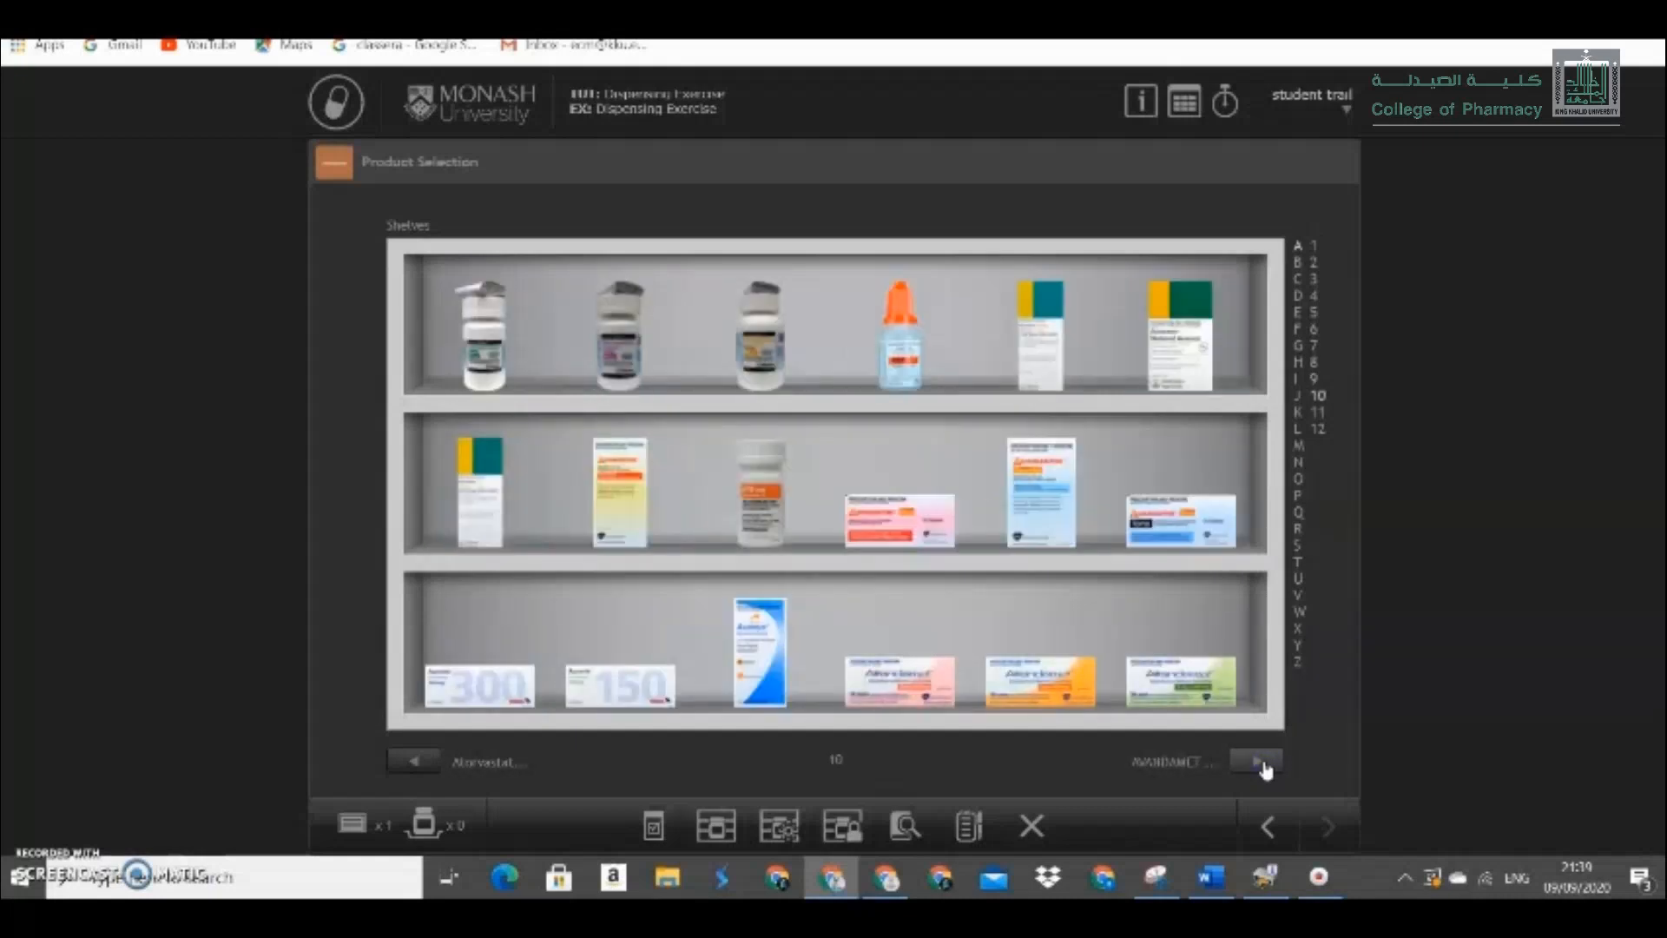
left_click(1262, 764)
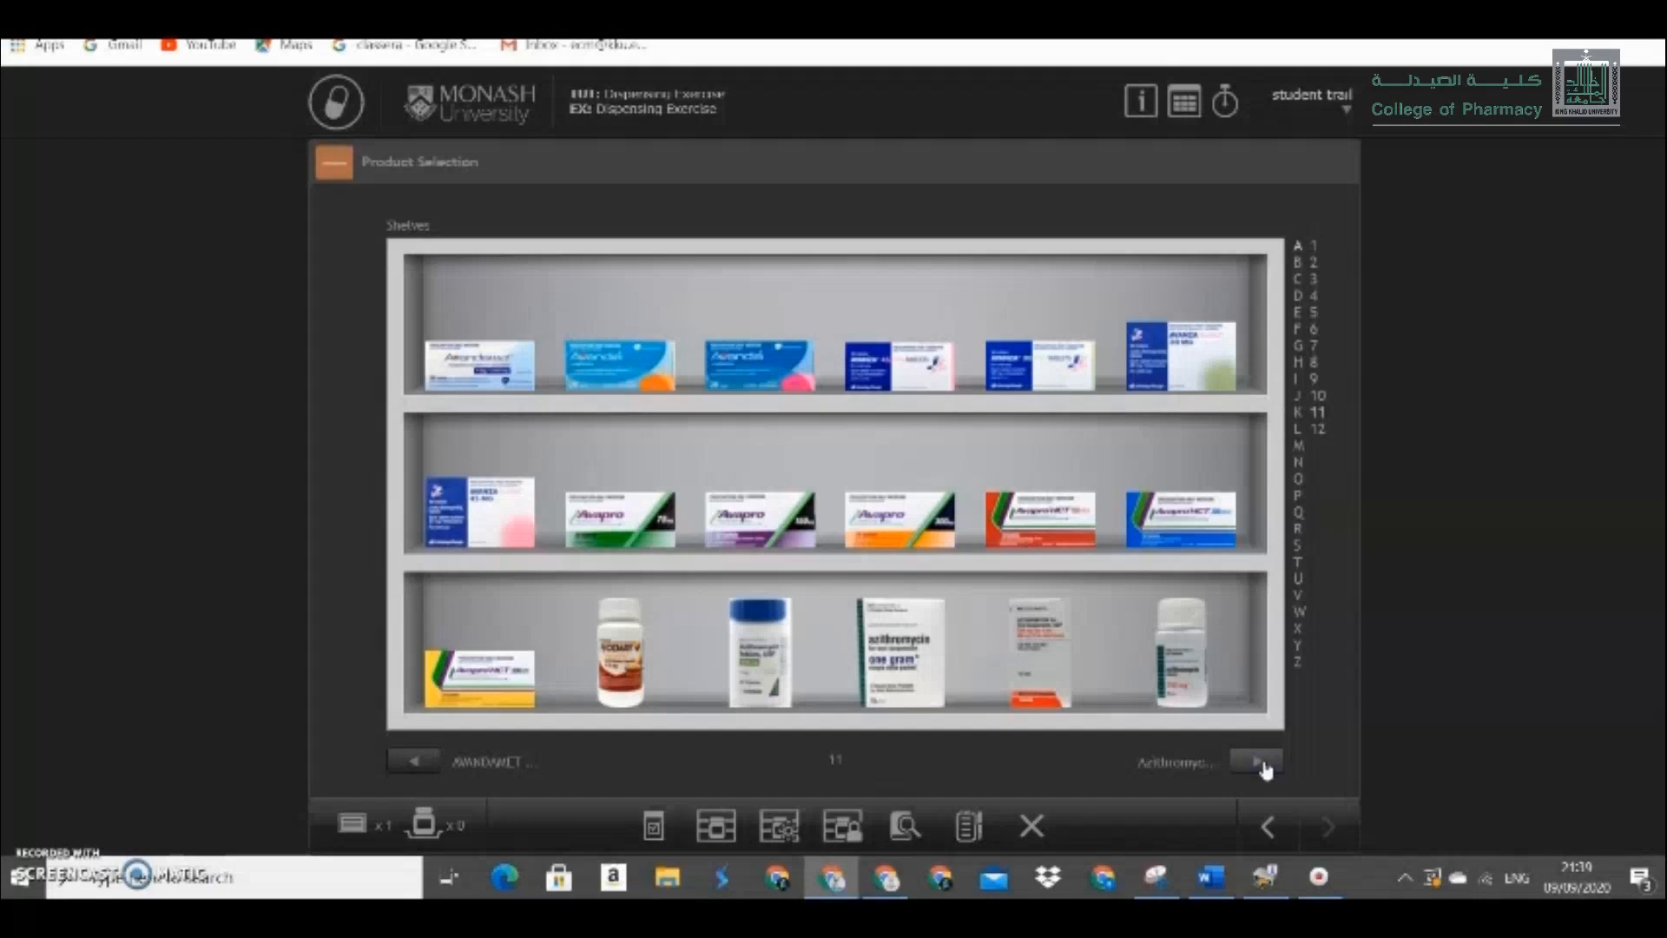
left_click(1261, 764)
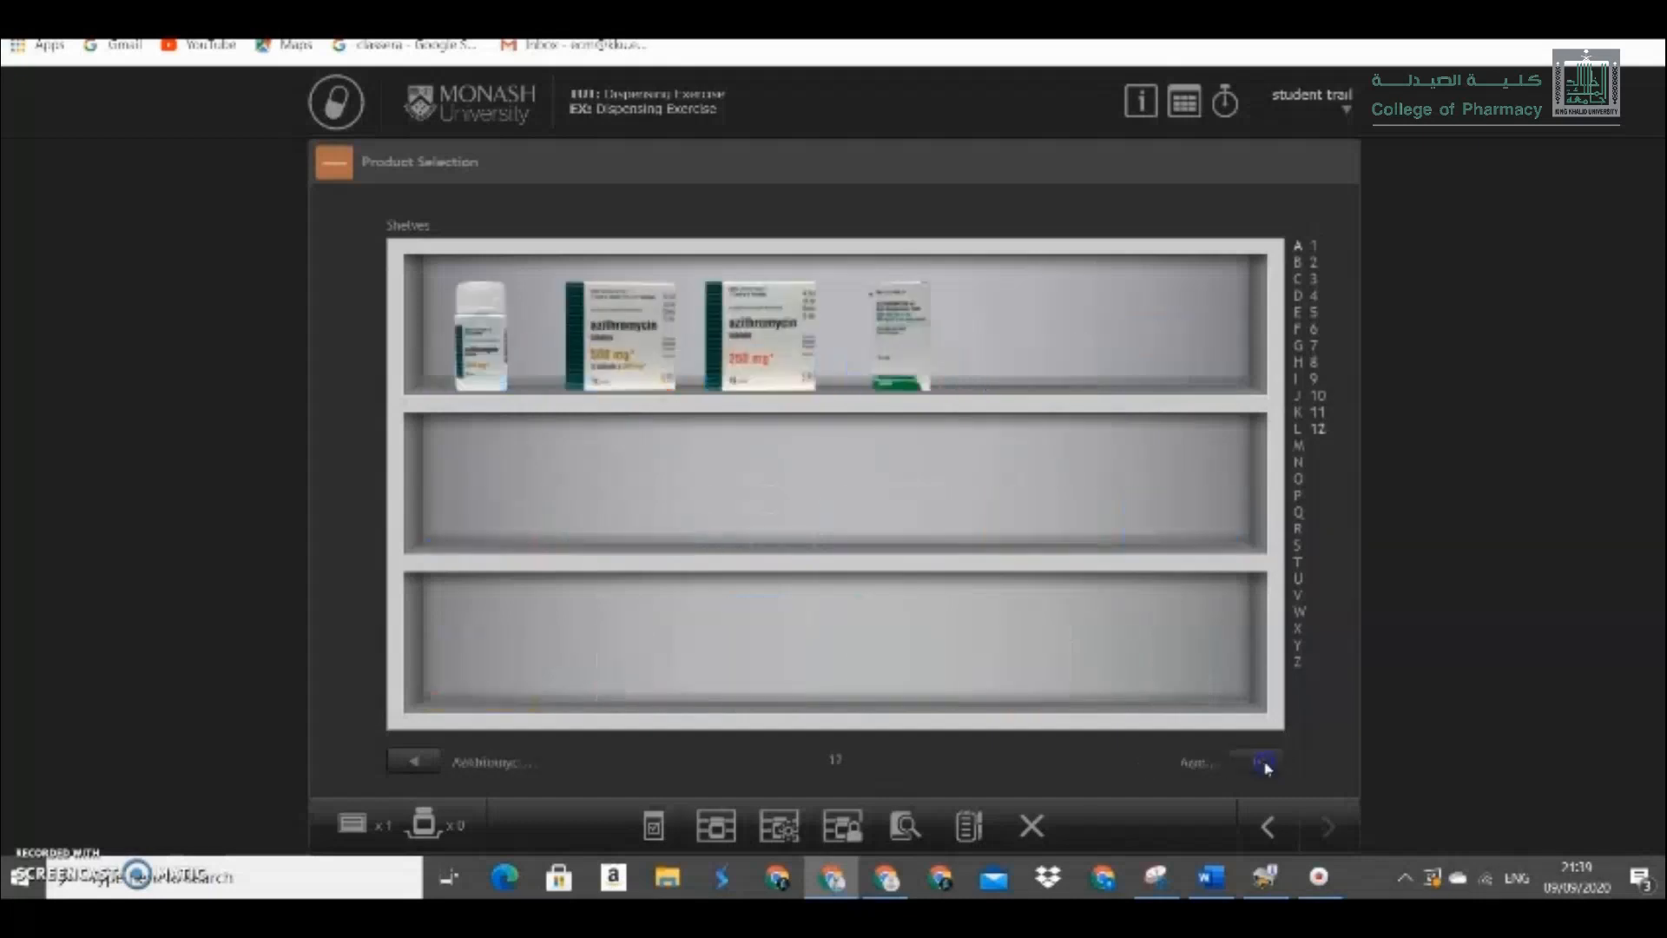
left_click(412, 762)
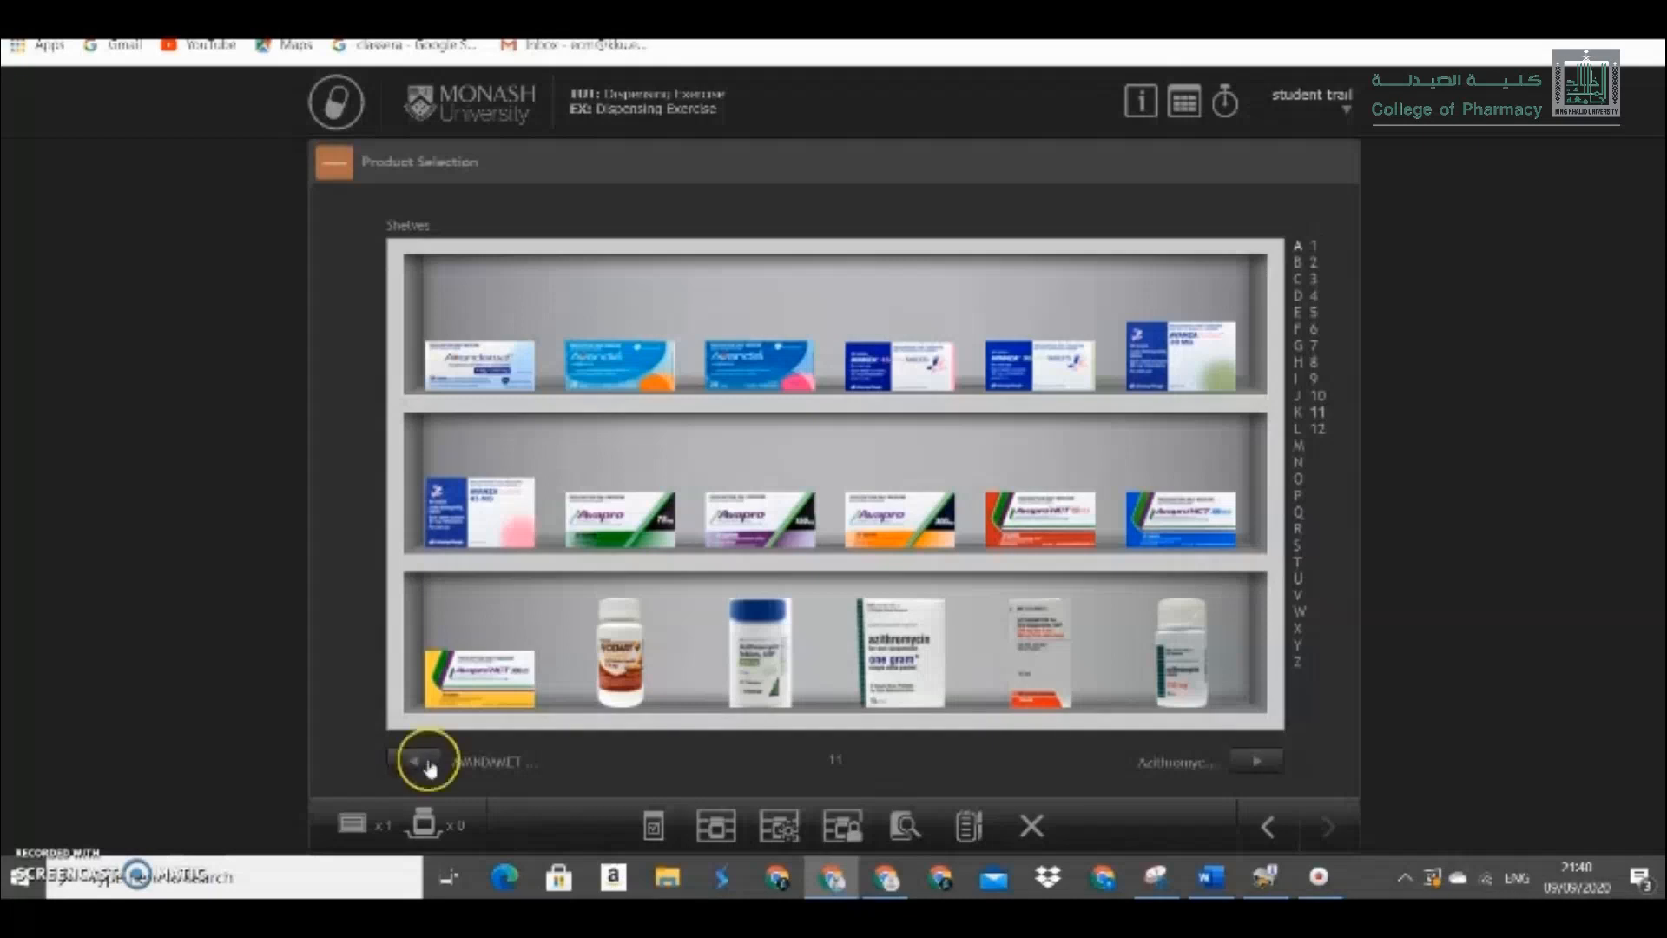
left_click(757, 670)
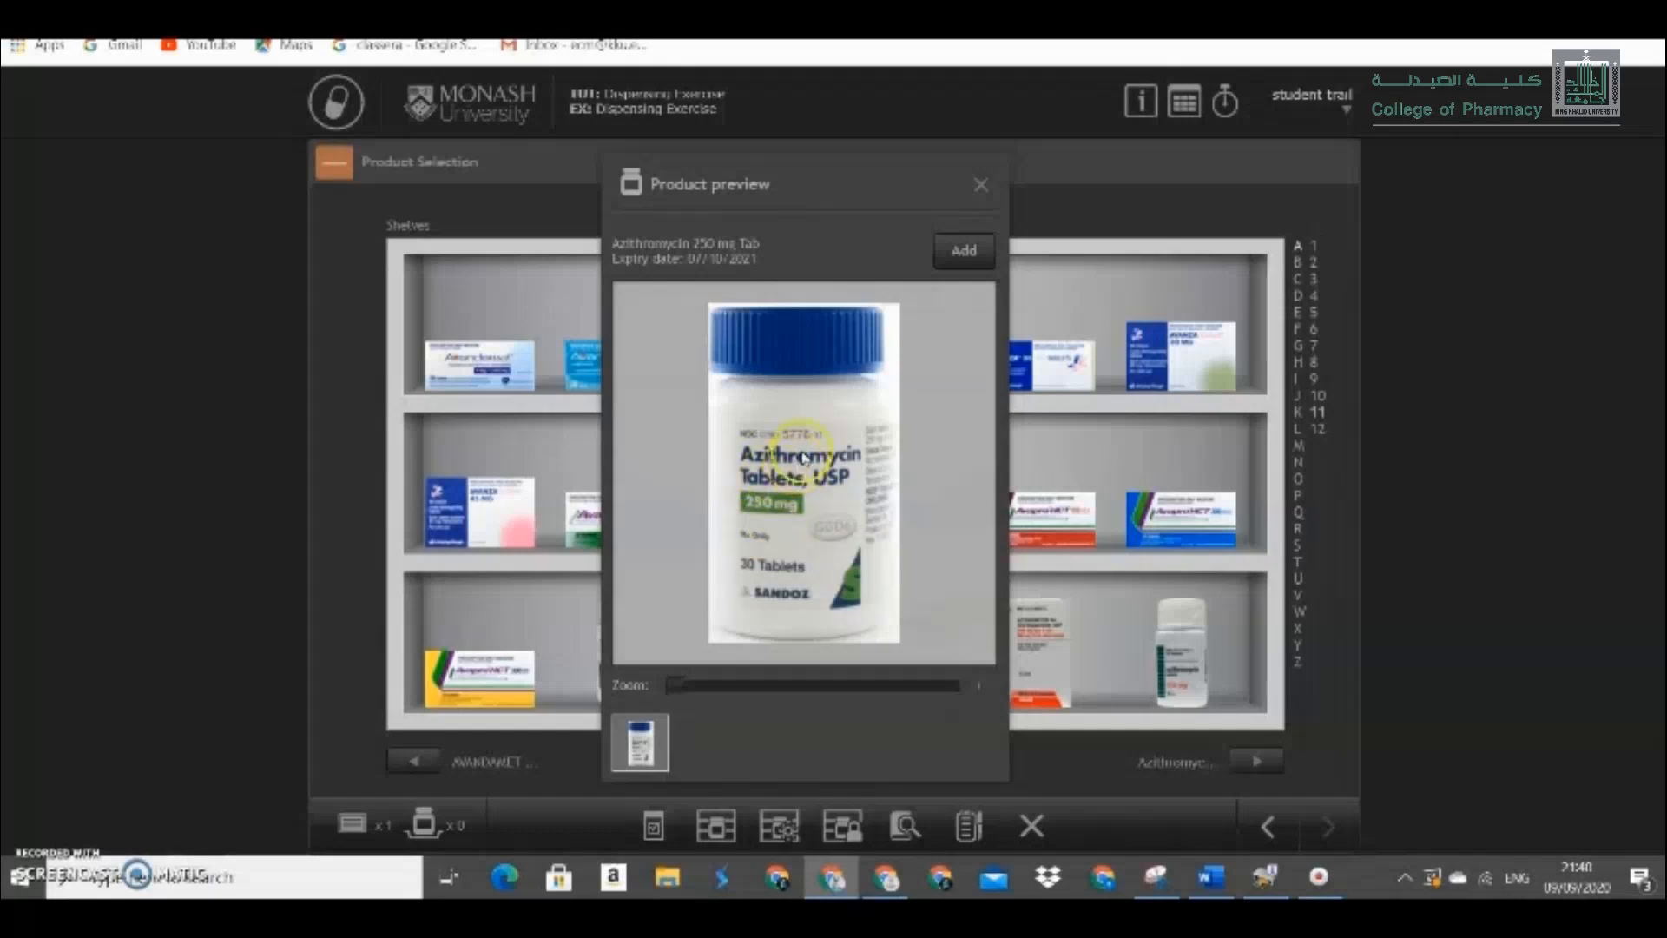
left_click(964, 250)
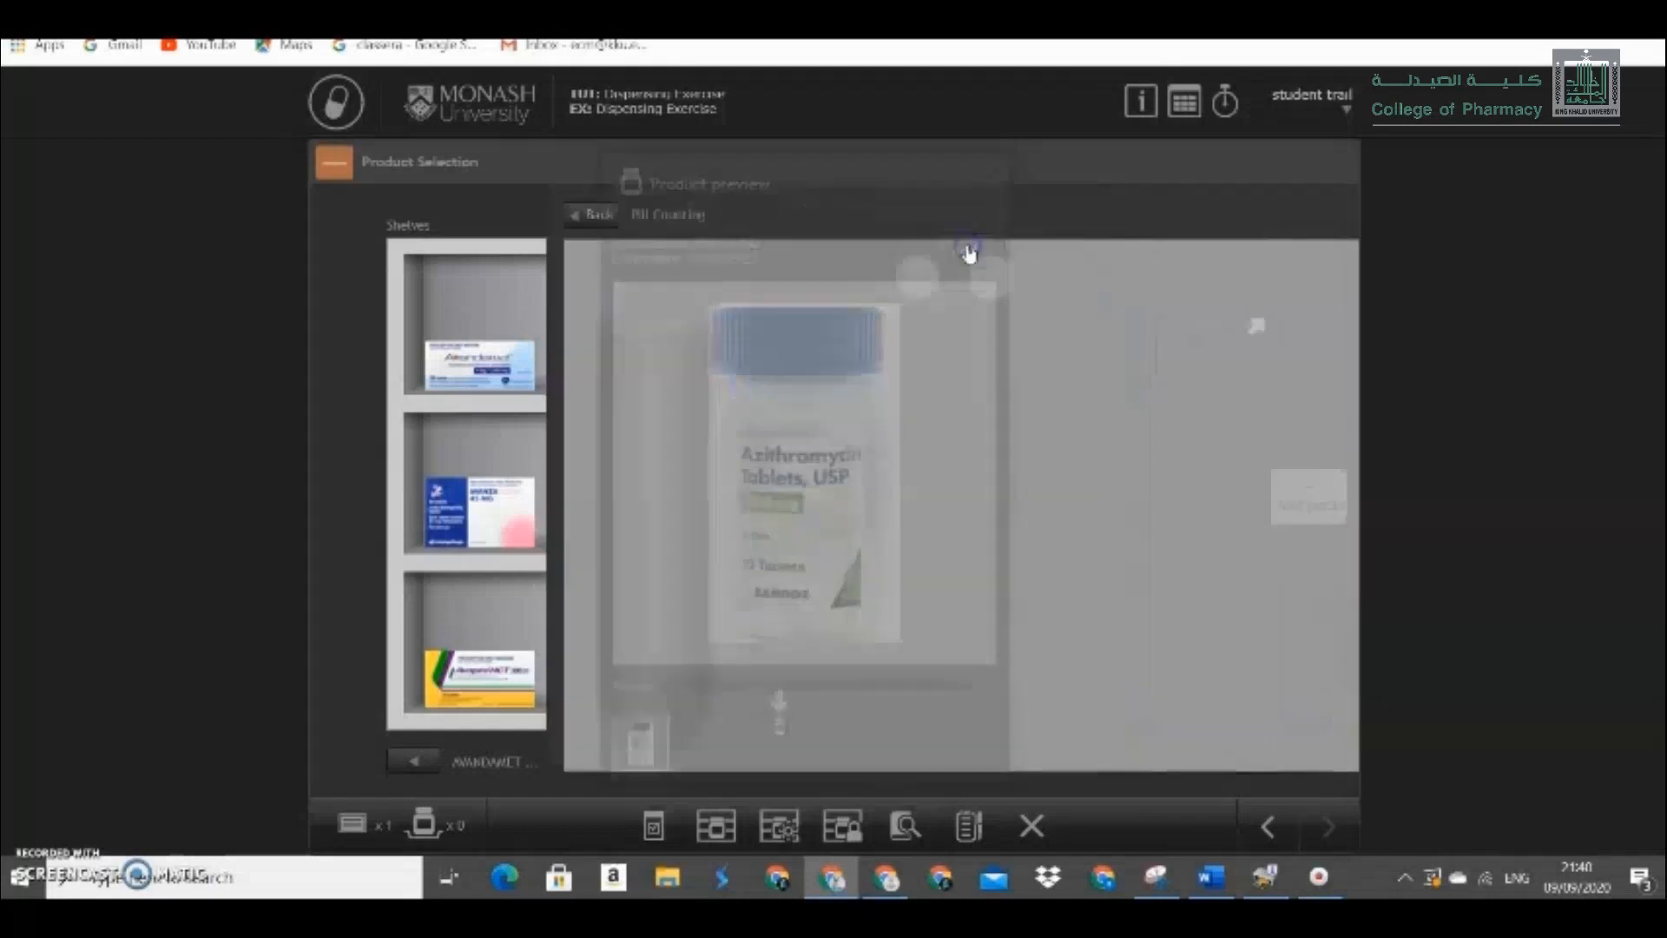
left_click(1259, 354)
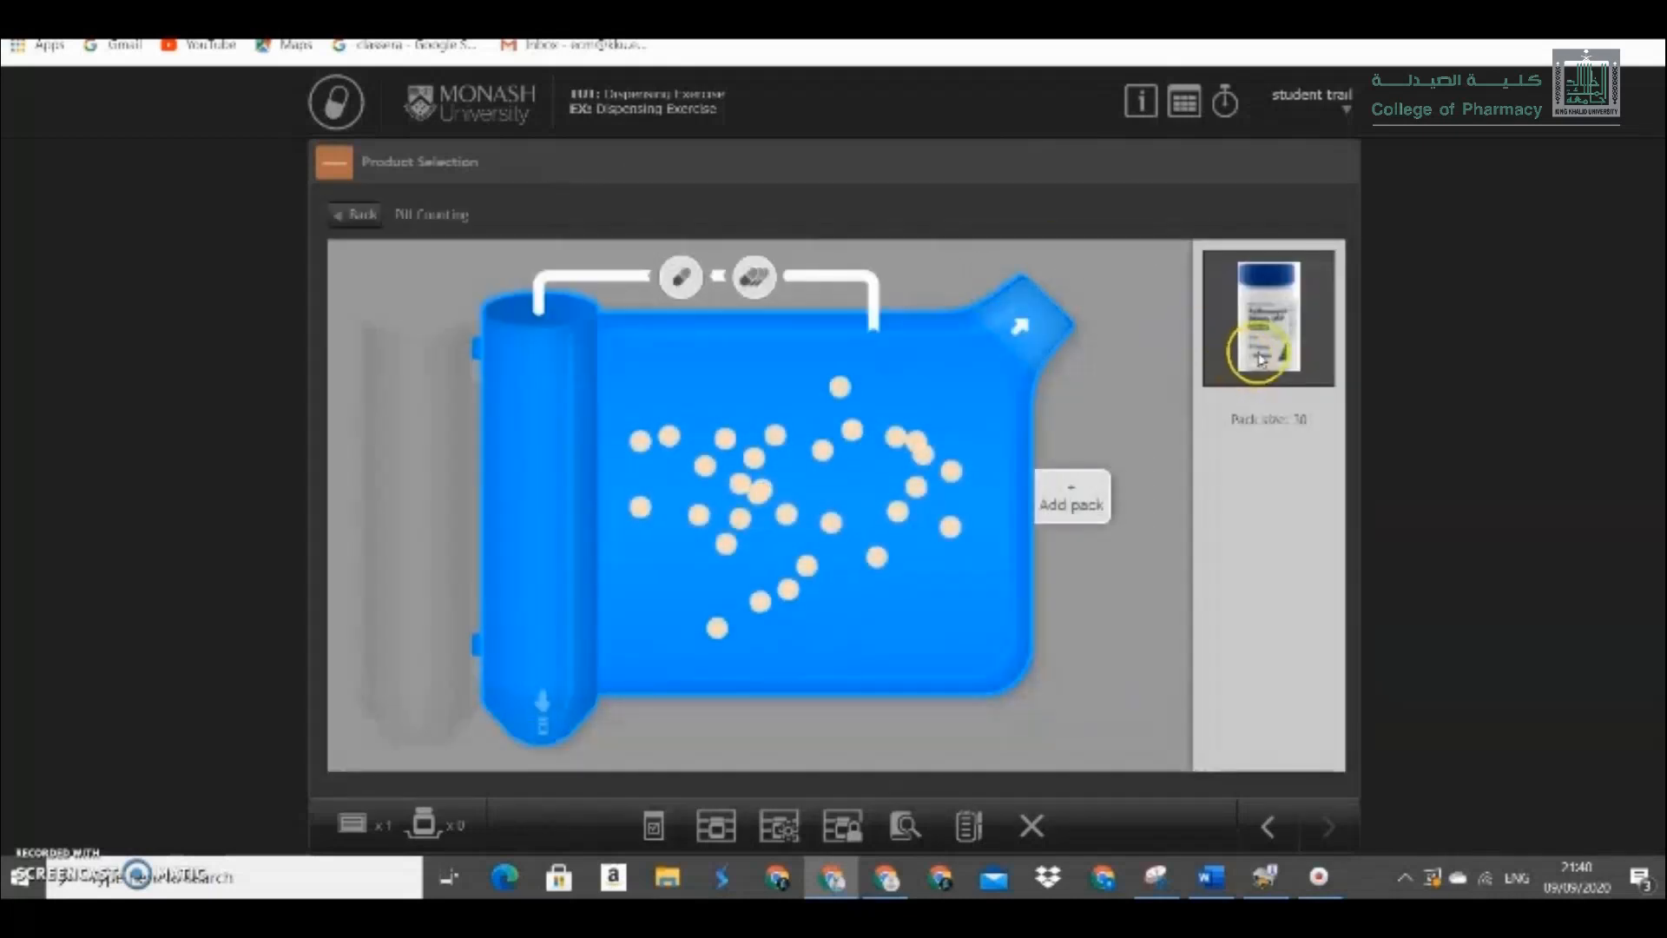
left_click(359, 215)
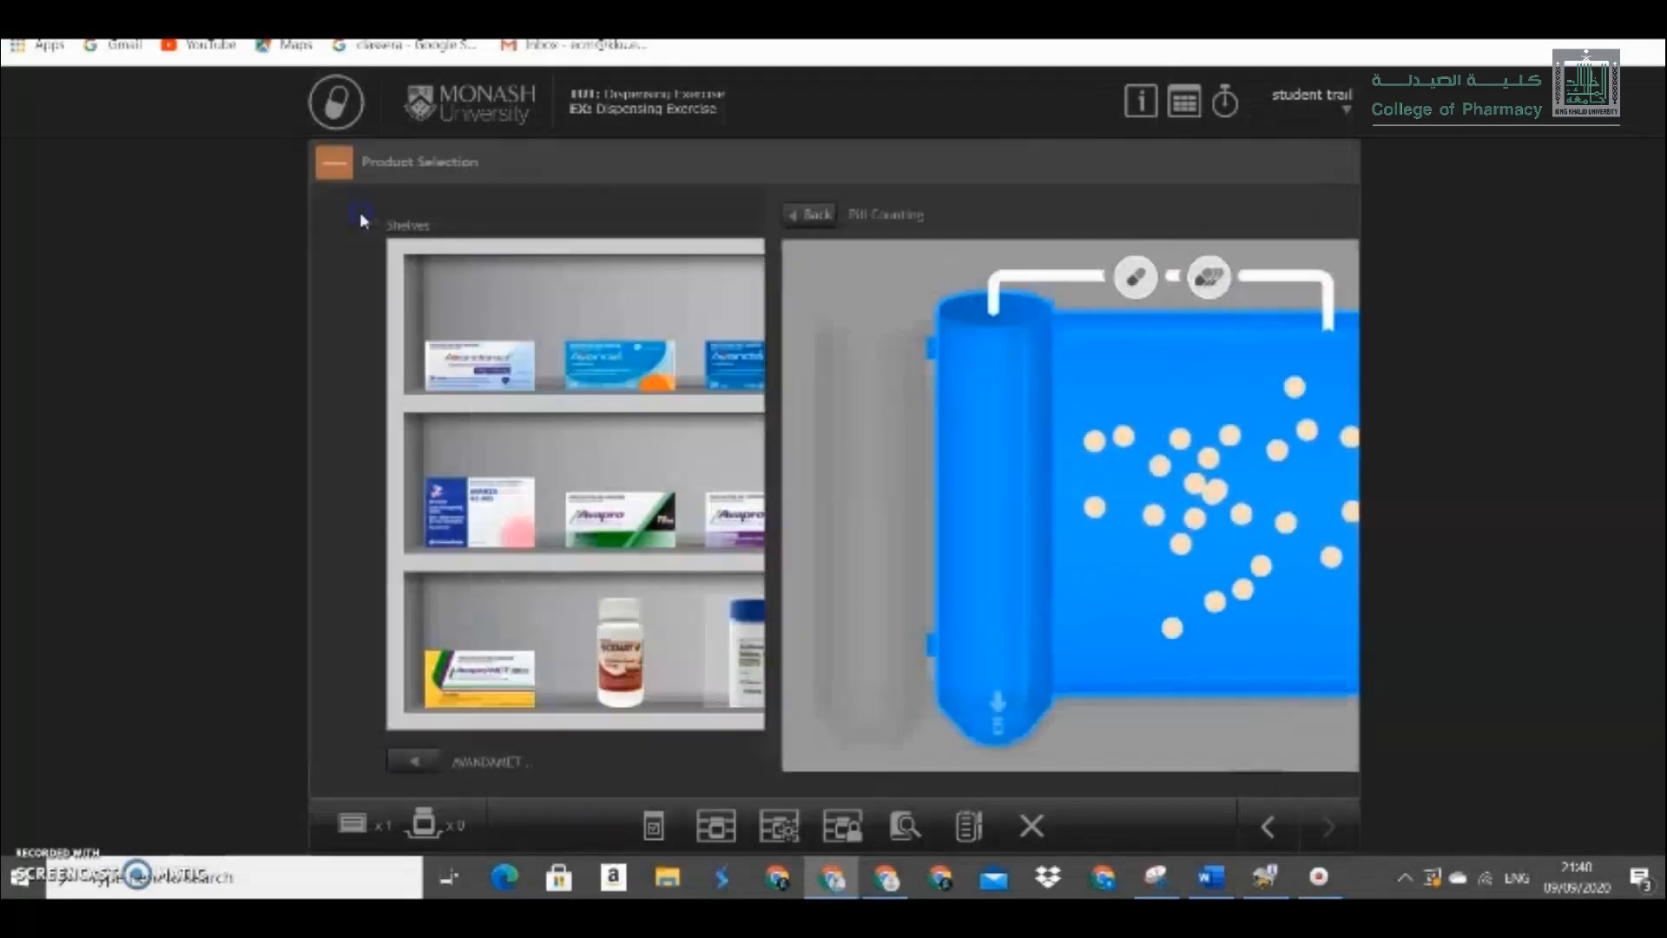
left_click(725, 571)
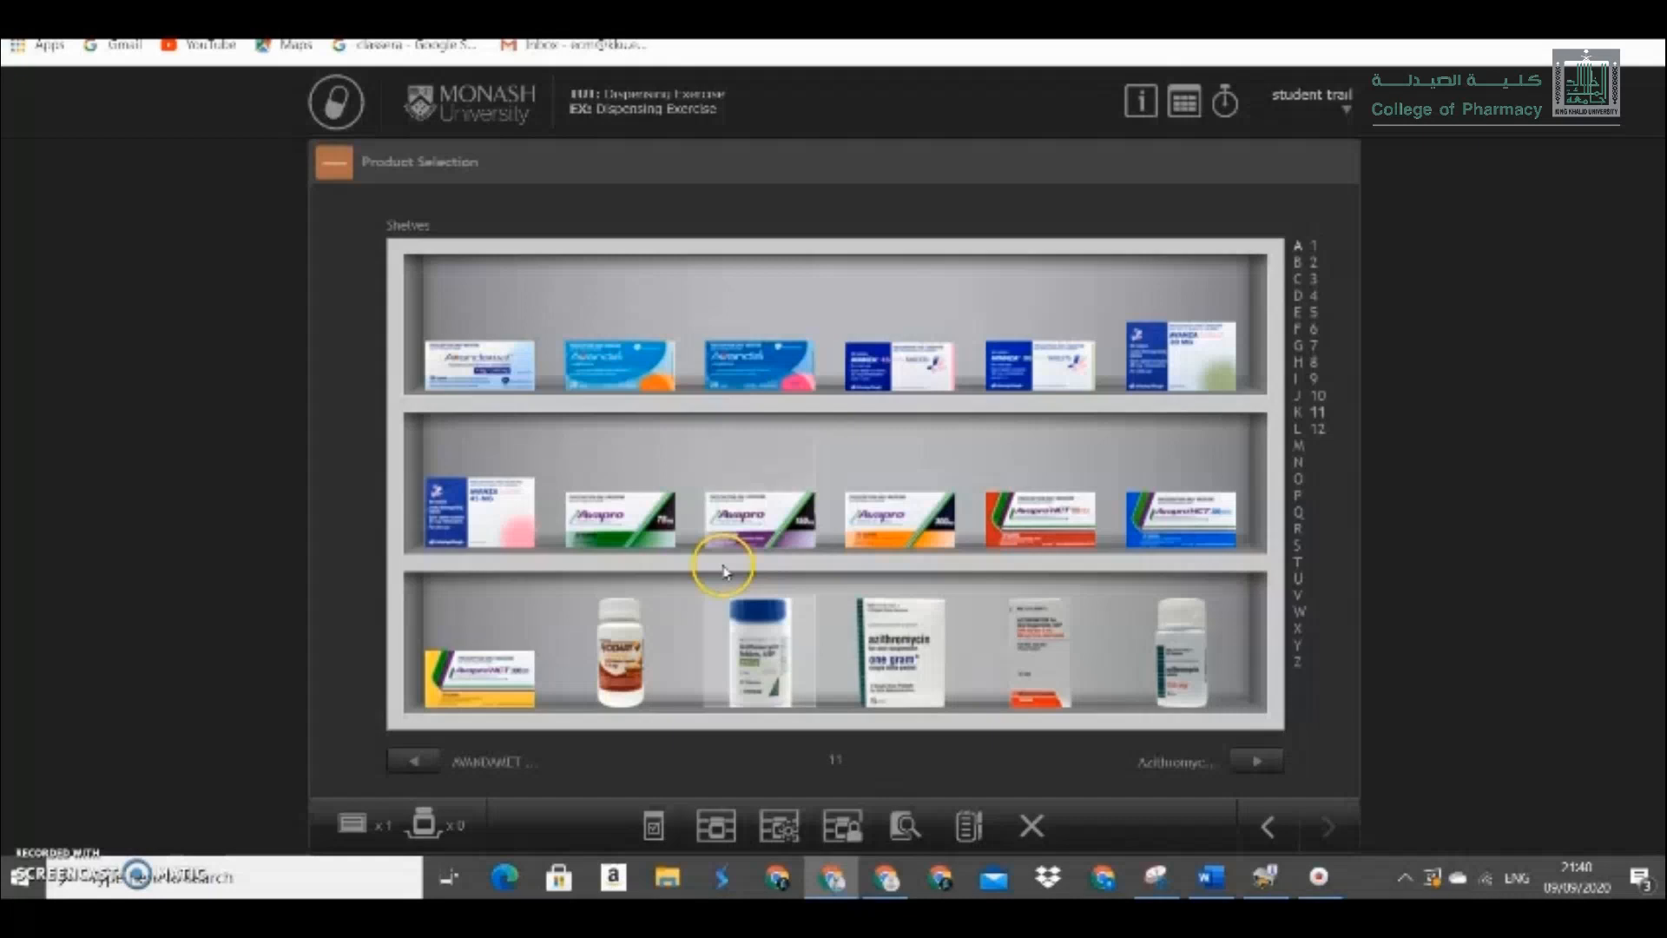
Add the 30-tablet bottle of Azithromycin 250 mg Tab, count out five tablets and fill the dispensing bottle with them.
left_click(746, 665)
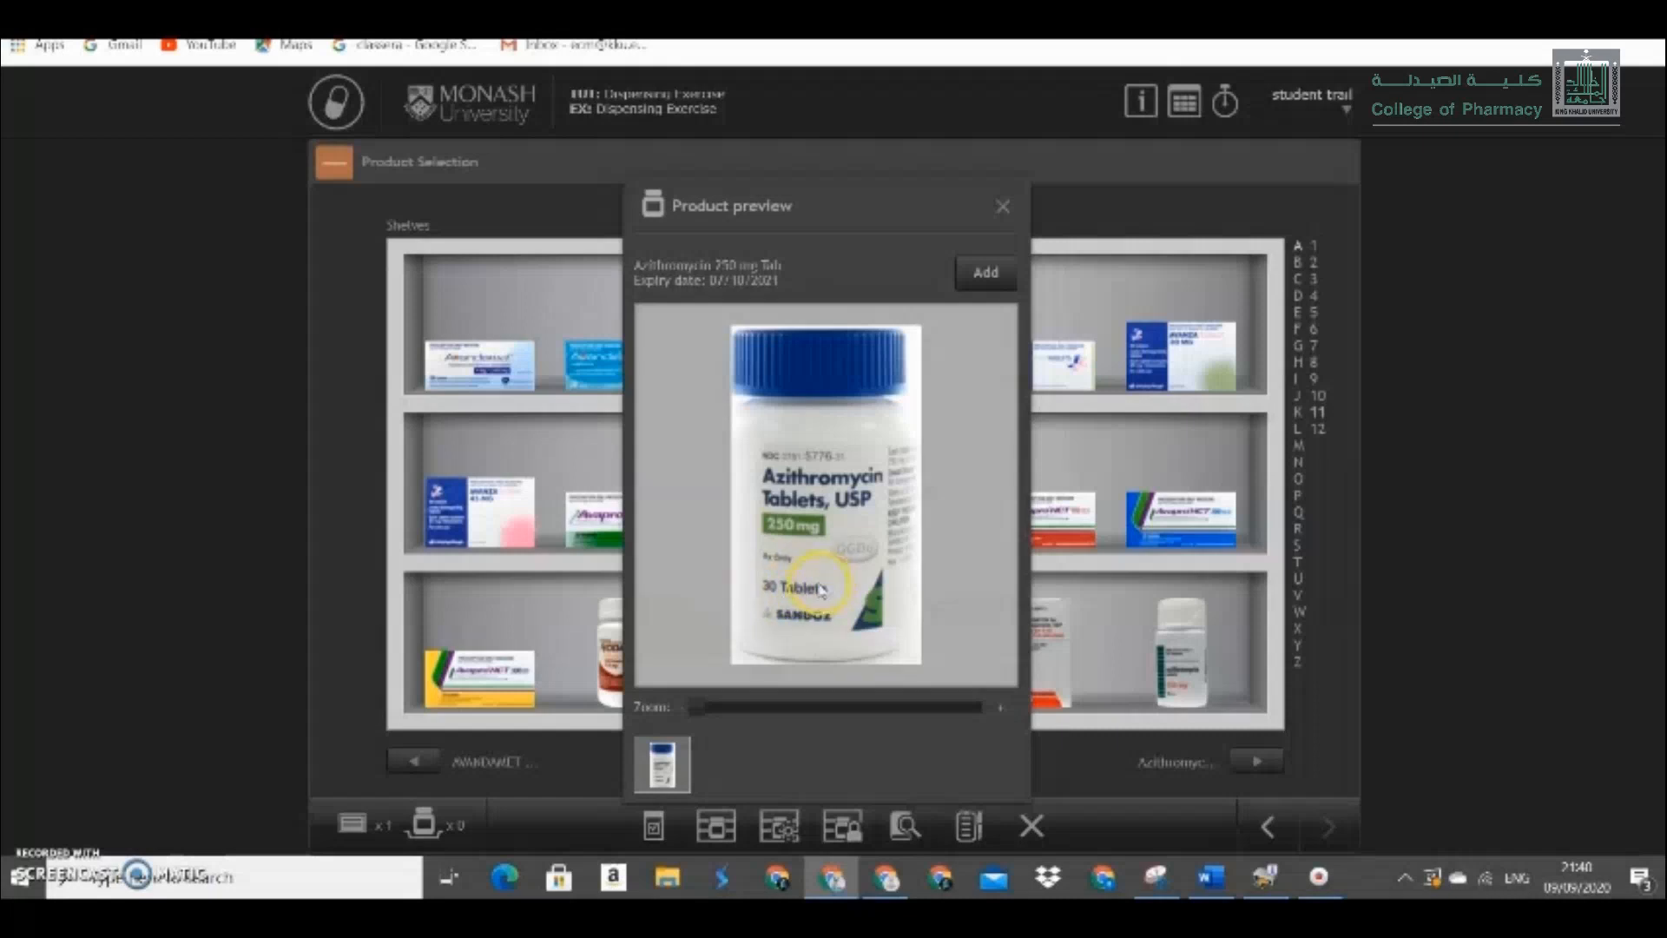
left_click(985, 272)
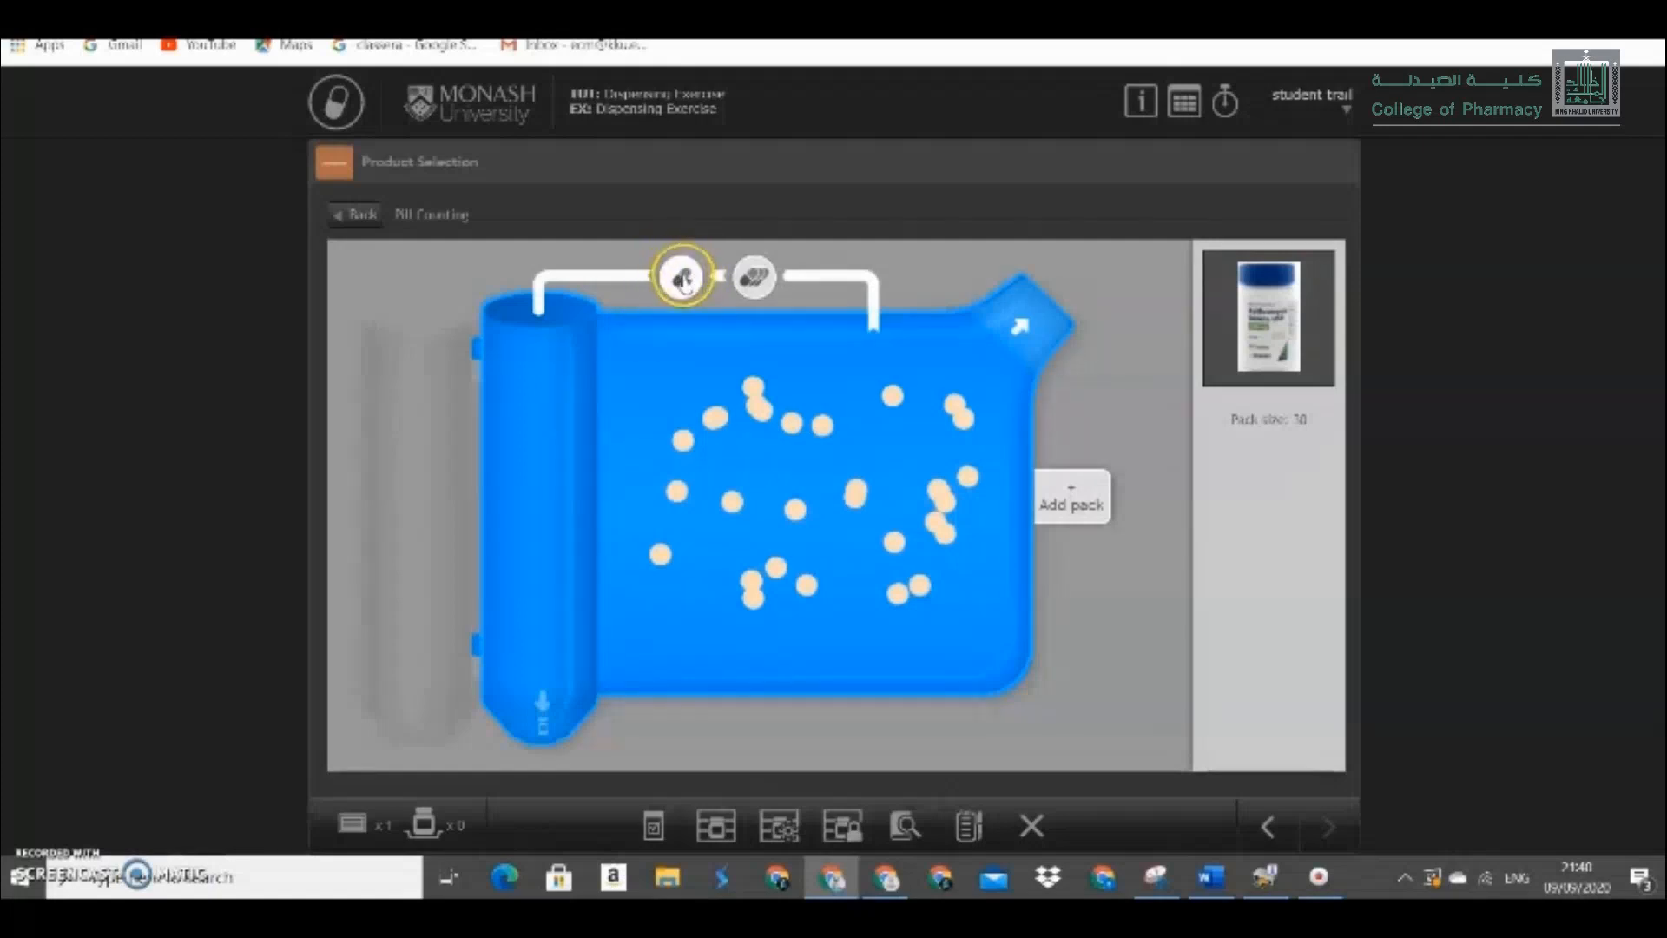
left_click(756, 278)
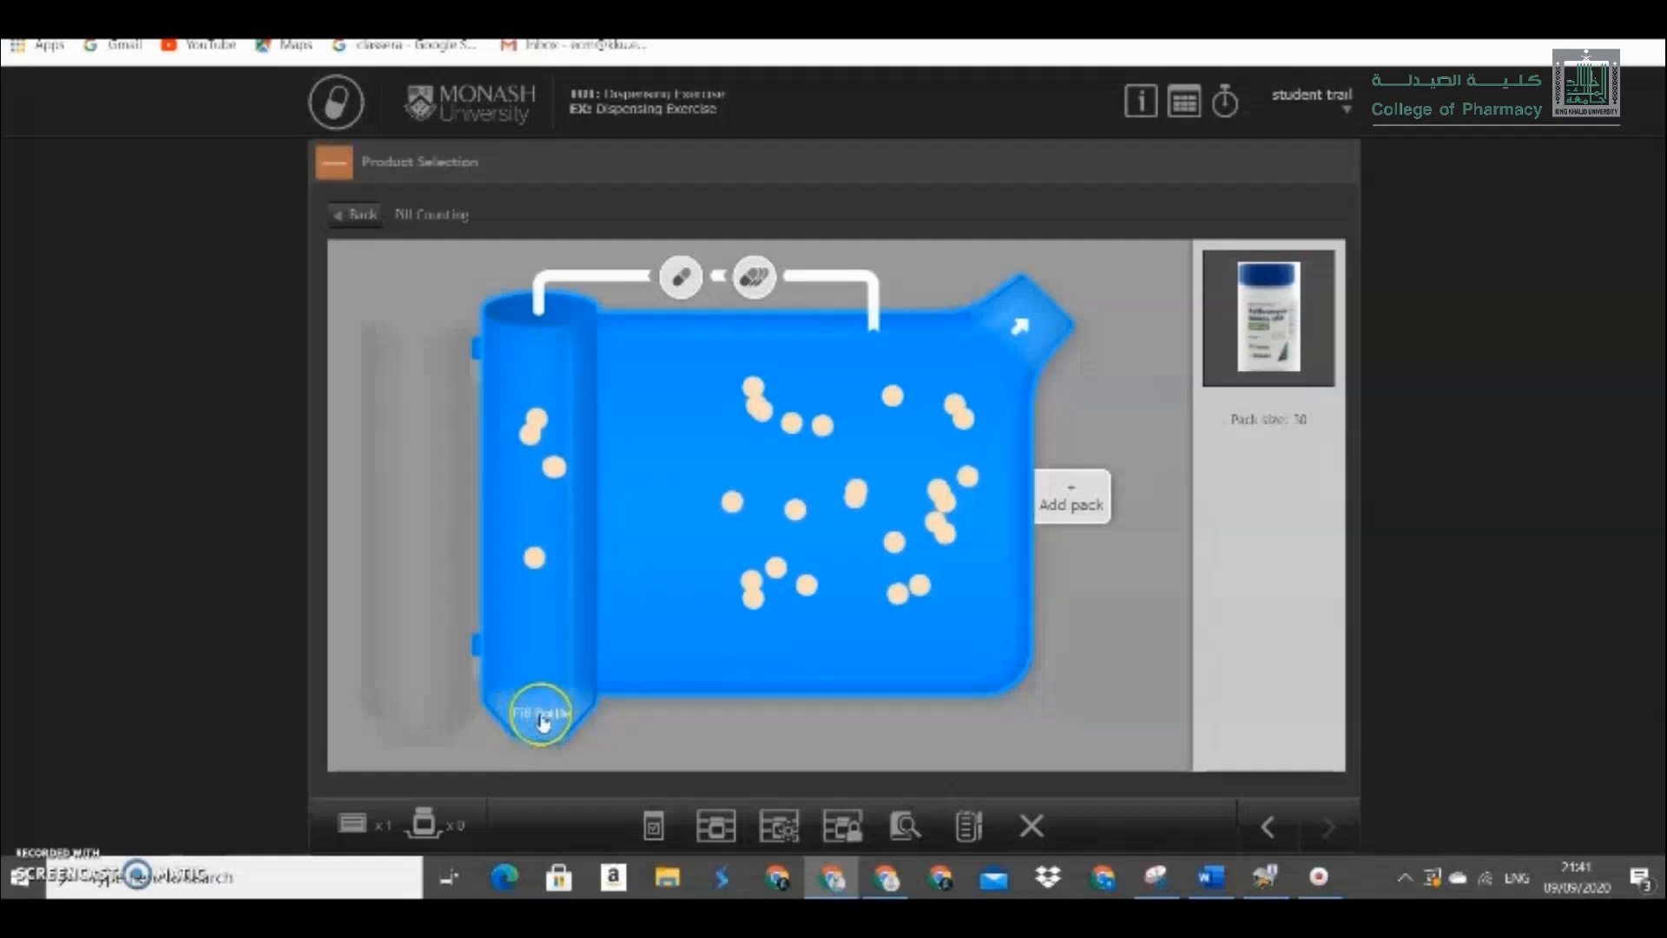
left_click(544, 716)
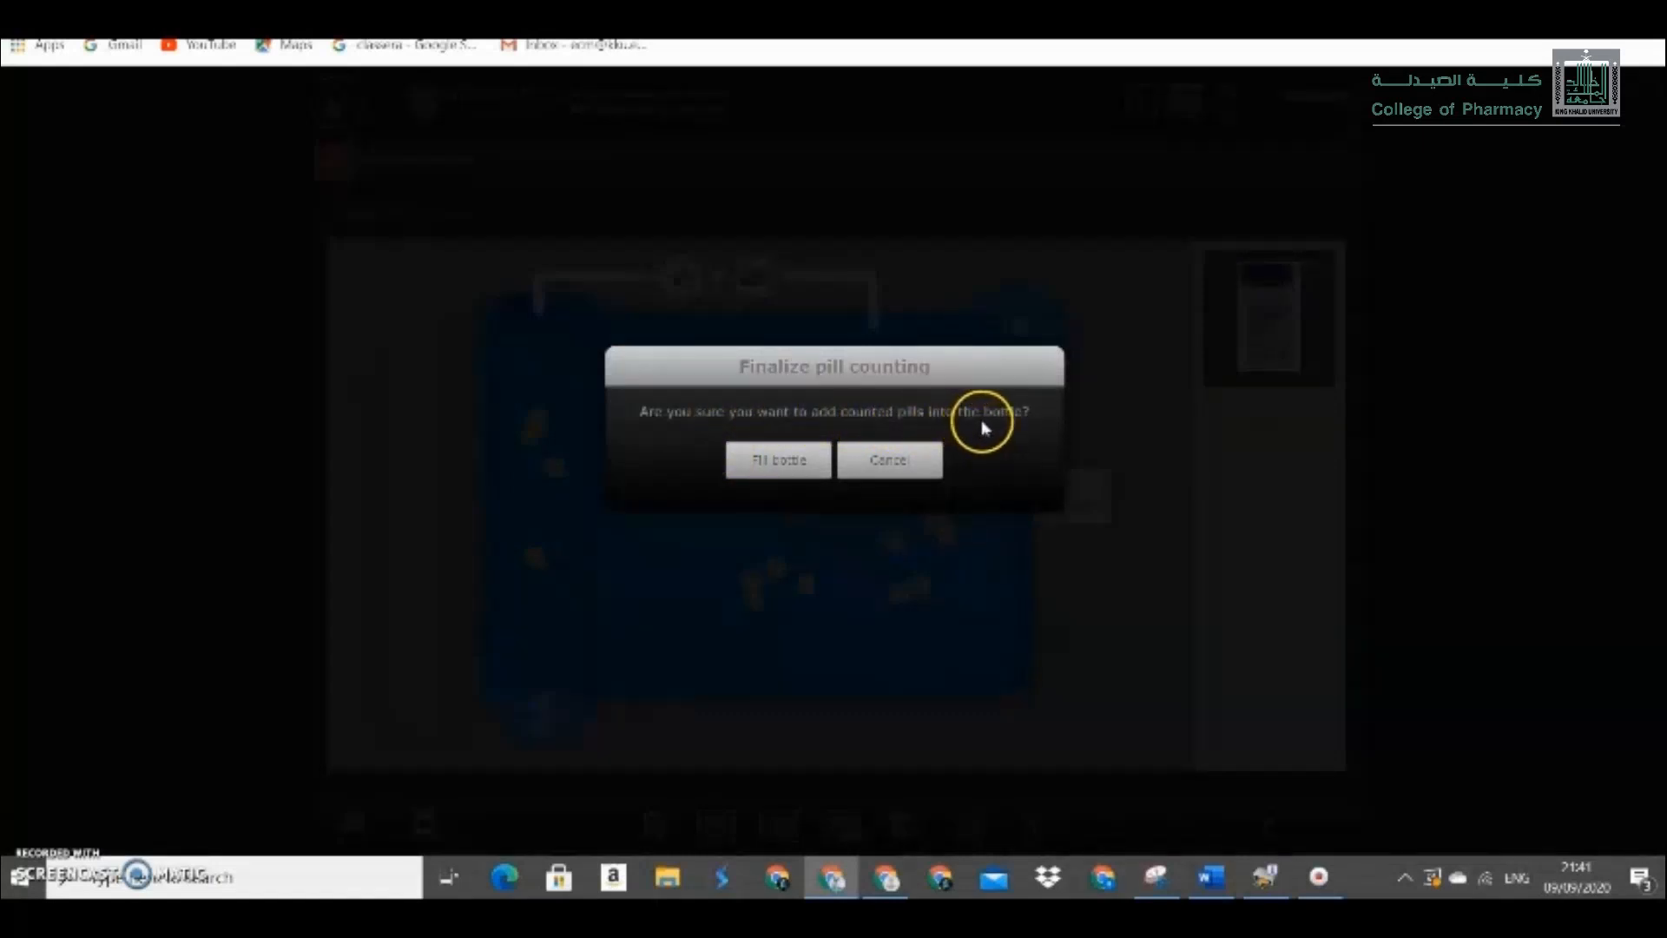
left_click(792, 460)
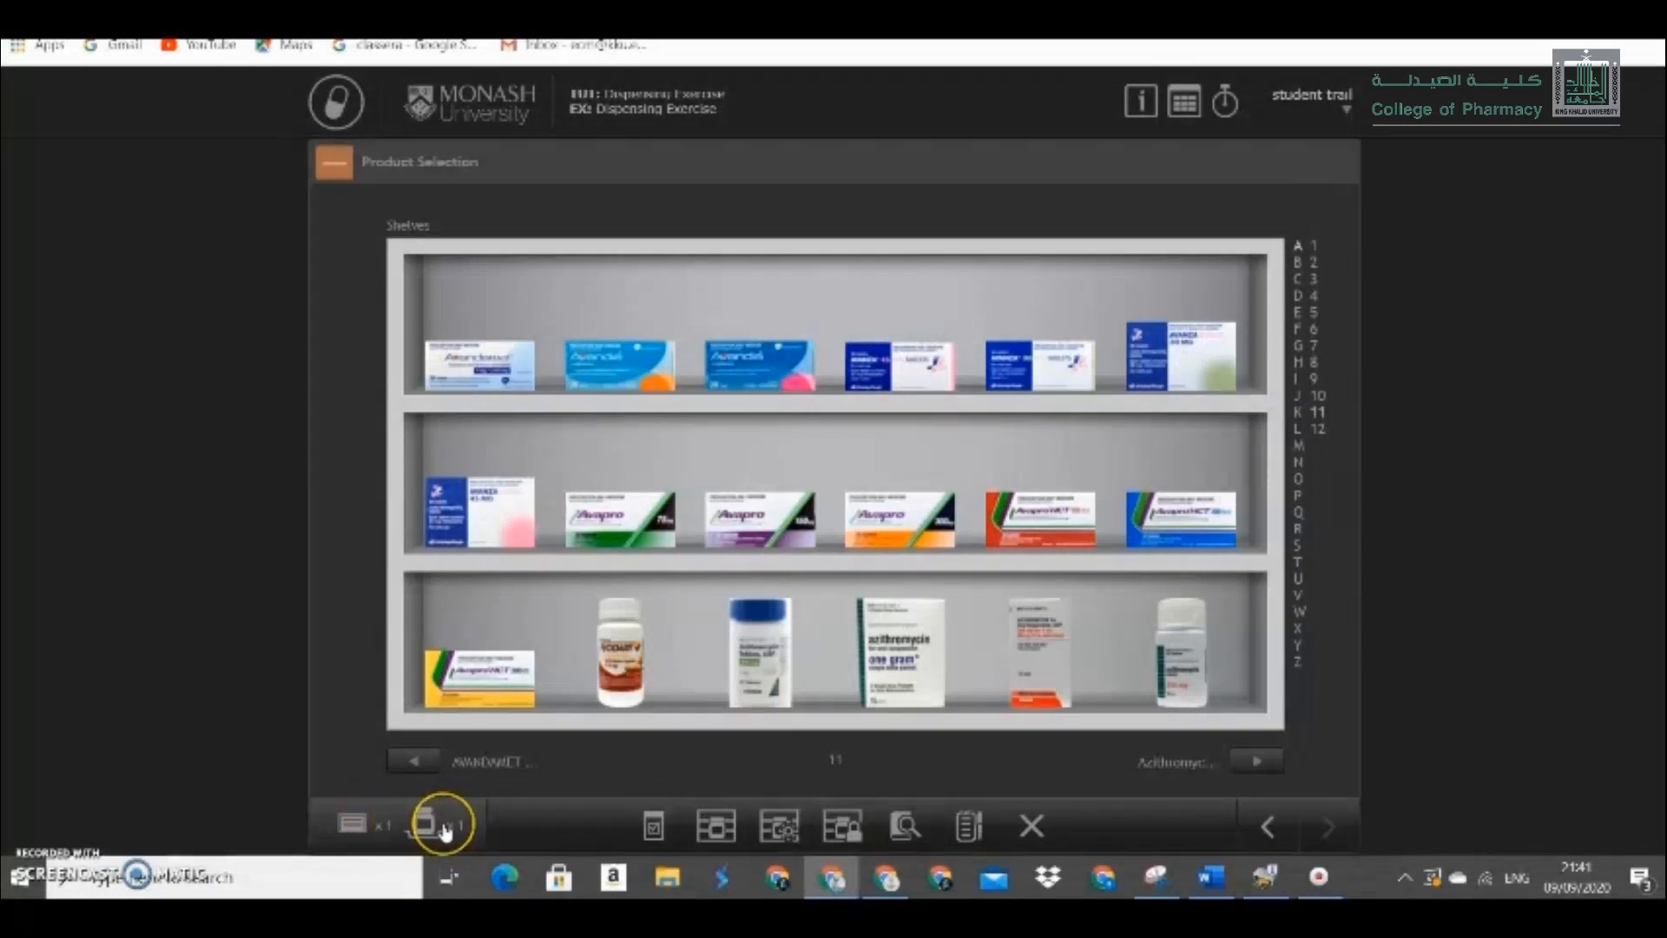
Return to the counter benchtop and verify the azithromycin bottle against the Azithromycin 250 mg Tab entry with the barcode scanner.
left_click(338, 164)
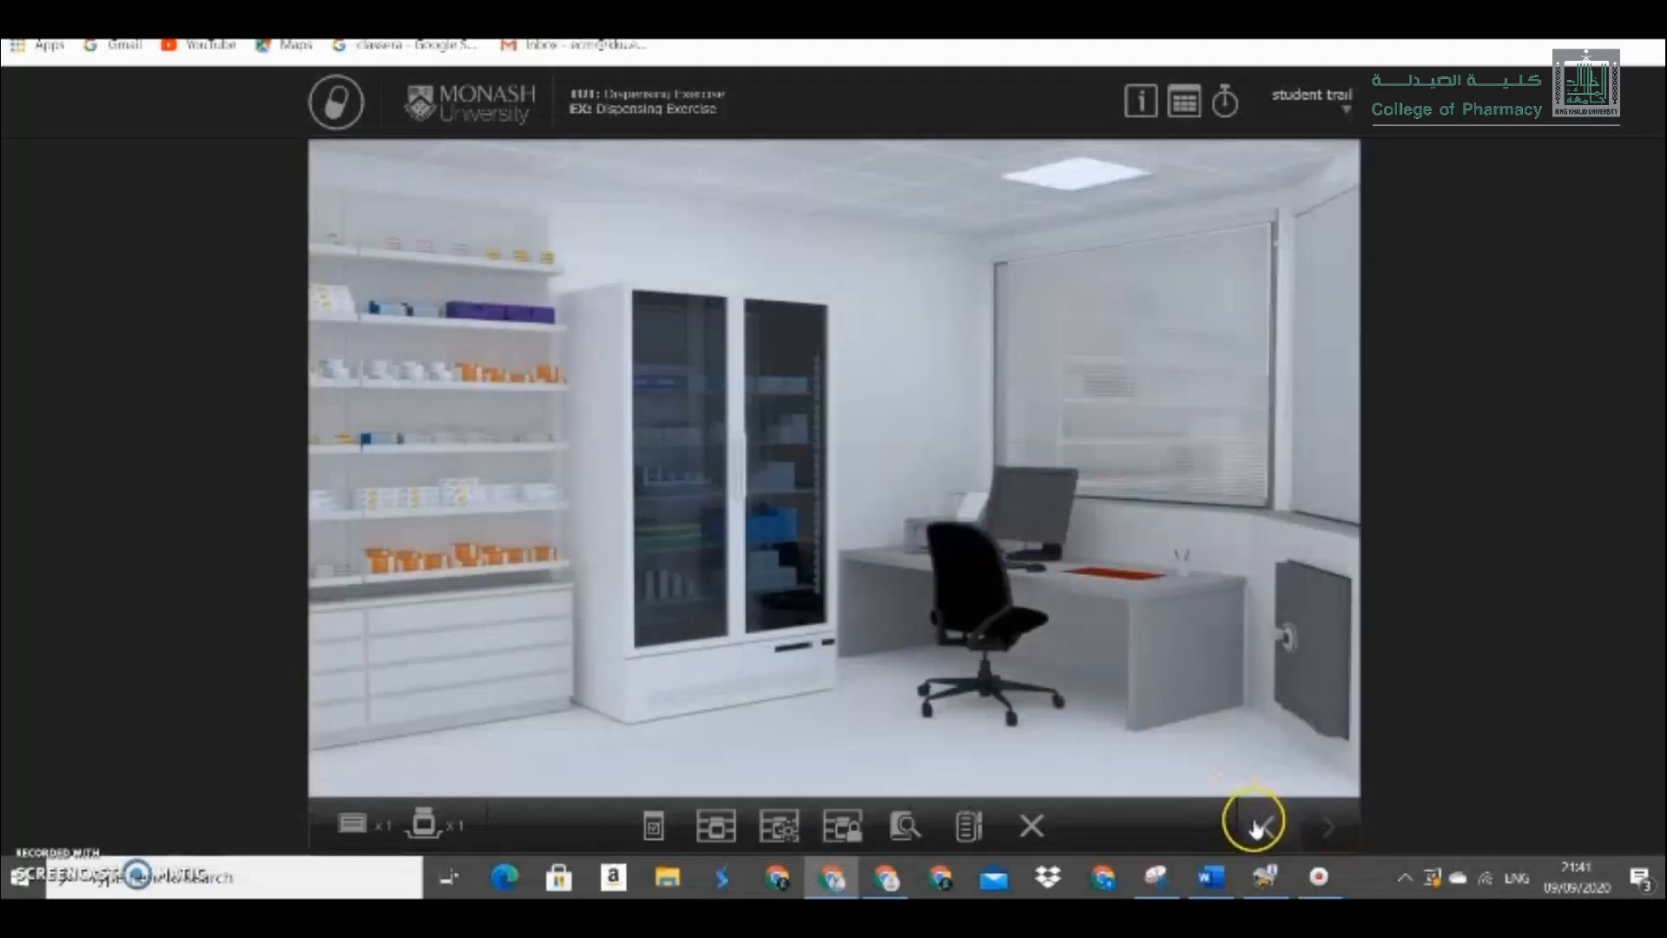
left_click(1261, 830)
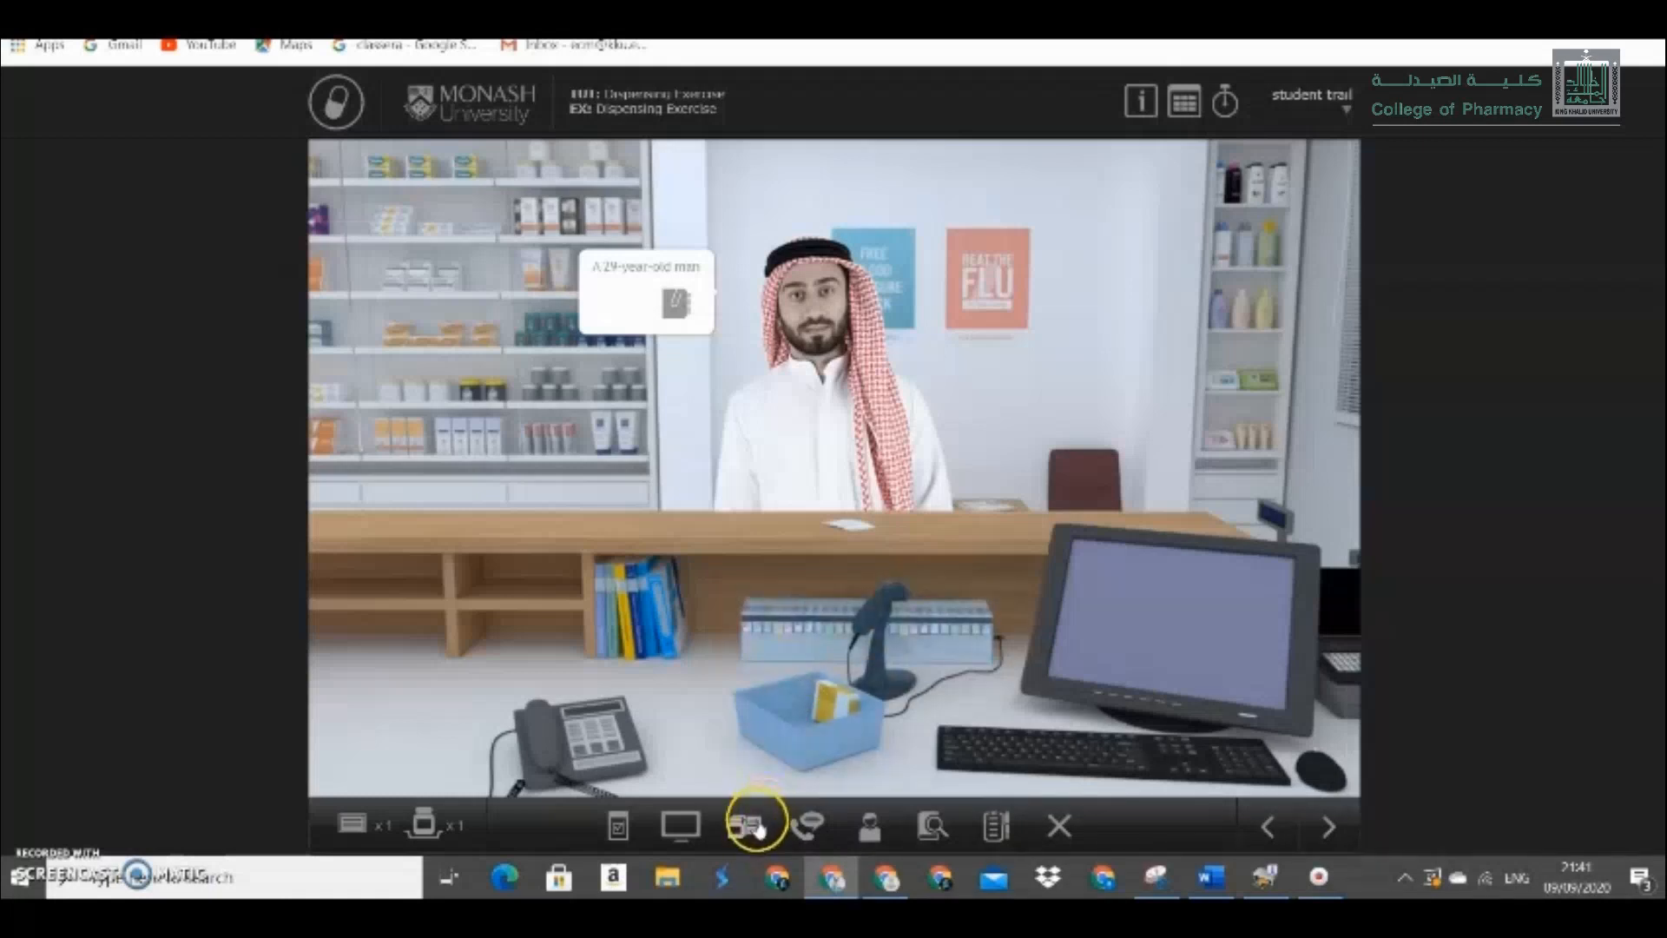
left_click(788, 745)
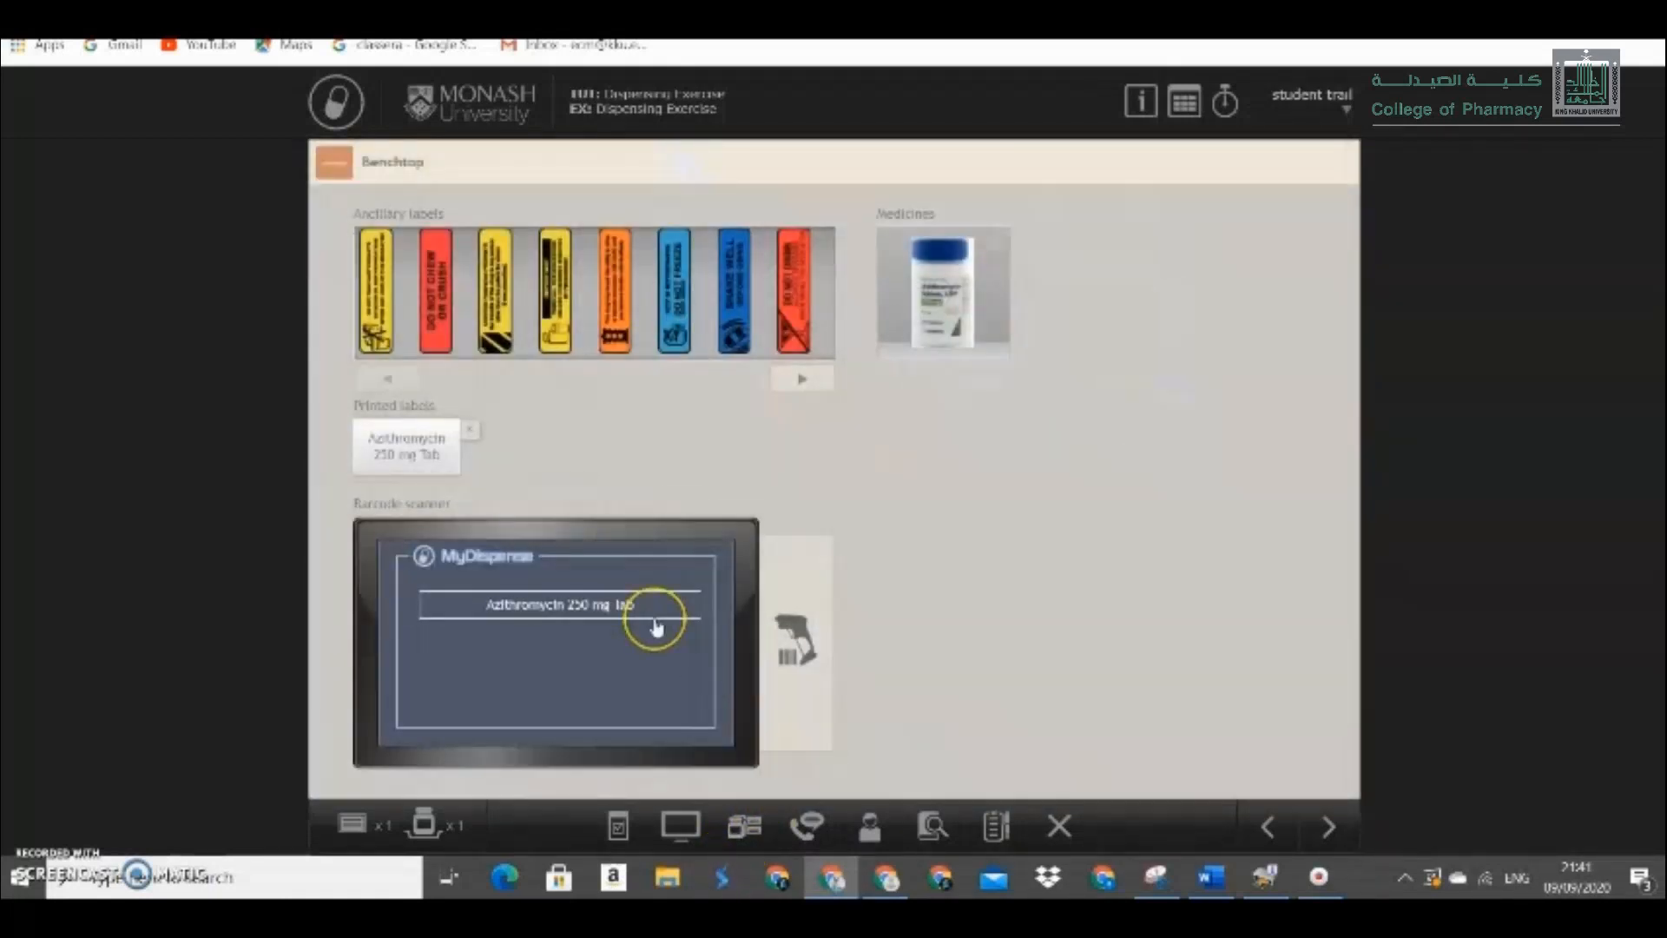
left_click(586, 608)
left_click(797, 651)
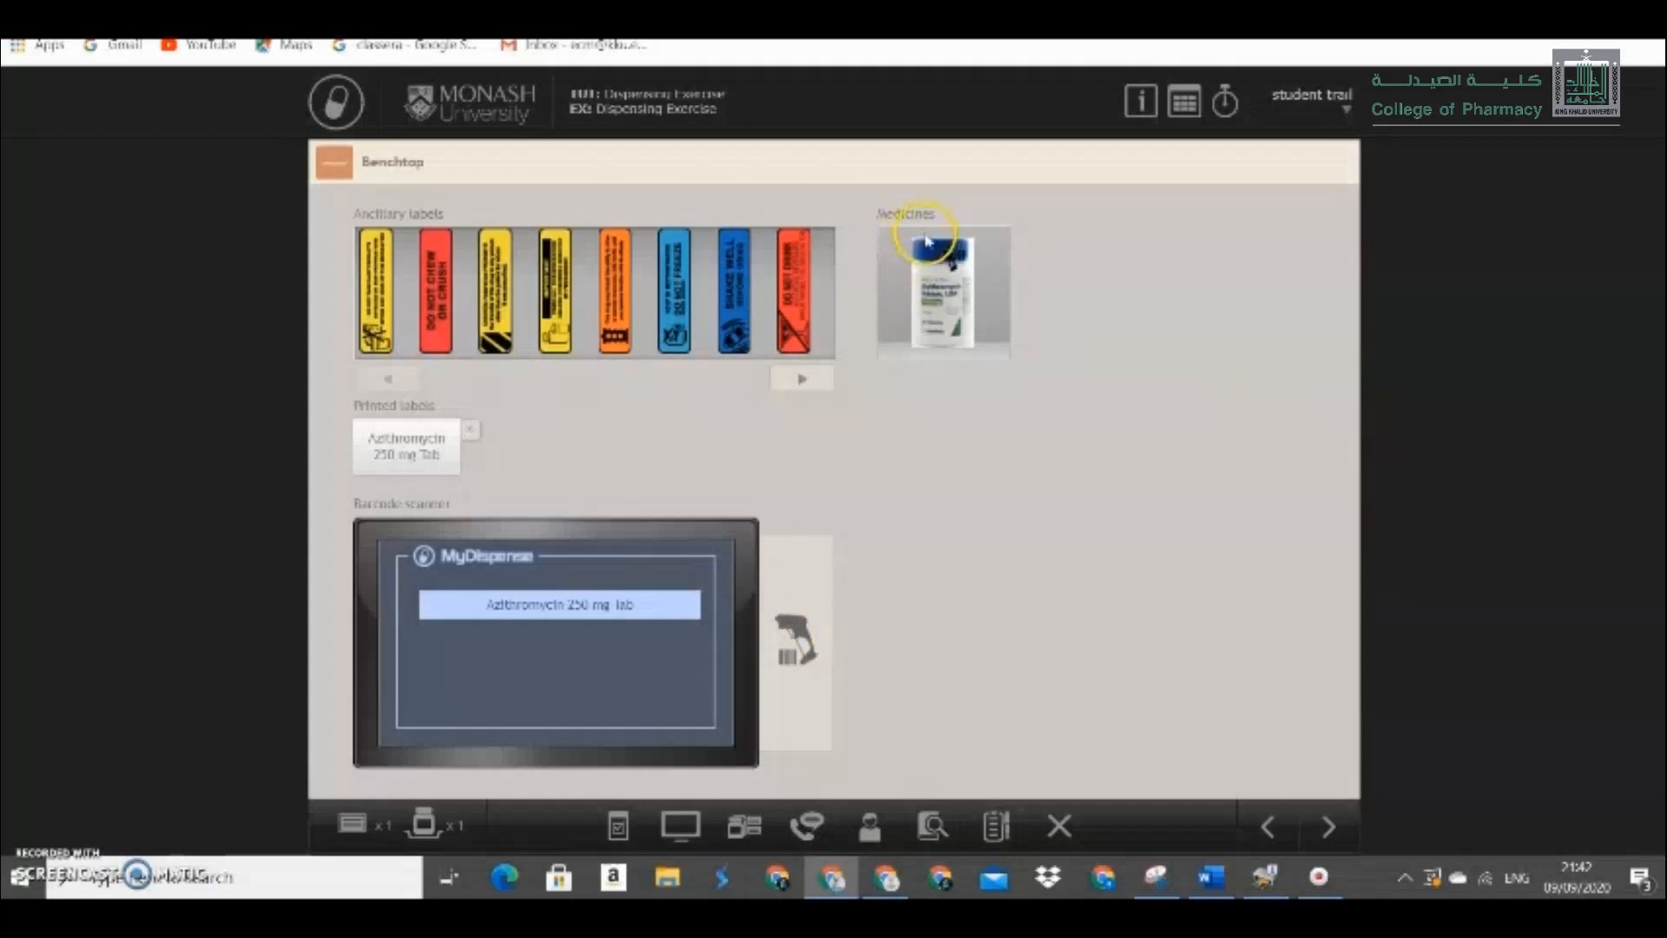
left_click(946, 280)
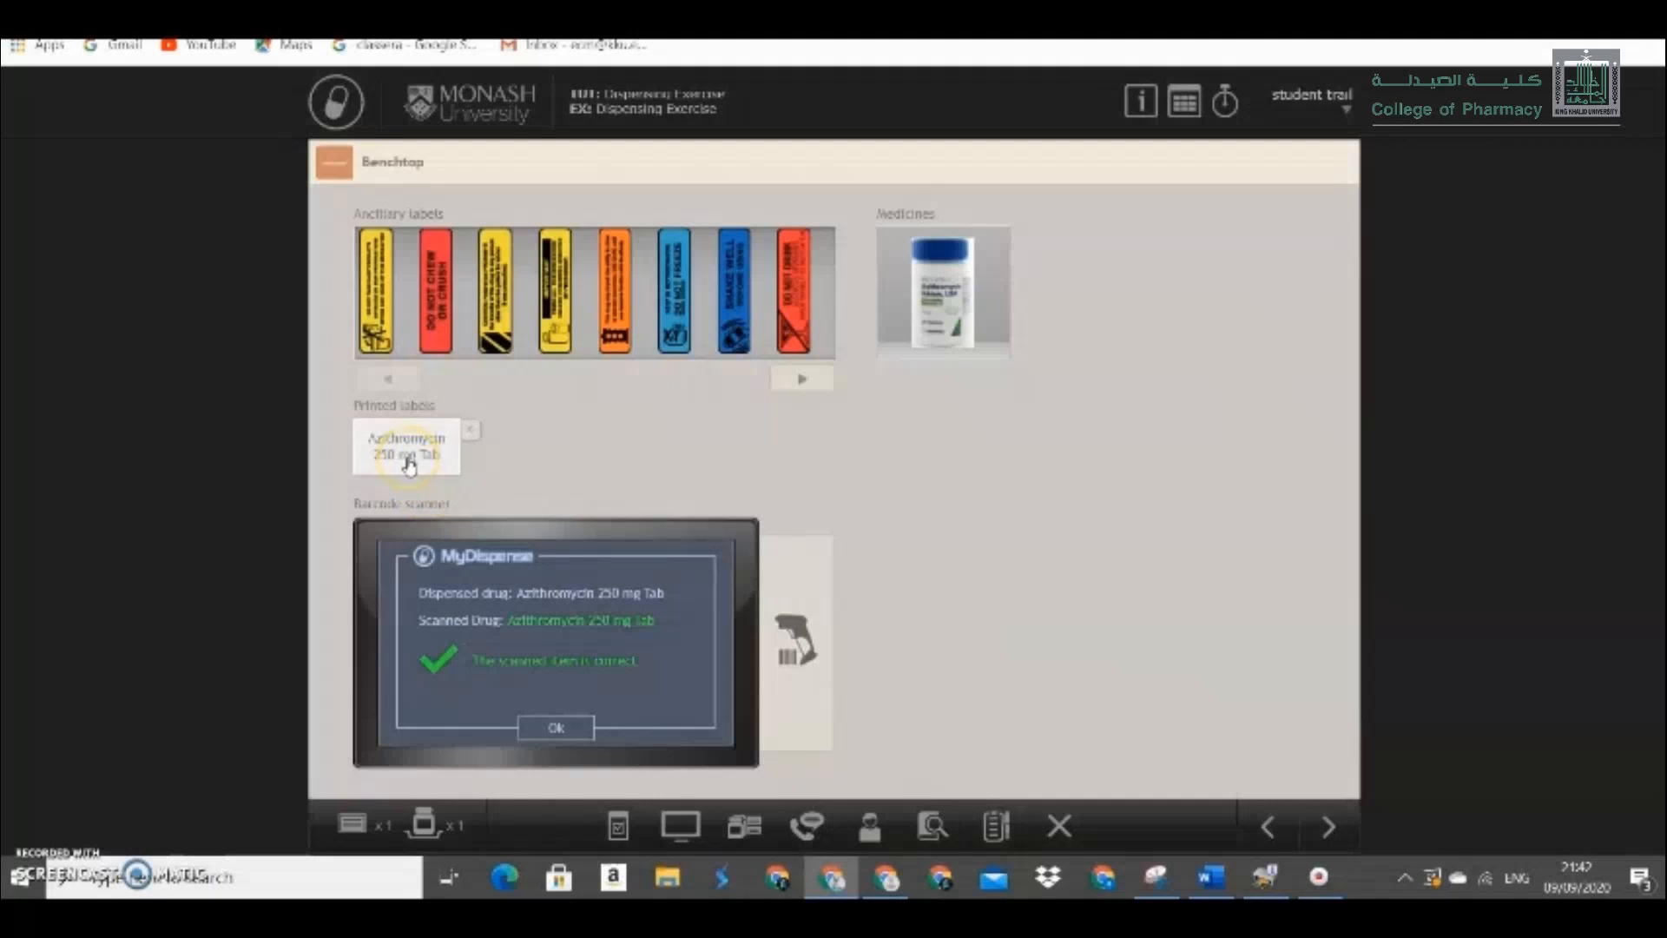
Attach the printed Azithromycin 250 mg Tab label to the medicine bottle and leave the benchtop.
left_click_drag(407, 461, 951, 301)
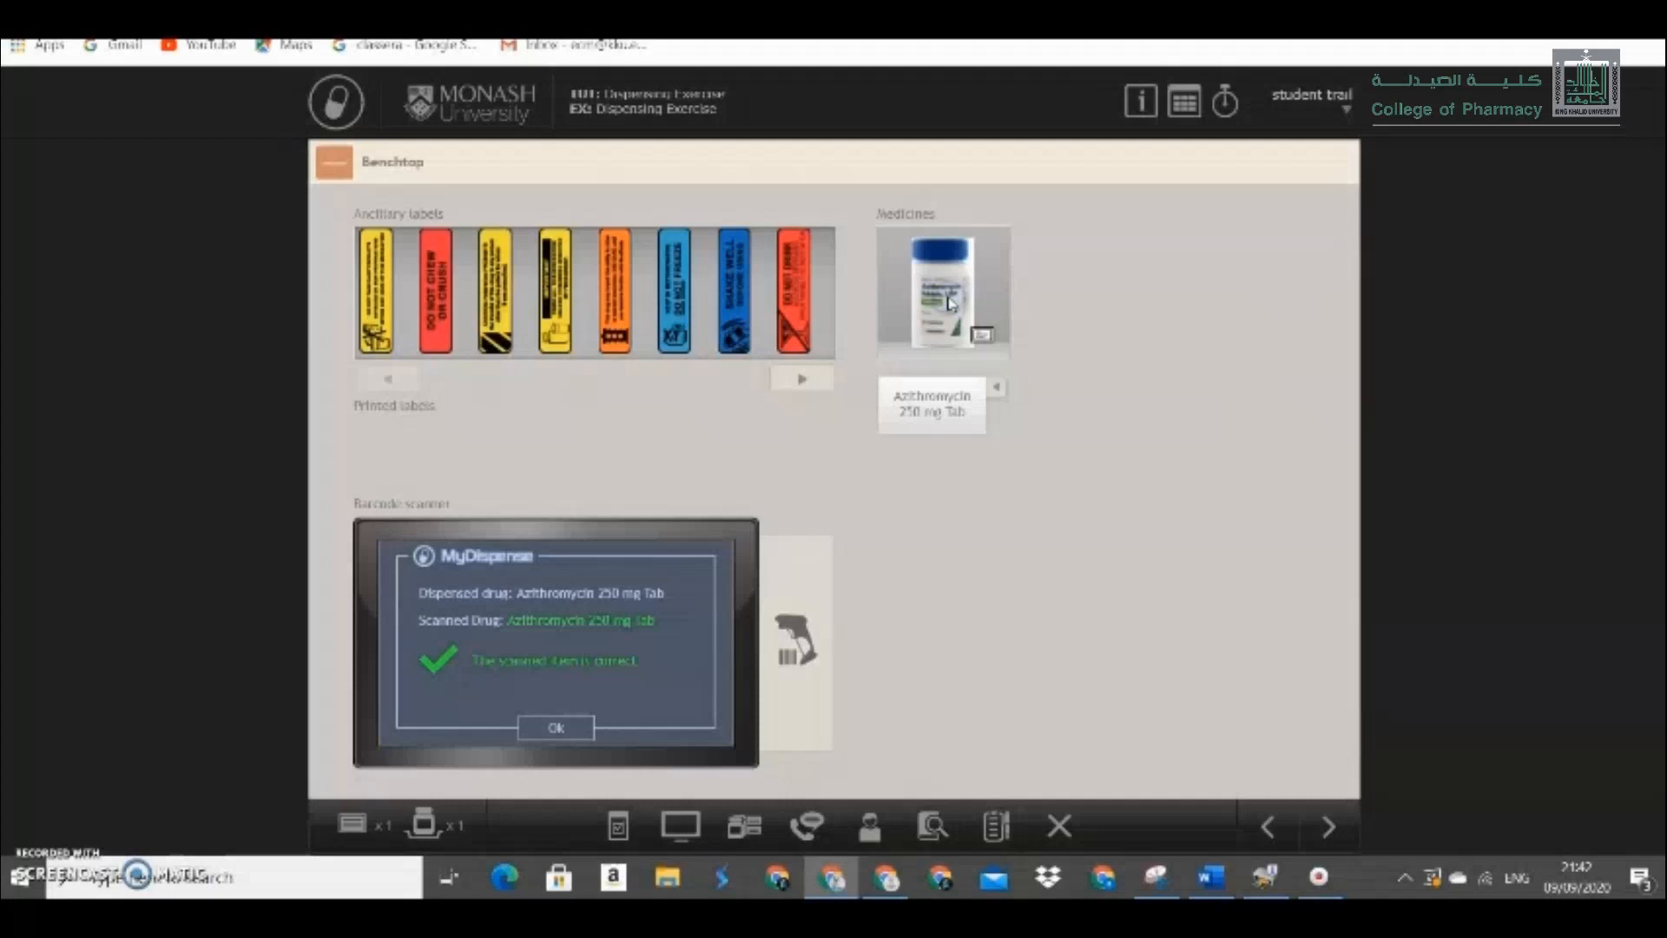
left_click(934, 295)
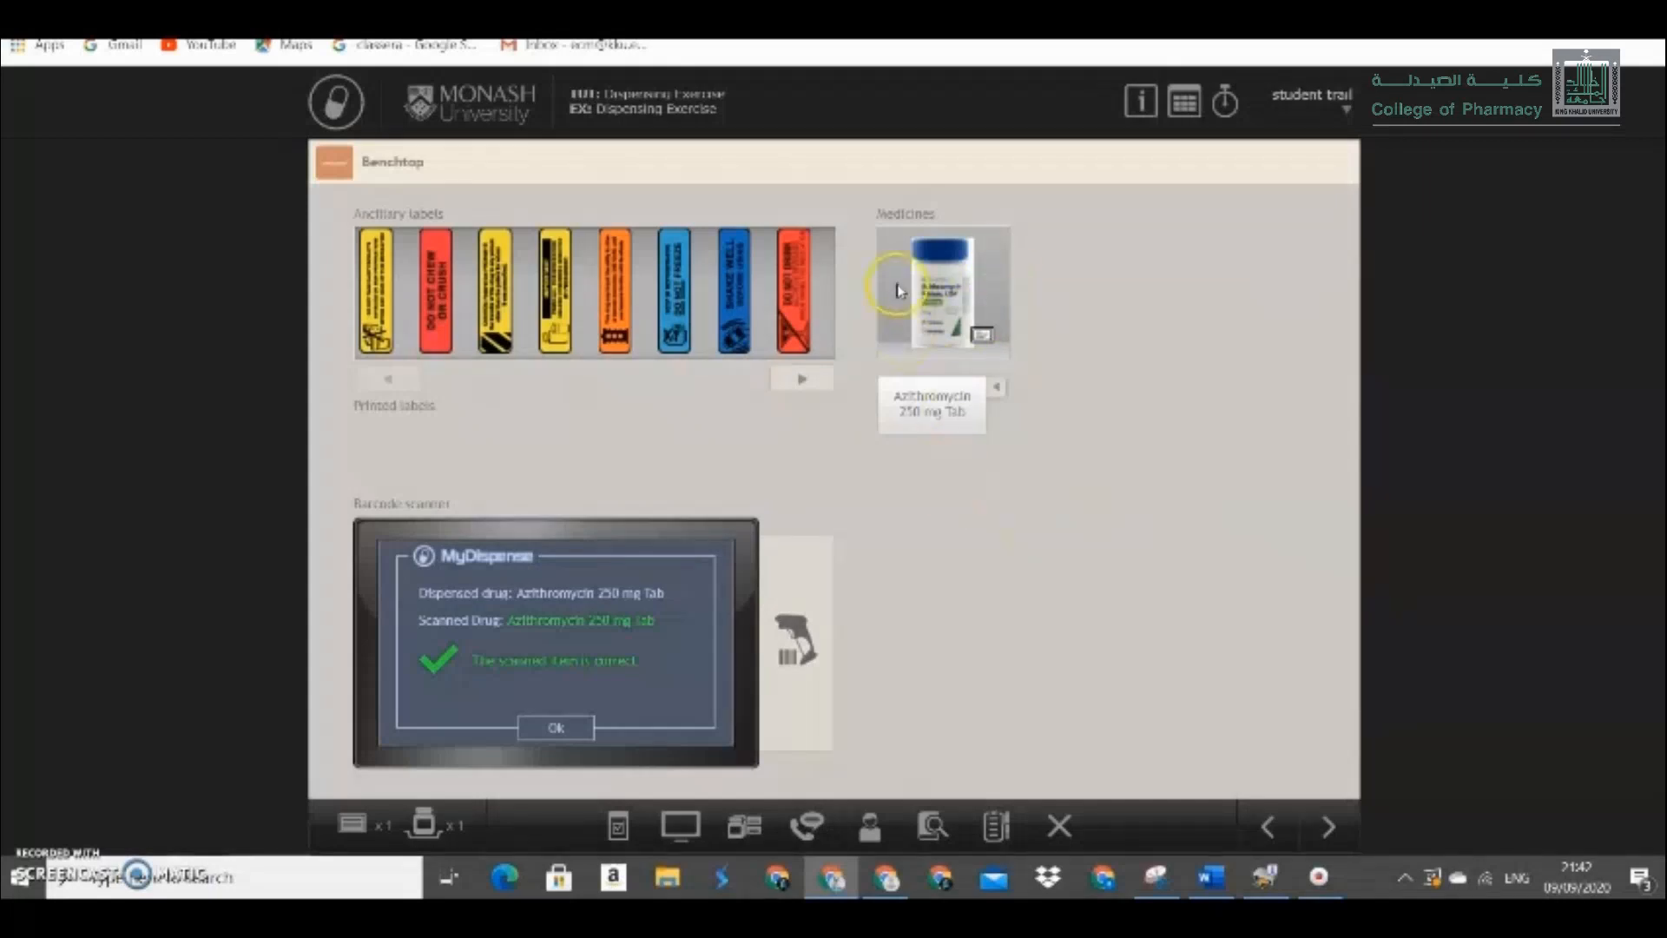
left_click(349, 165)
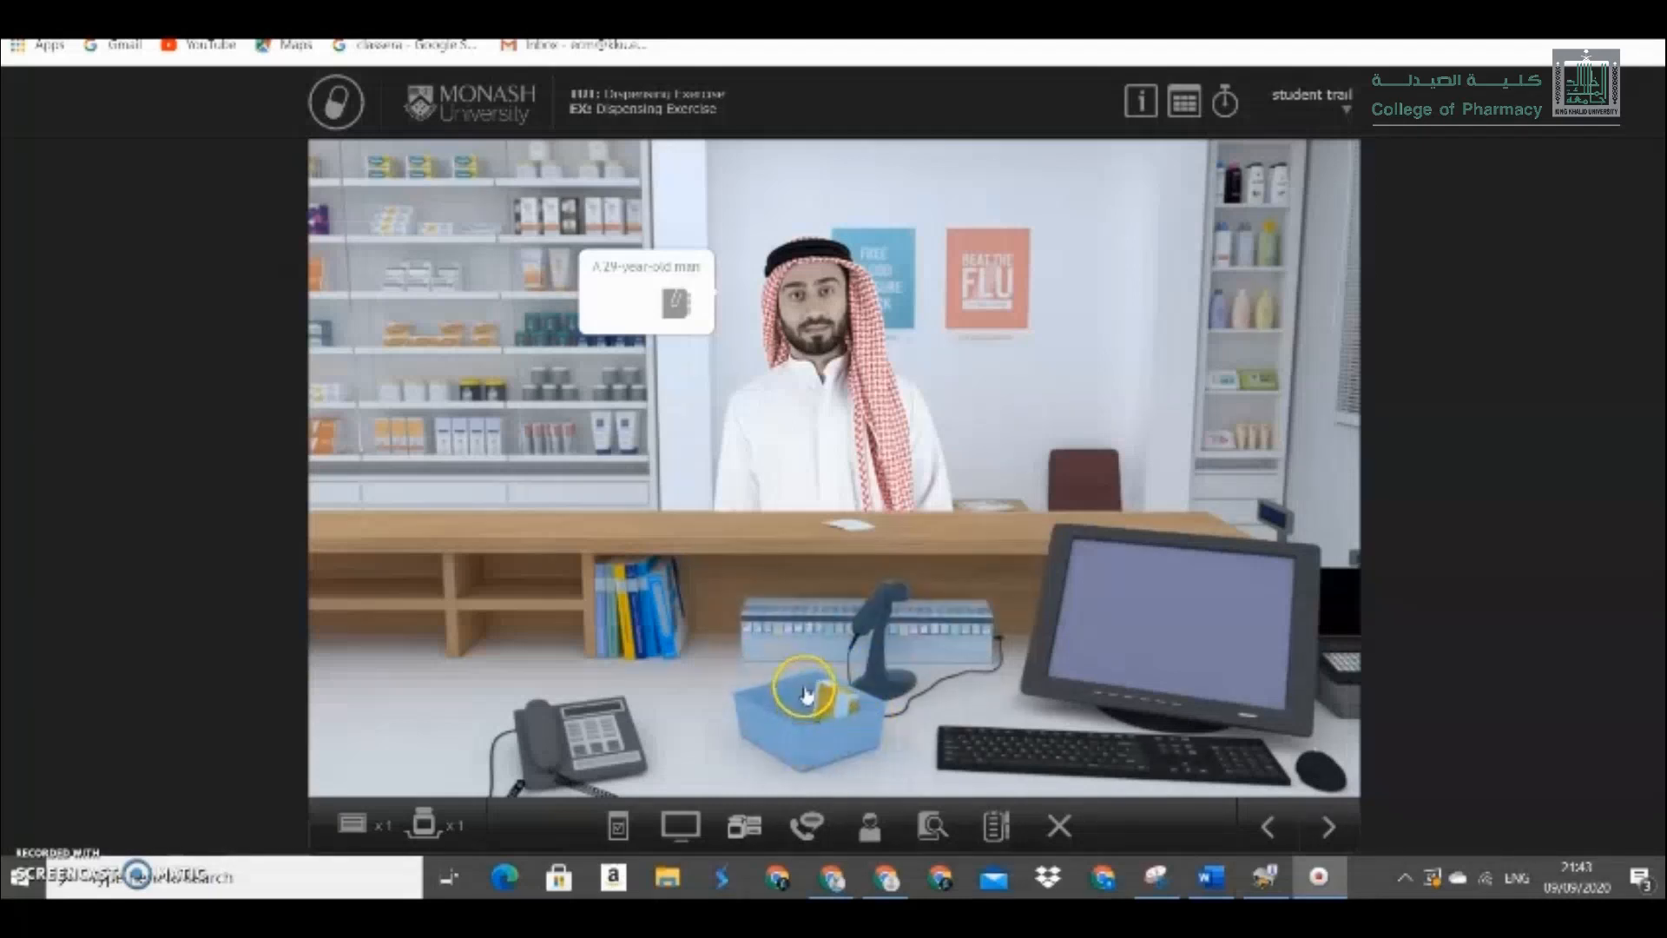
Question the patient with fact finding about age, allergies, other medications and the purpose of the medication.
left_click(820, 383)
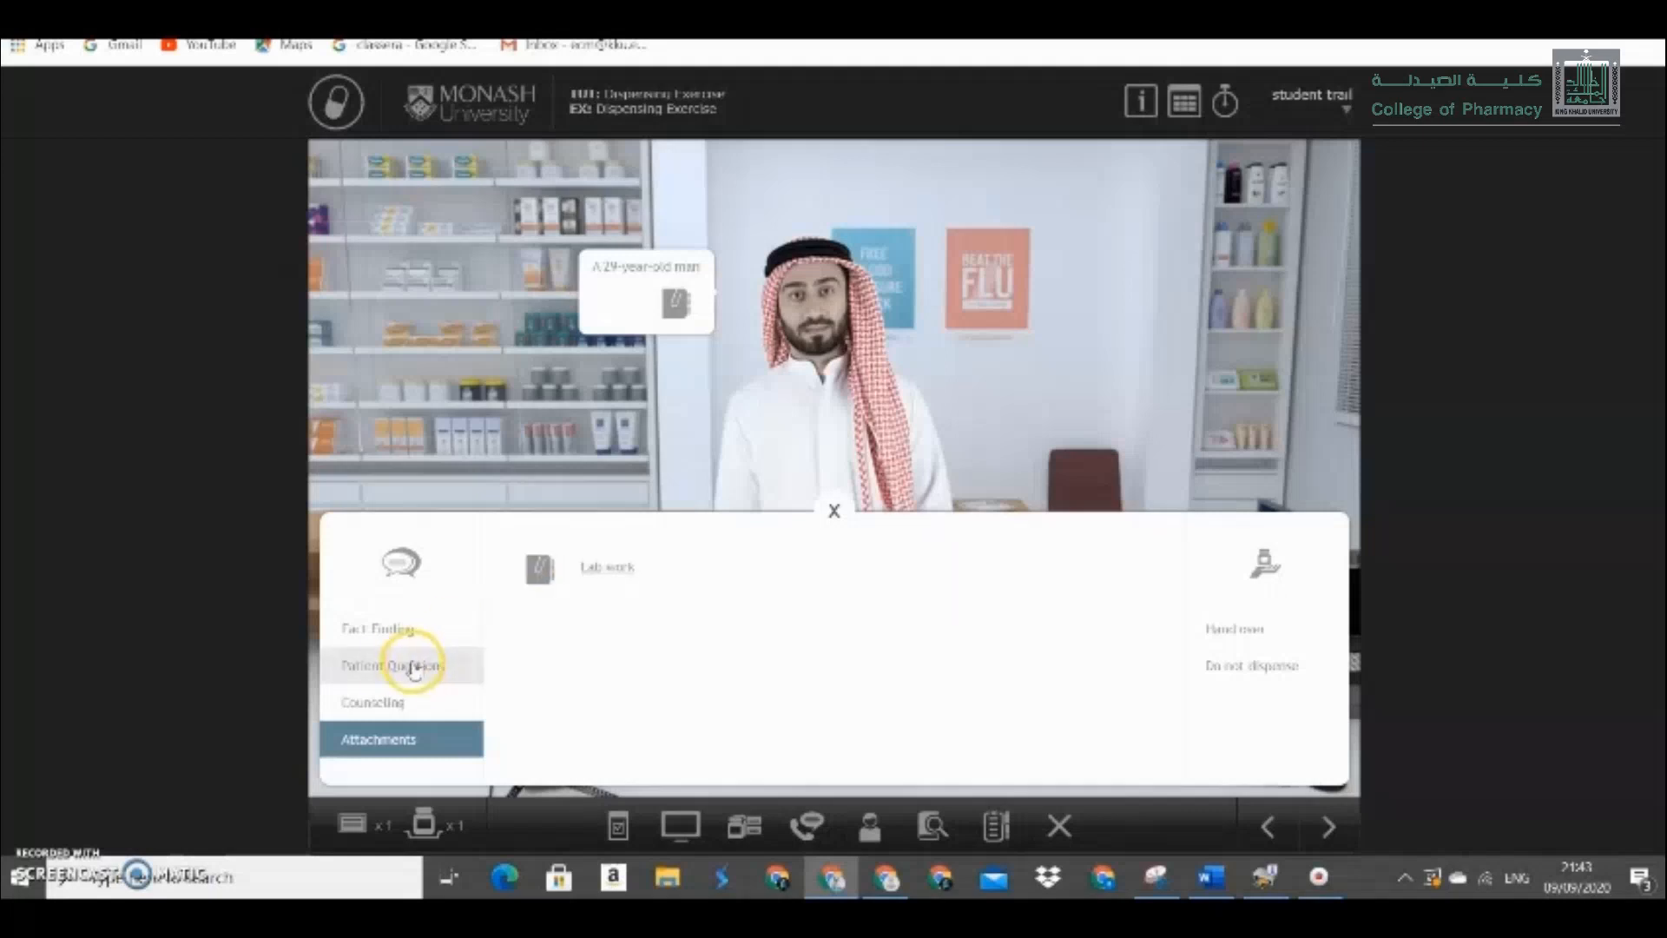
left_click(392, 641)
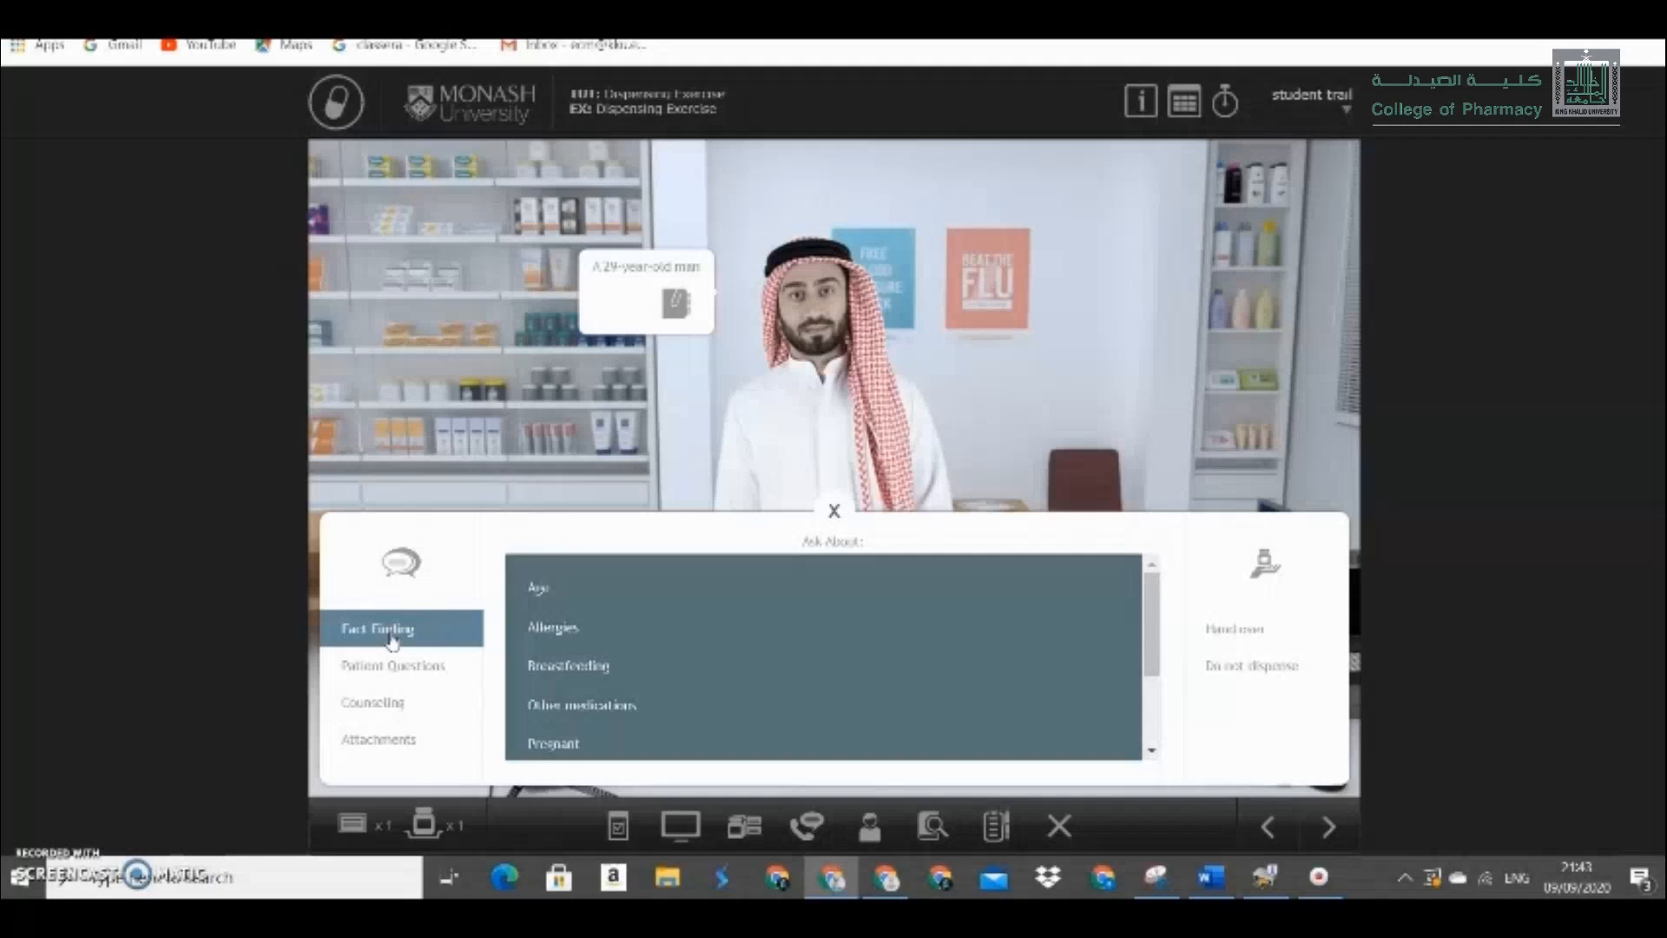
left_click(549, 586)
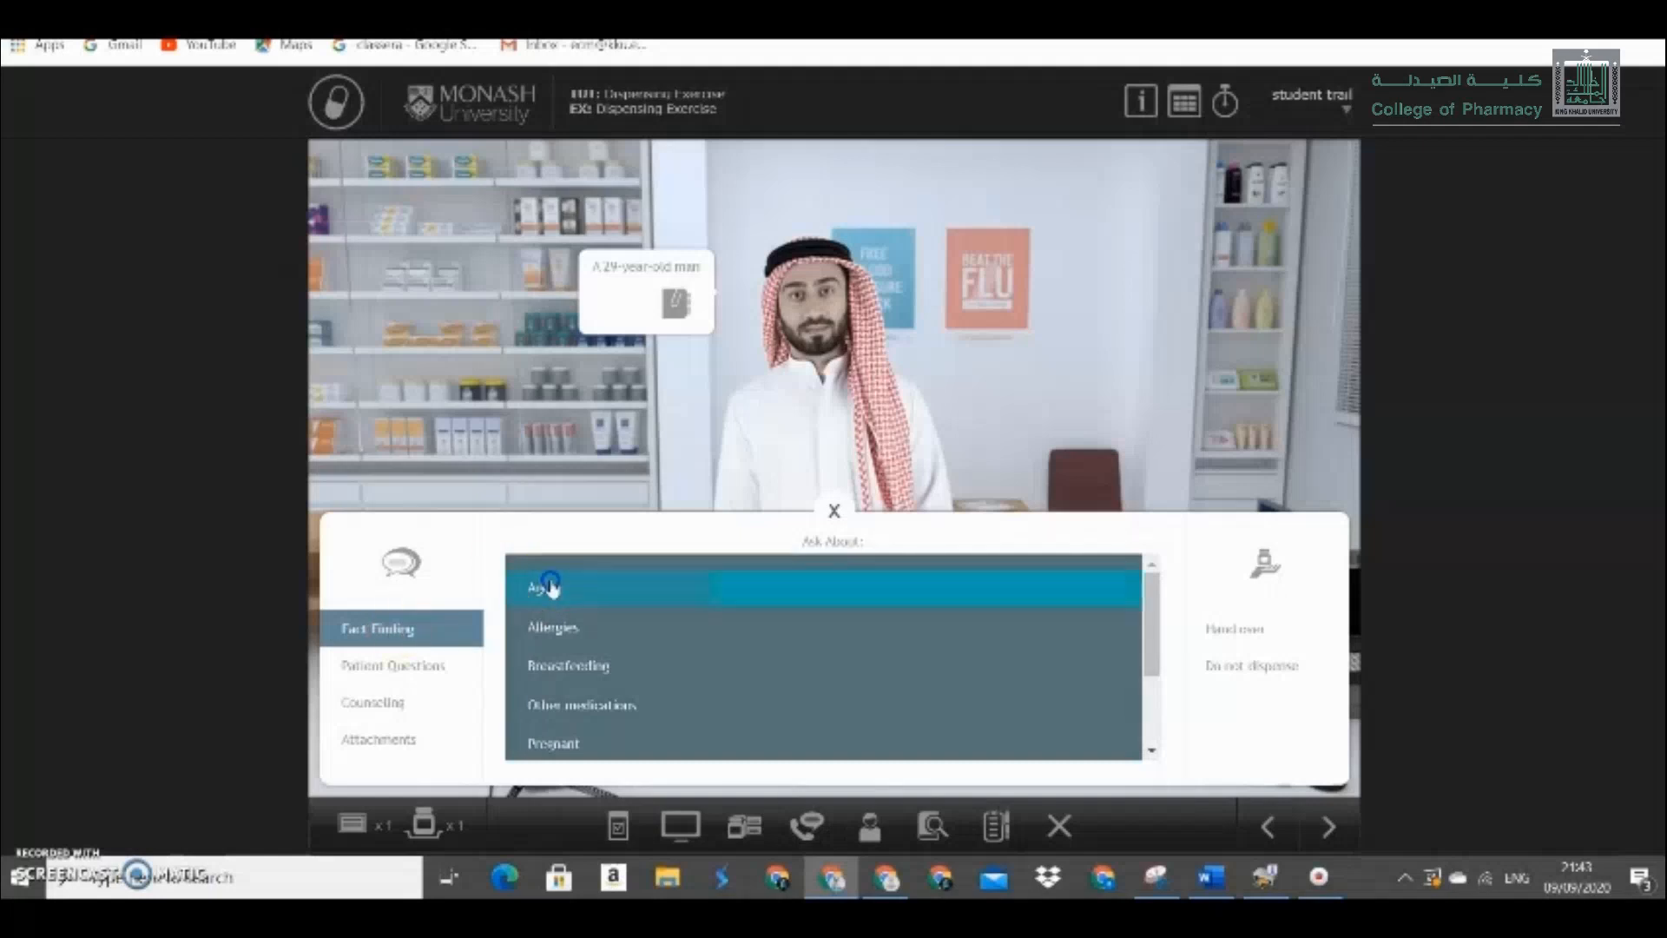
left_click(560, 625)
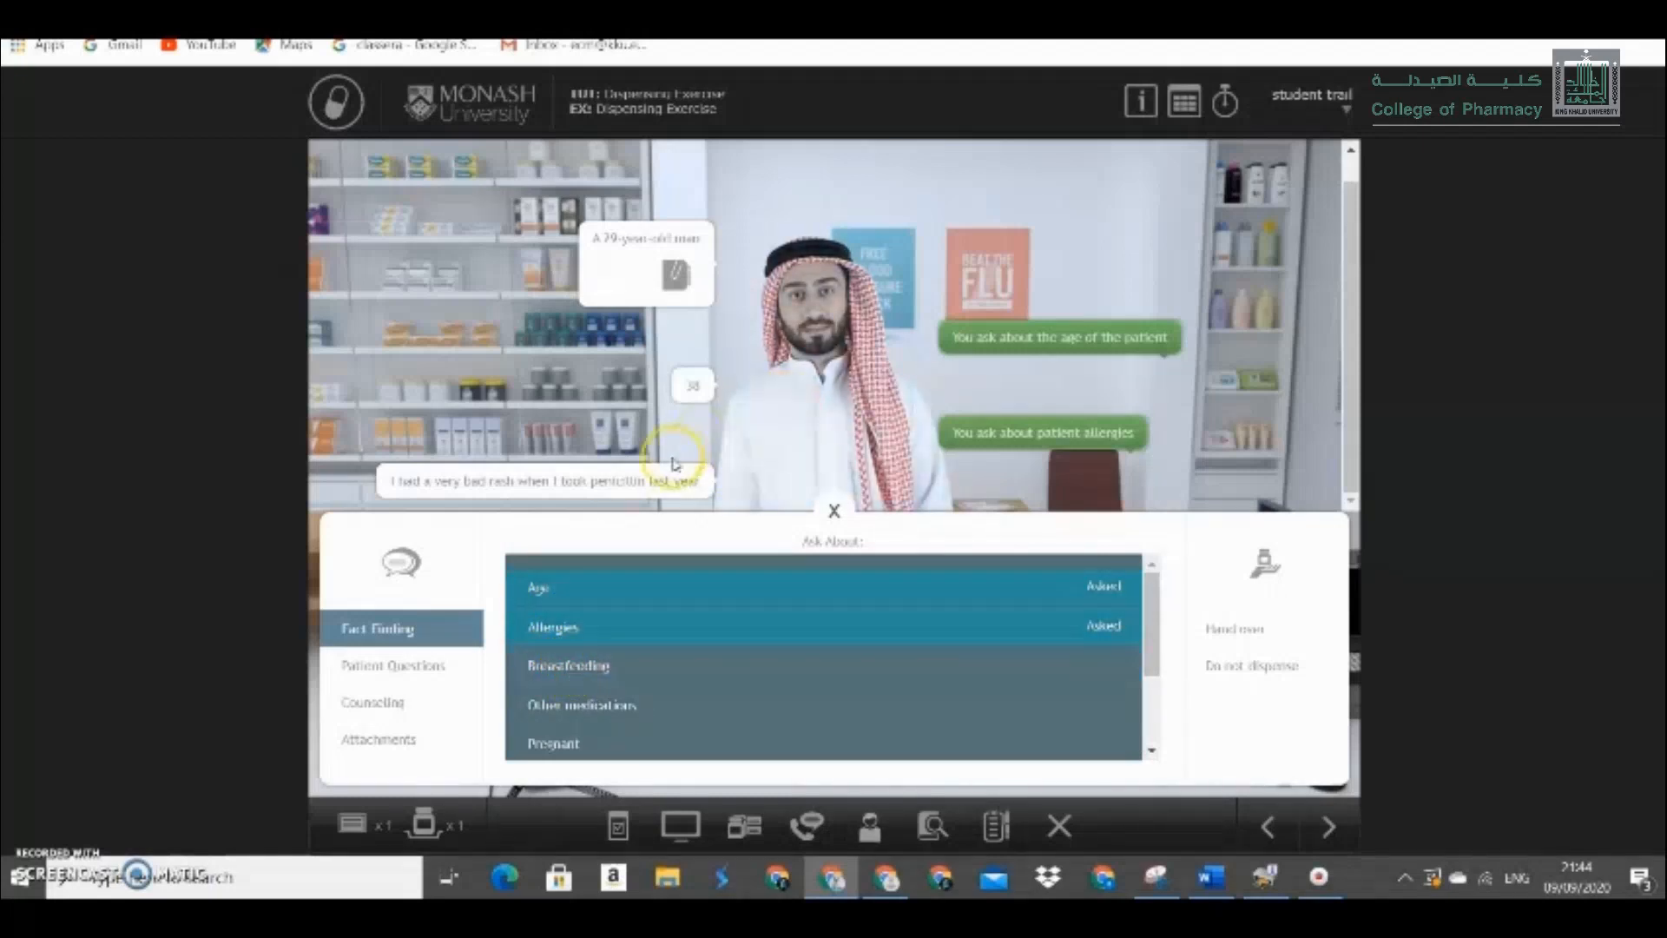
left_click(582, 708)
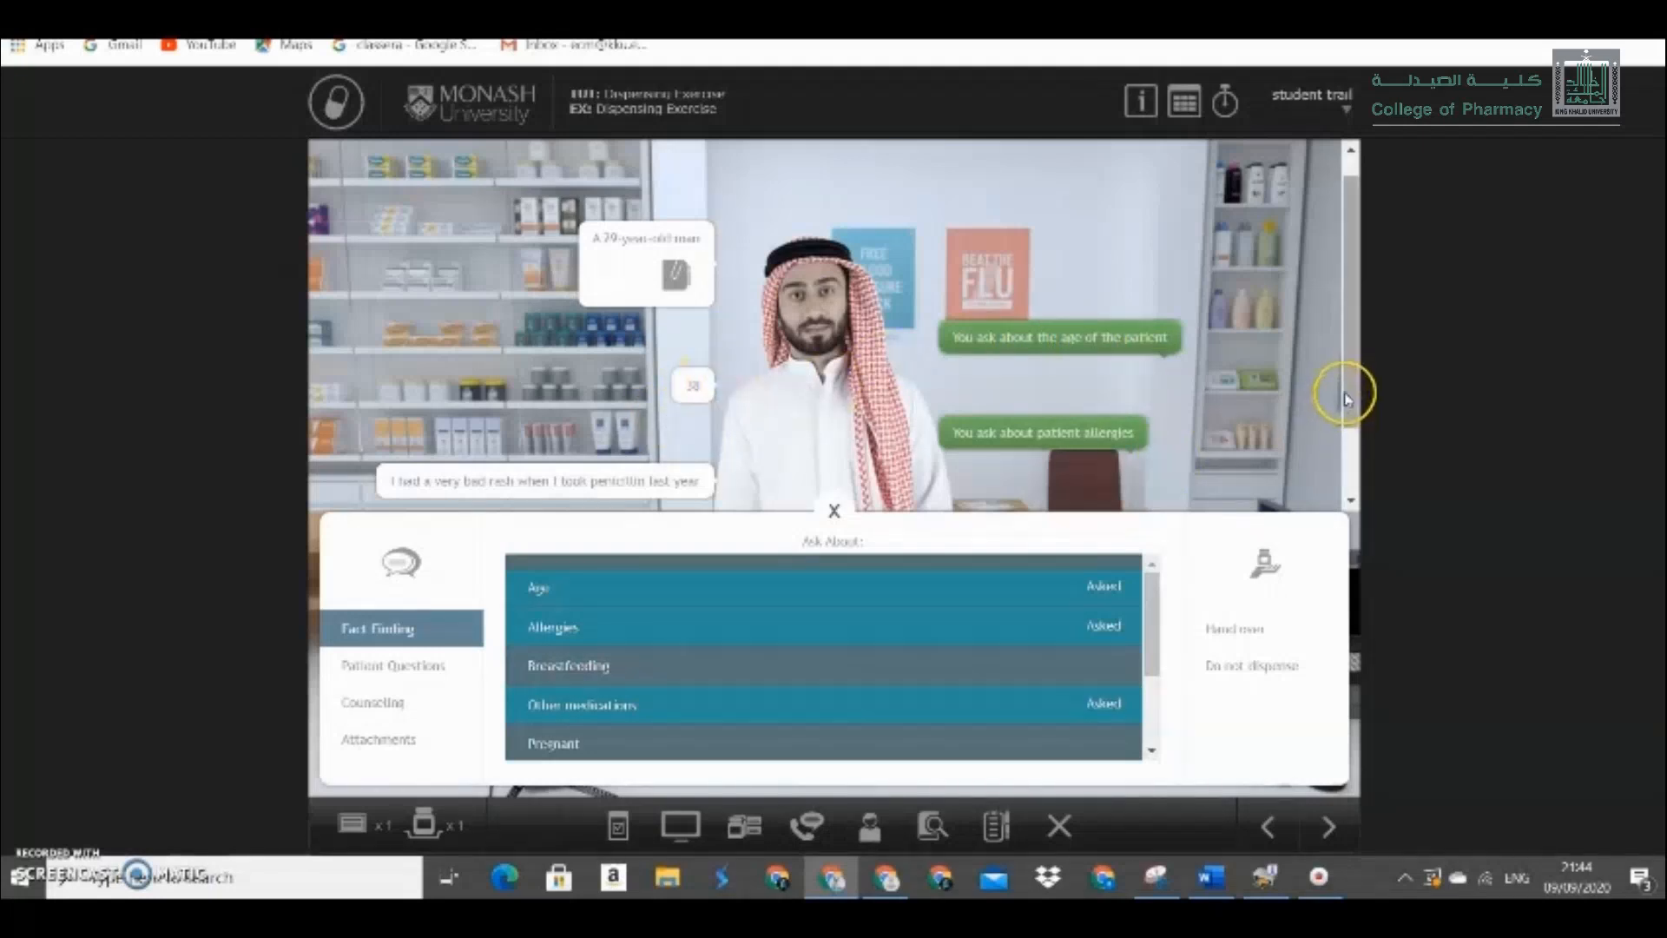
left_click_drag(1350, 388, 1358, 486)
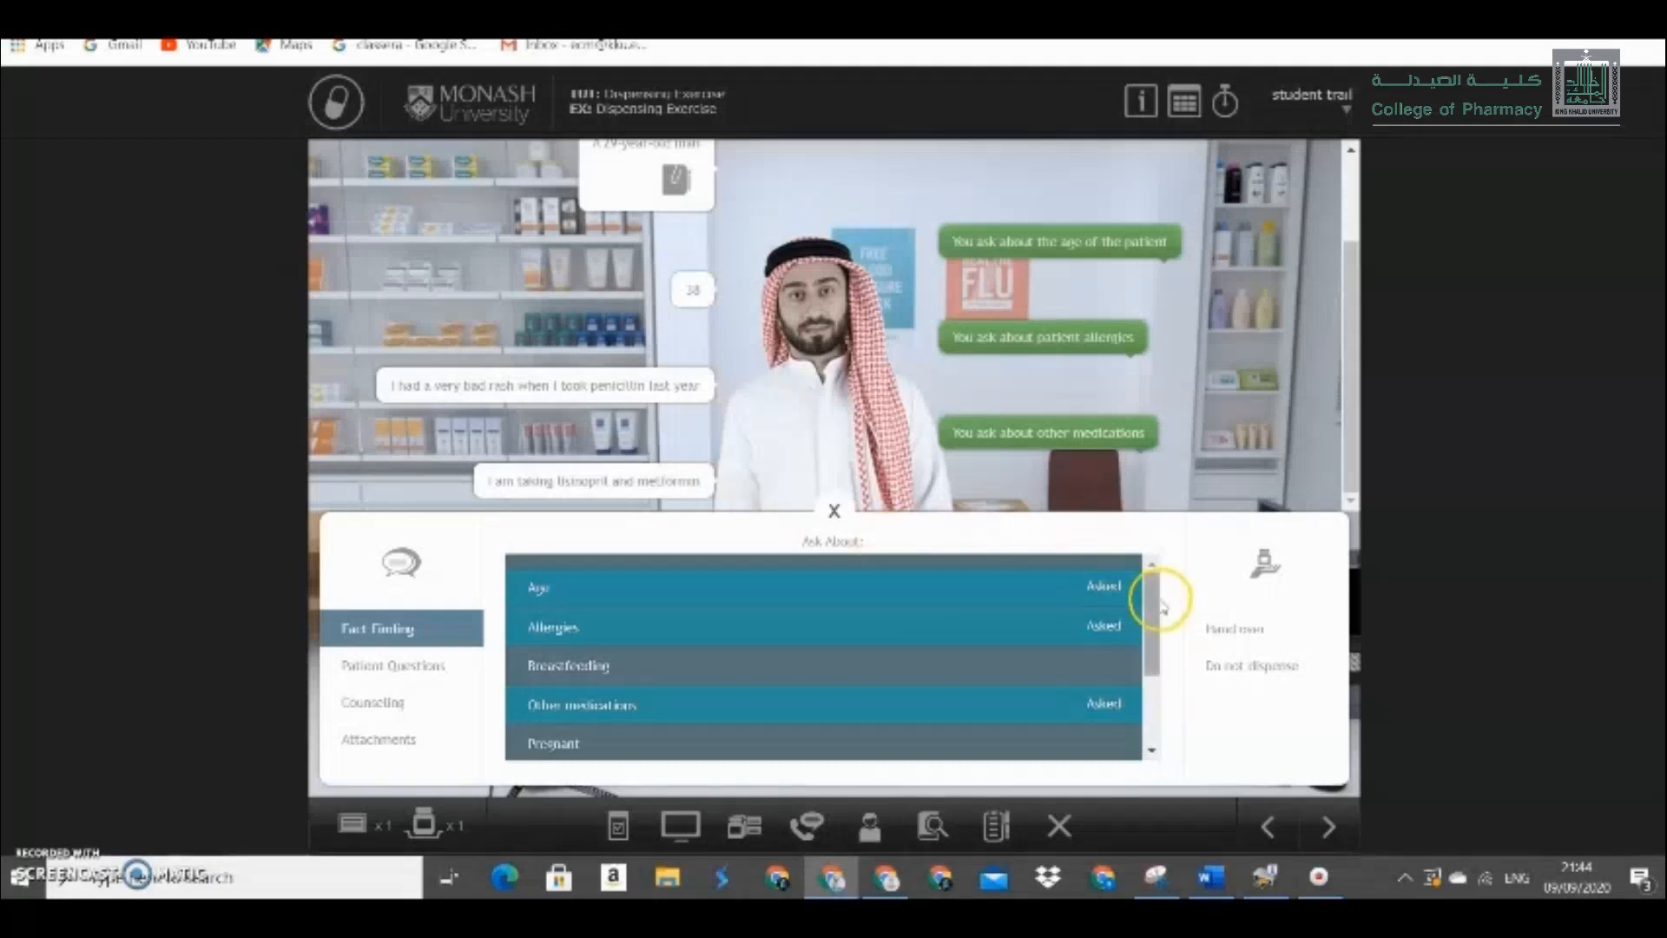
left_click_drag(1161, 595, 1163, 664)
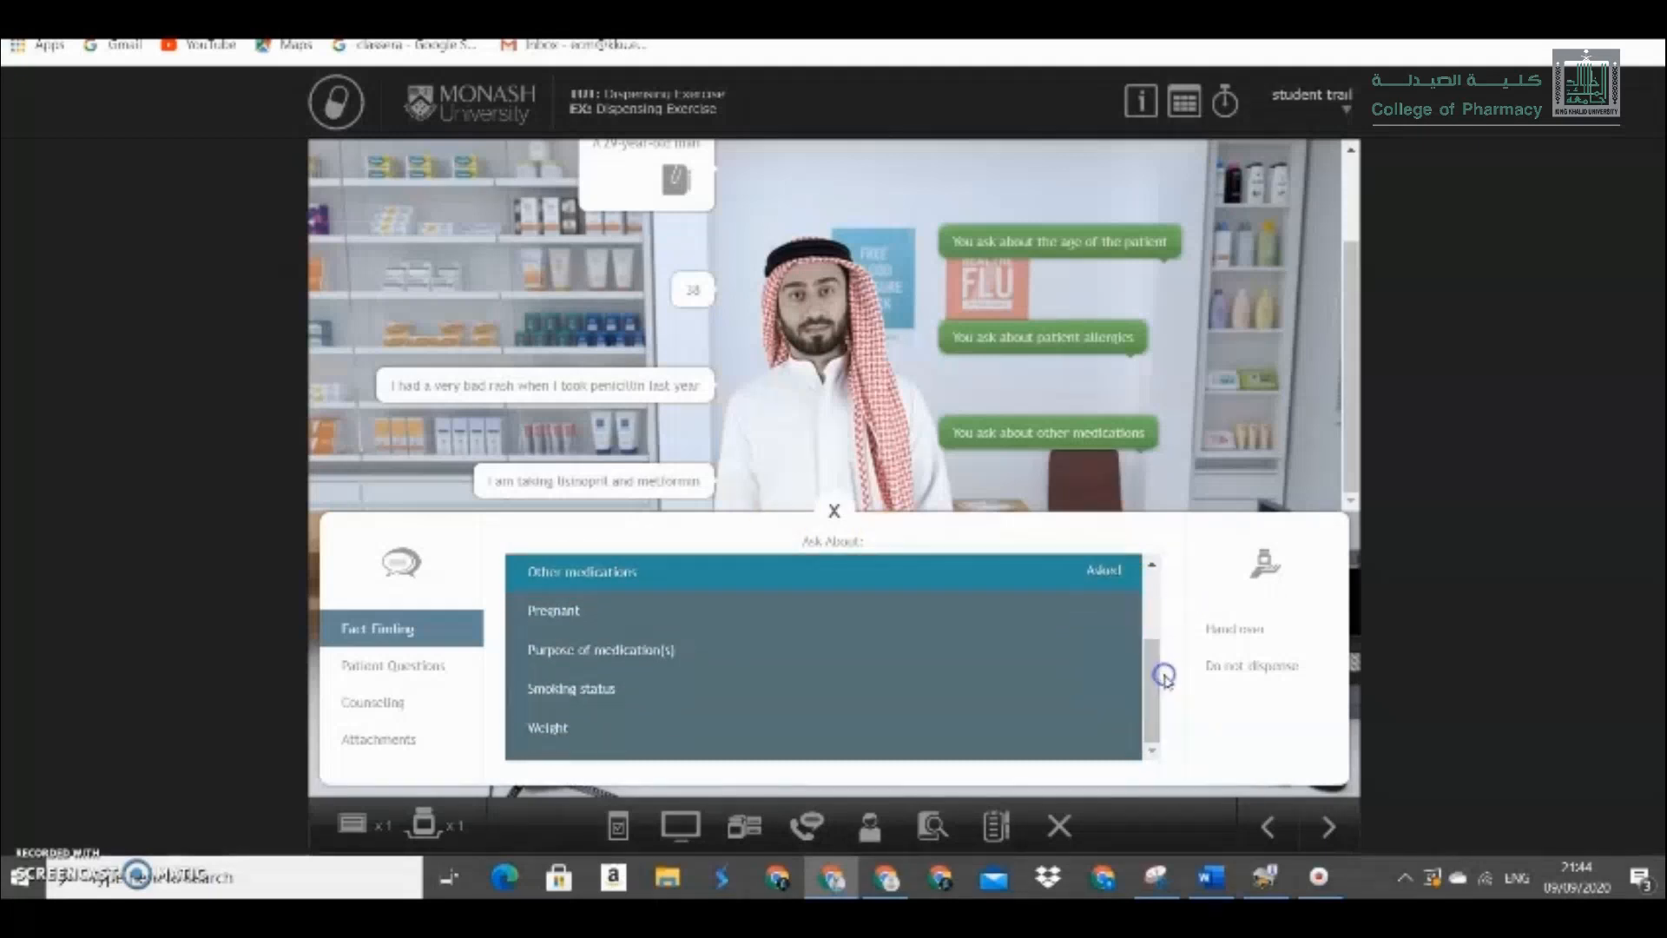
left_click(574, 642)
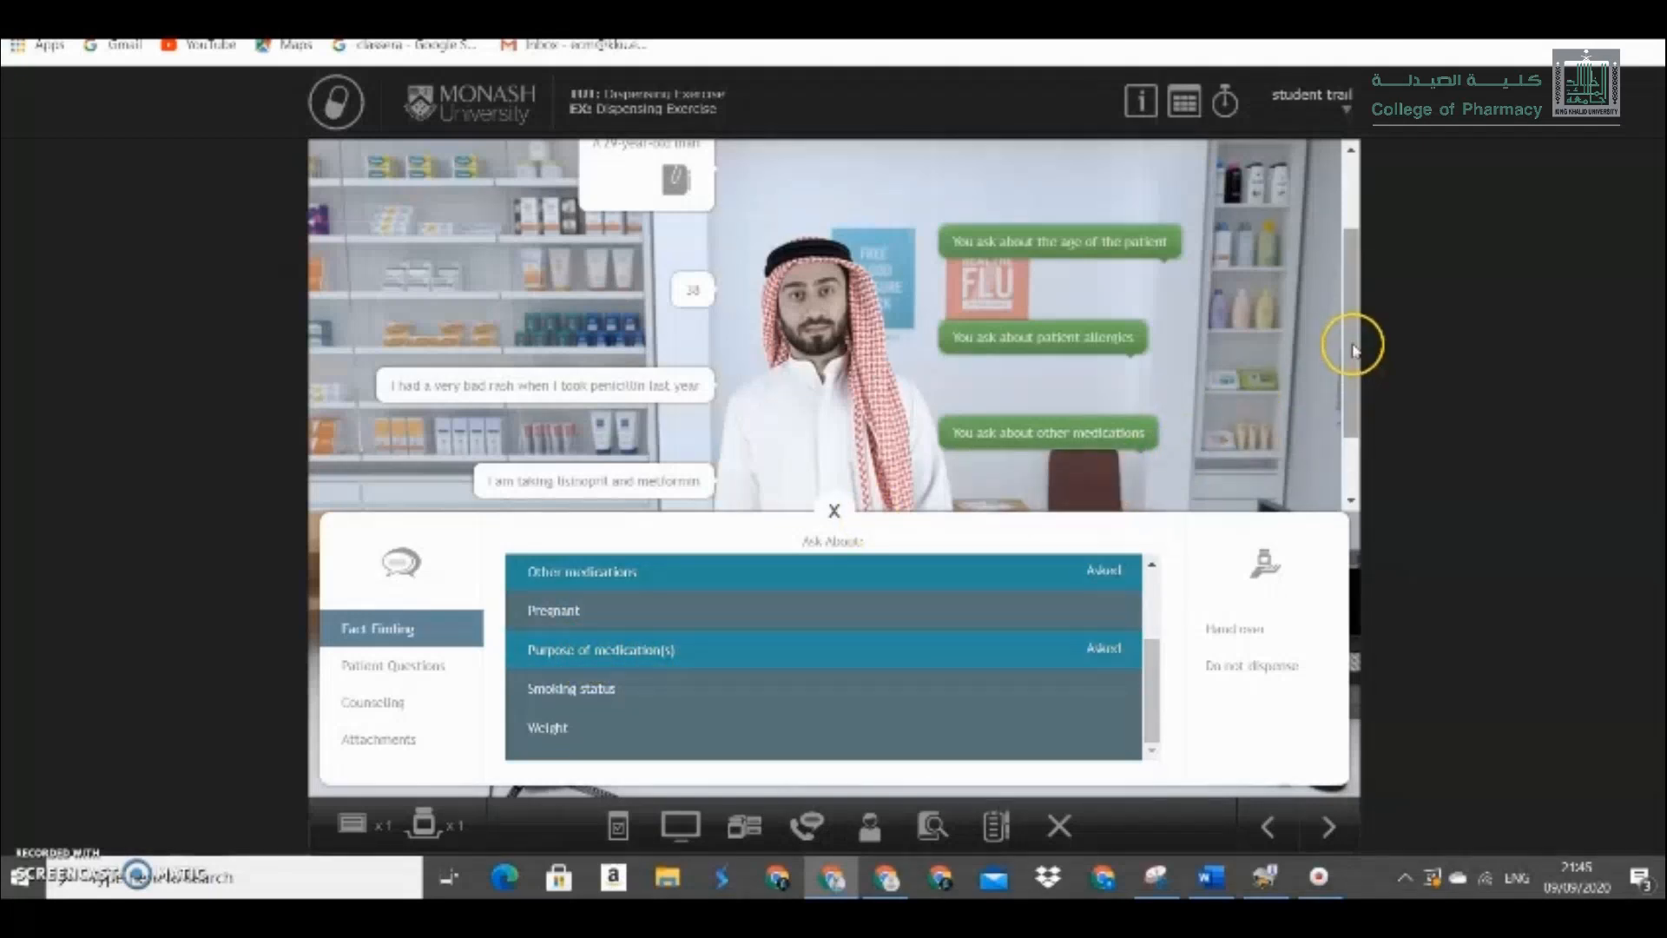
left_click_drag(1353, 346, 1370, 429)
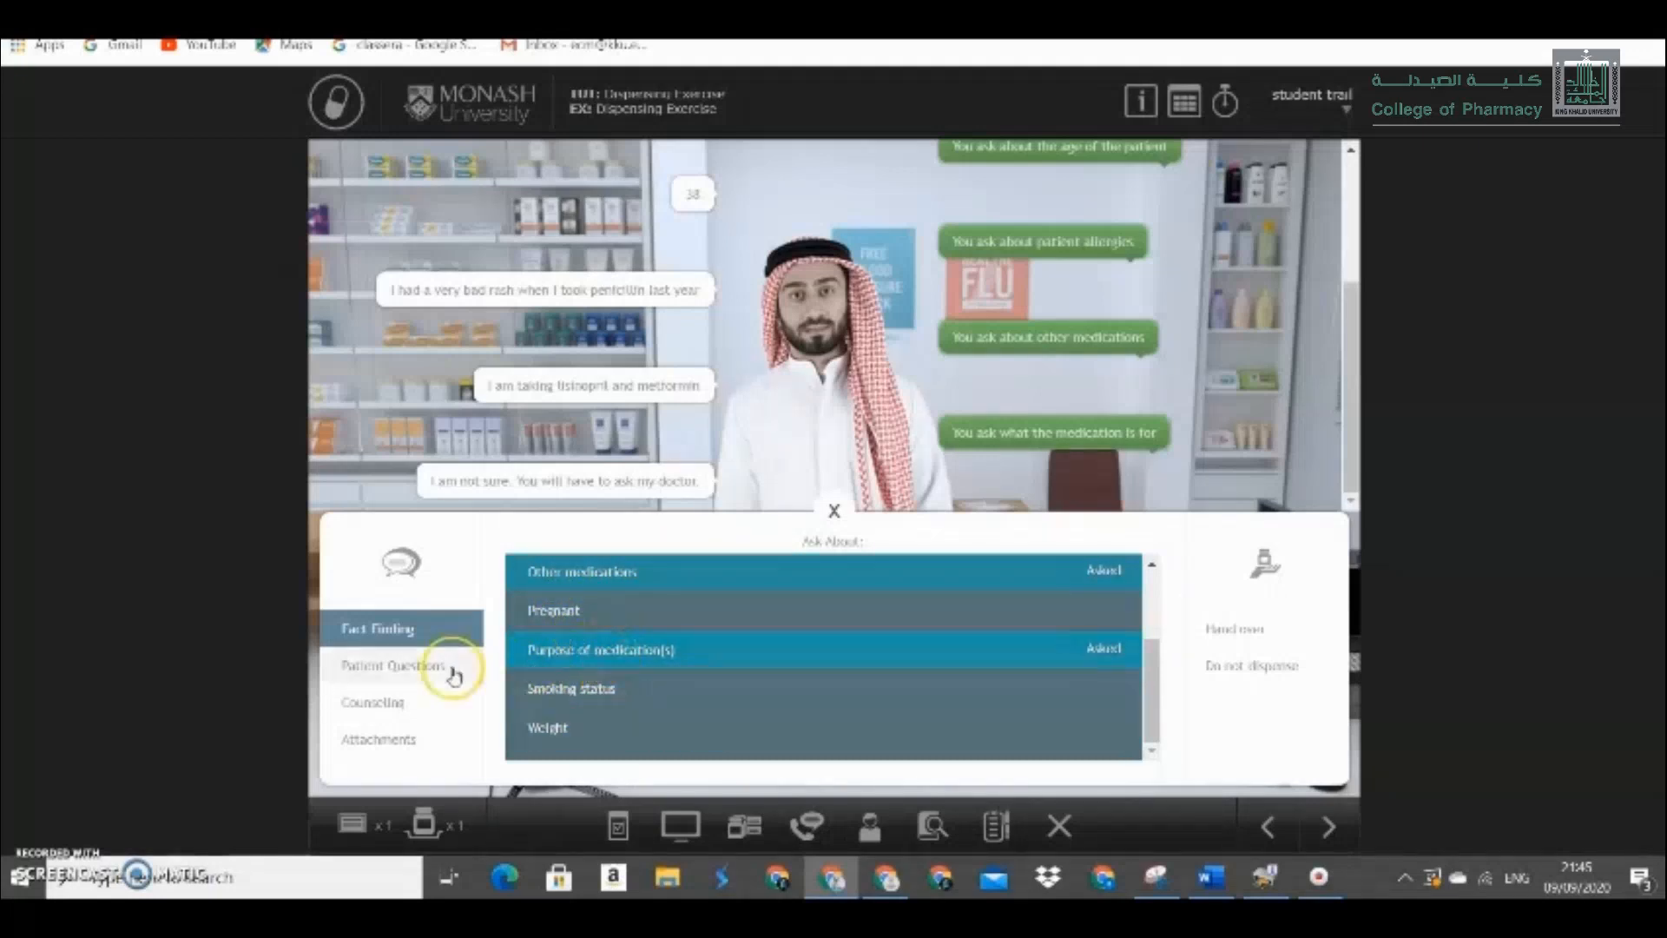
Ask whether the patient has any questions and reply "No interactions were identified between your medication".
left_click(413, 670)
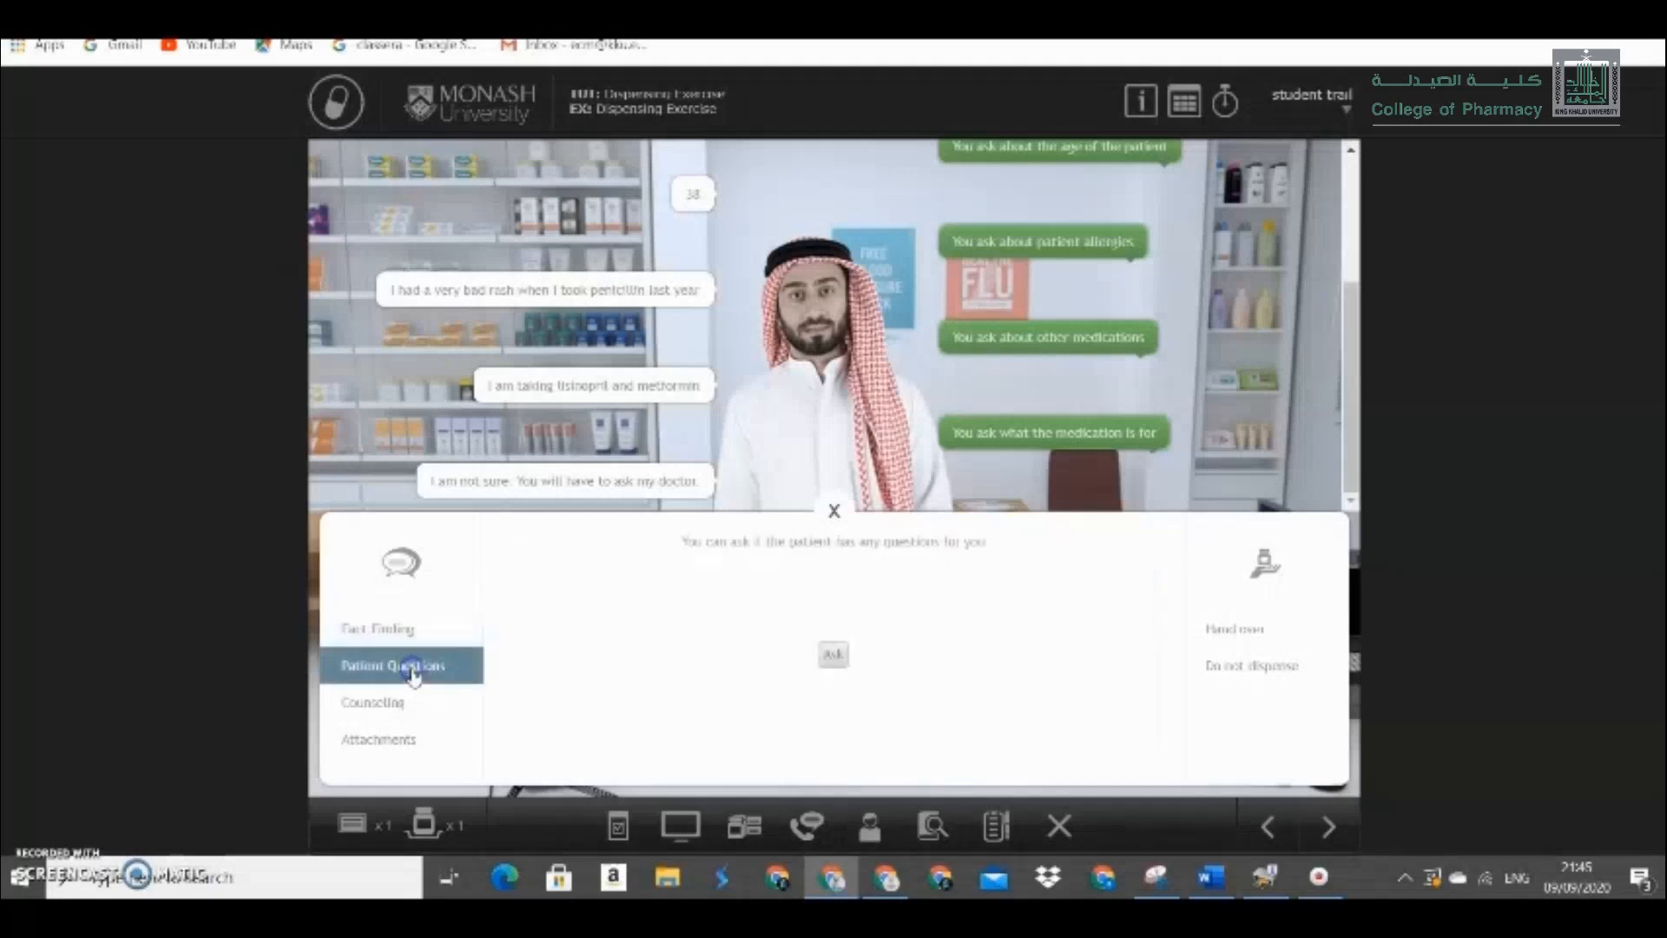
left_click(831, 660)
left_click(832, 658)
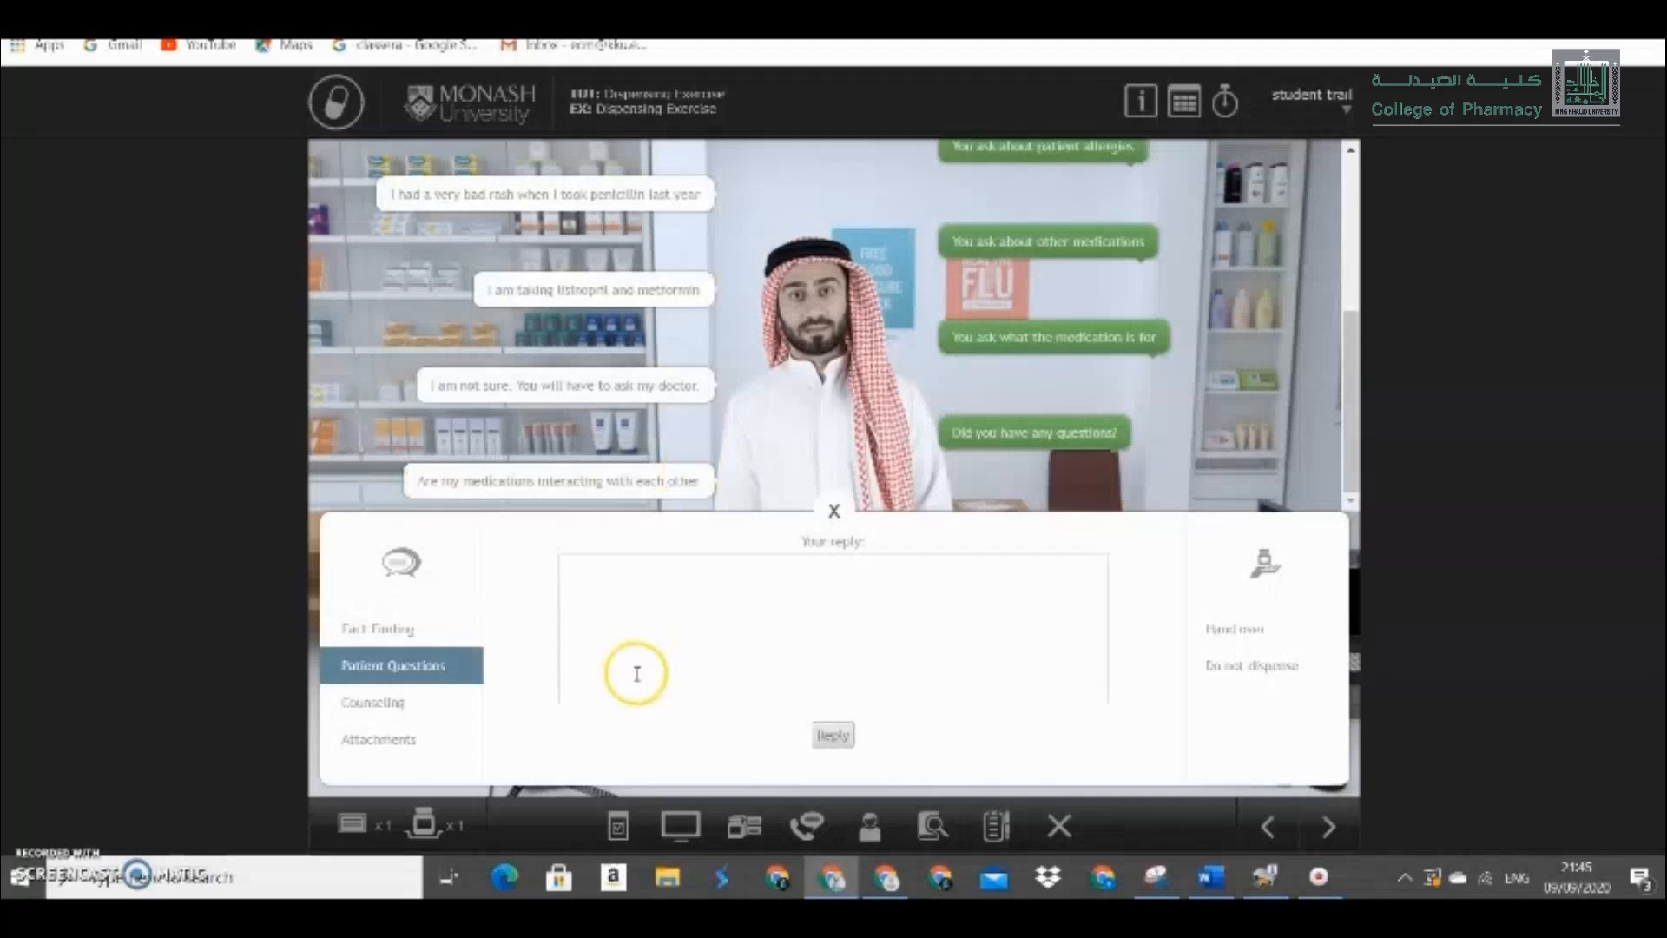
left_click(616, 626)
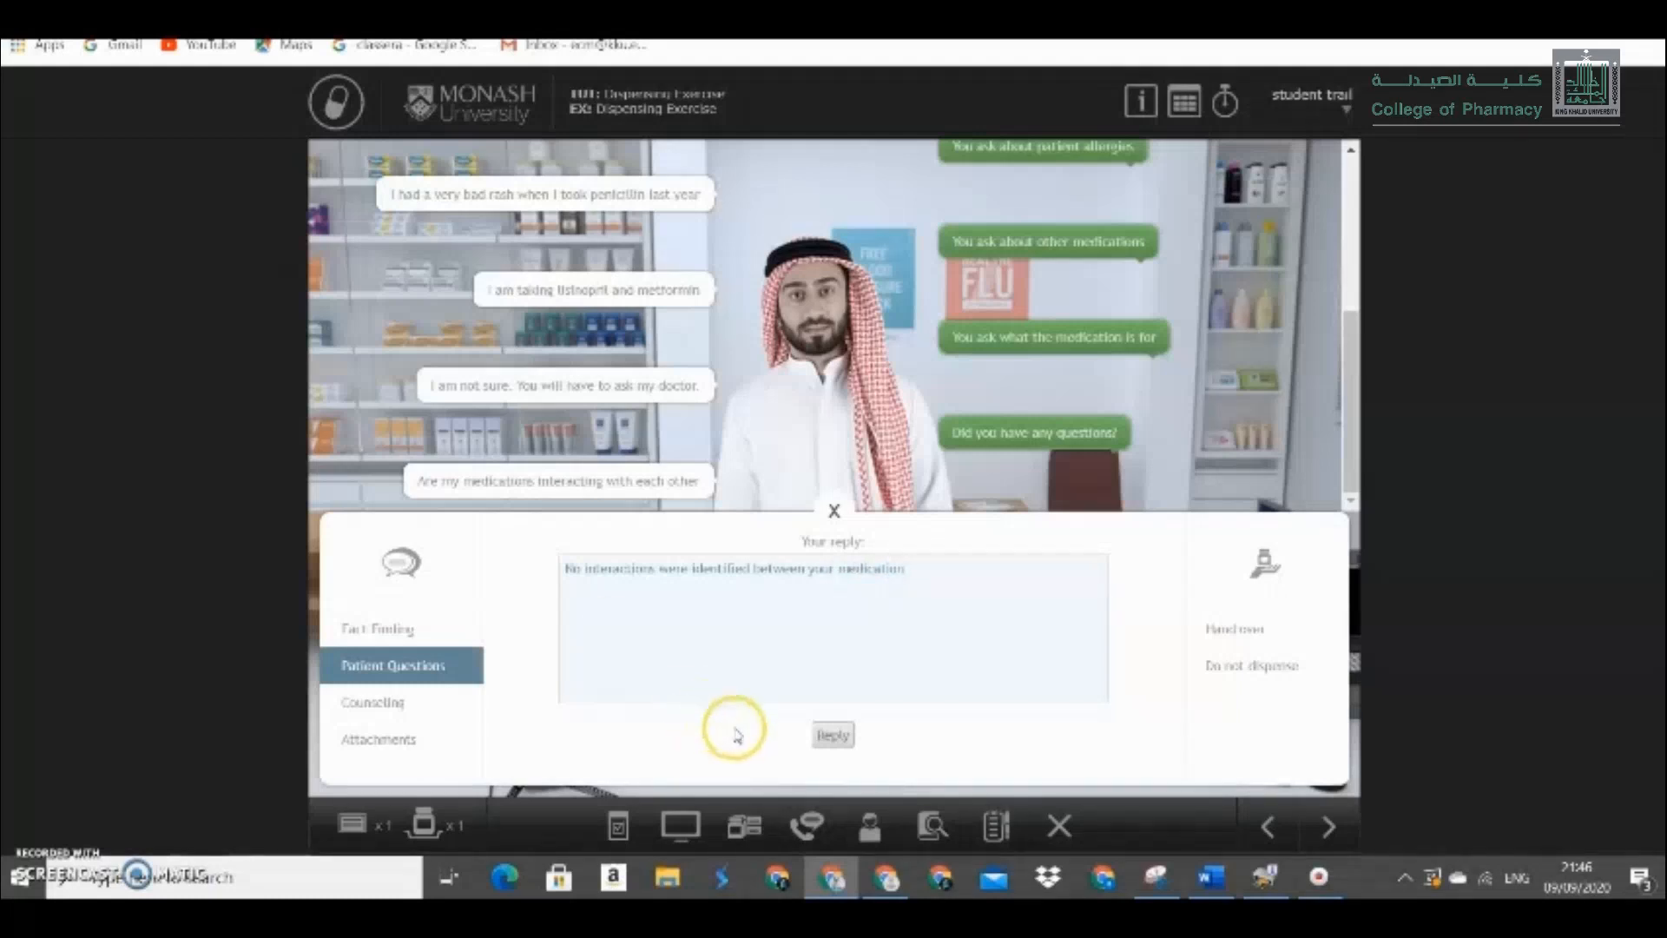
left_click(838, 734)
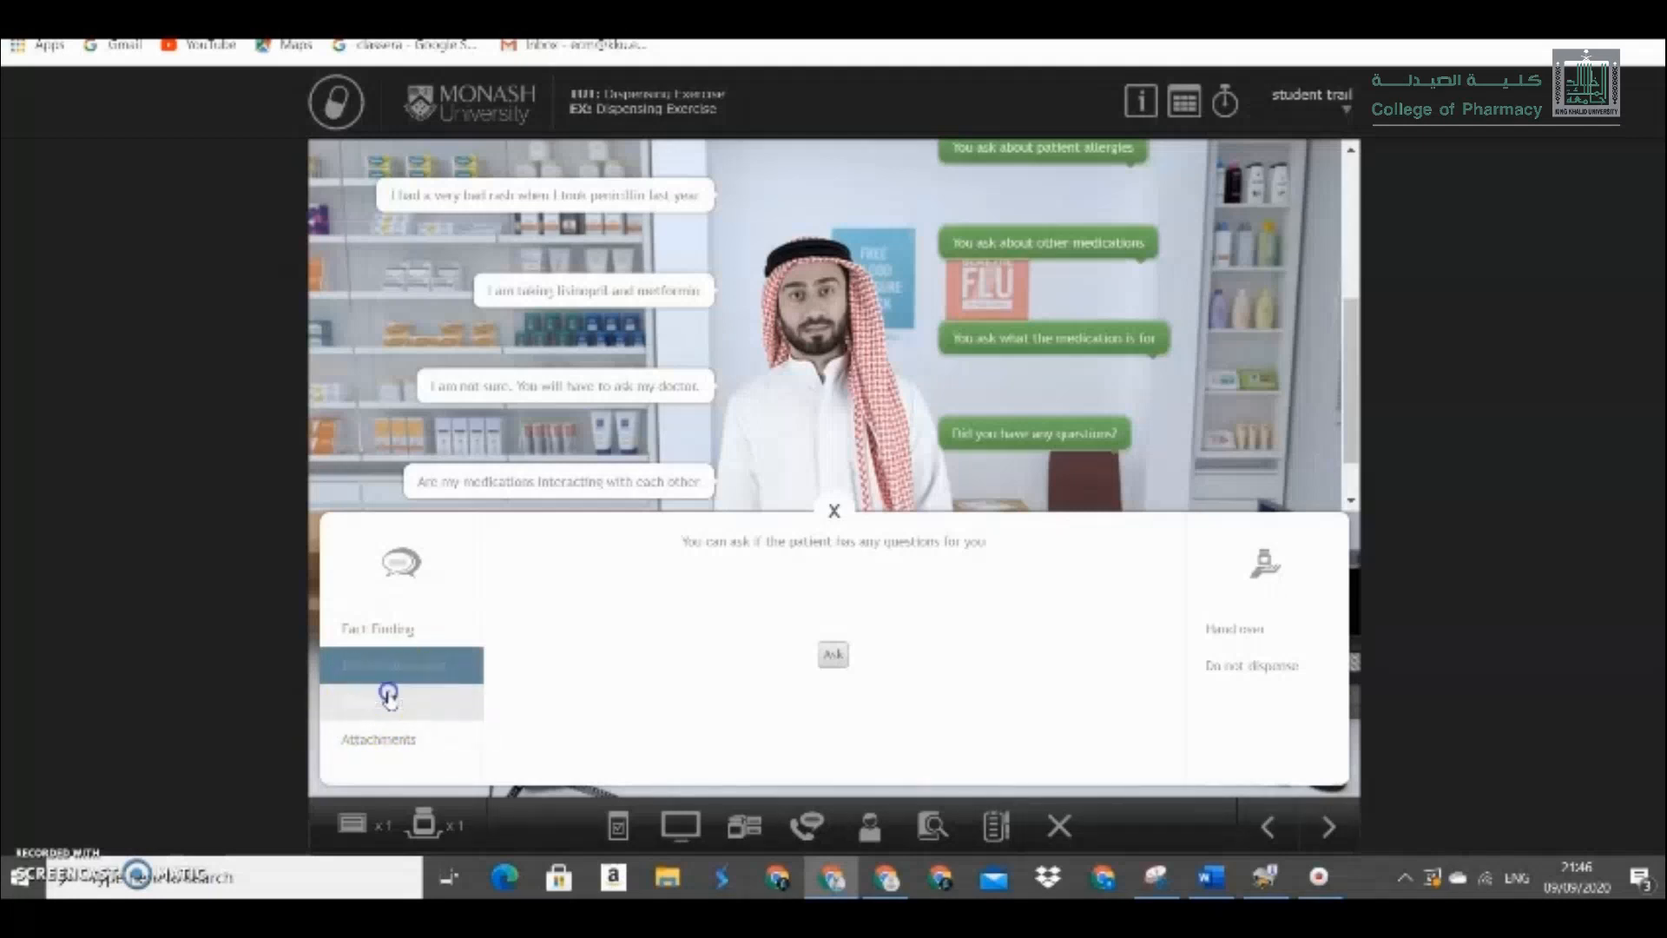
Counsel the patient that azithromycin treats bacterial infection, is taken at the same time daily for 4 days, and must be completed even when feeling better.
left_click(388, 701)
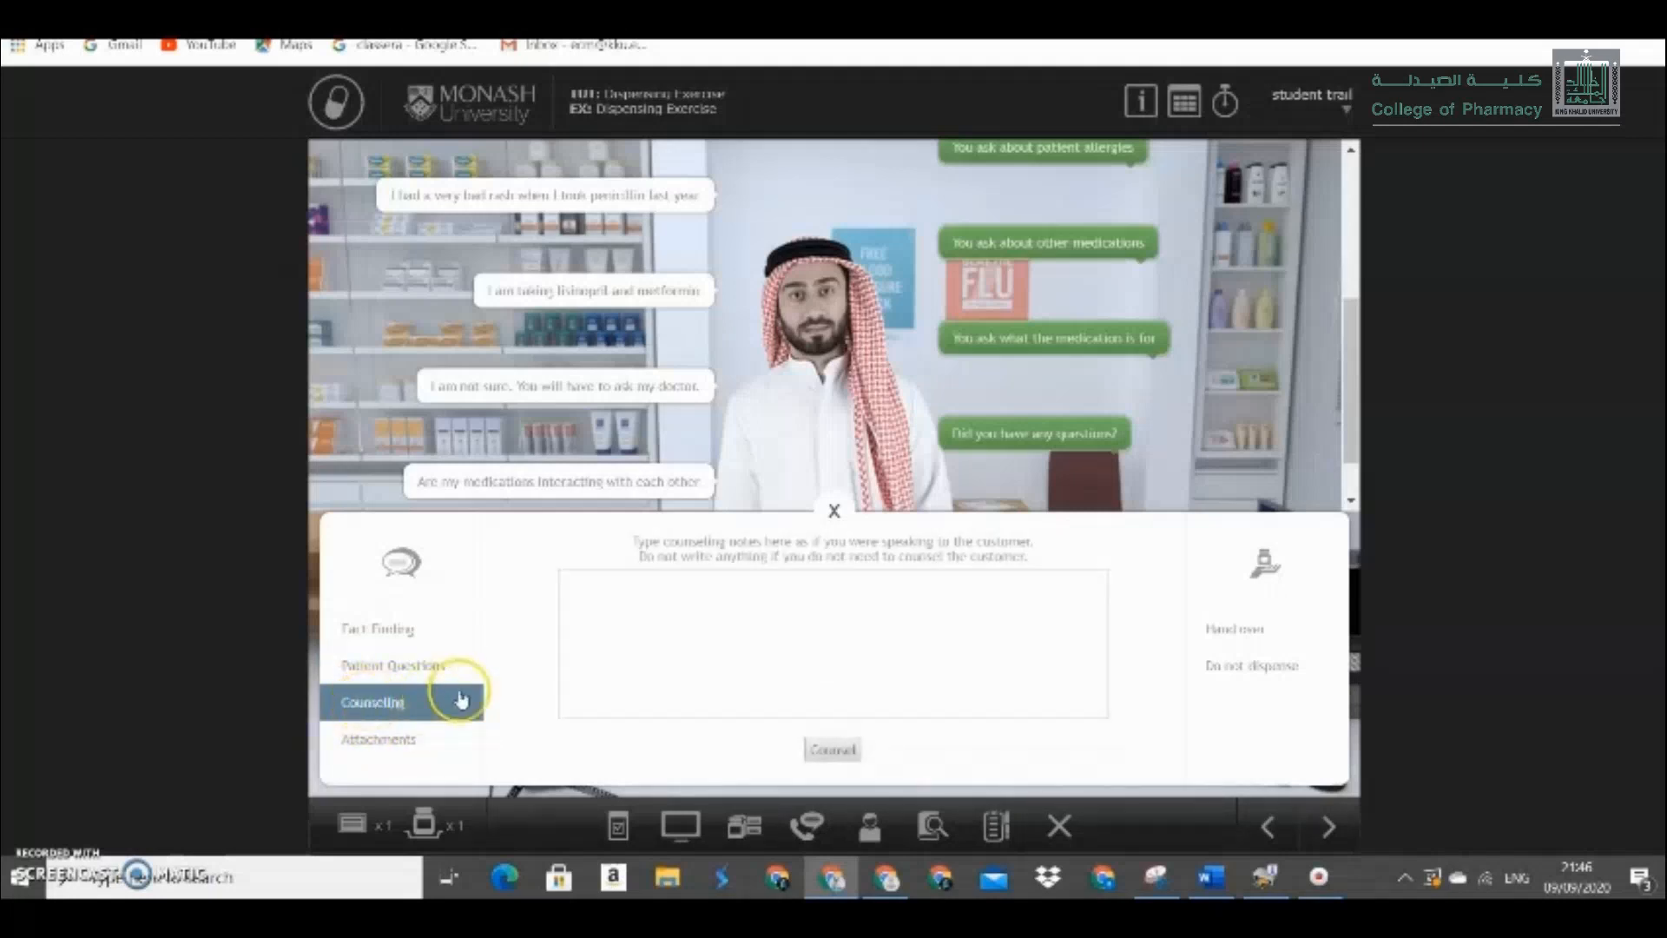
left_click(599, 635)
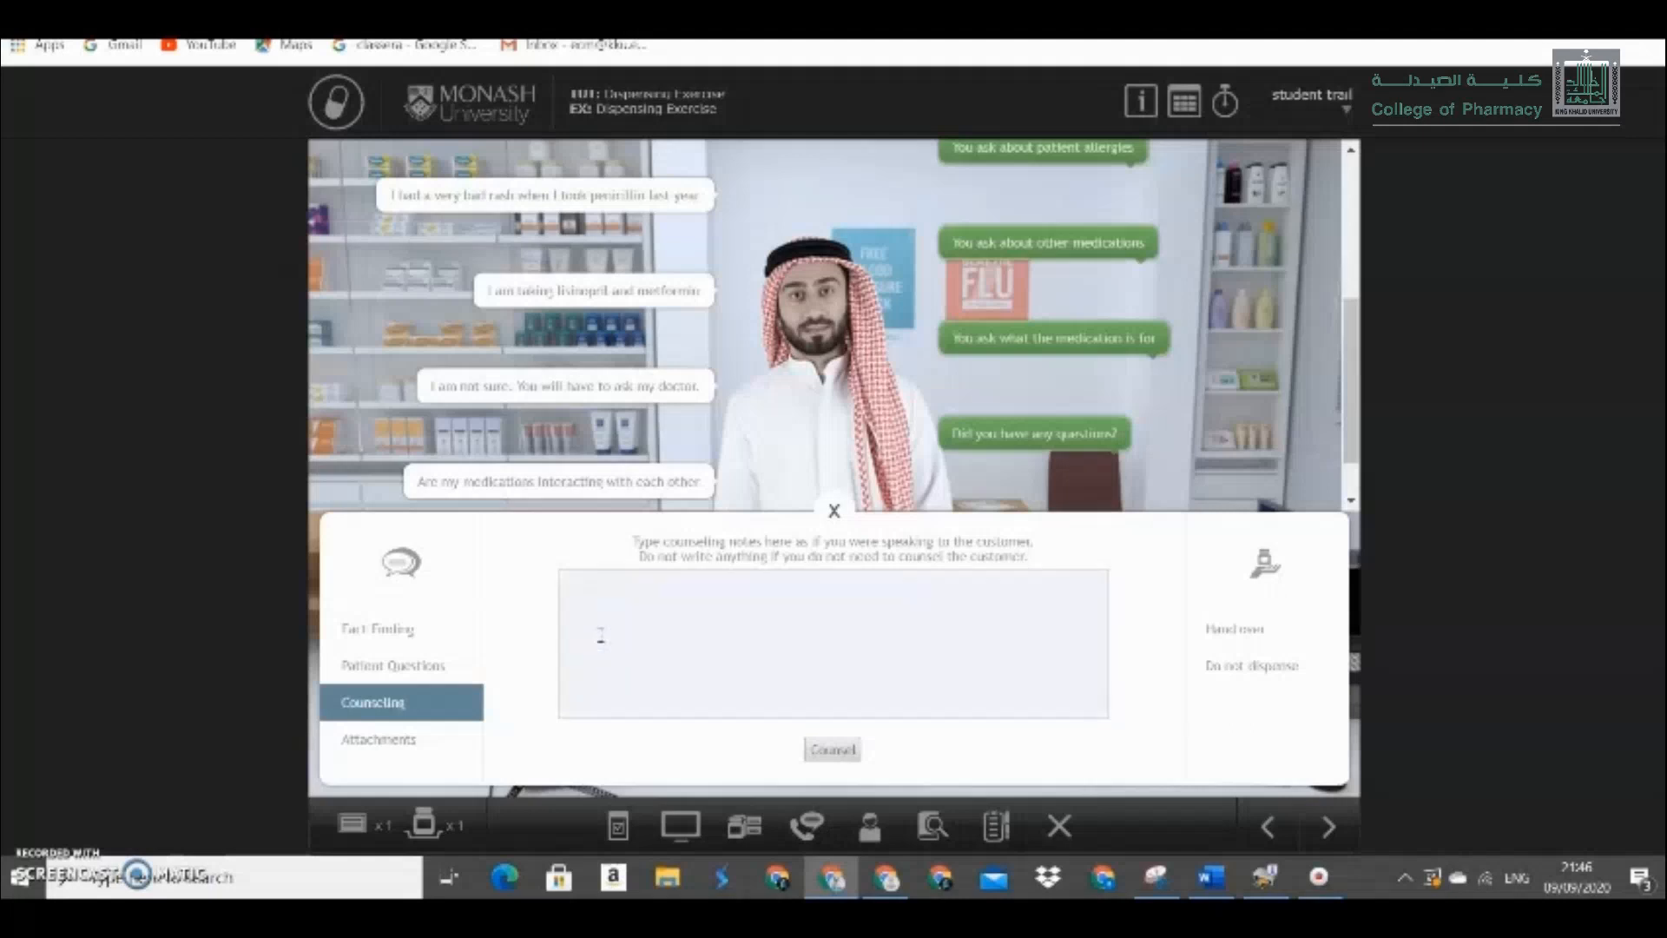
type("This medication is used to treat bacterial infection and it is very important to take at the same time every day for 4 days. Complete the course of the antibiotic and do not stop taking azithromycin even you feel better.")
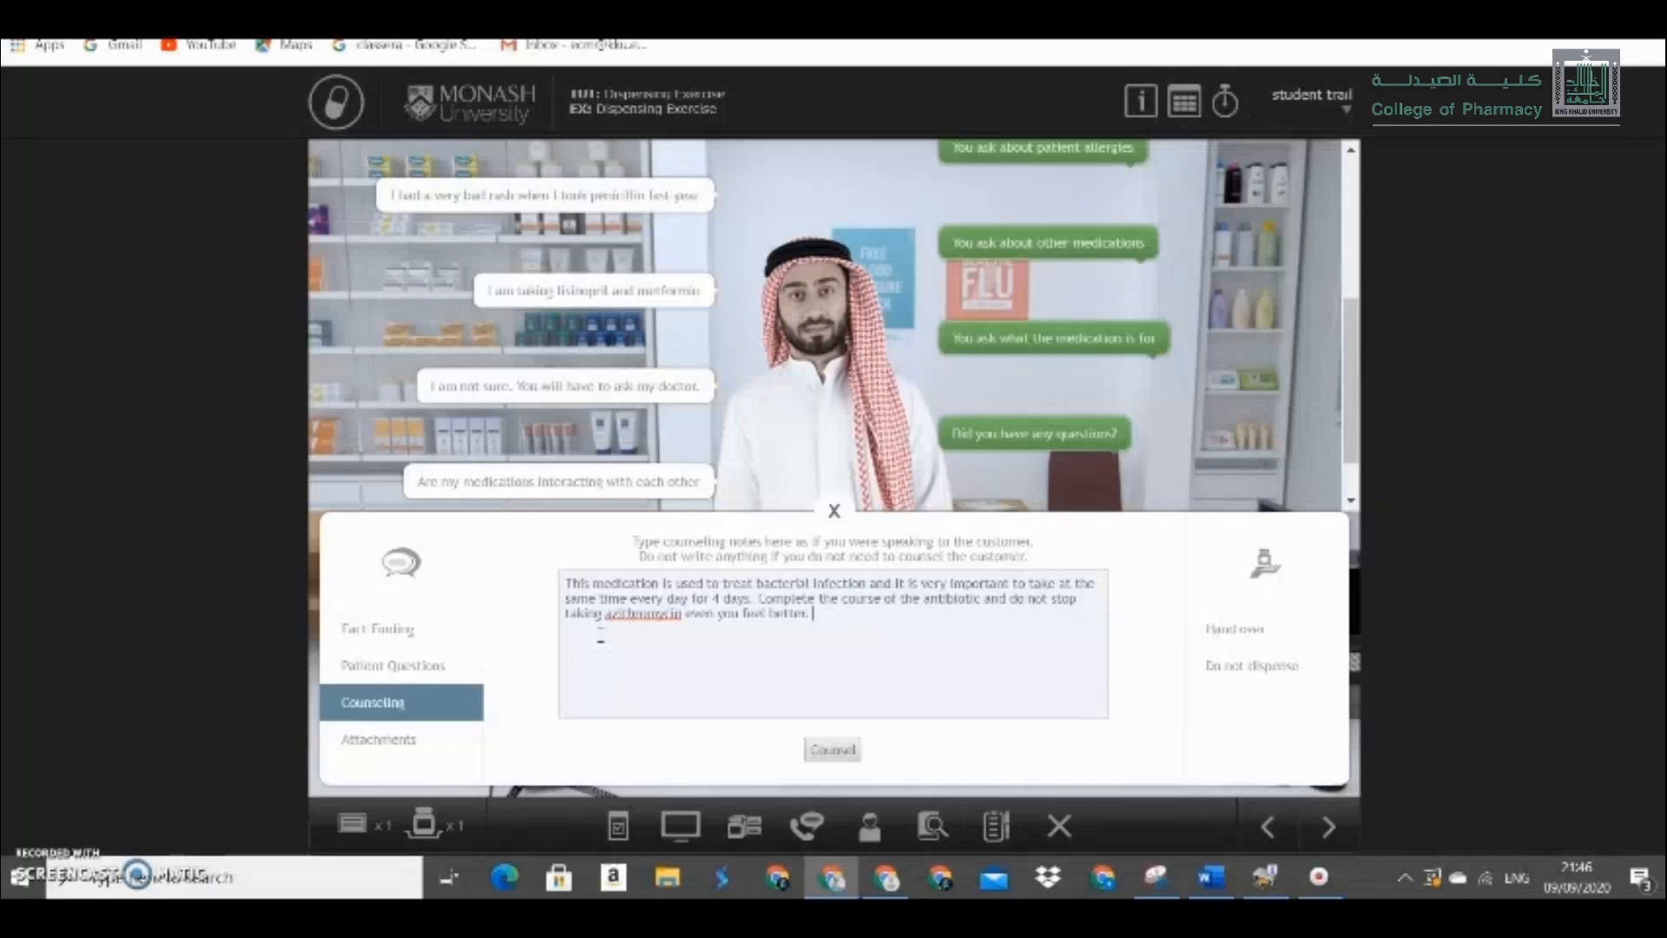
left_click(568, 587)
left_click(847, 754)
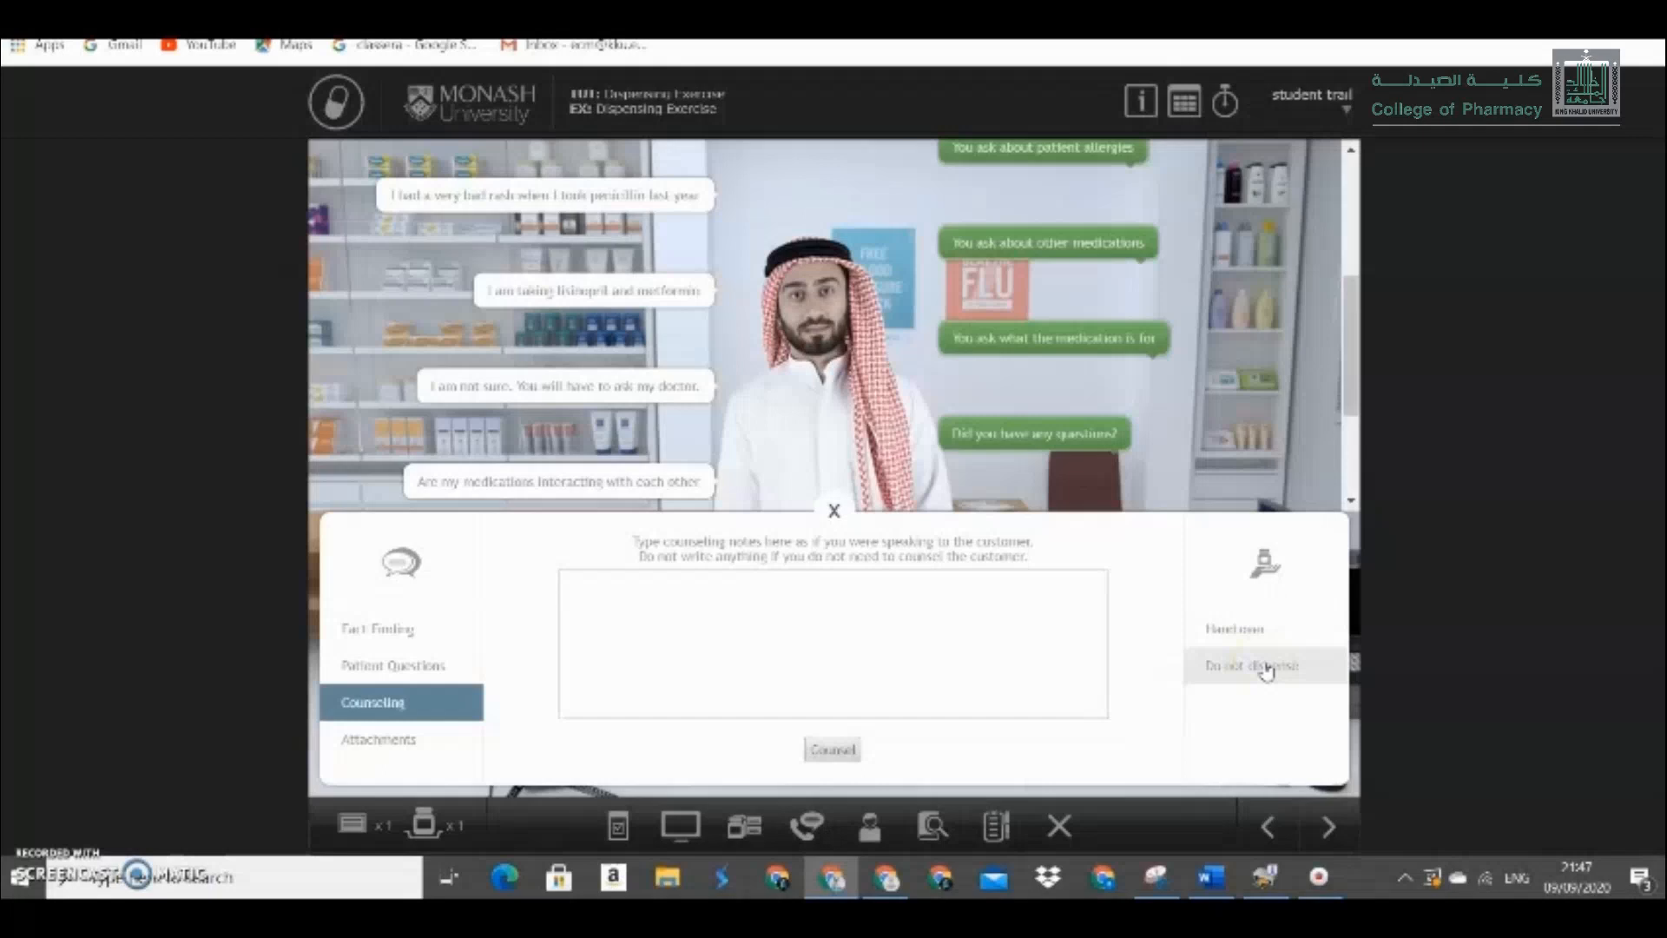
Hand over the dispensed medicine to the patient and exit the completed exercise.
left_click(1267, 671)
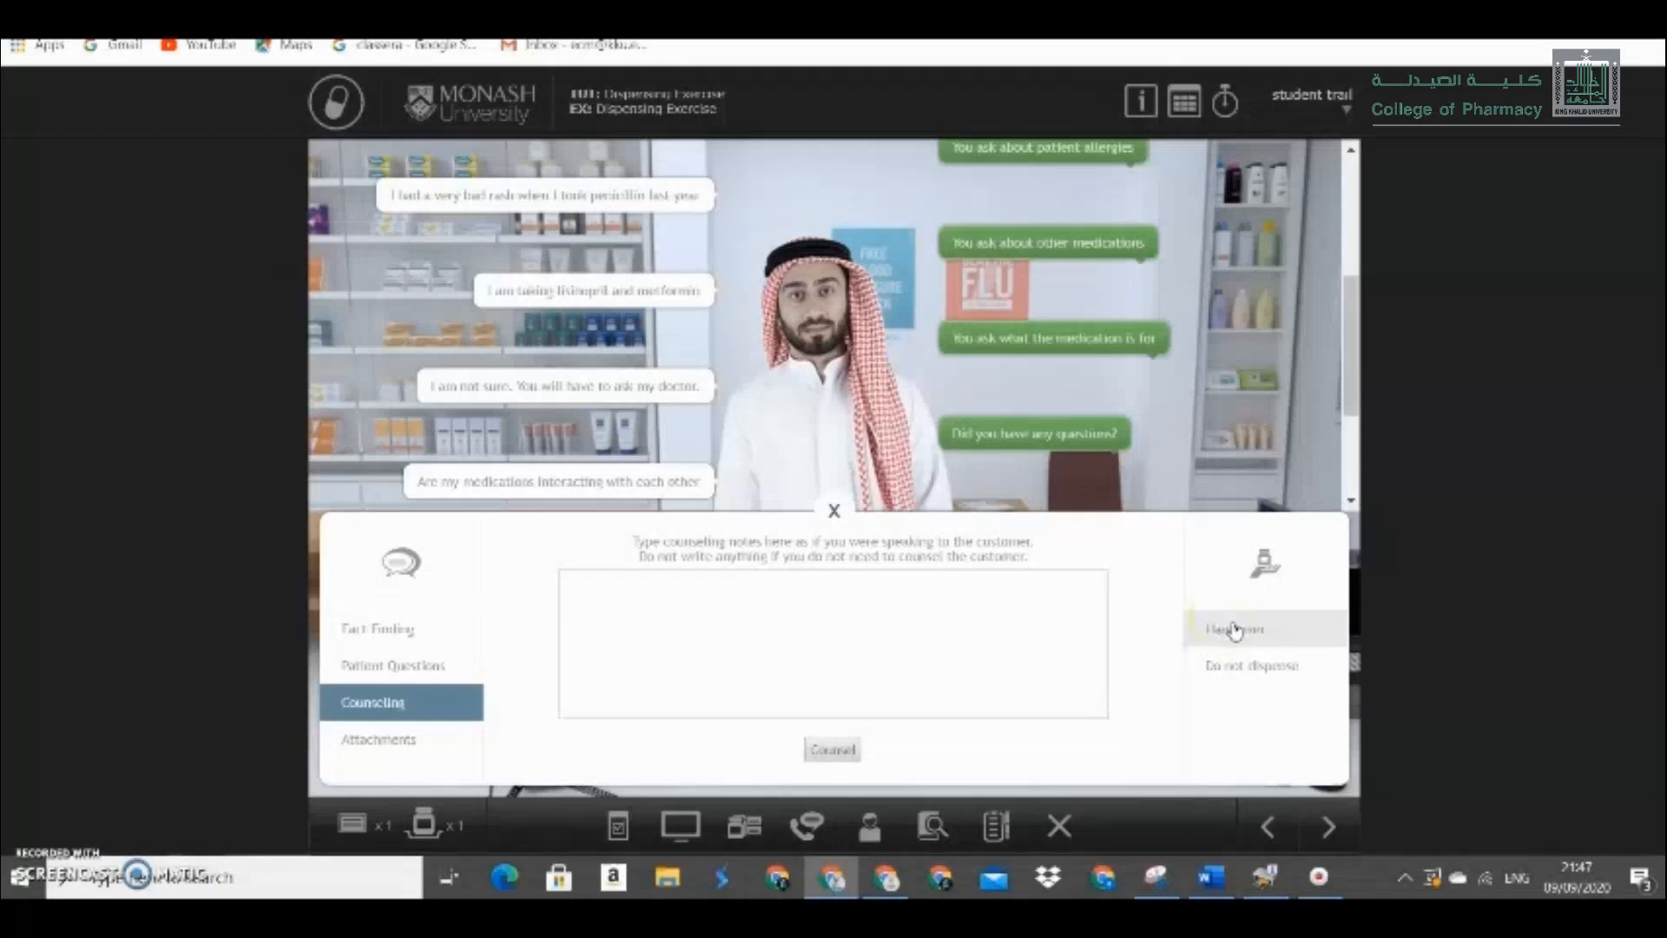
left_click(1242, 633)
left_click(834, 740)
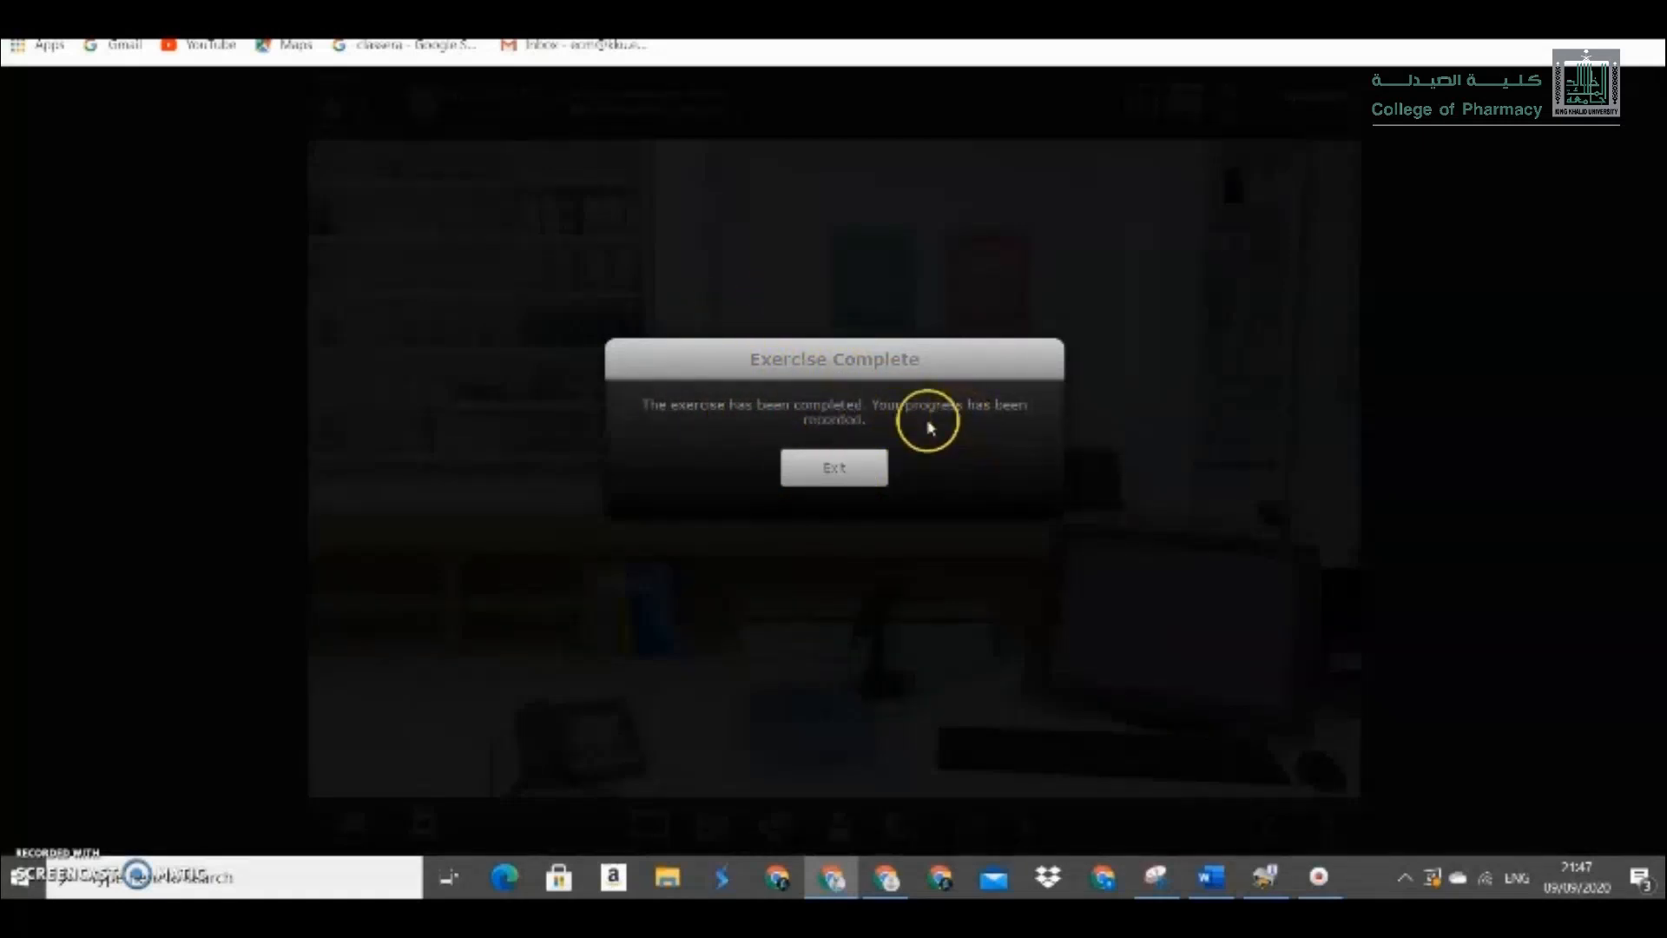
left_click(840, 469)
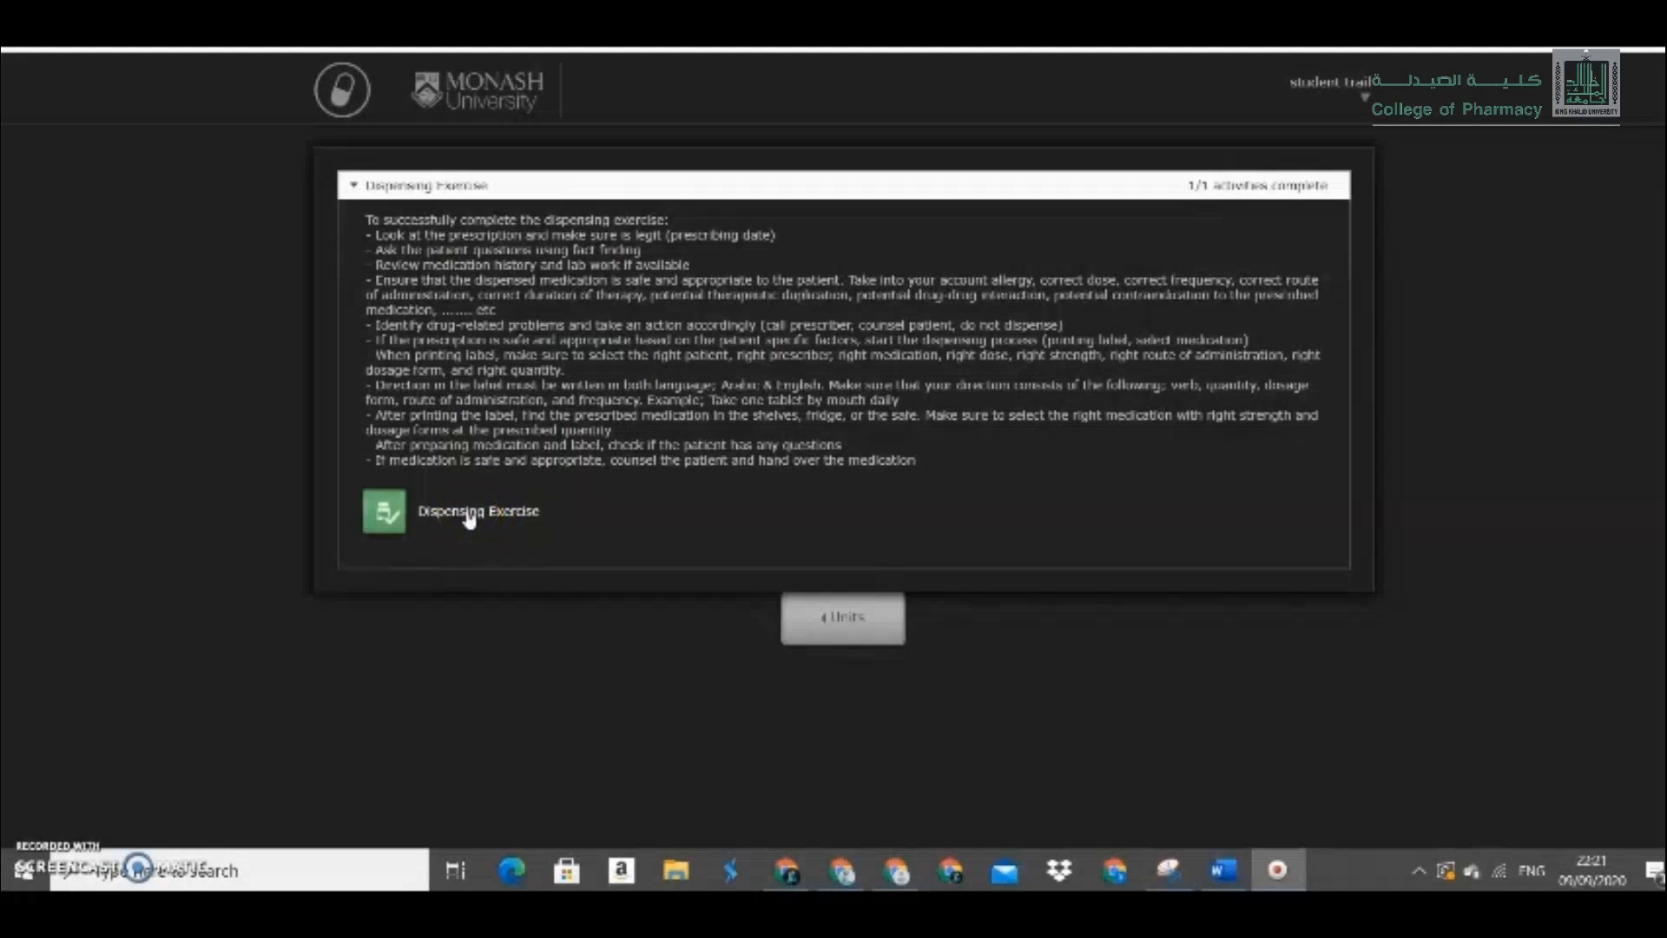
Open the completed Dispensing Exercise feedback and review the outcome, tutor note, label comparison, selected product and pill count.
left_click(434, 518)
left_click(469, 516)
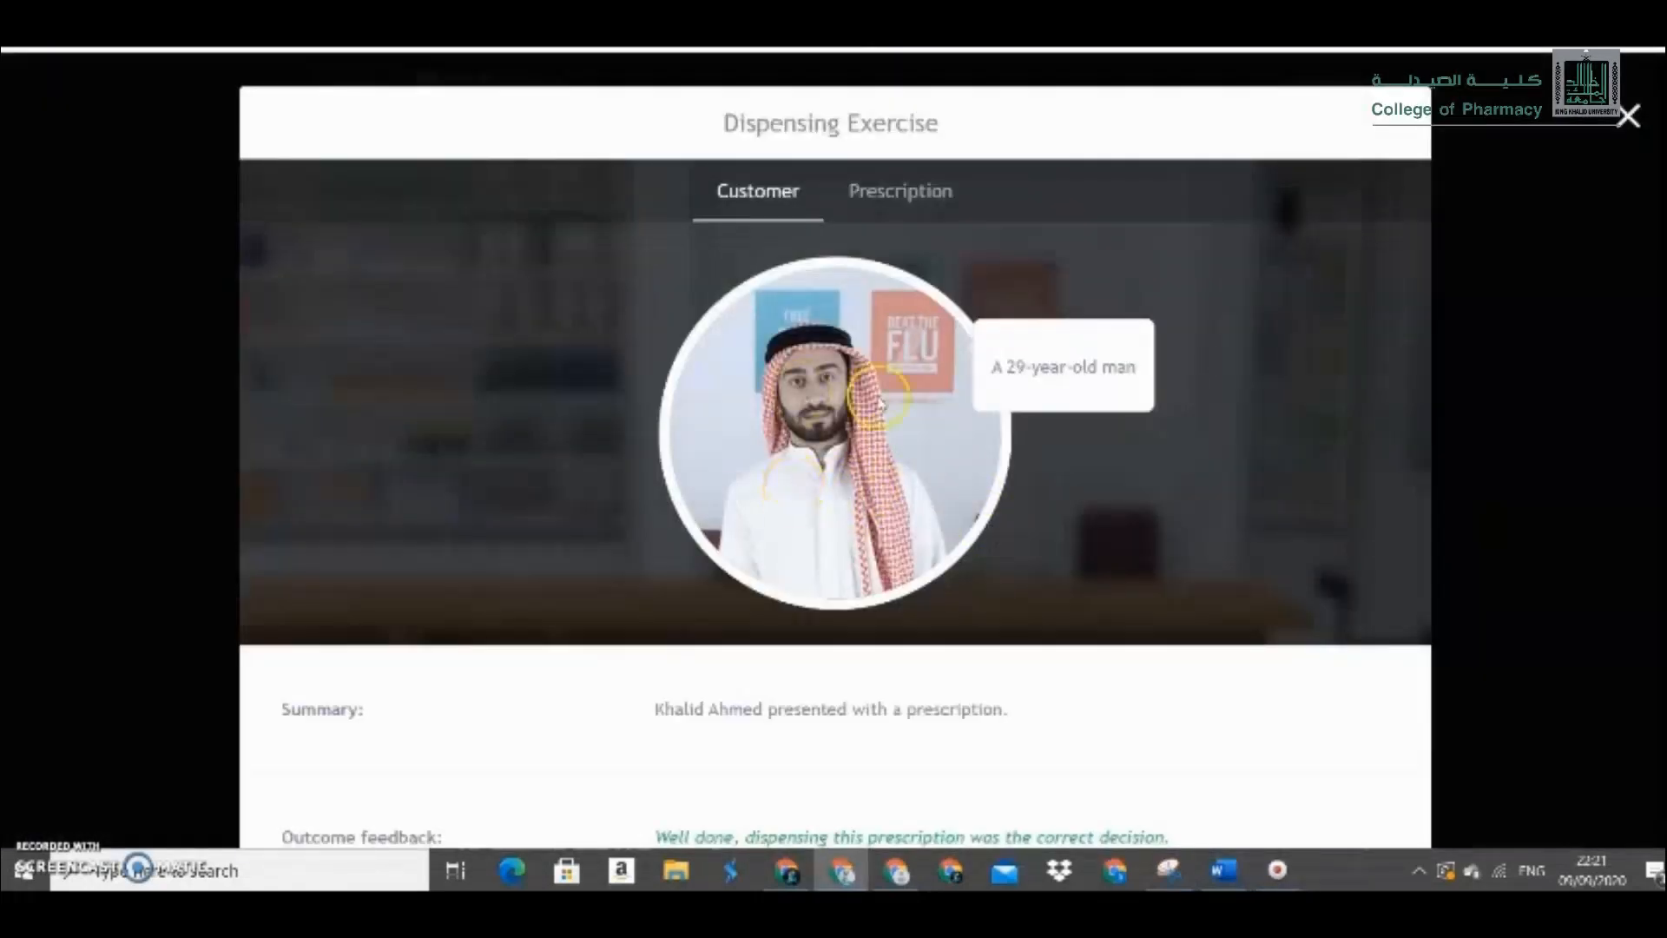
scroll(1340, 383, "down", 7)
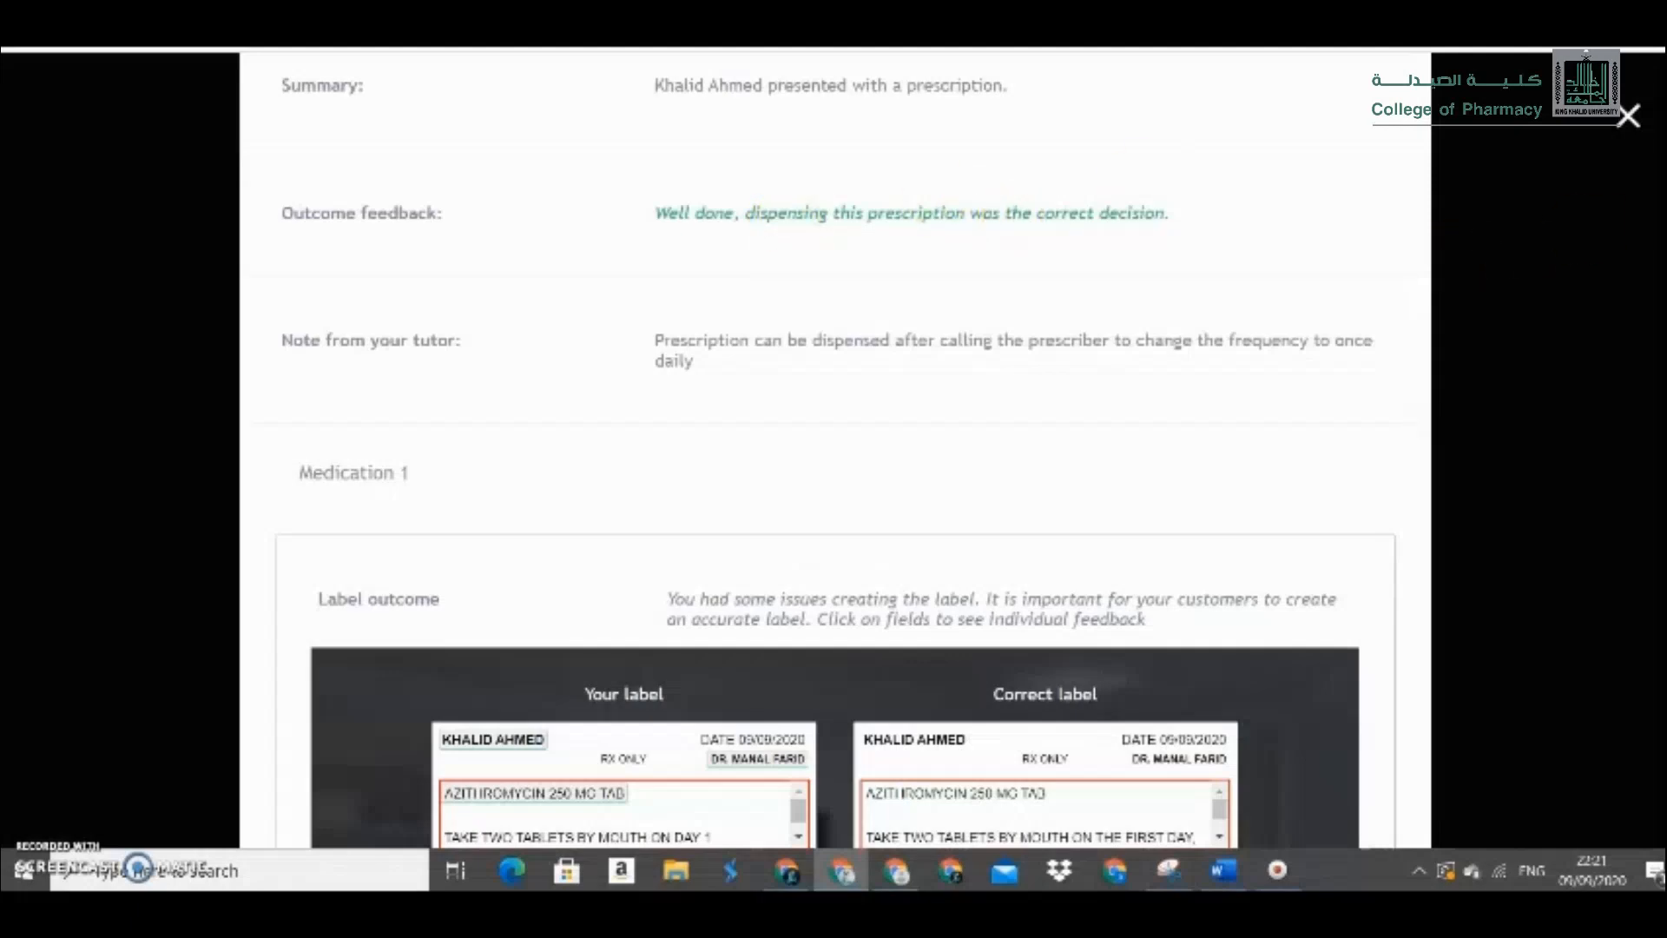
scroll(949, 331, "down", 5)
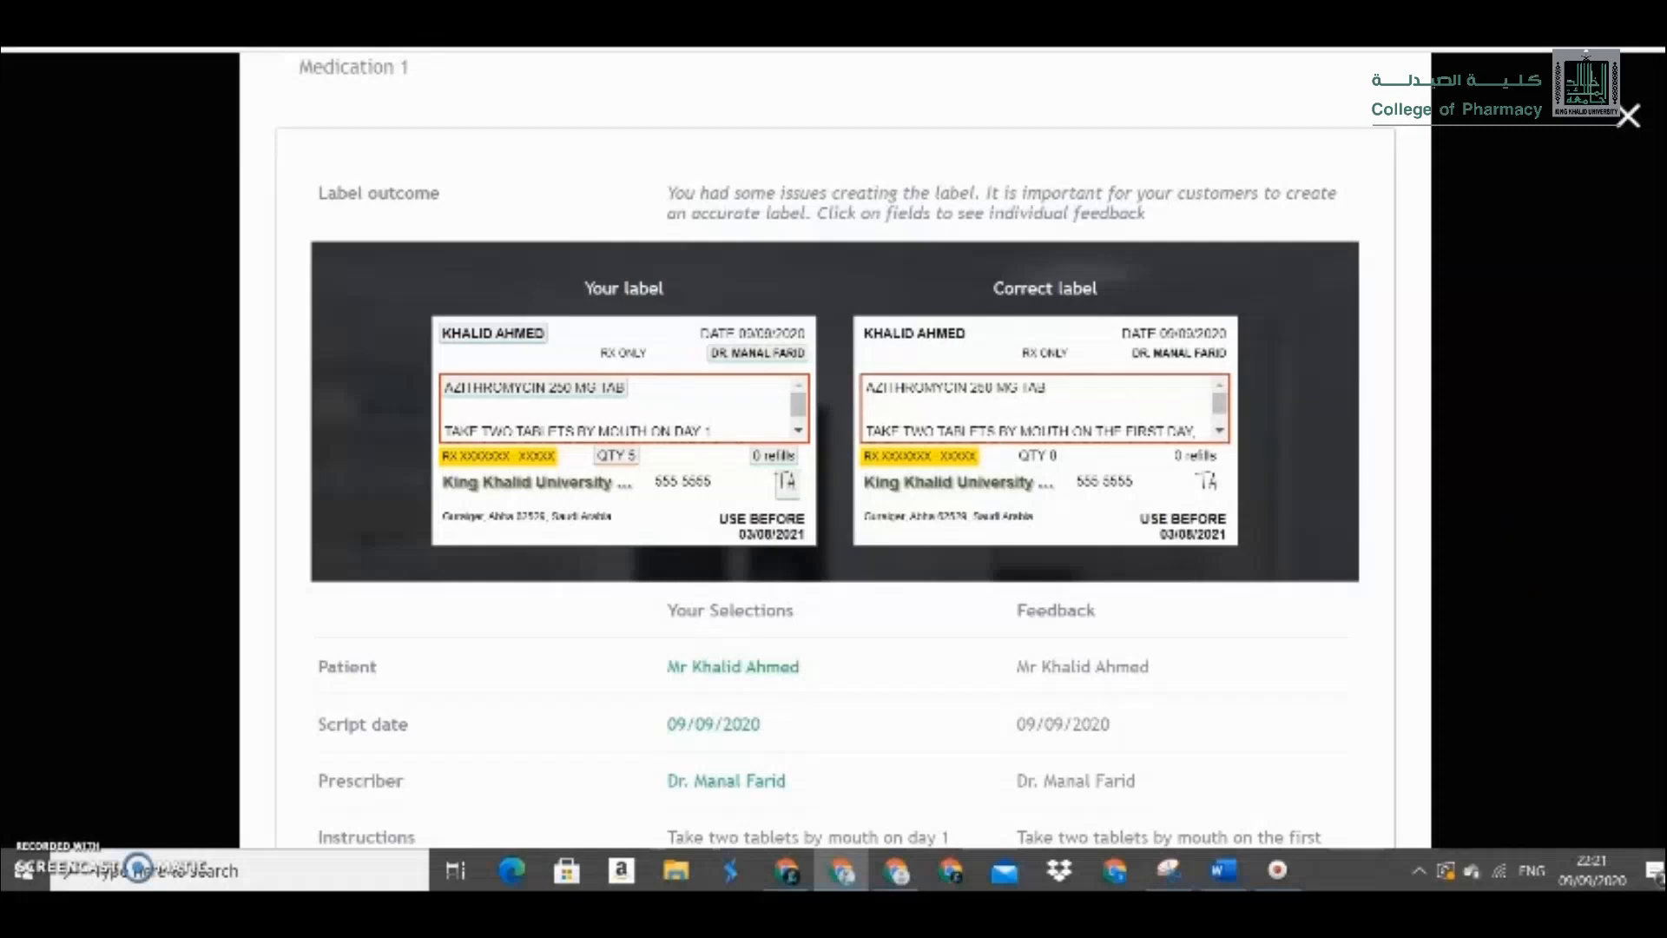
scroll(834, 451, "down", 6)
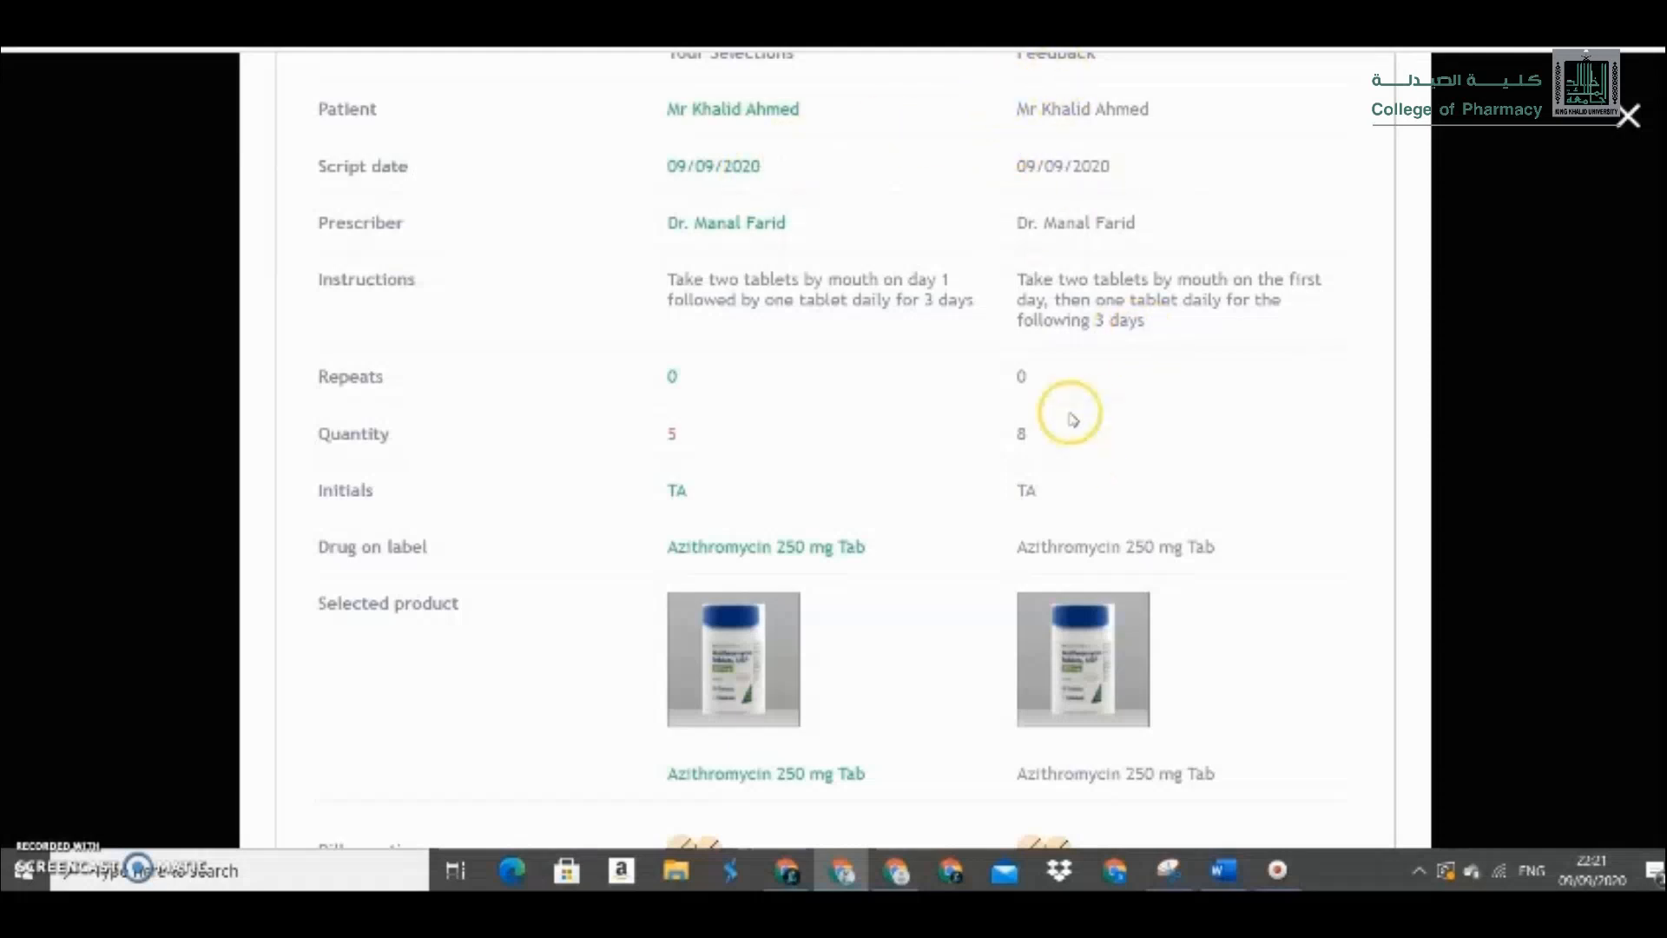
scroll(744, 260, "down", 5)
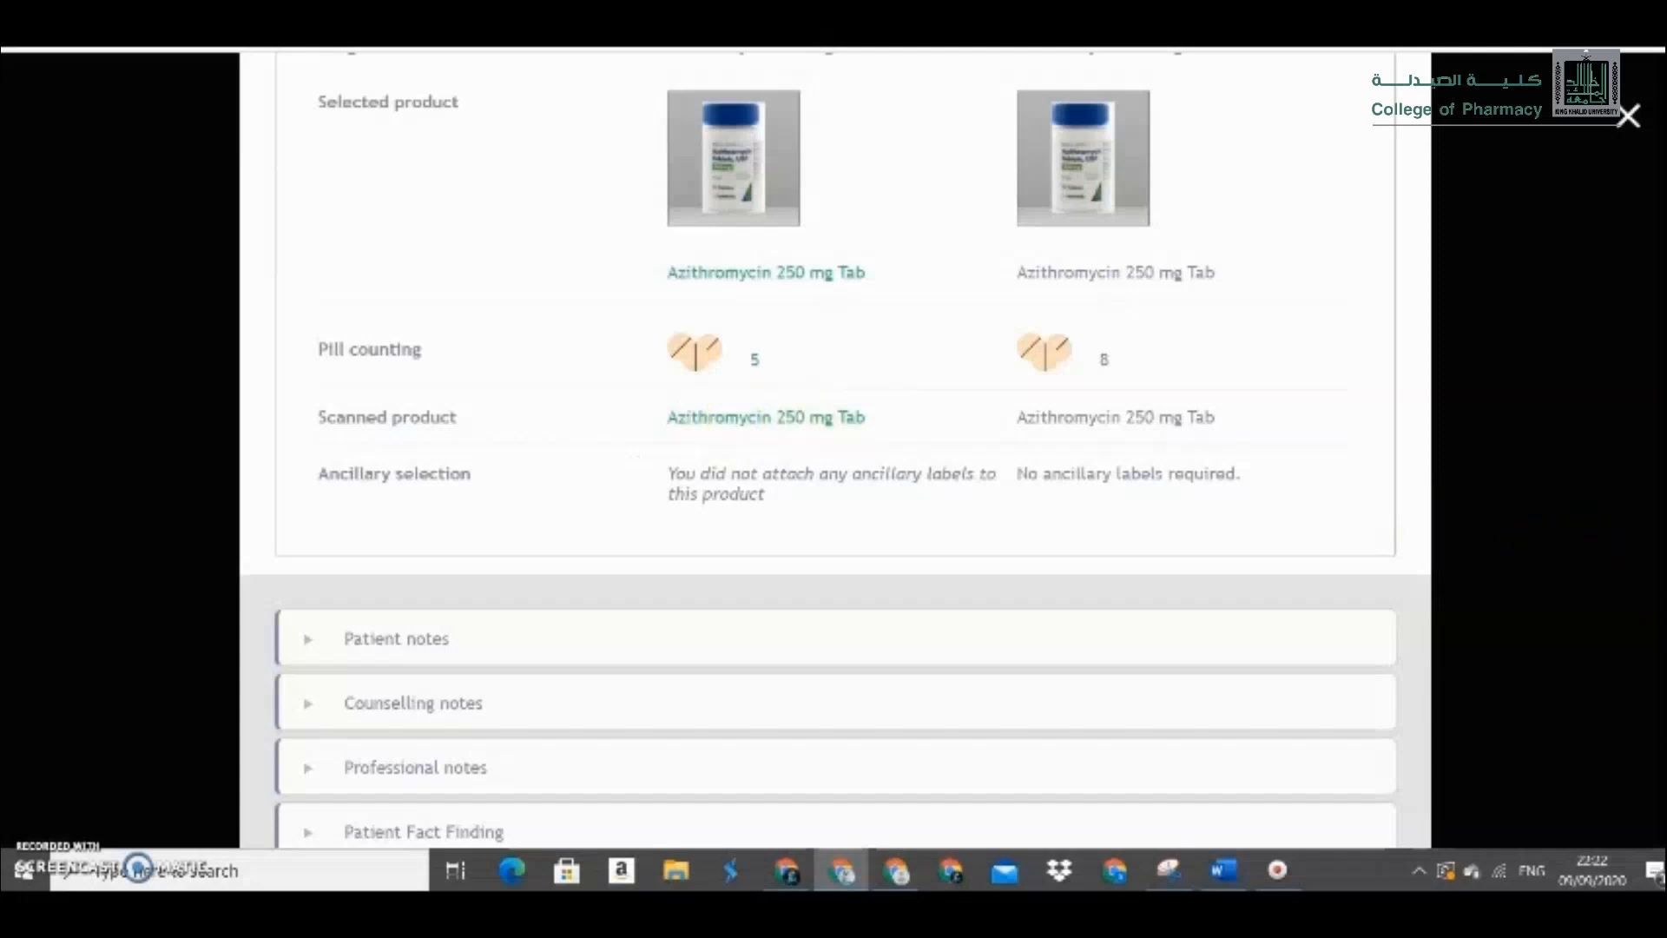
Expand the Endorsements section of the feedback and examine the submitted endorsements.
scroll(1607, 565, "down", 4)
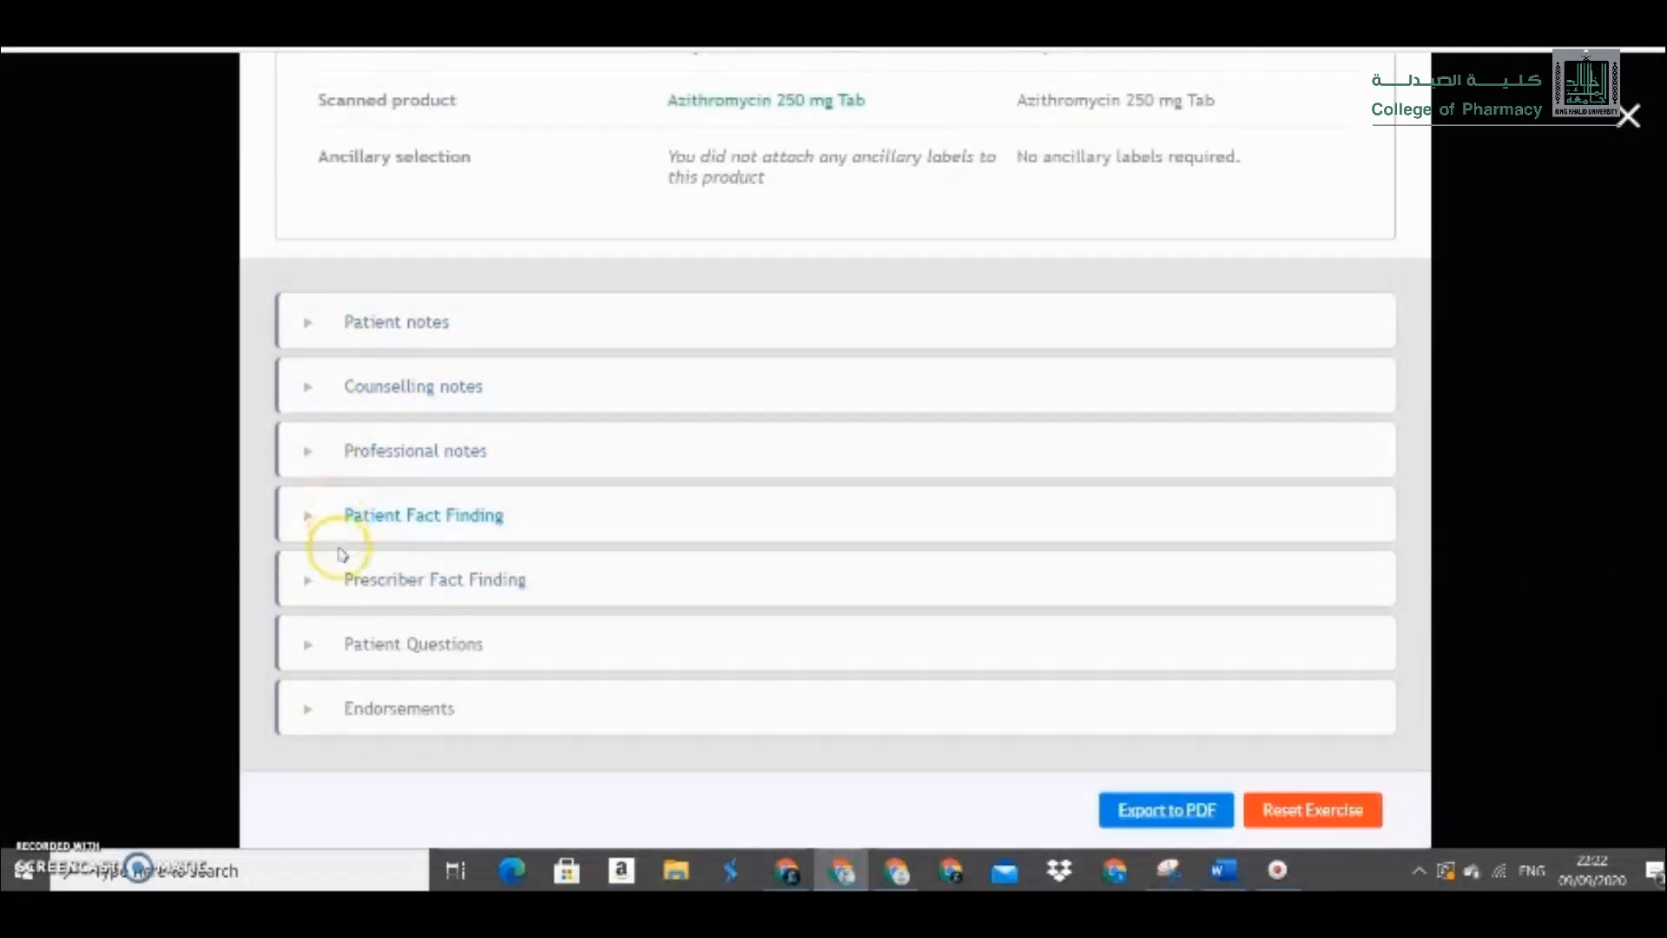
left_click(344, 708)
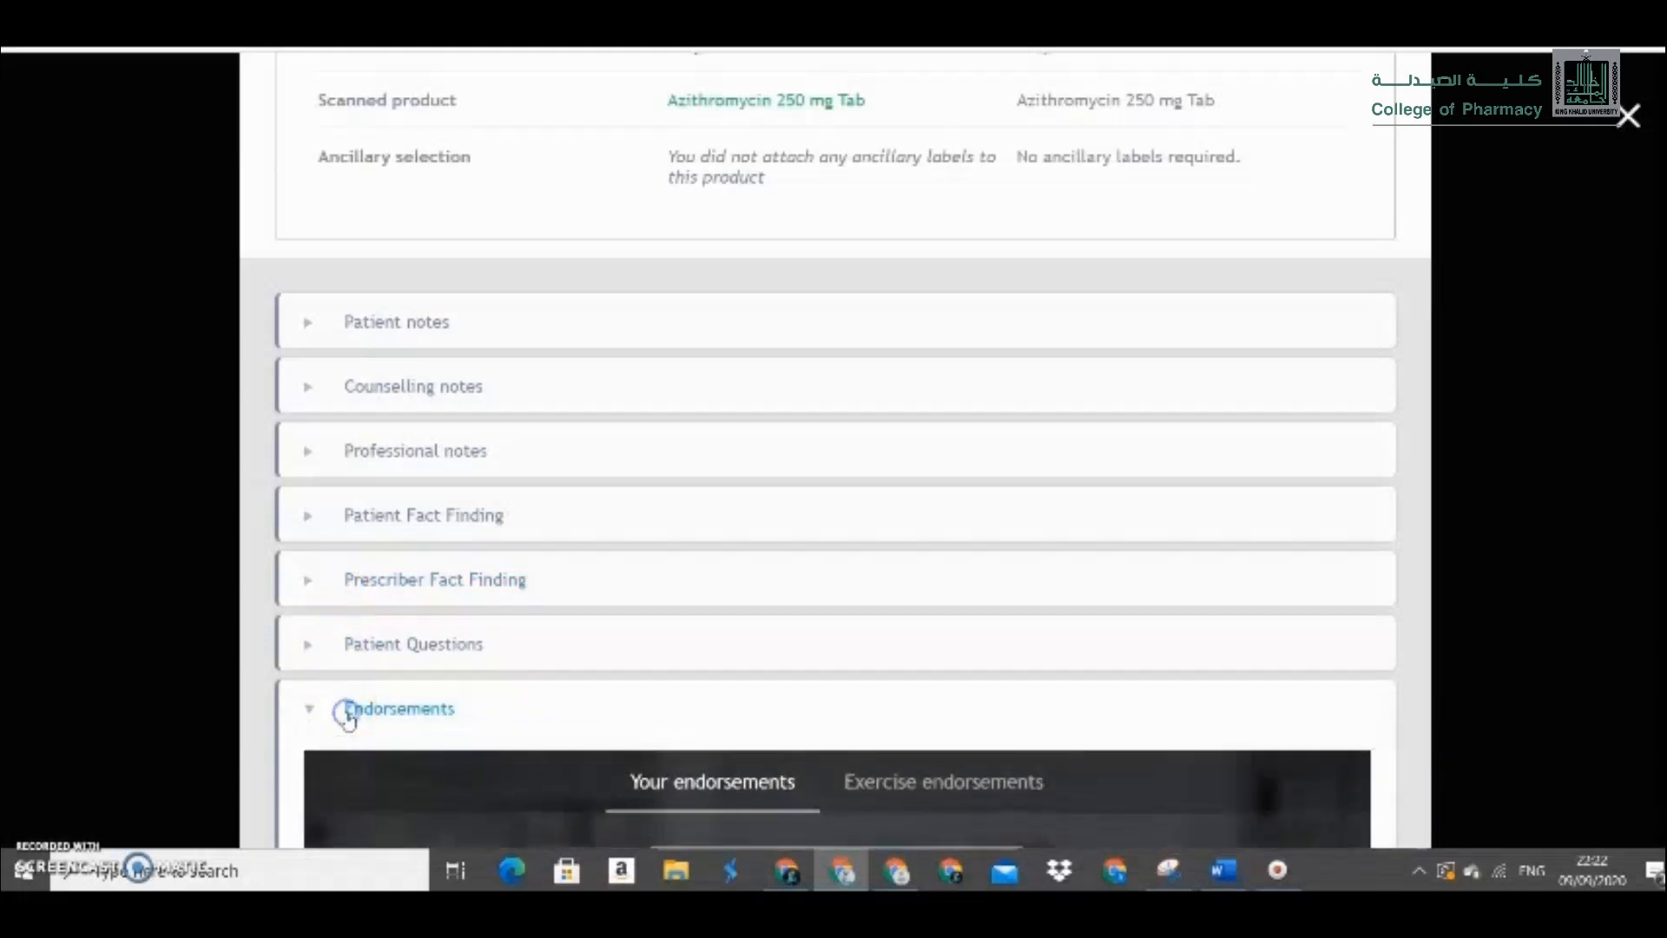
scroll(835, 451, "down", 8)
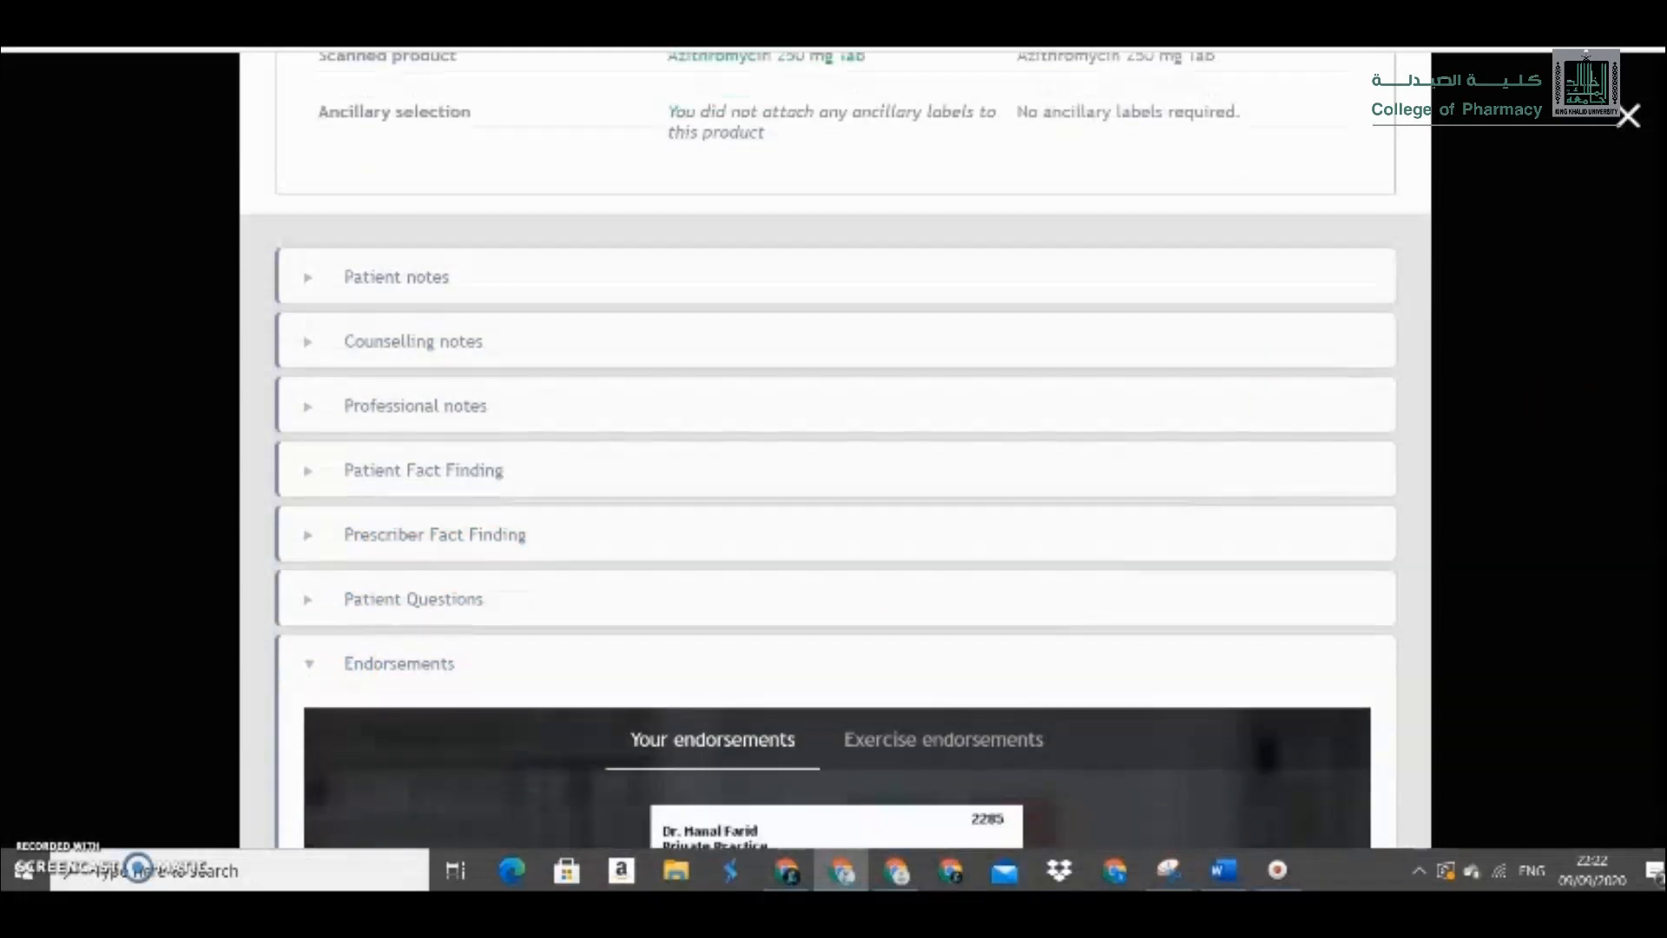